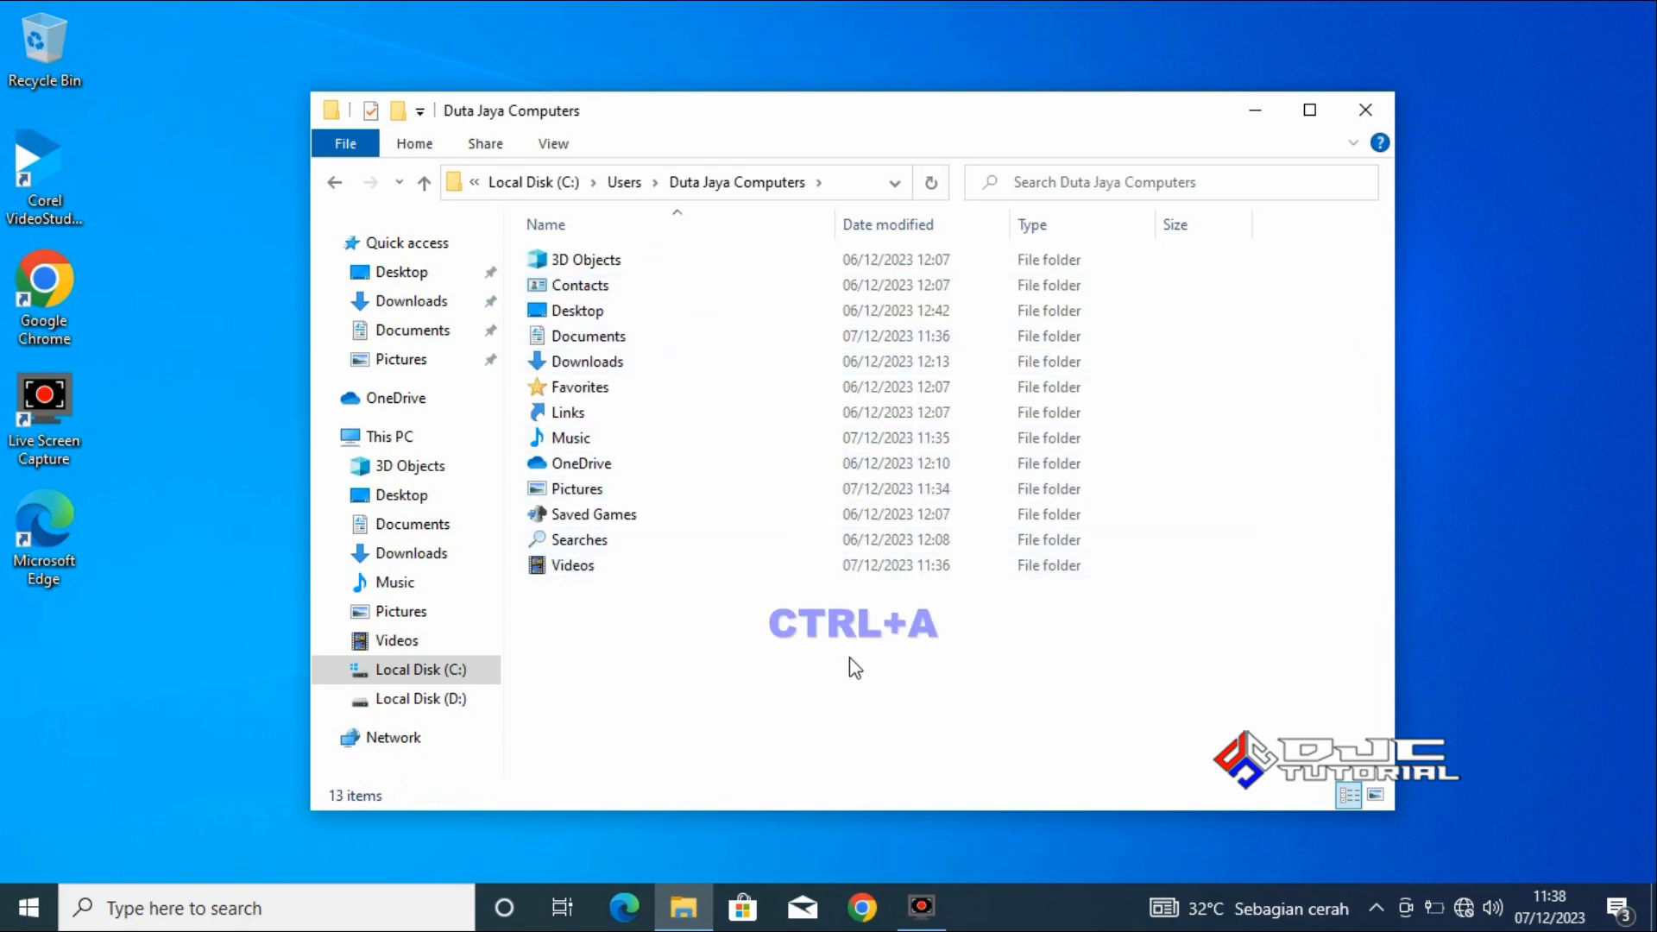
Copy all the folders in the Duta Jaya Computers user folder on drive C.
key("ctrl+a")
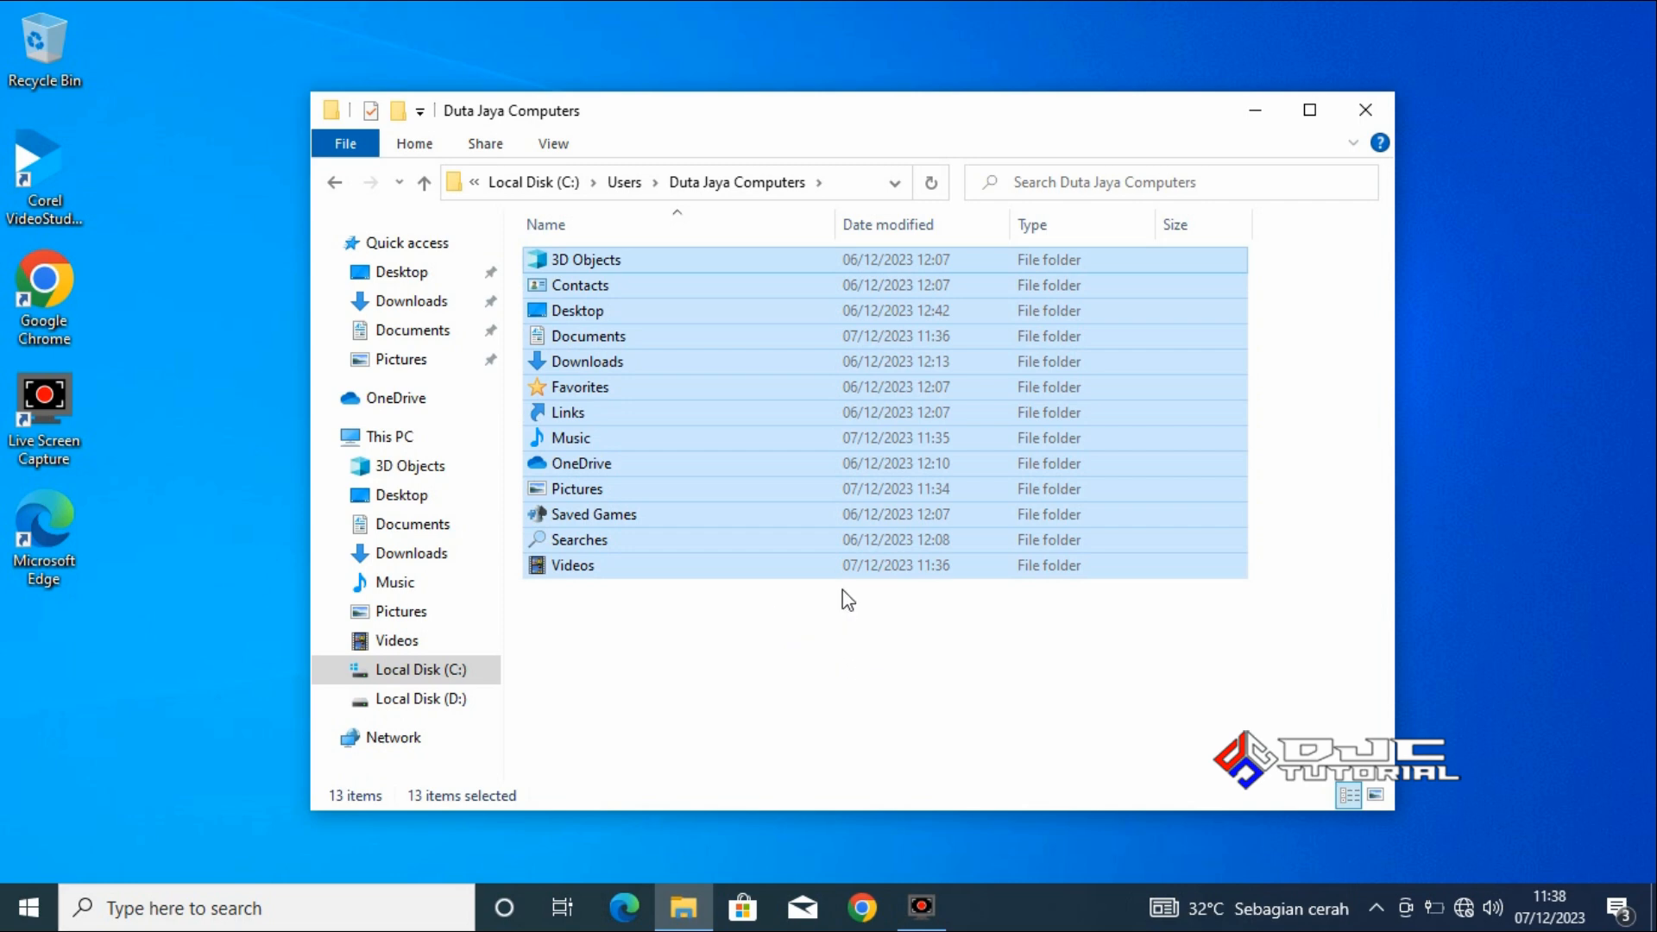
right_click(824, 476)
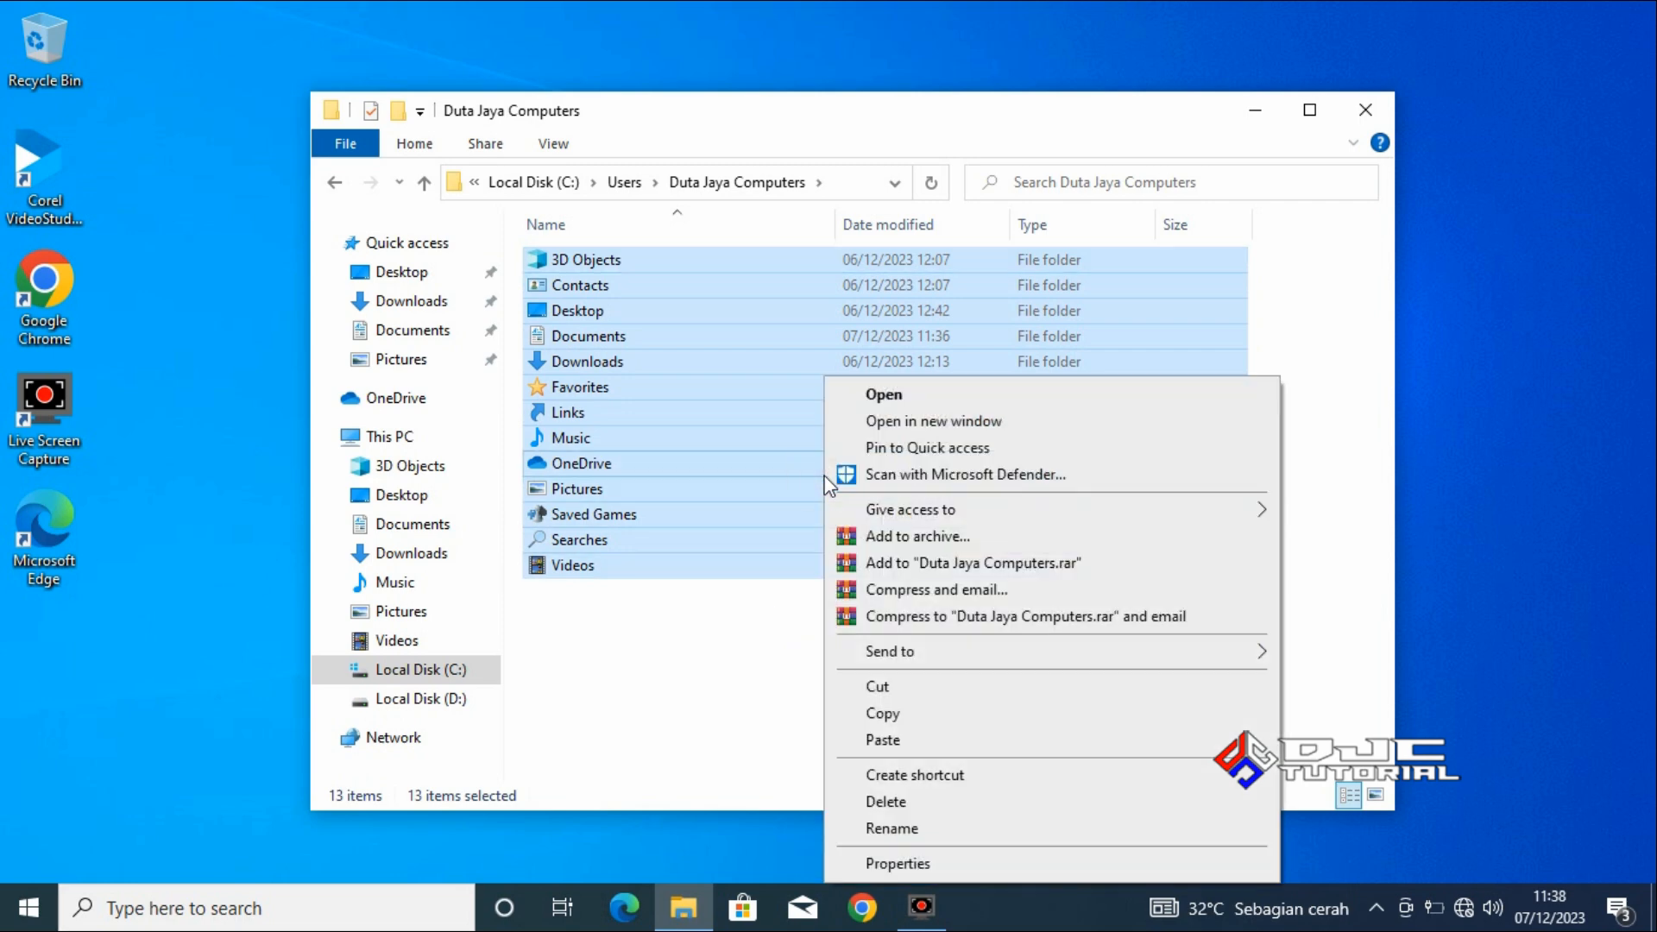
left_click(980, 708)
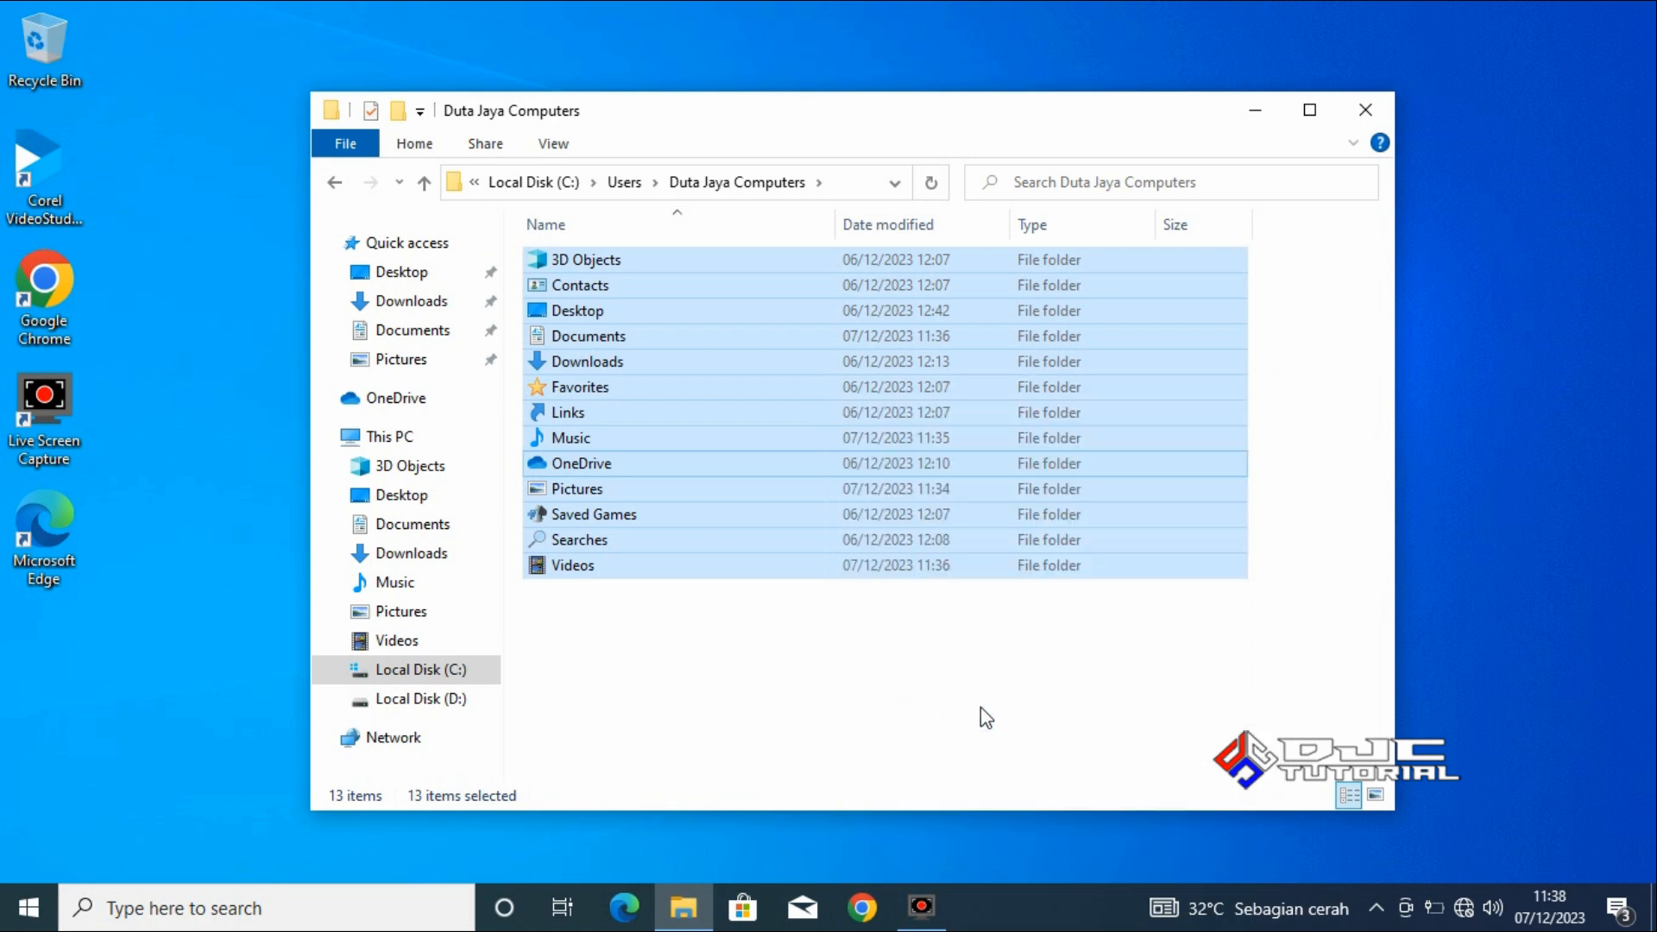
Create a new folder named BACKUP DATA C on Local Disk (D:).
left_click(451, 699)
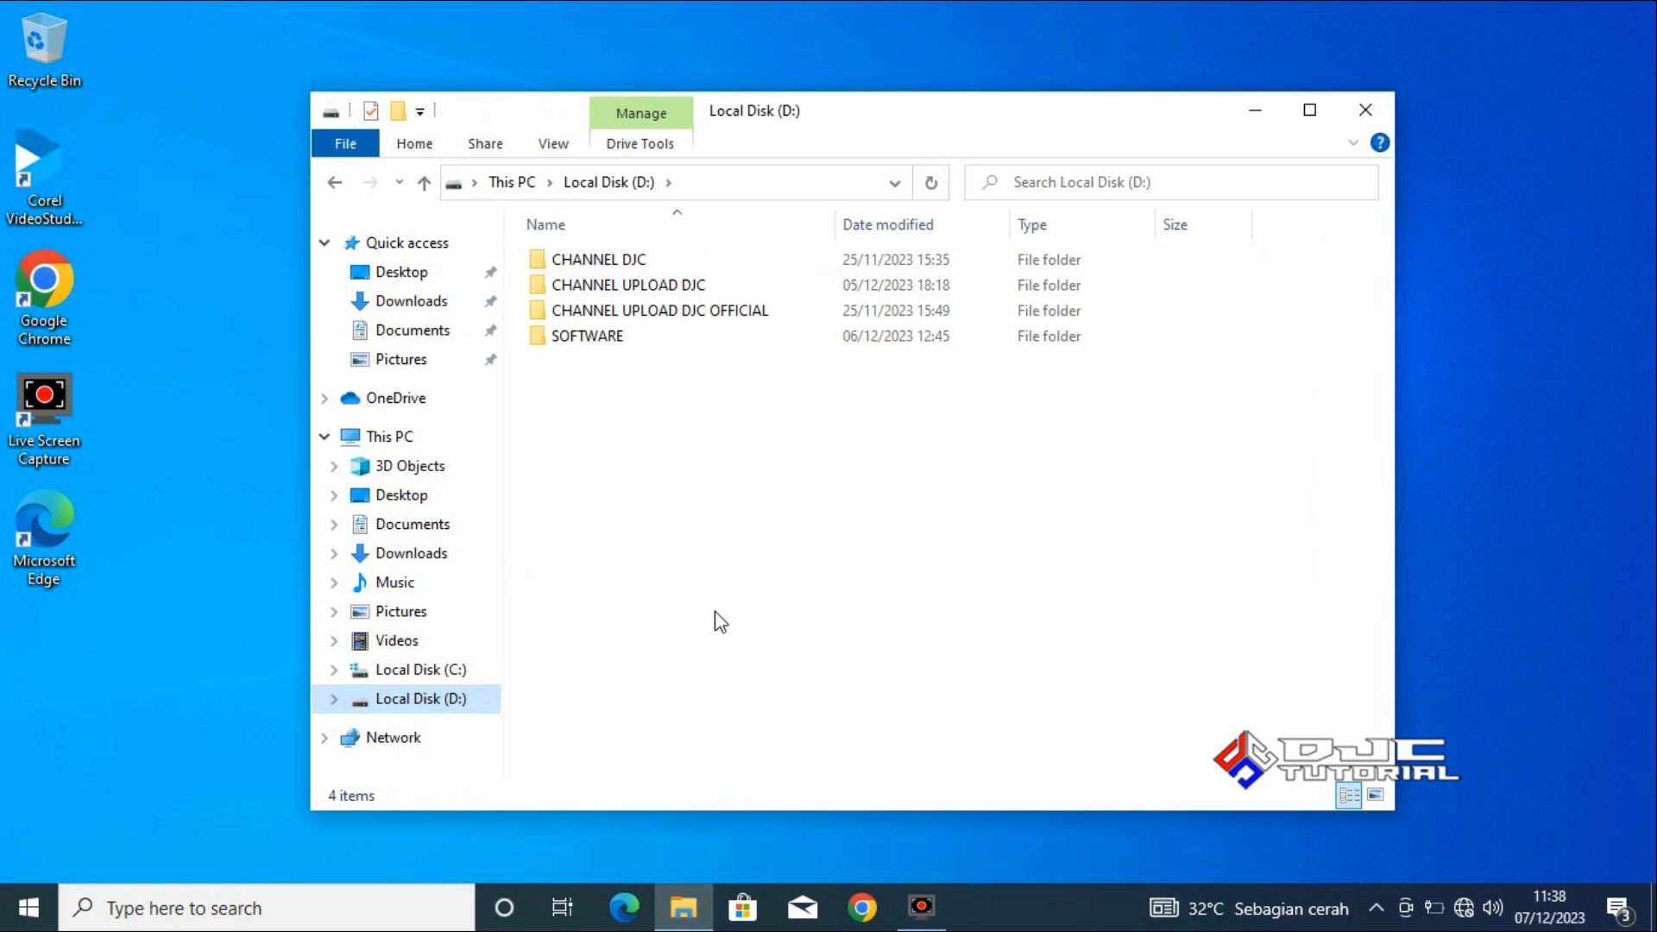
right_click(721, 573)
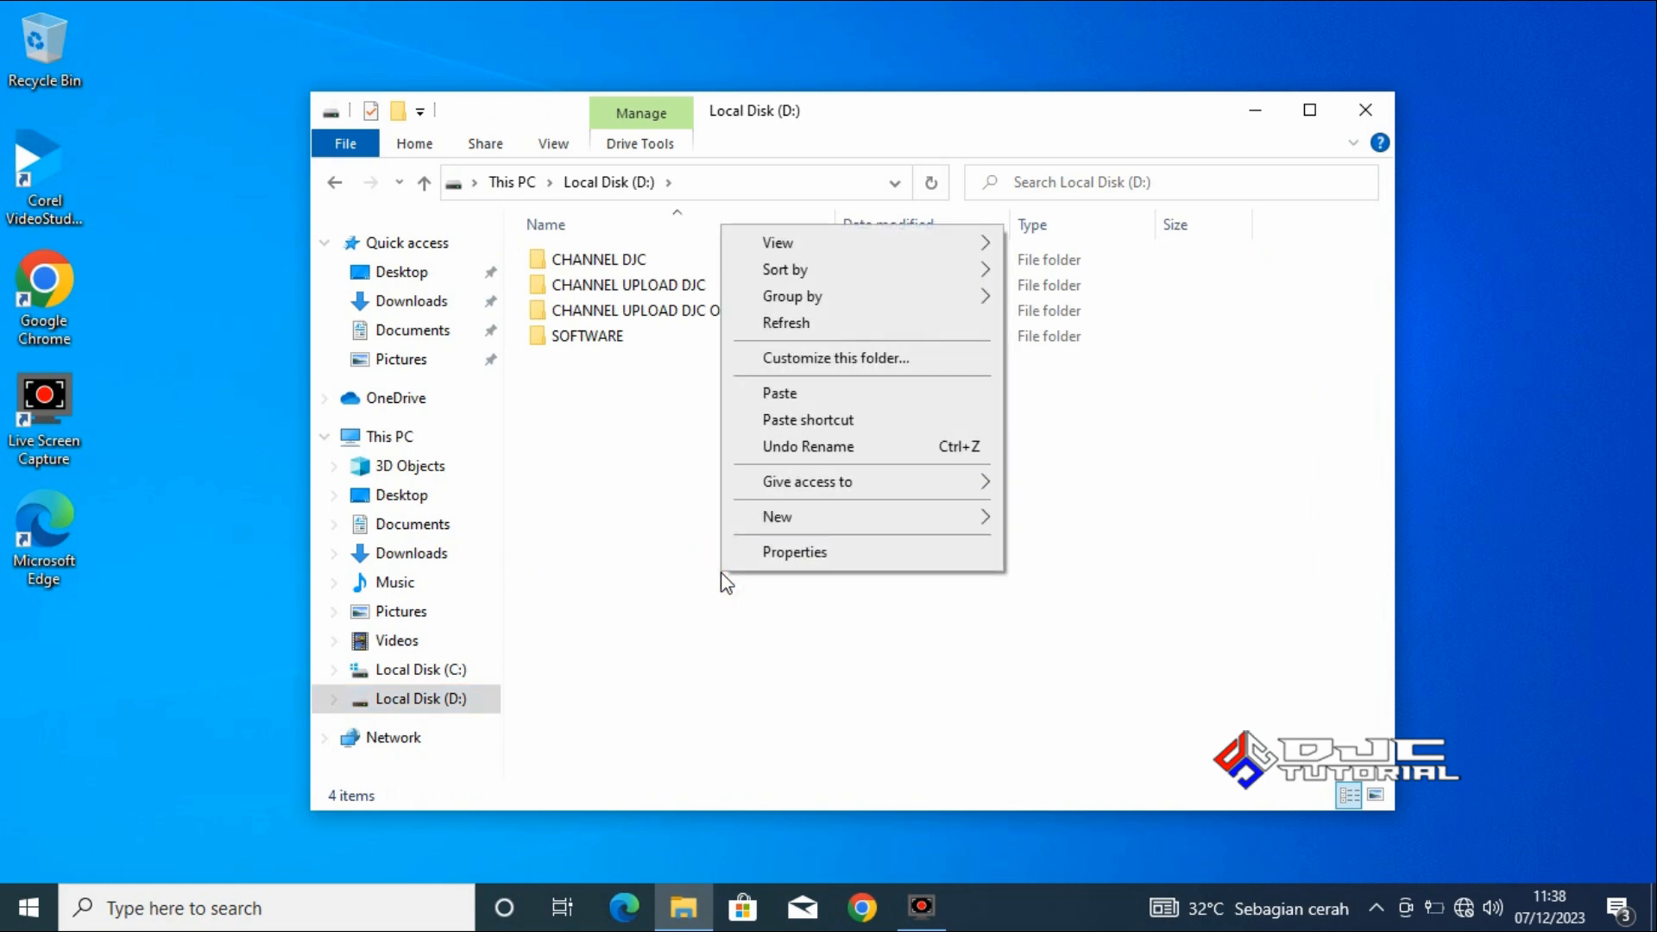
mouse_move(859, 529)
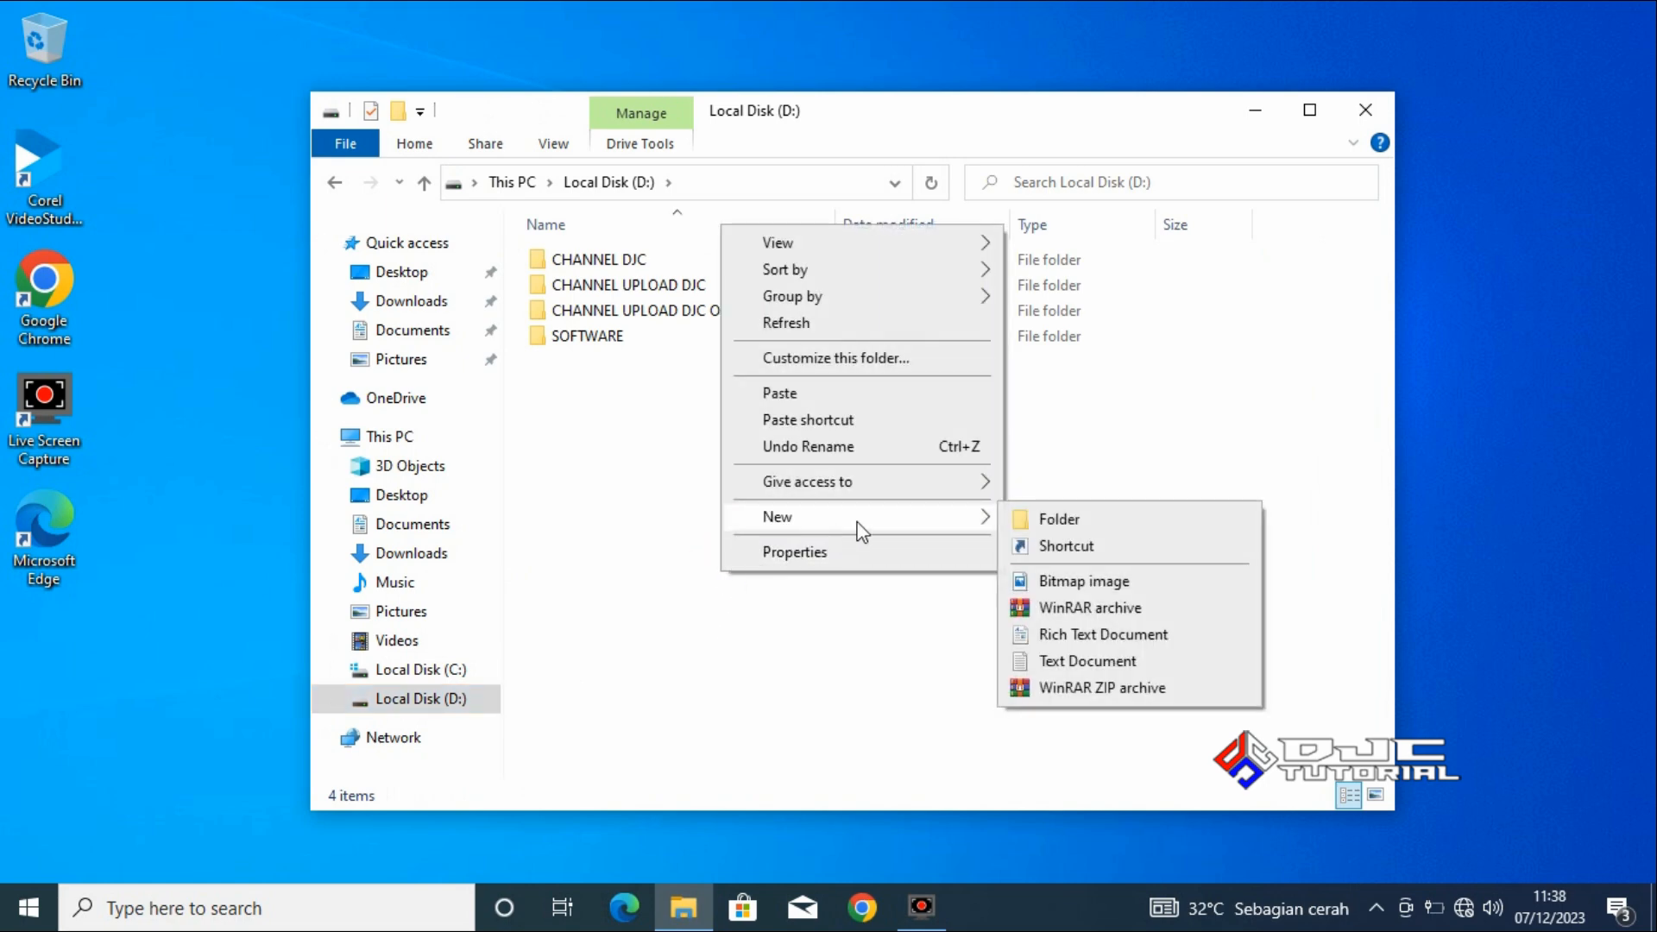
left_click(1048, 520)
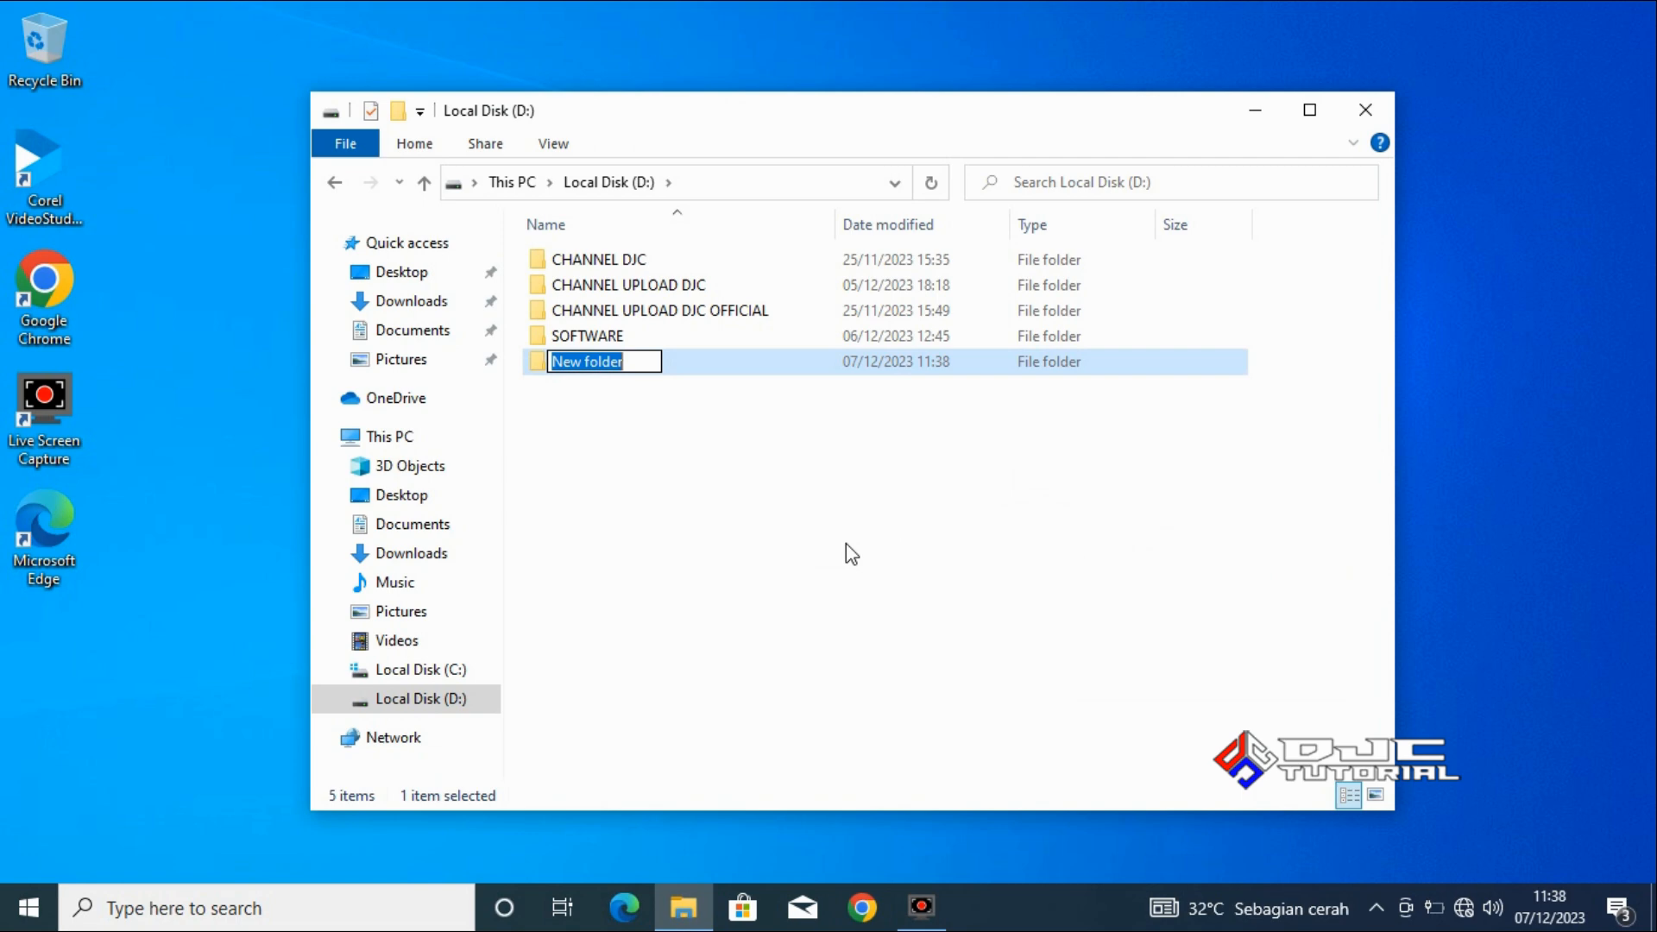
type("BACKU")
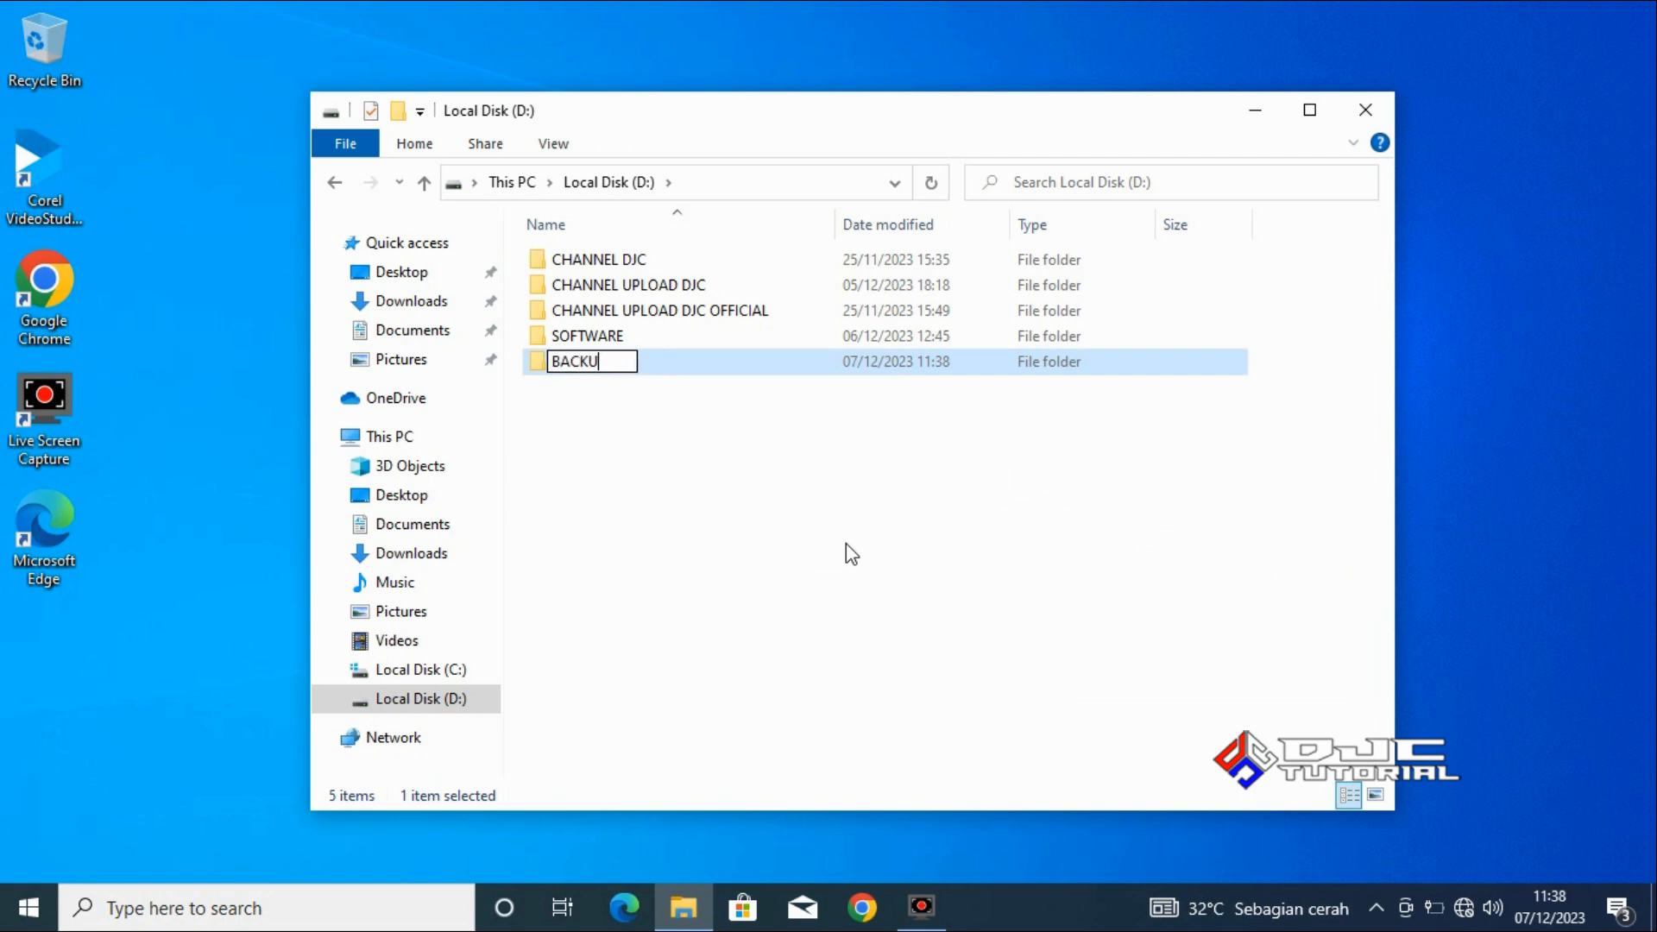
type("P DATA ")
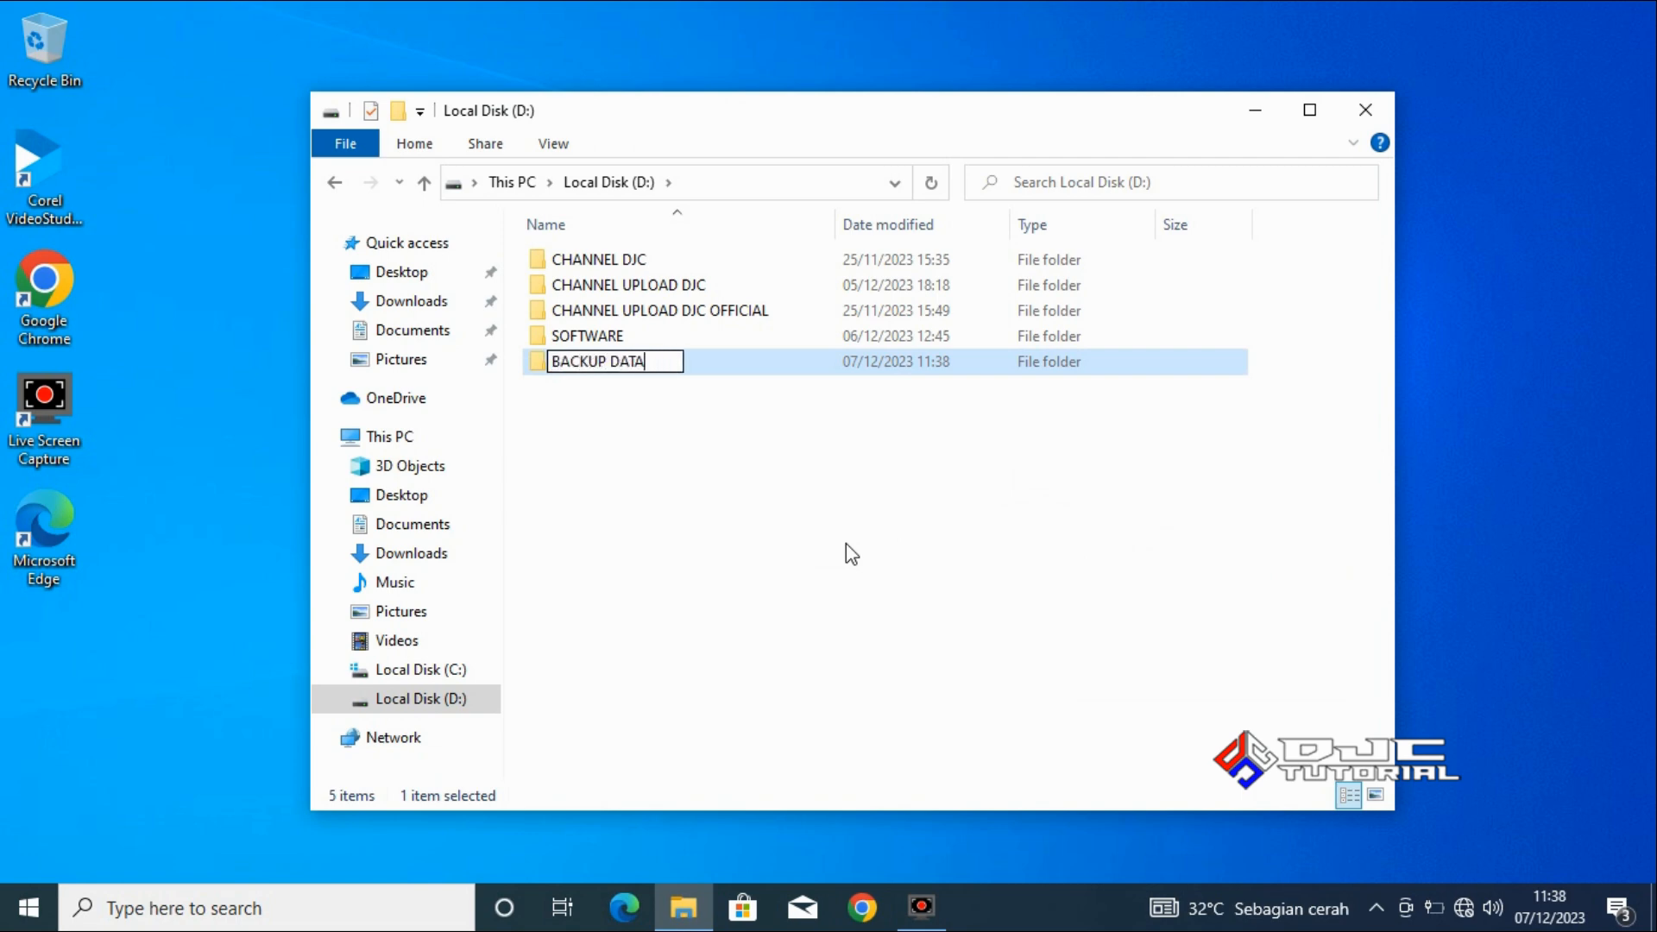
type("C")
left_click(841, 535)
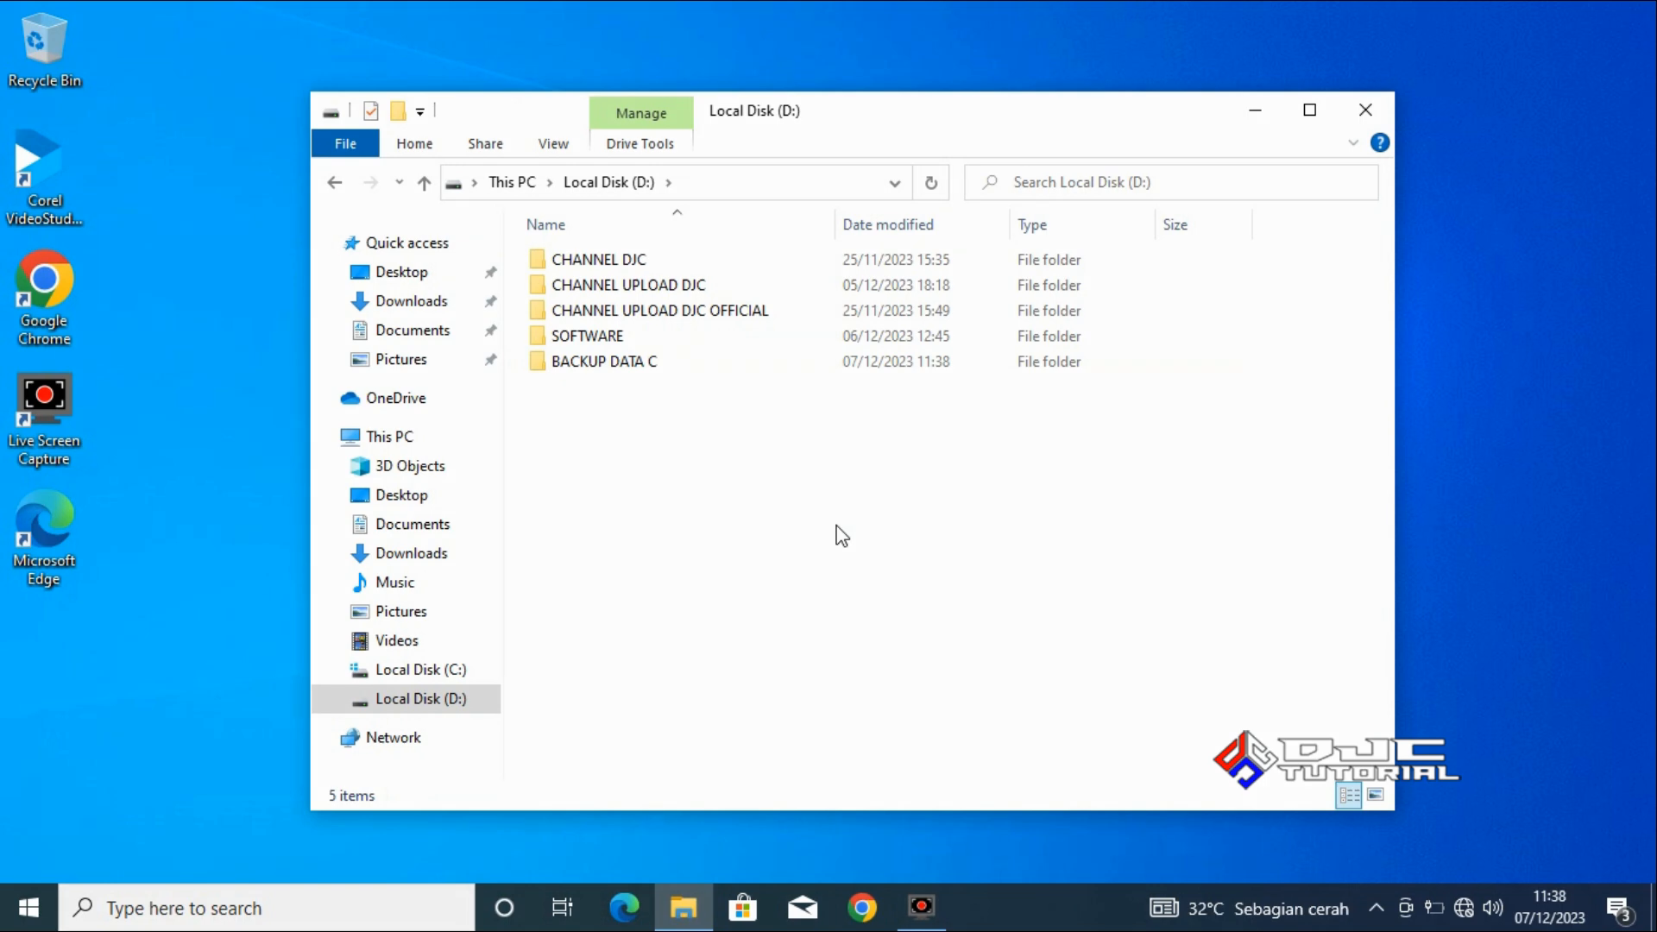
Paste the copied user folders into the BACKUP DATA C folder, and close the window once copying is done.
left_click(655, 365)
double_click(655, 364)
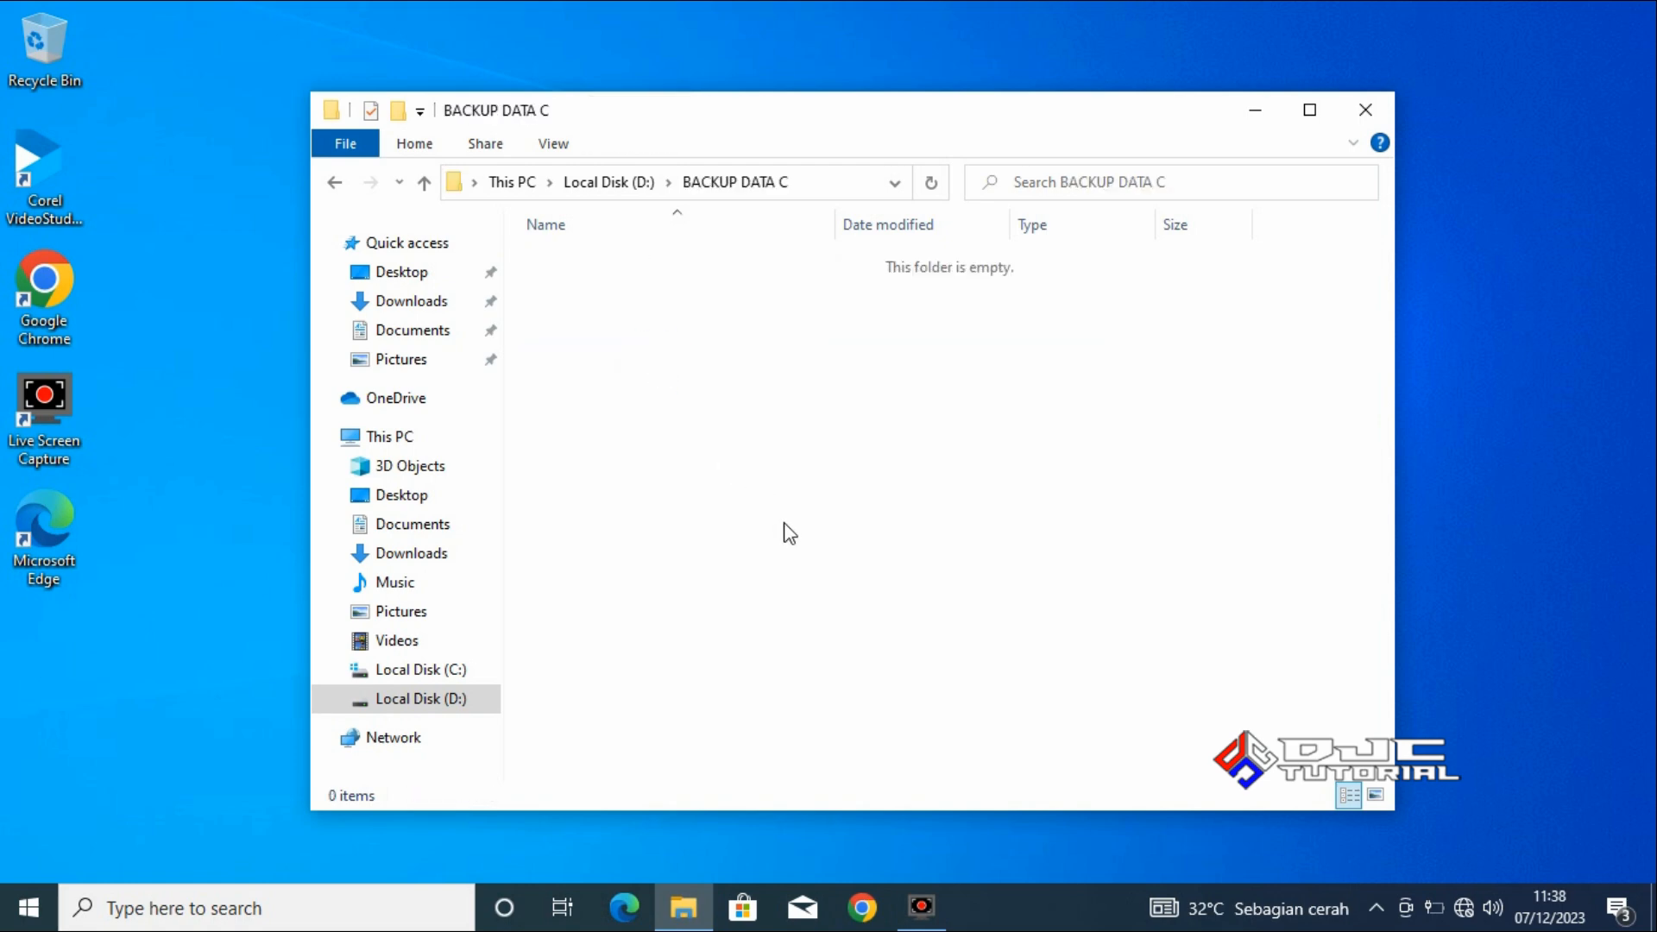
right_click(852, 509)
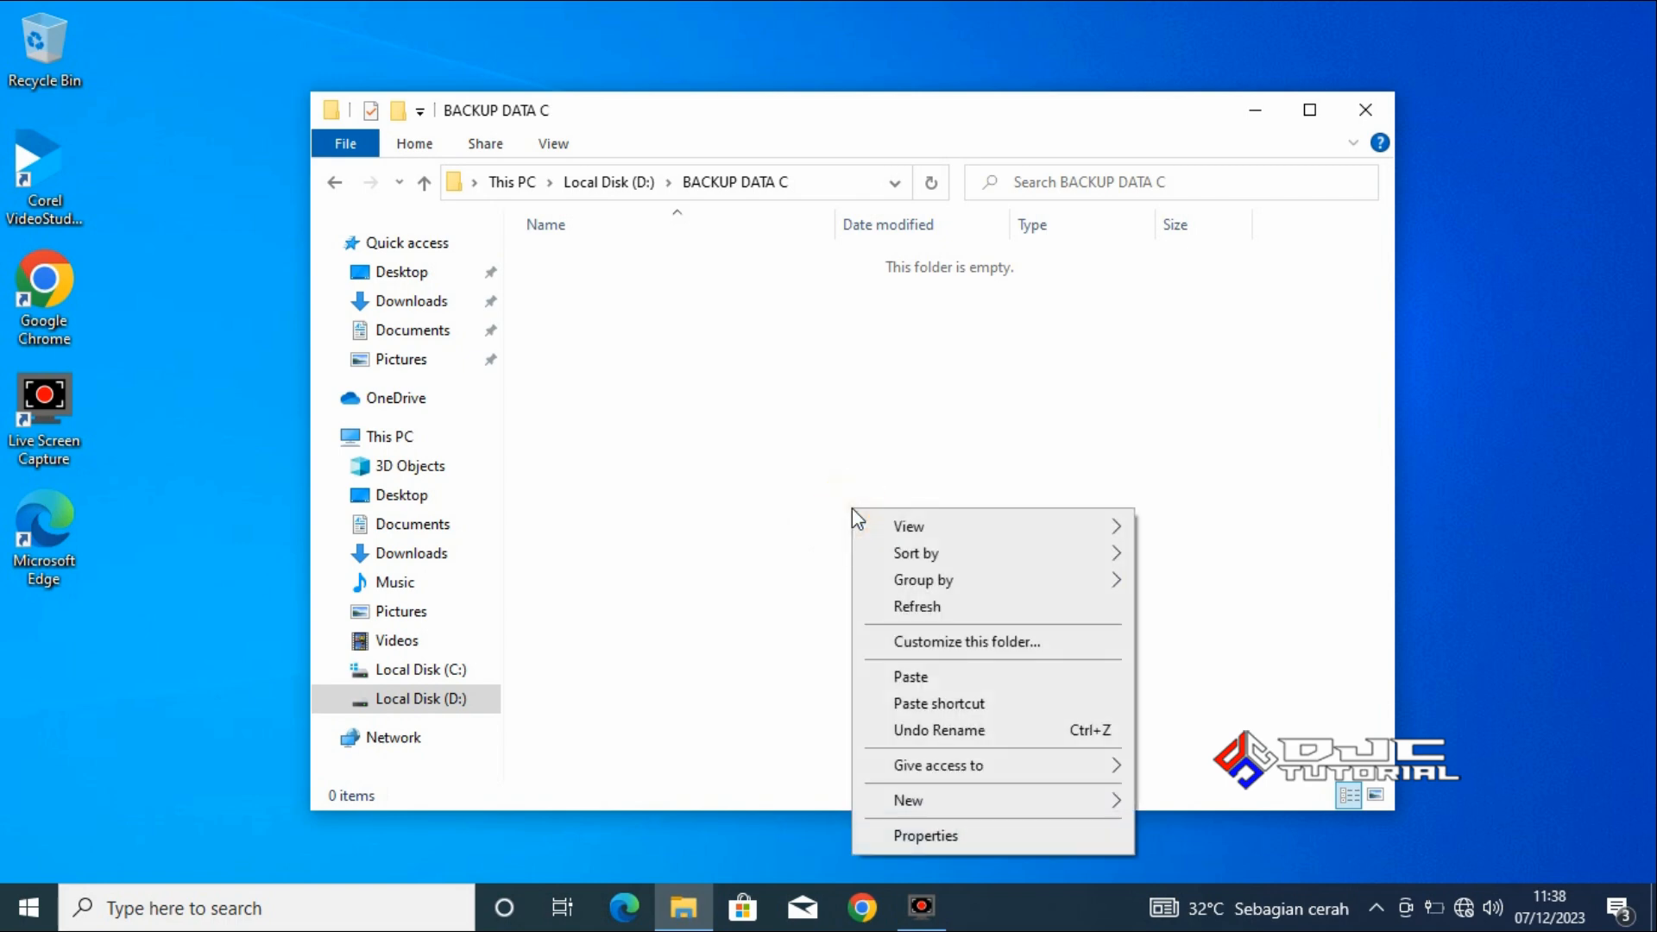
left_click(936, 679)
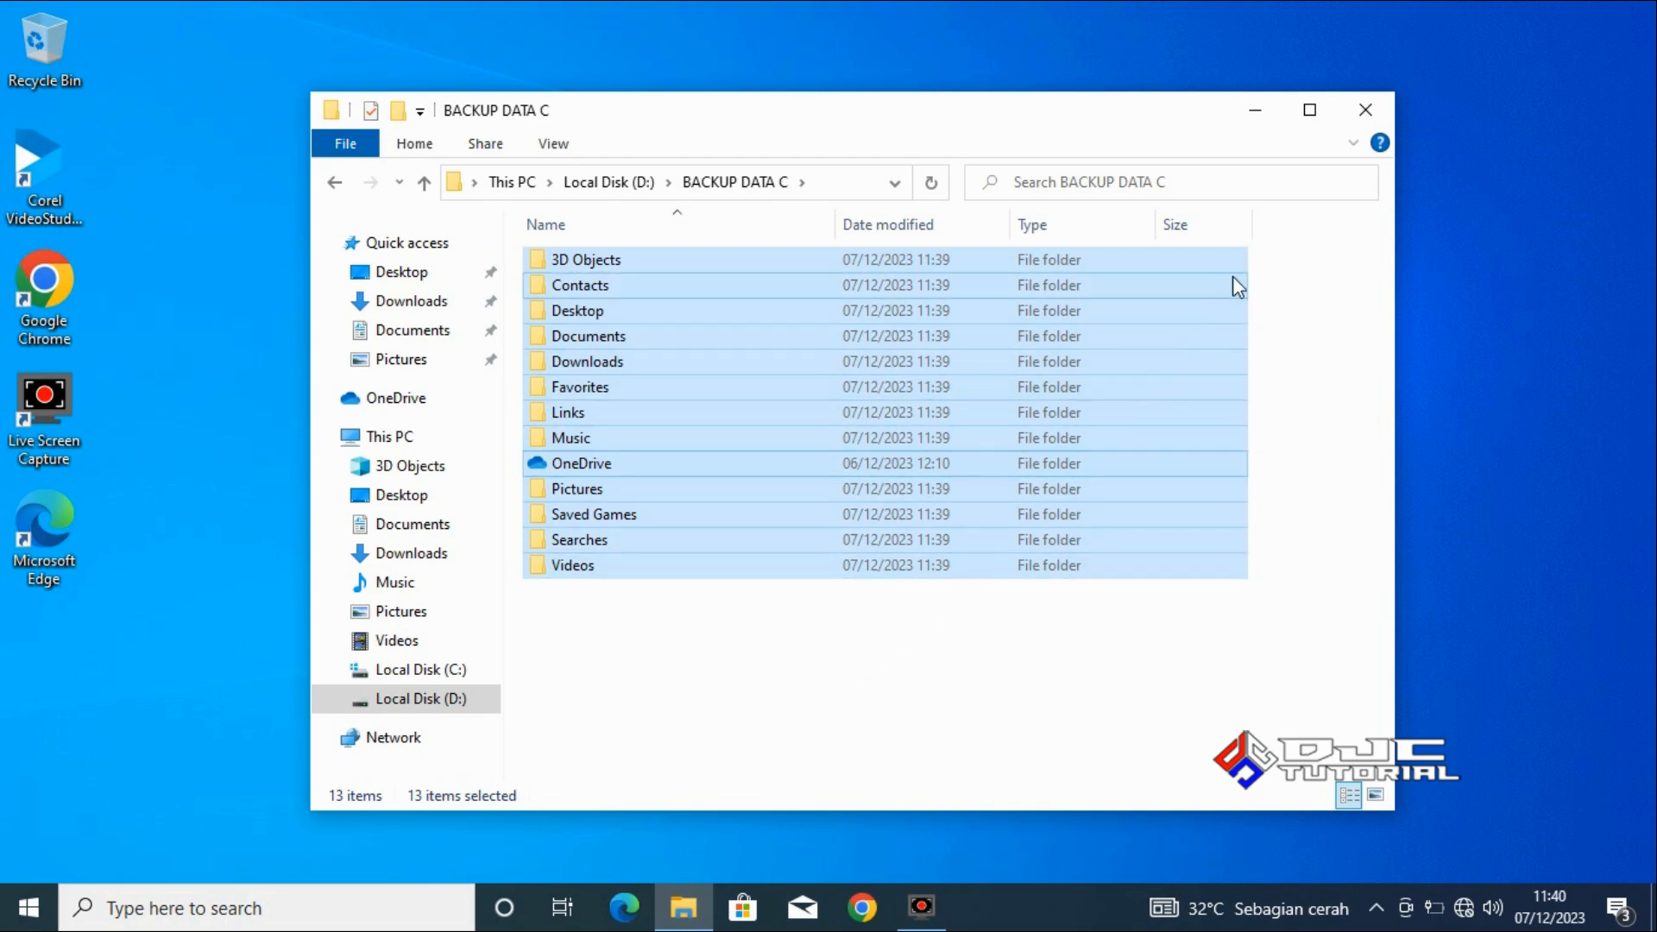
left_click(1372, 113)
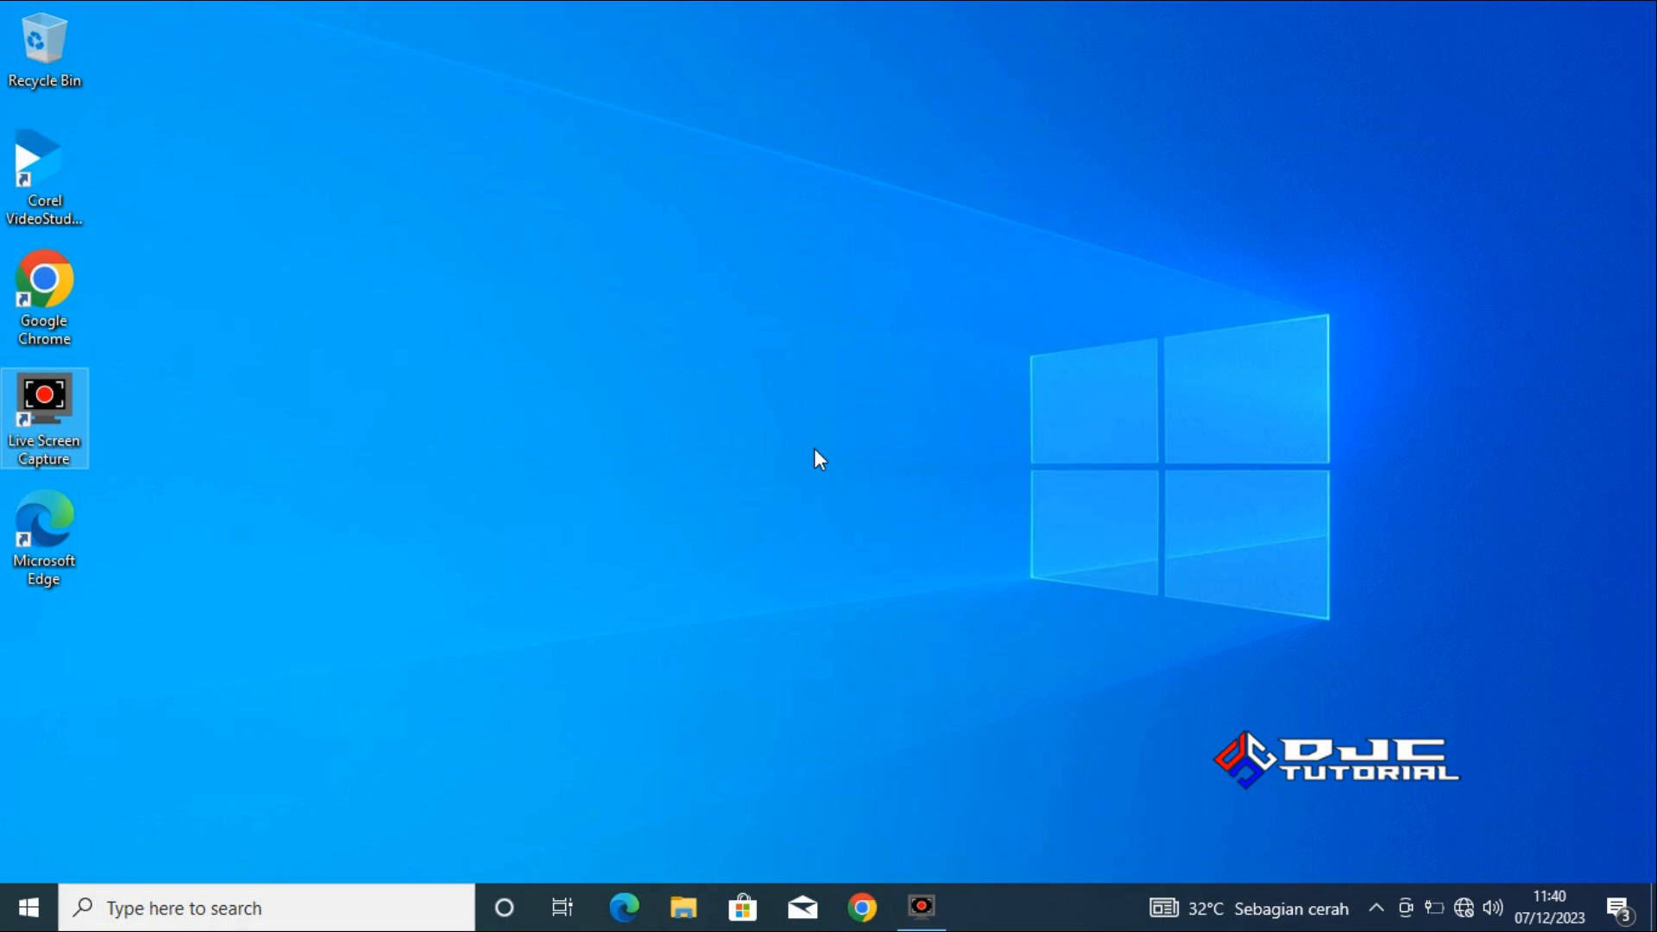
Connect the PC to the Duta Jaya Computers Wi-Fi network.
left_click(1465, 910)
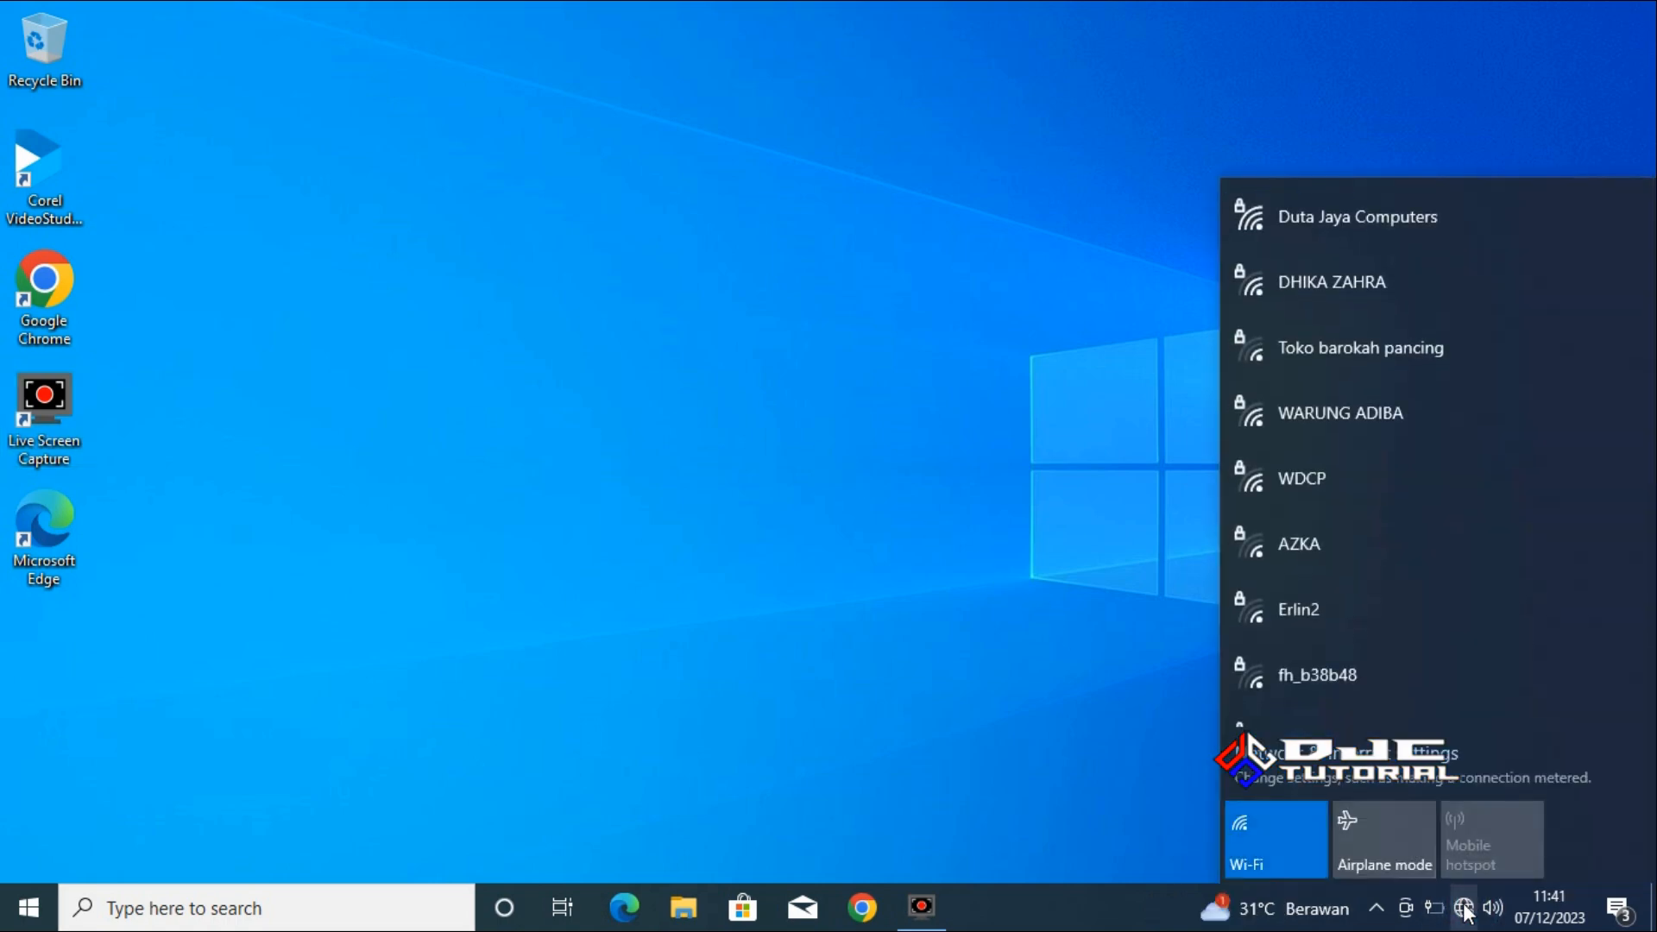
left_click(1372, 244)
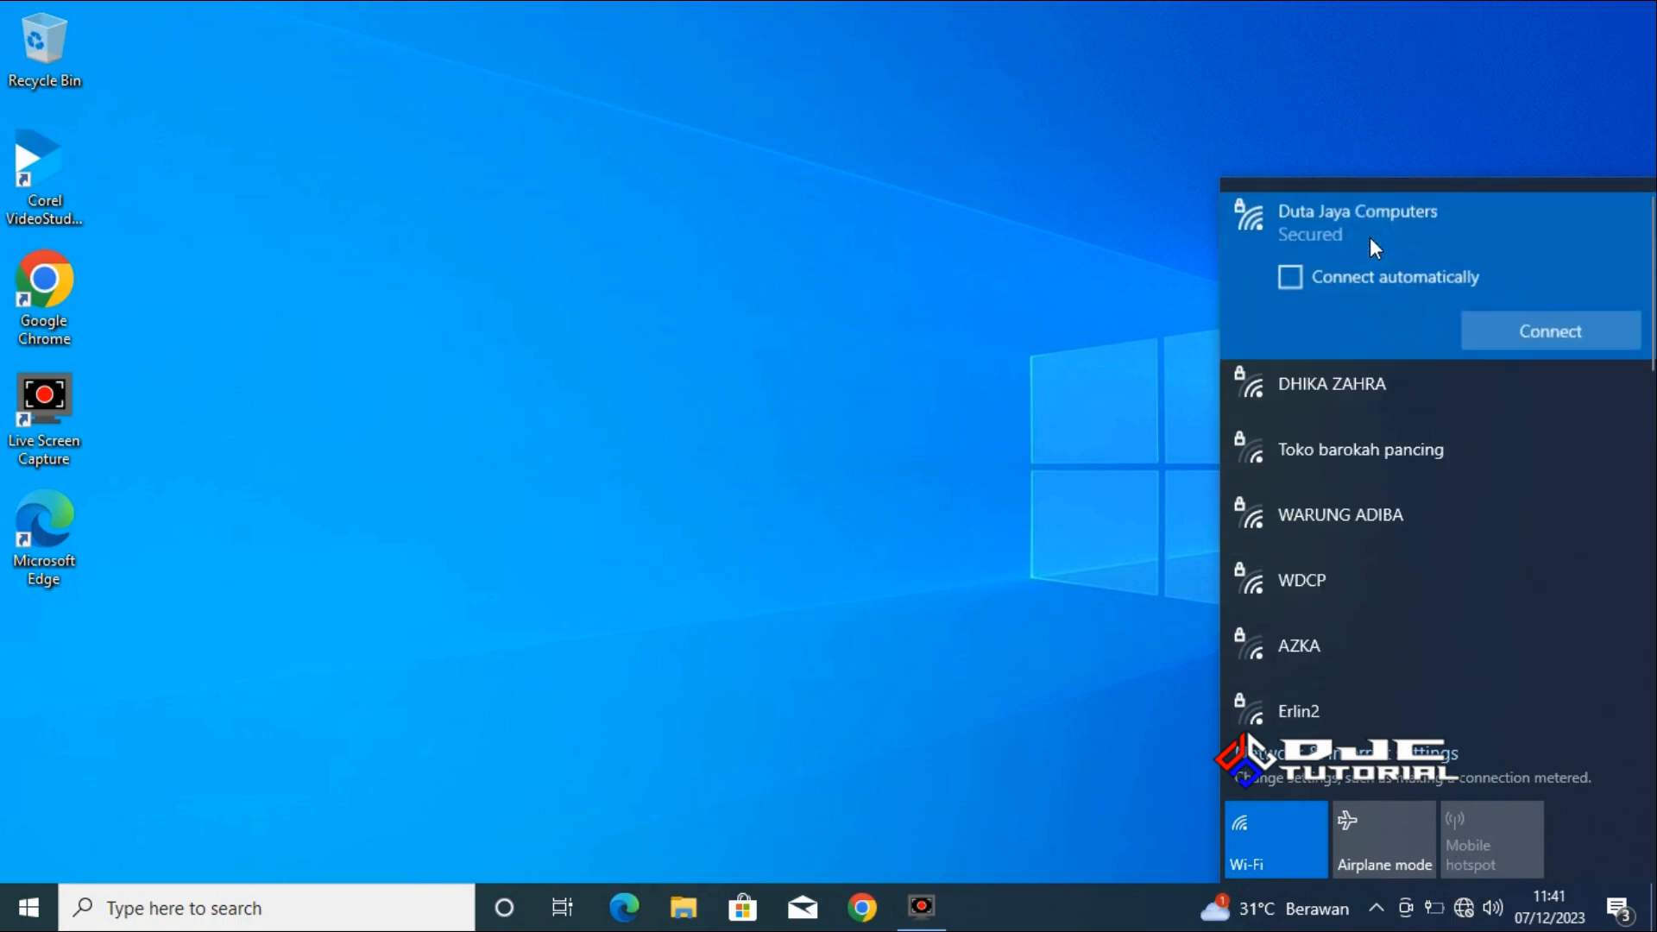
left_click(1543, 328)
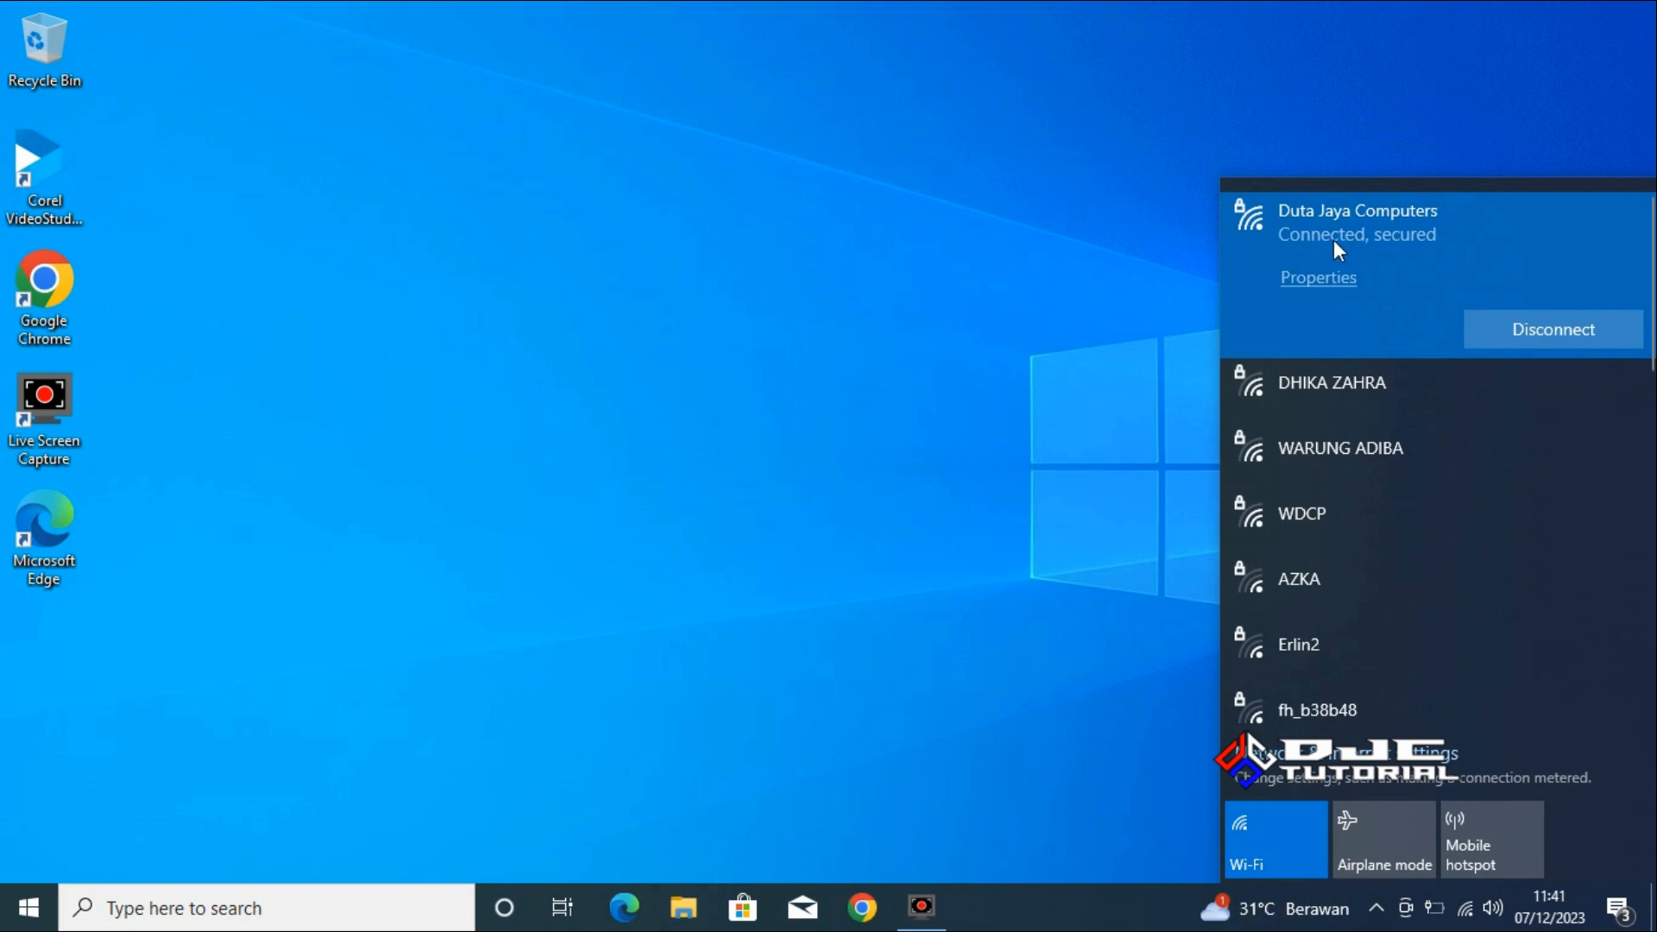
left_click(801, 418)
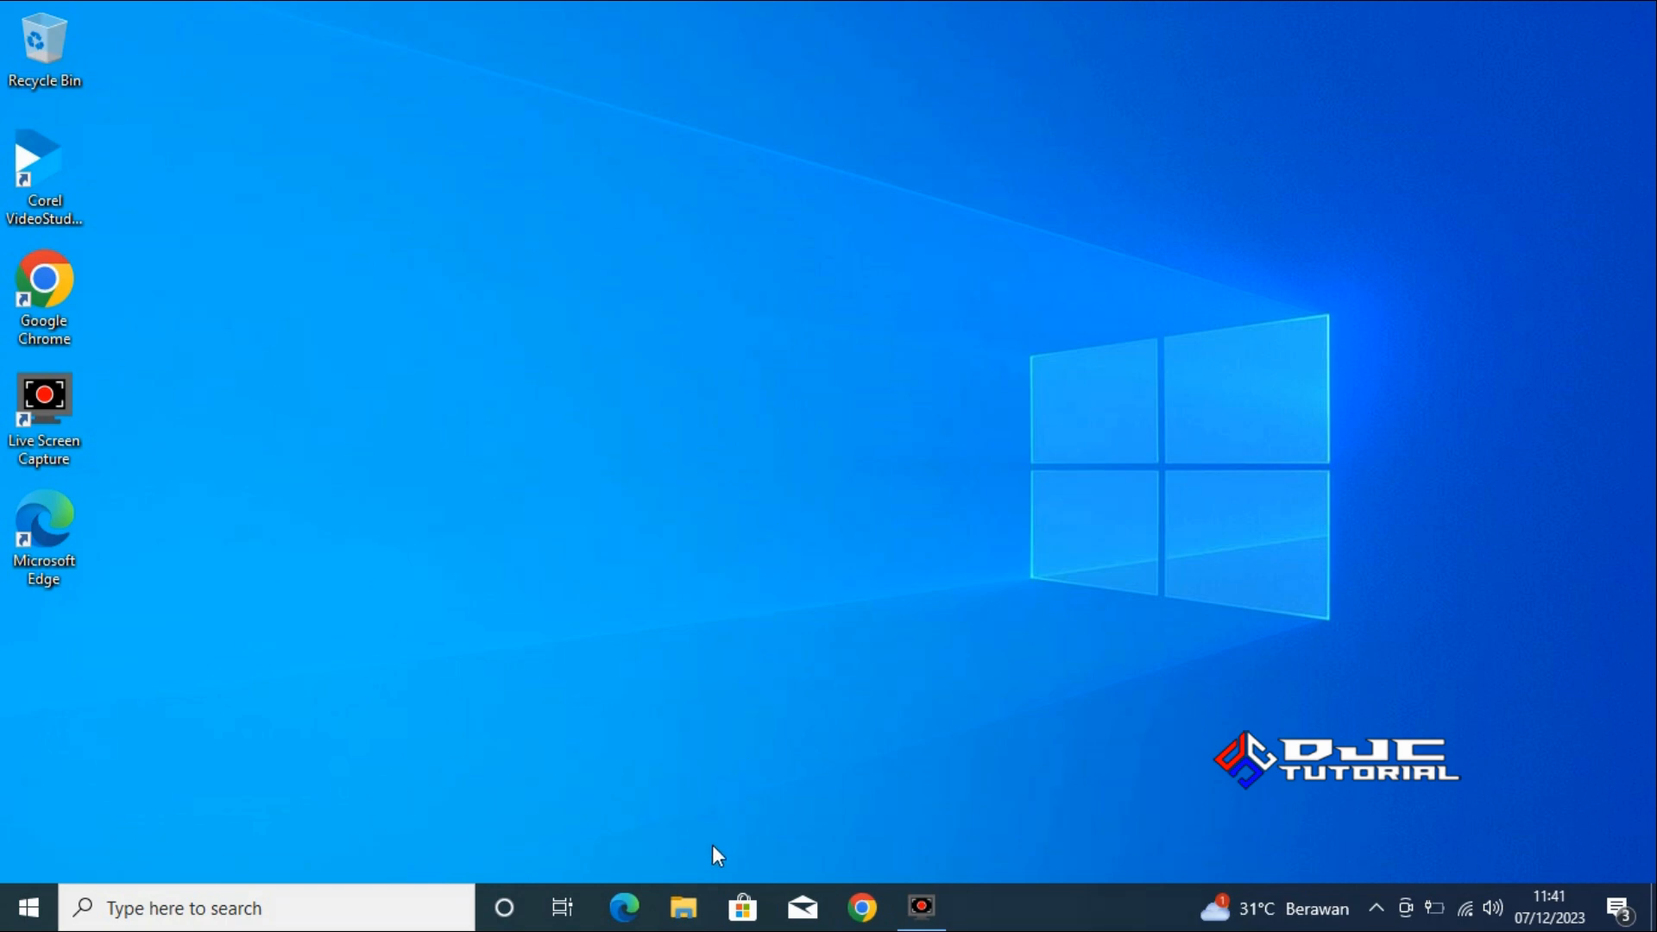
Check the Windows edition and system type in the properties of This PC, then close the windows.
left_click(705, 907)
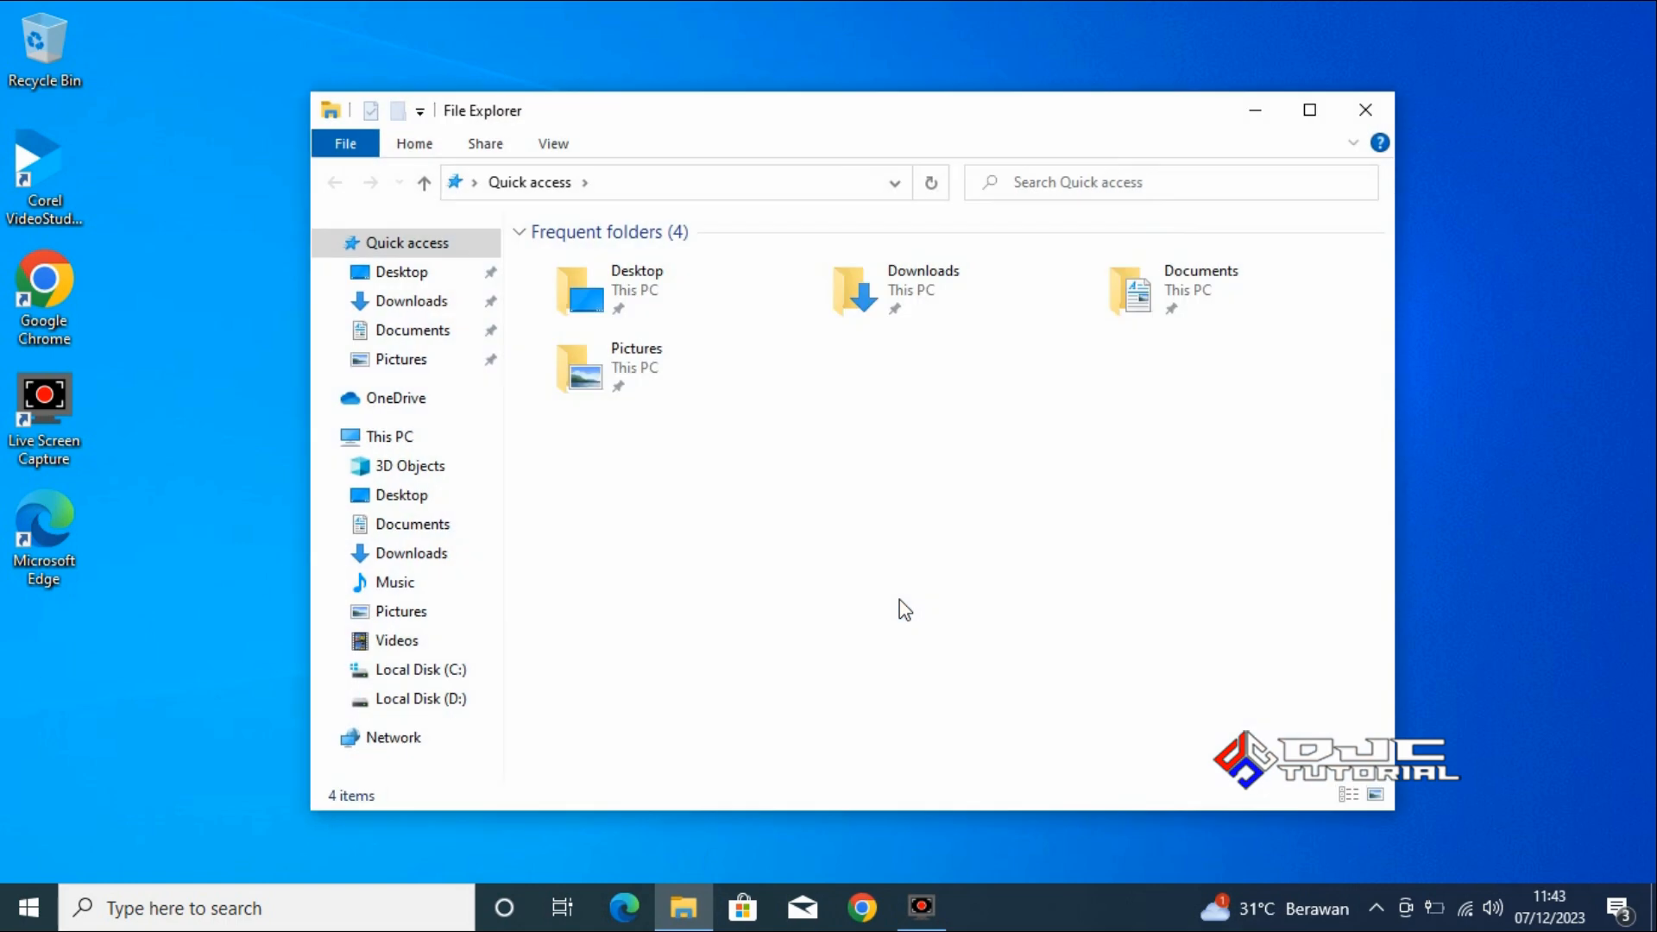
right_click(431, 441)
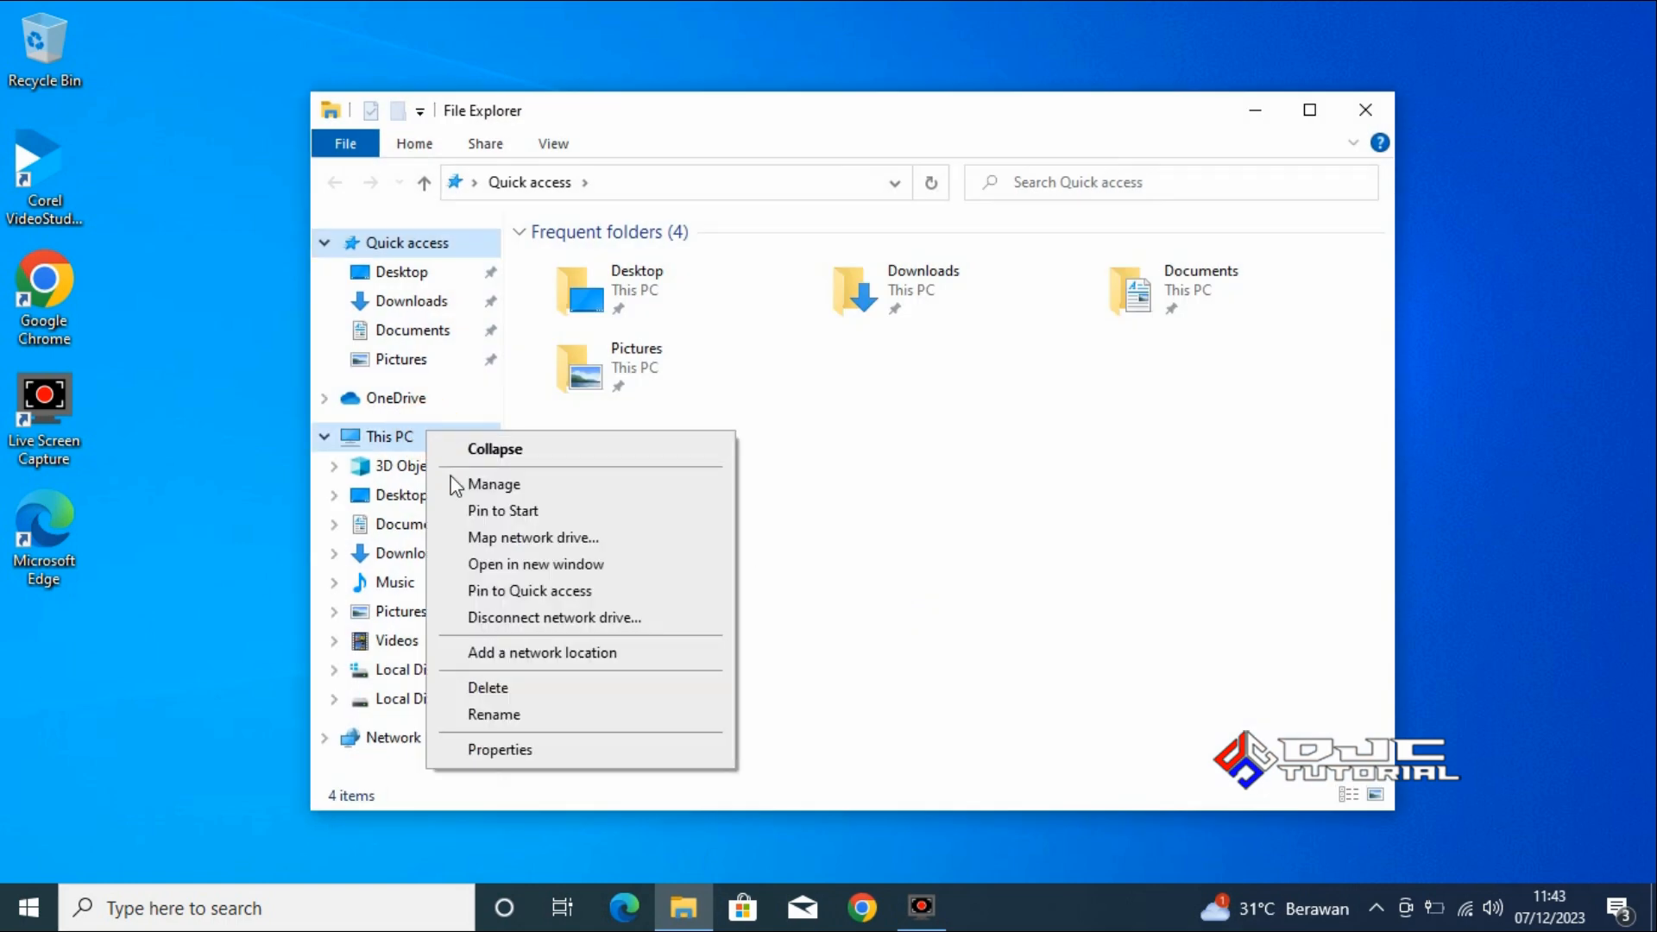
left_click(584, 749)
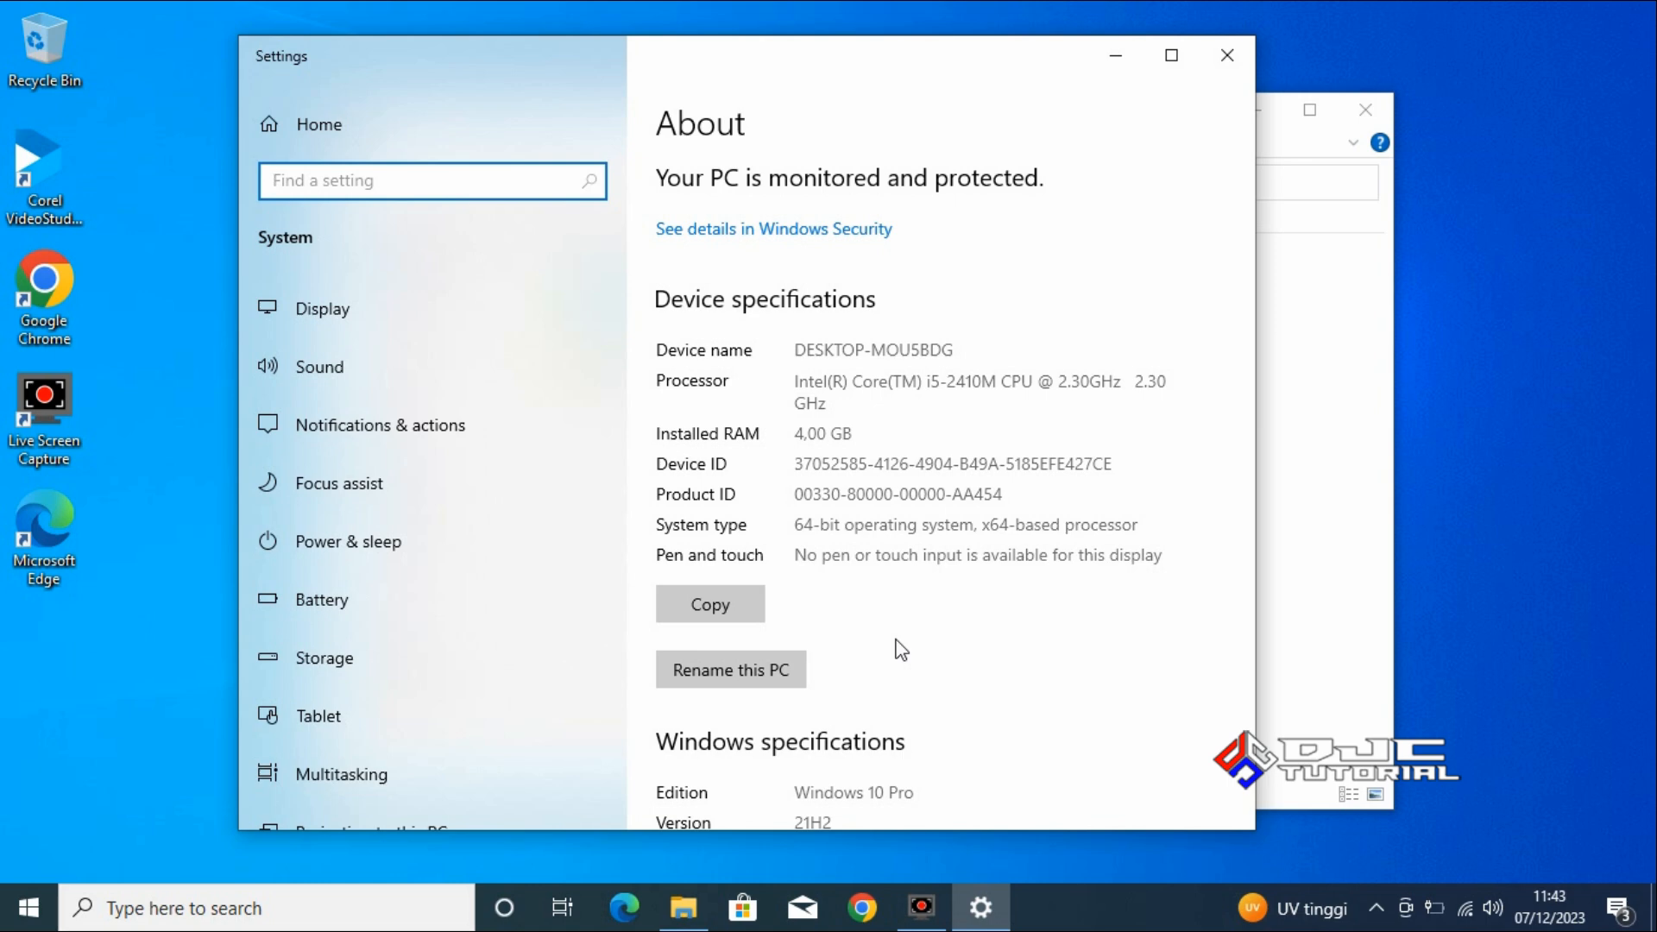
left_click_drag(794, 792, 916, 792)
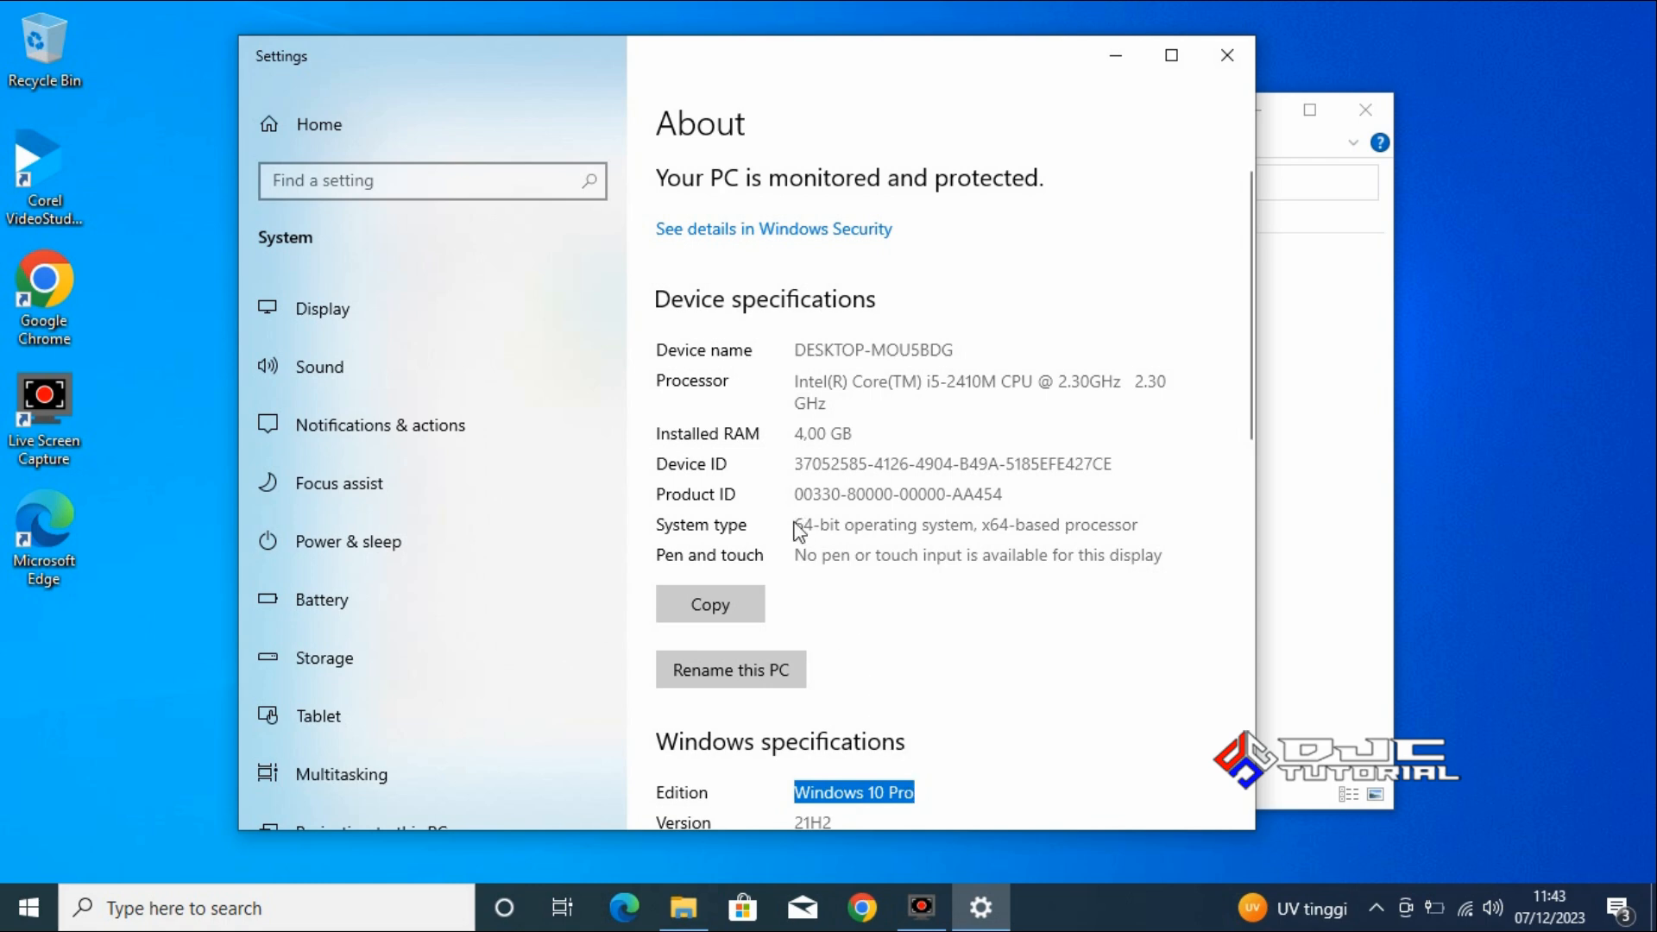
left_click_drag(795, 526, 972, 535)
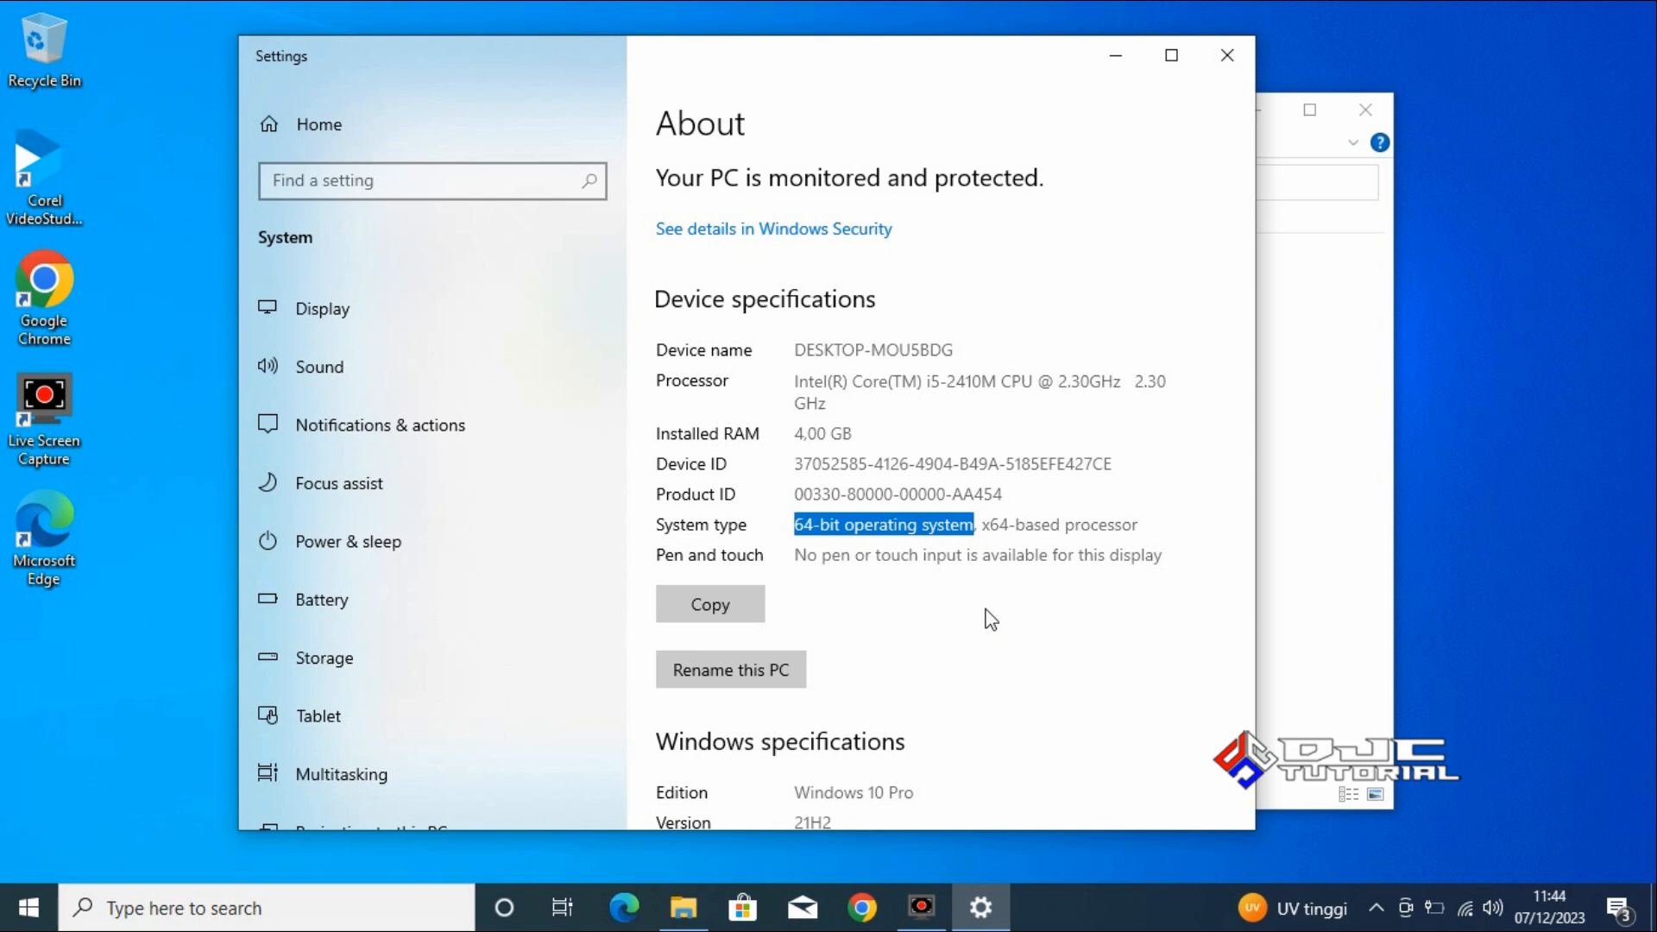
left_click(1220, 59)
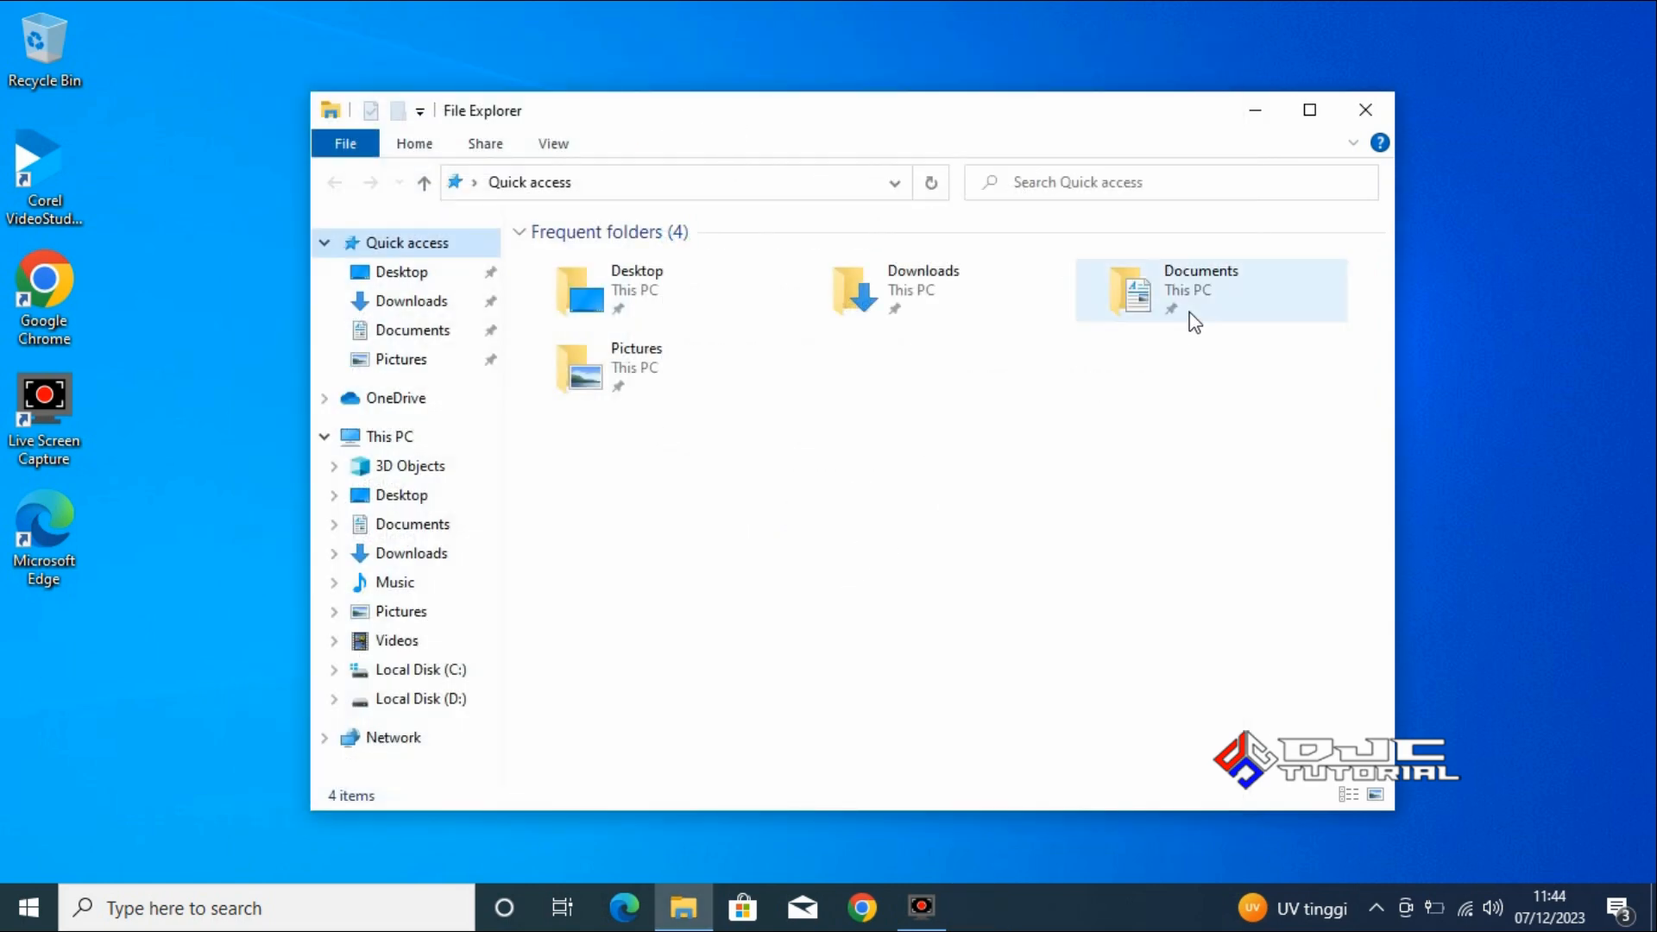
left_click(1365, 111)
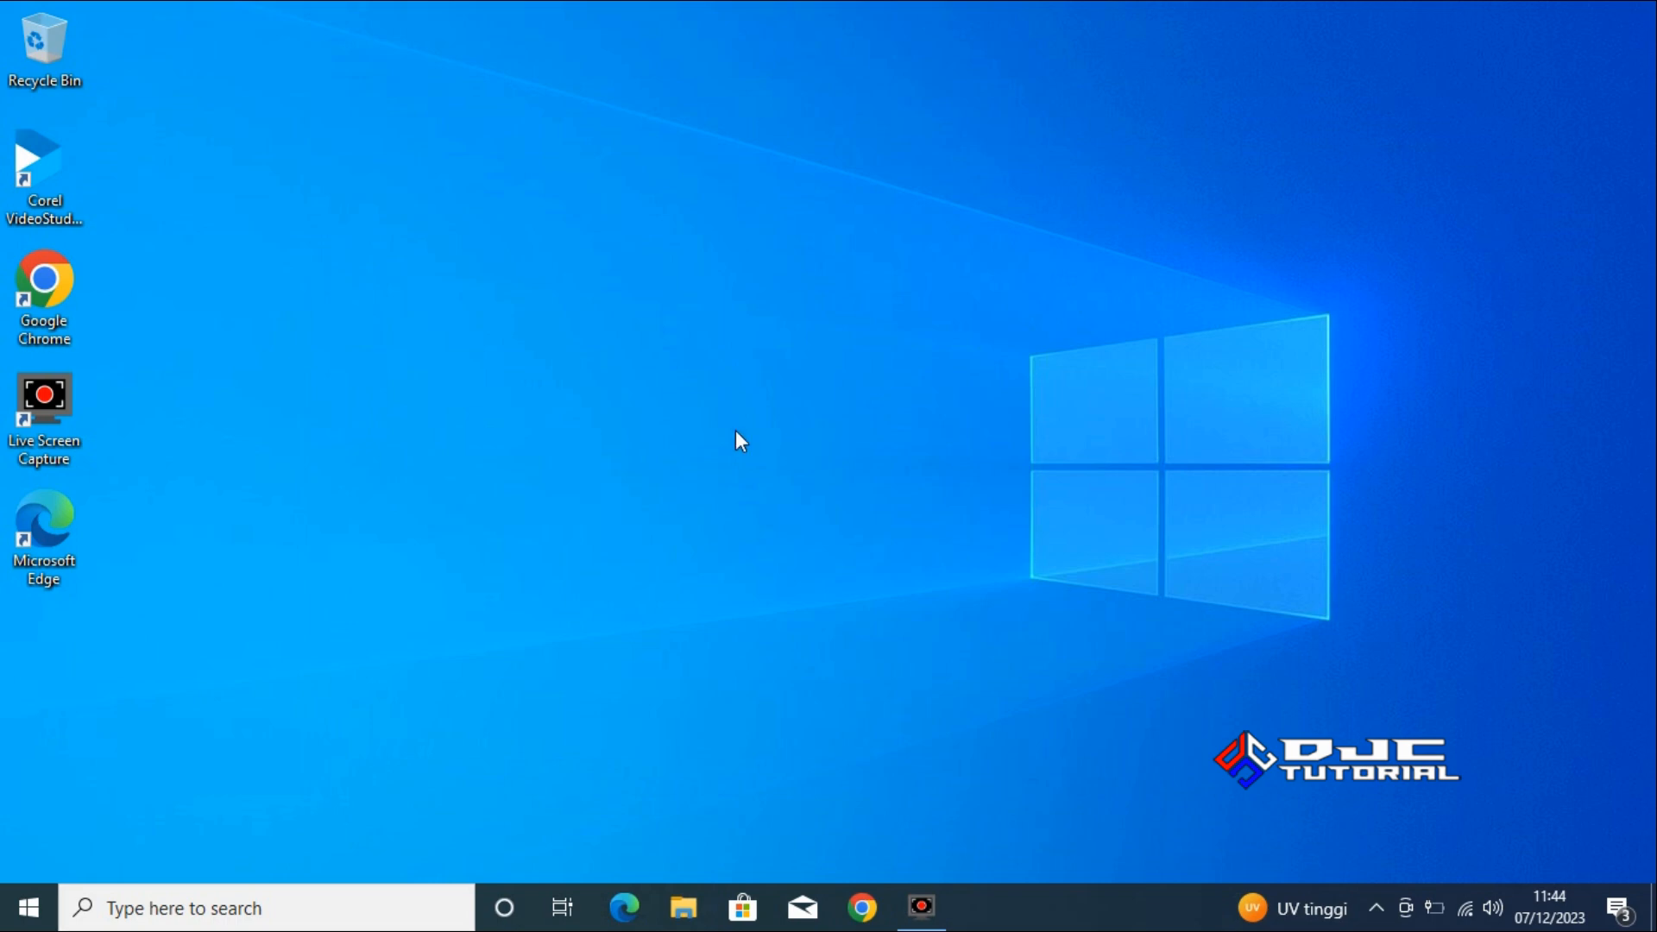
Switch to Google Chrome, search for "windows 11 disc image" and open Microsoft's Download Windows 11 page.
double_click(65, 290)
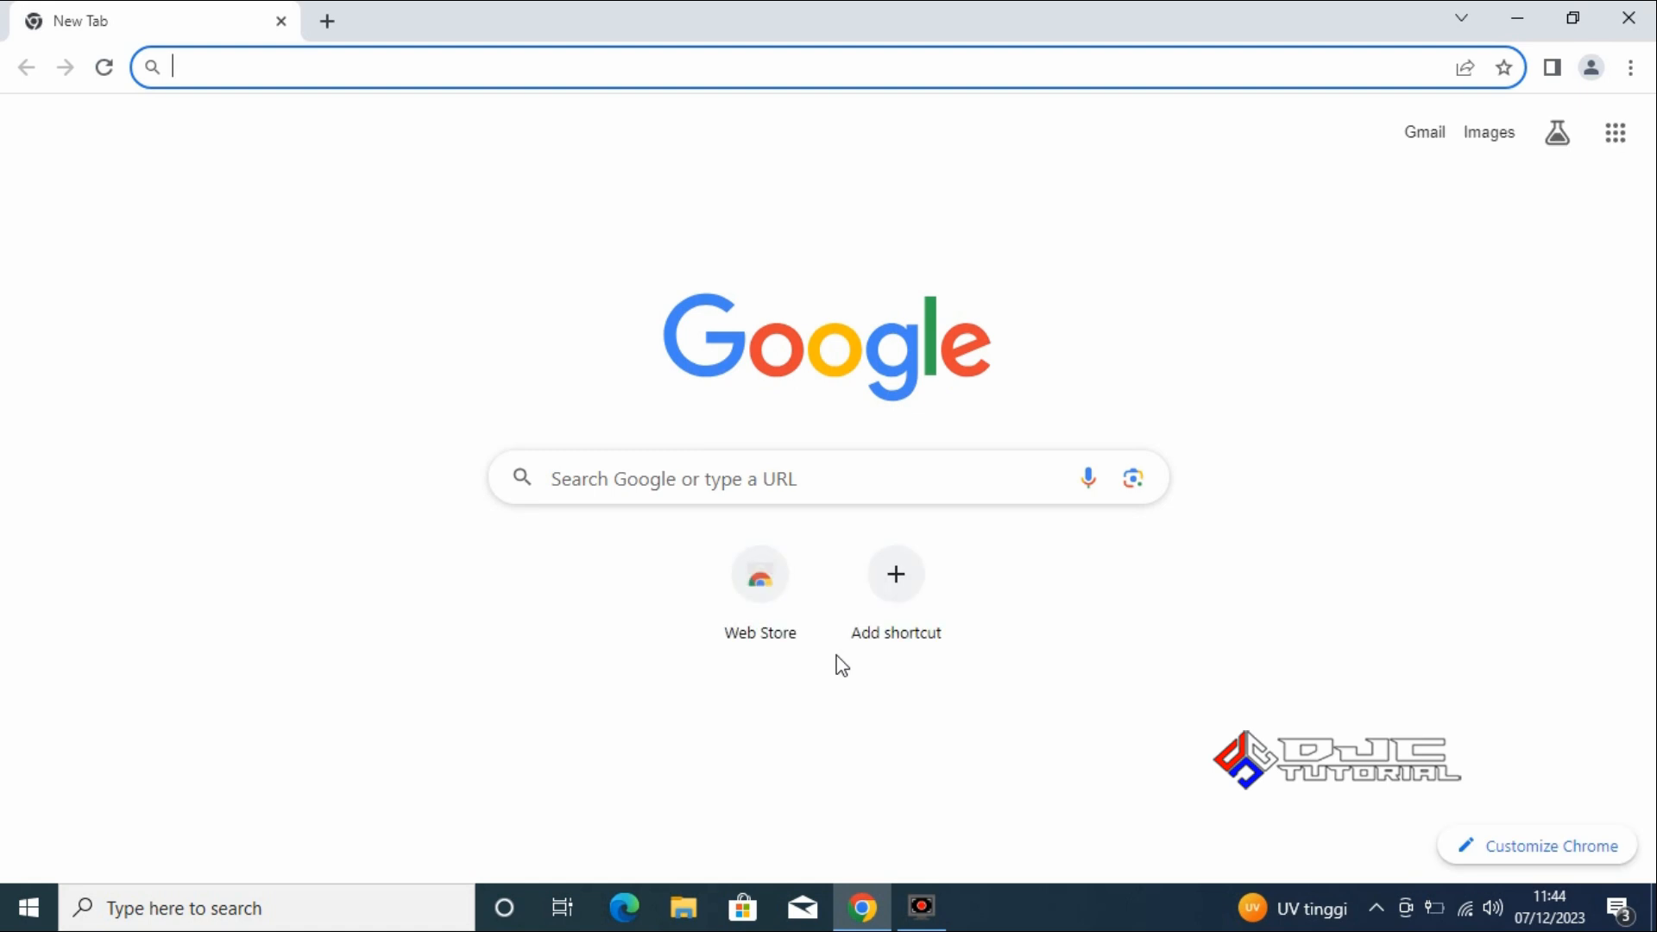
left_click(876, 467)
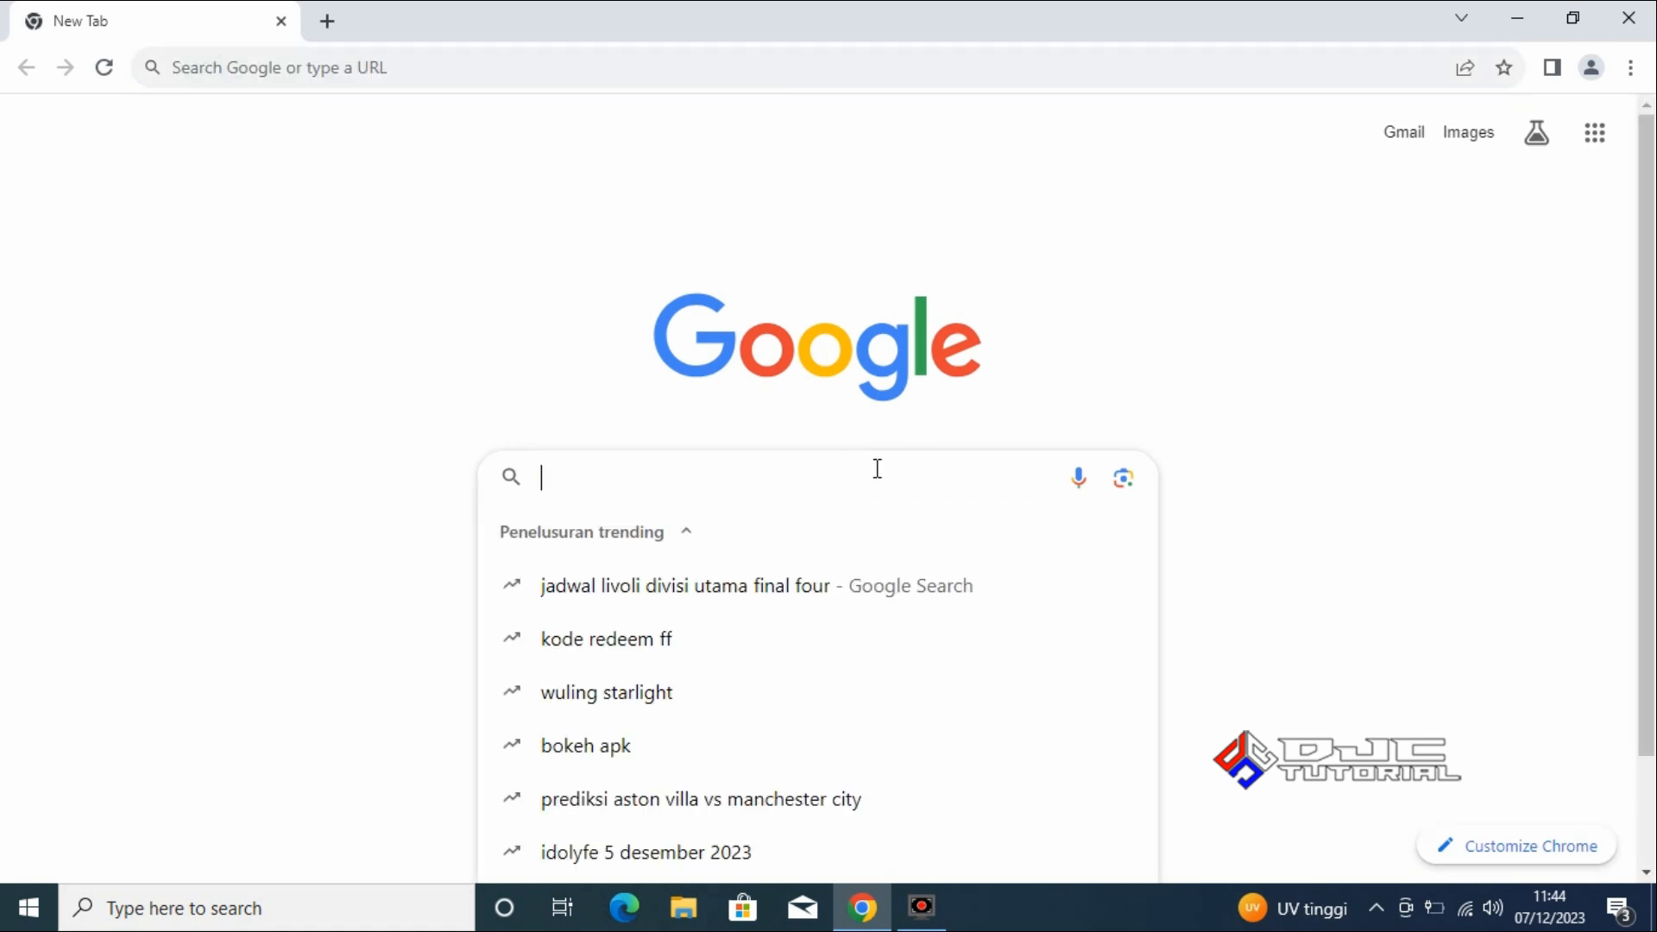
type("window")
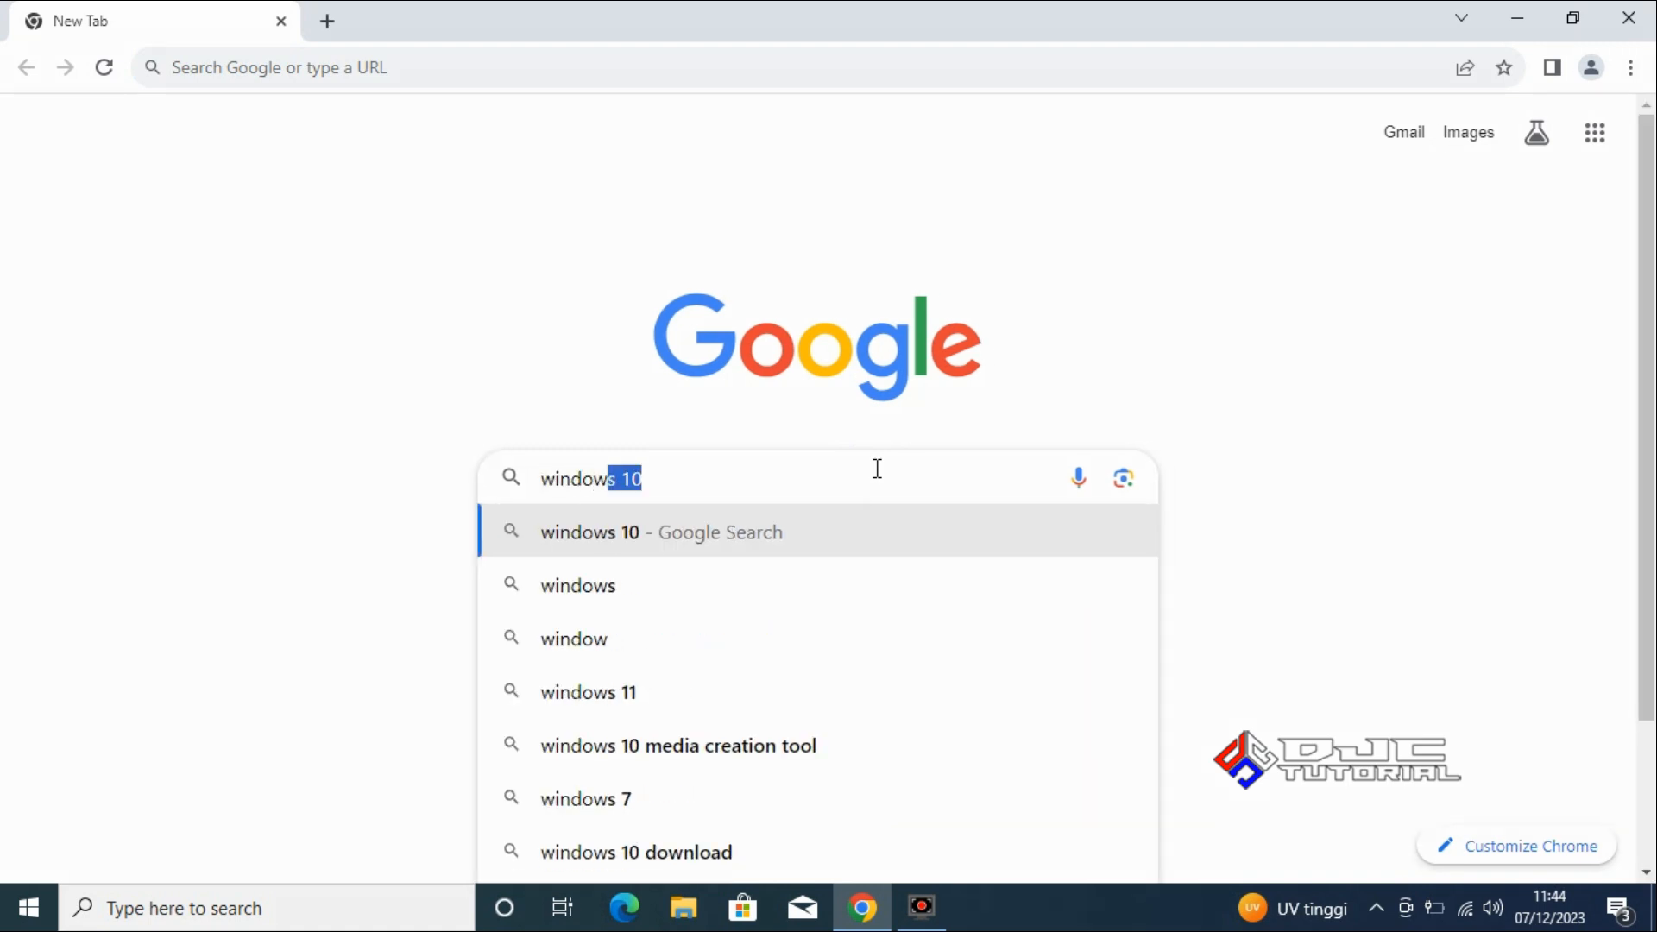
type("s 11 dis")
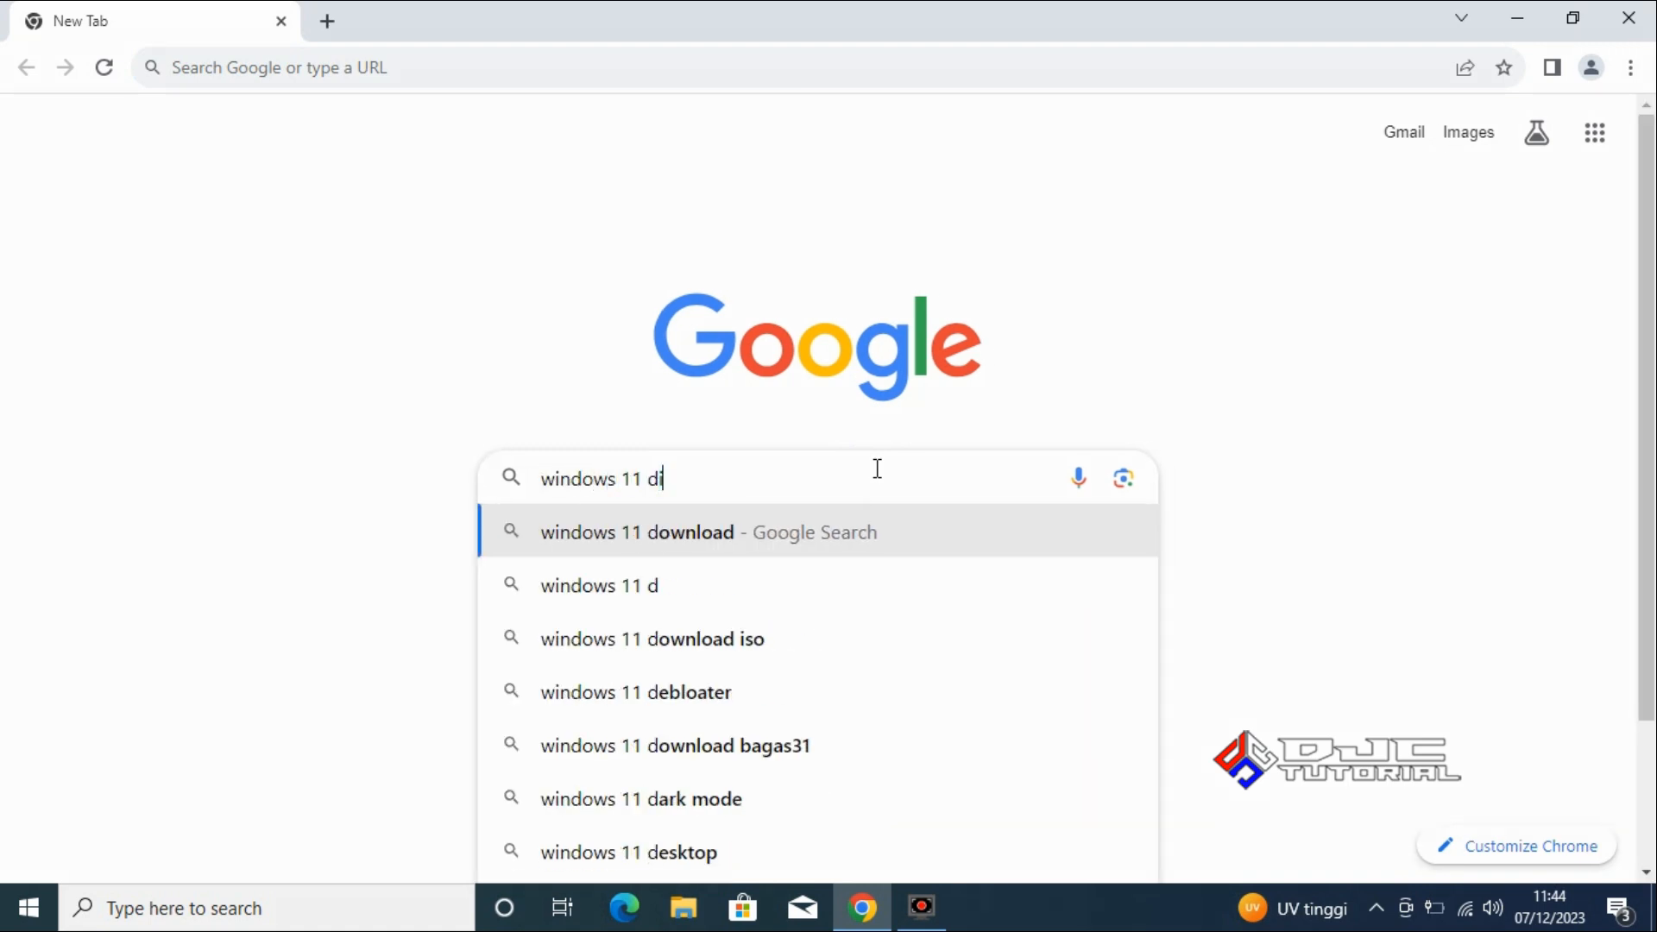
type("c image")
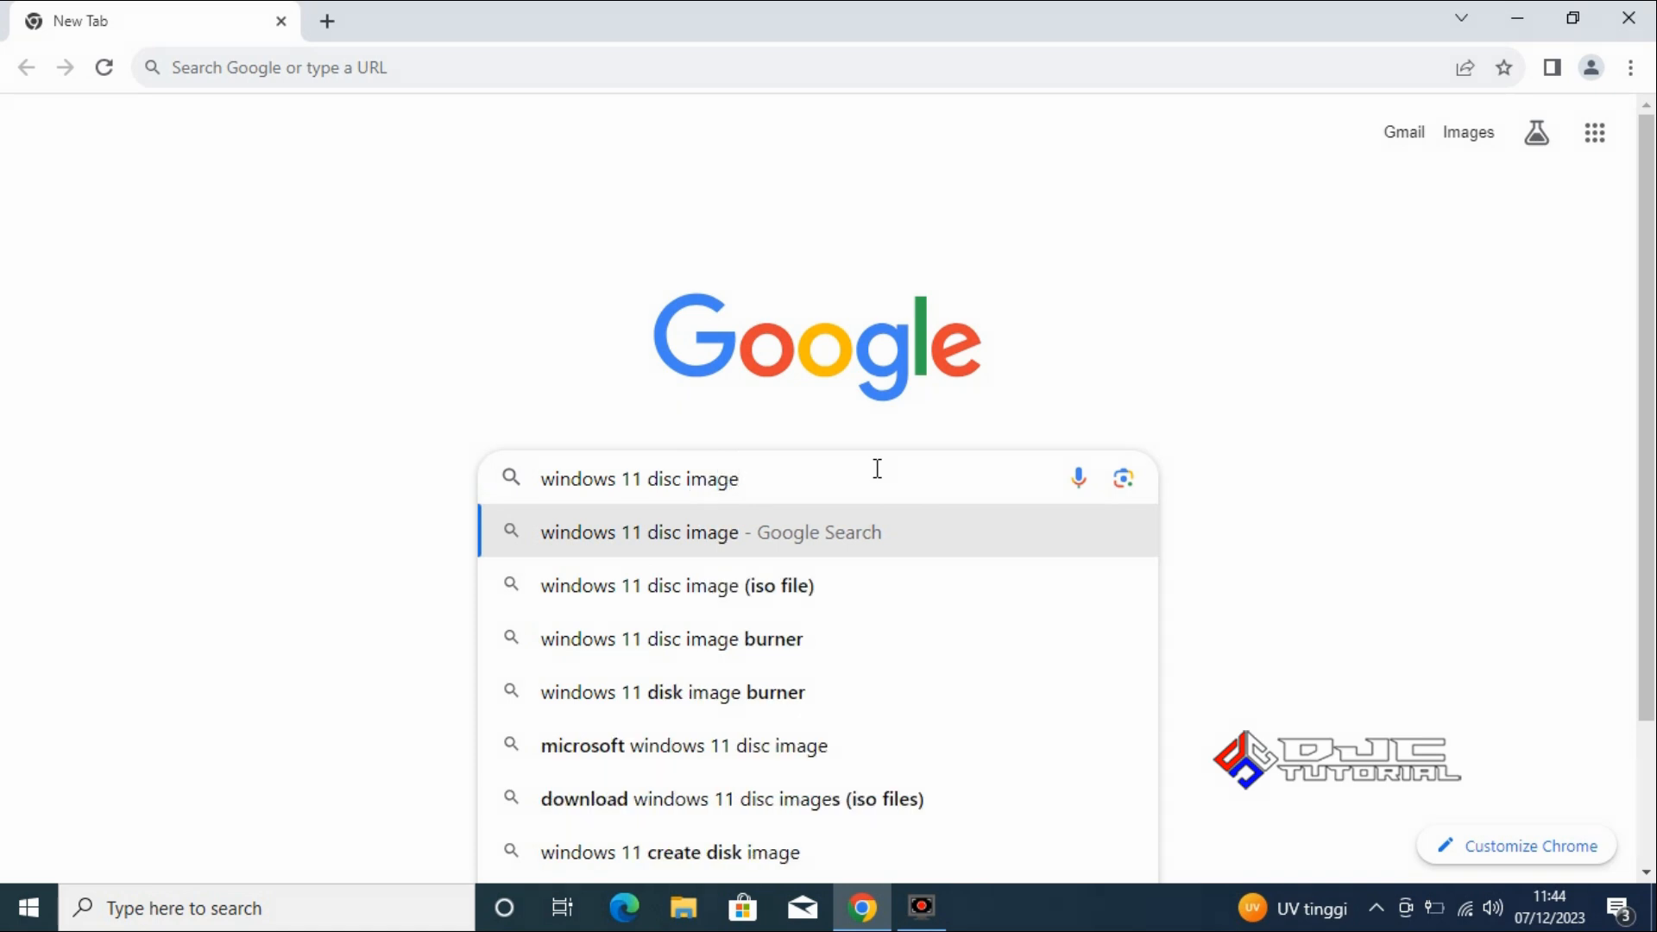
key("Return")
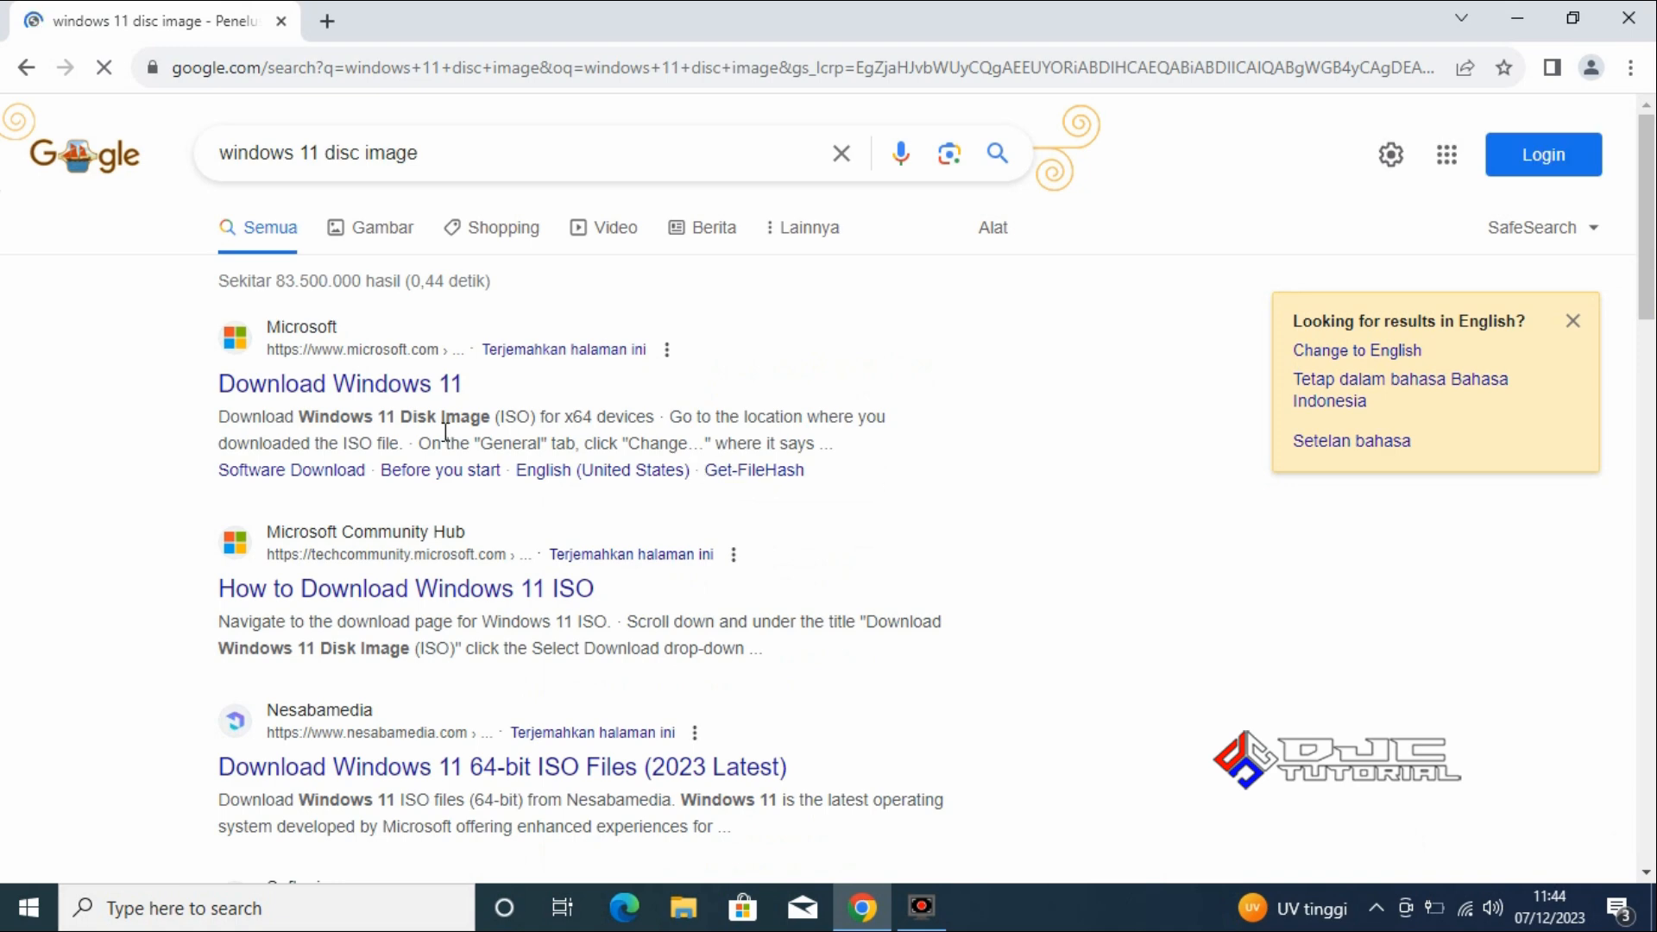
left_click(359, 392)
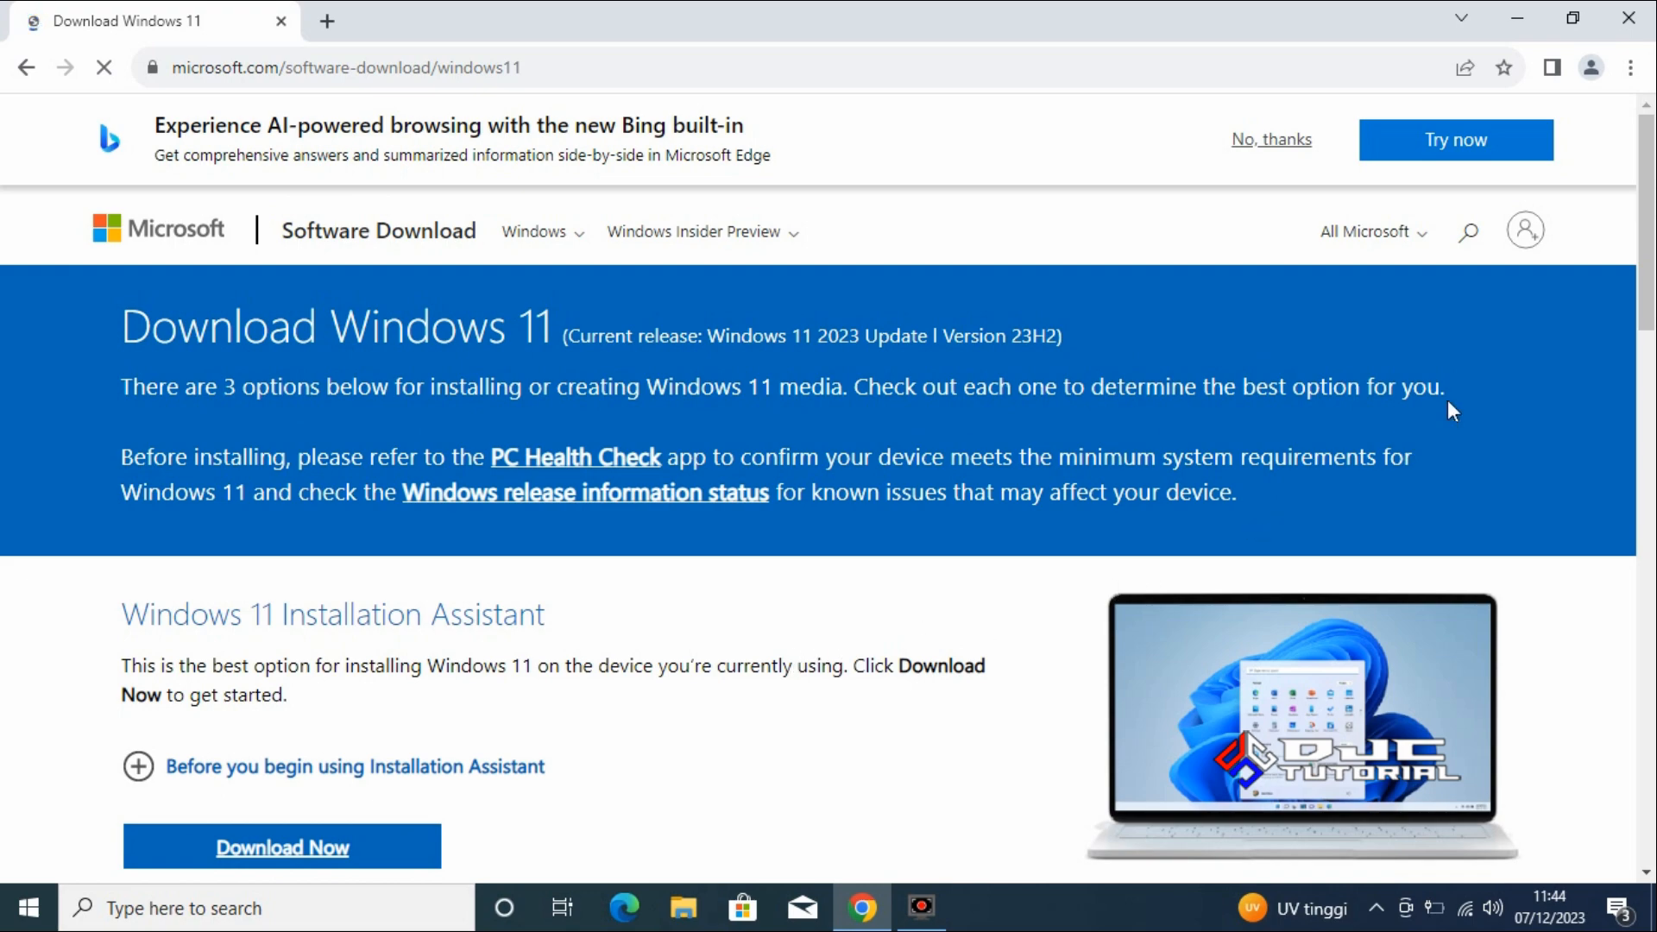
Choose Windows 11 (multi-edition ISO for x64 devices) as the disk image download.
left_click_drag(1647, 286, 1650, 591)
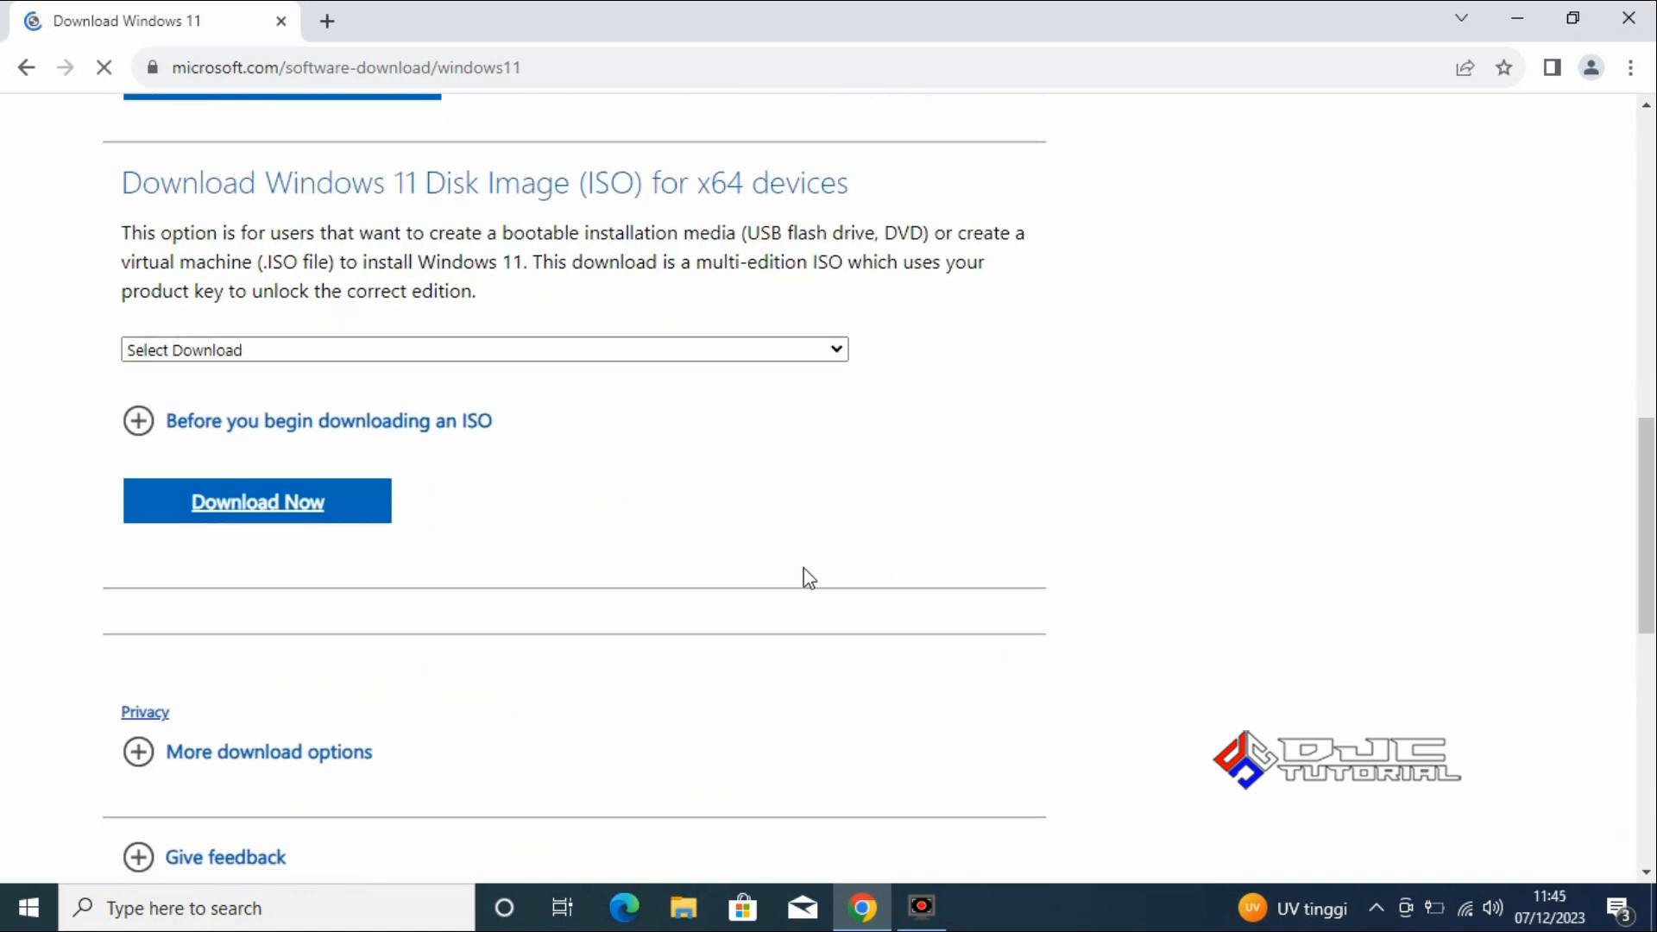
left_click(703, 354)
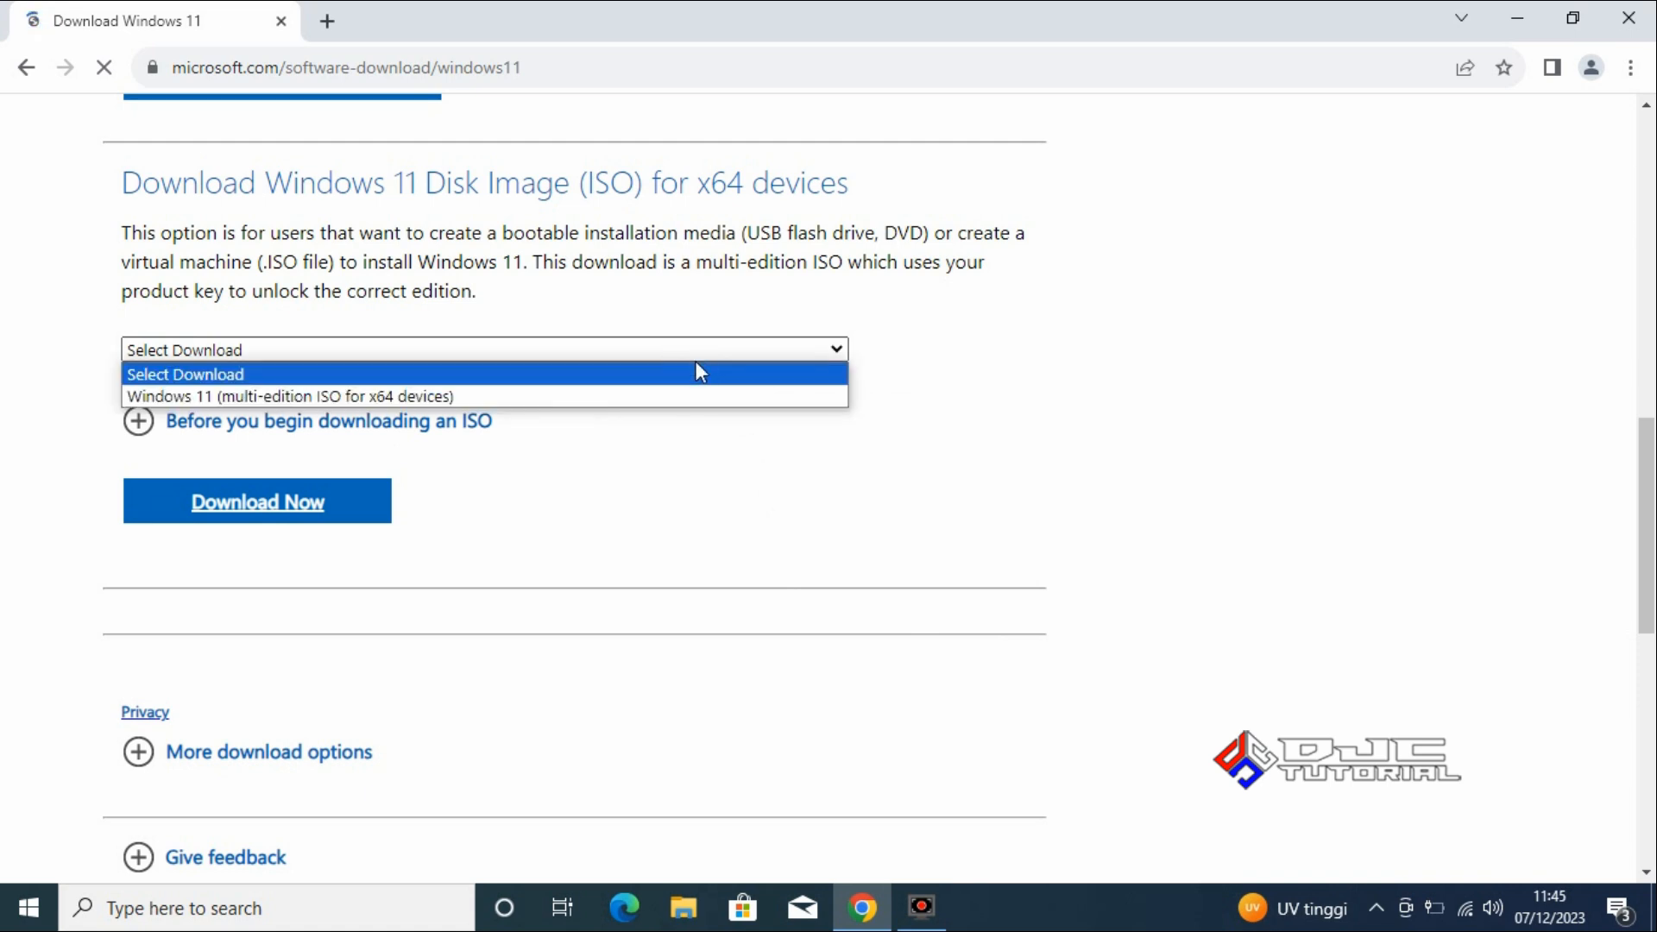
left_click(632, 398)
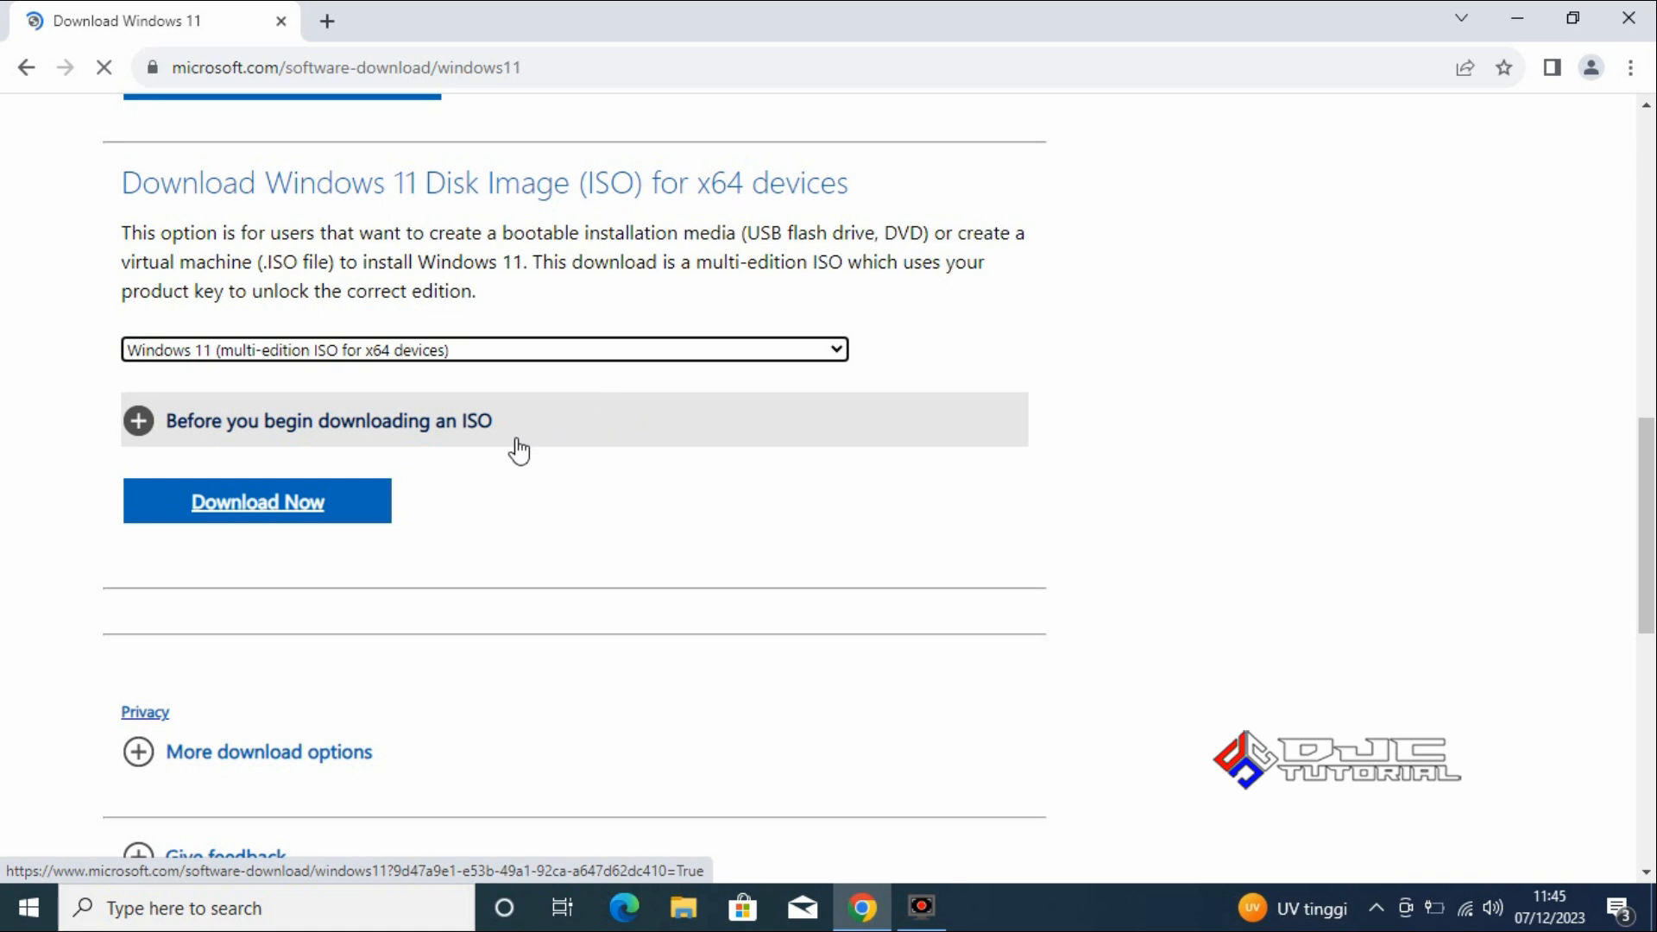
Request the x64 Windows 11 ISO download with English (United States) as the product language.
left_click(308, 509)
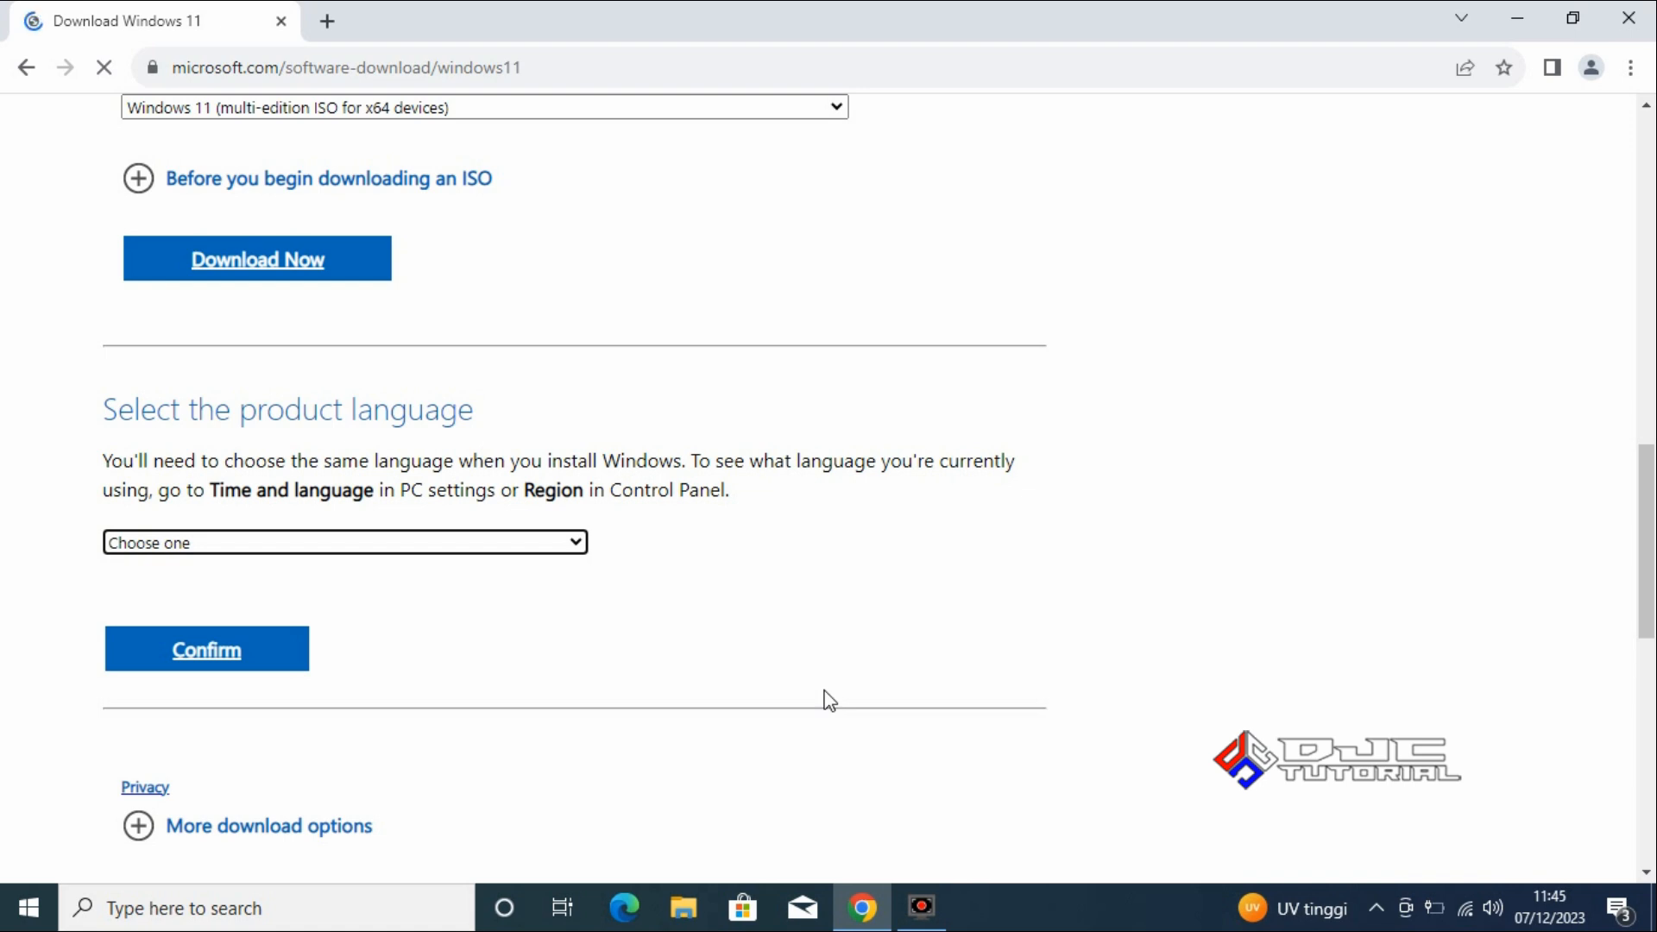
left_click(509, 548)
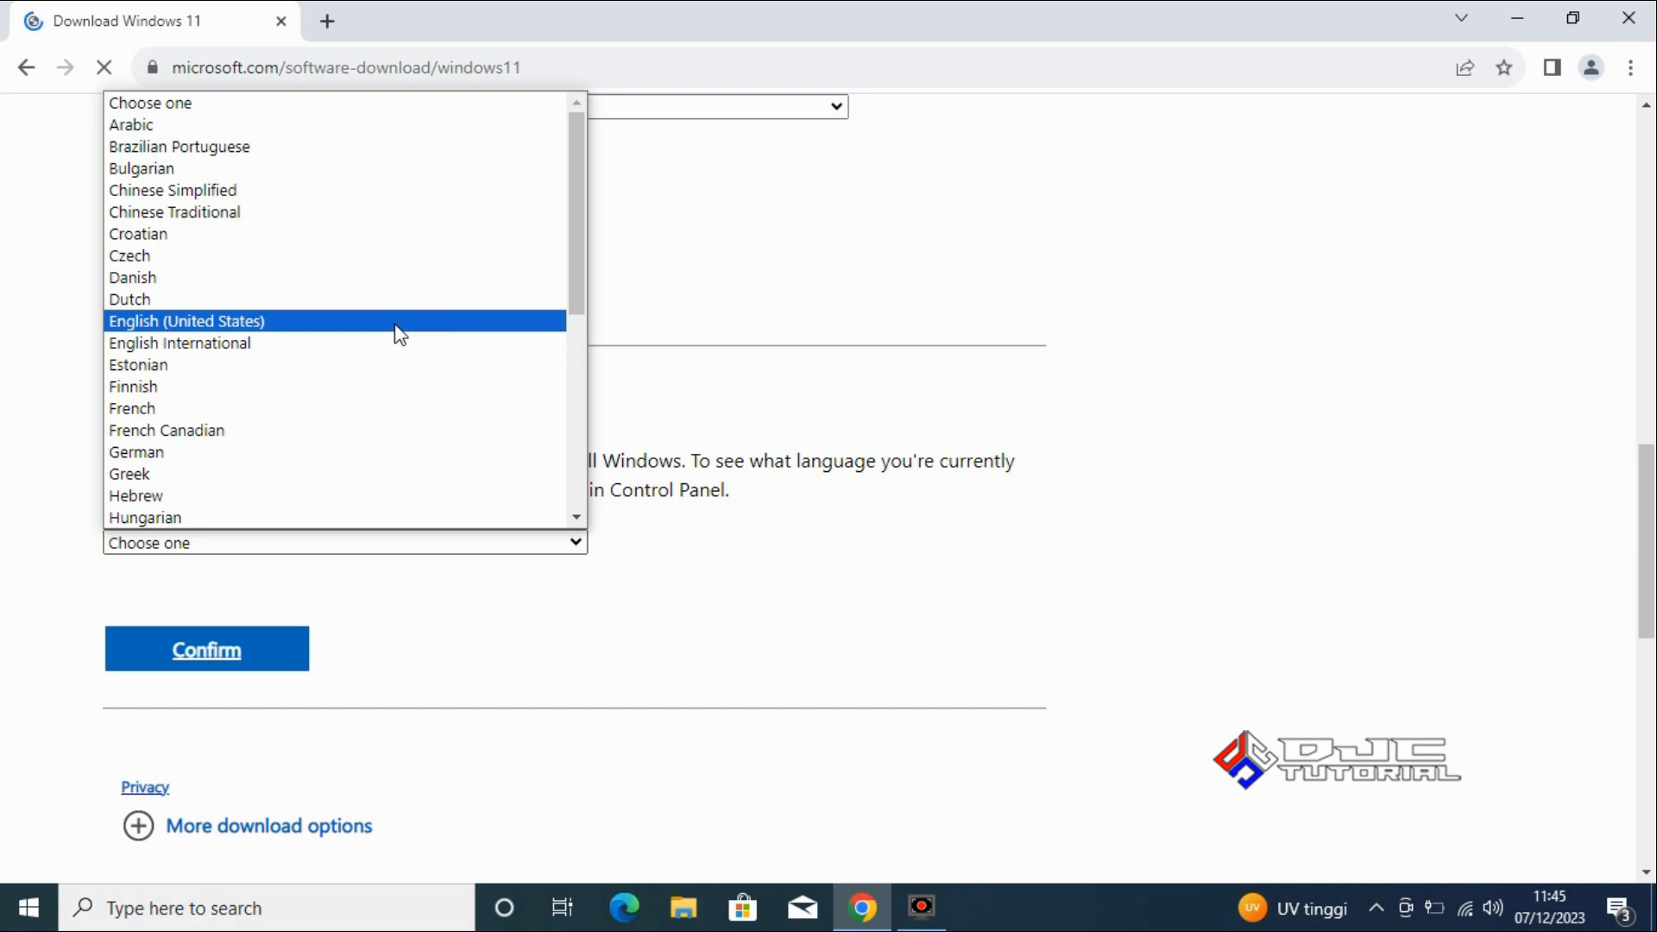
left_click(397, 325)
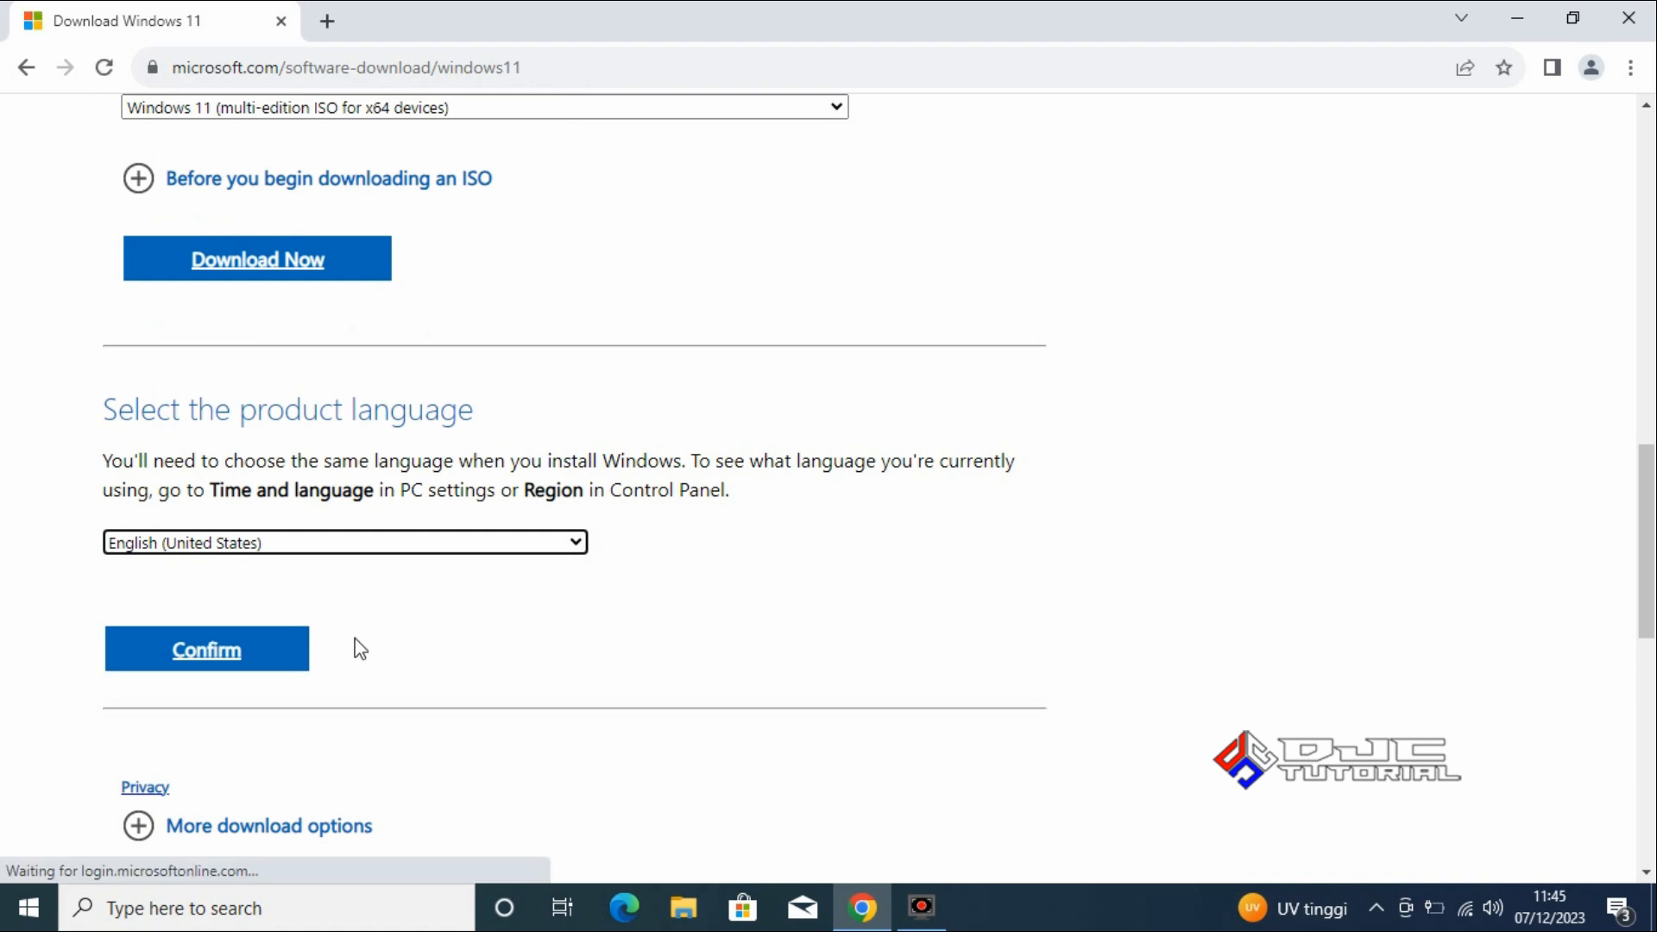
left_click(214, 660)
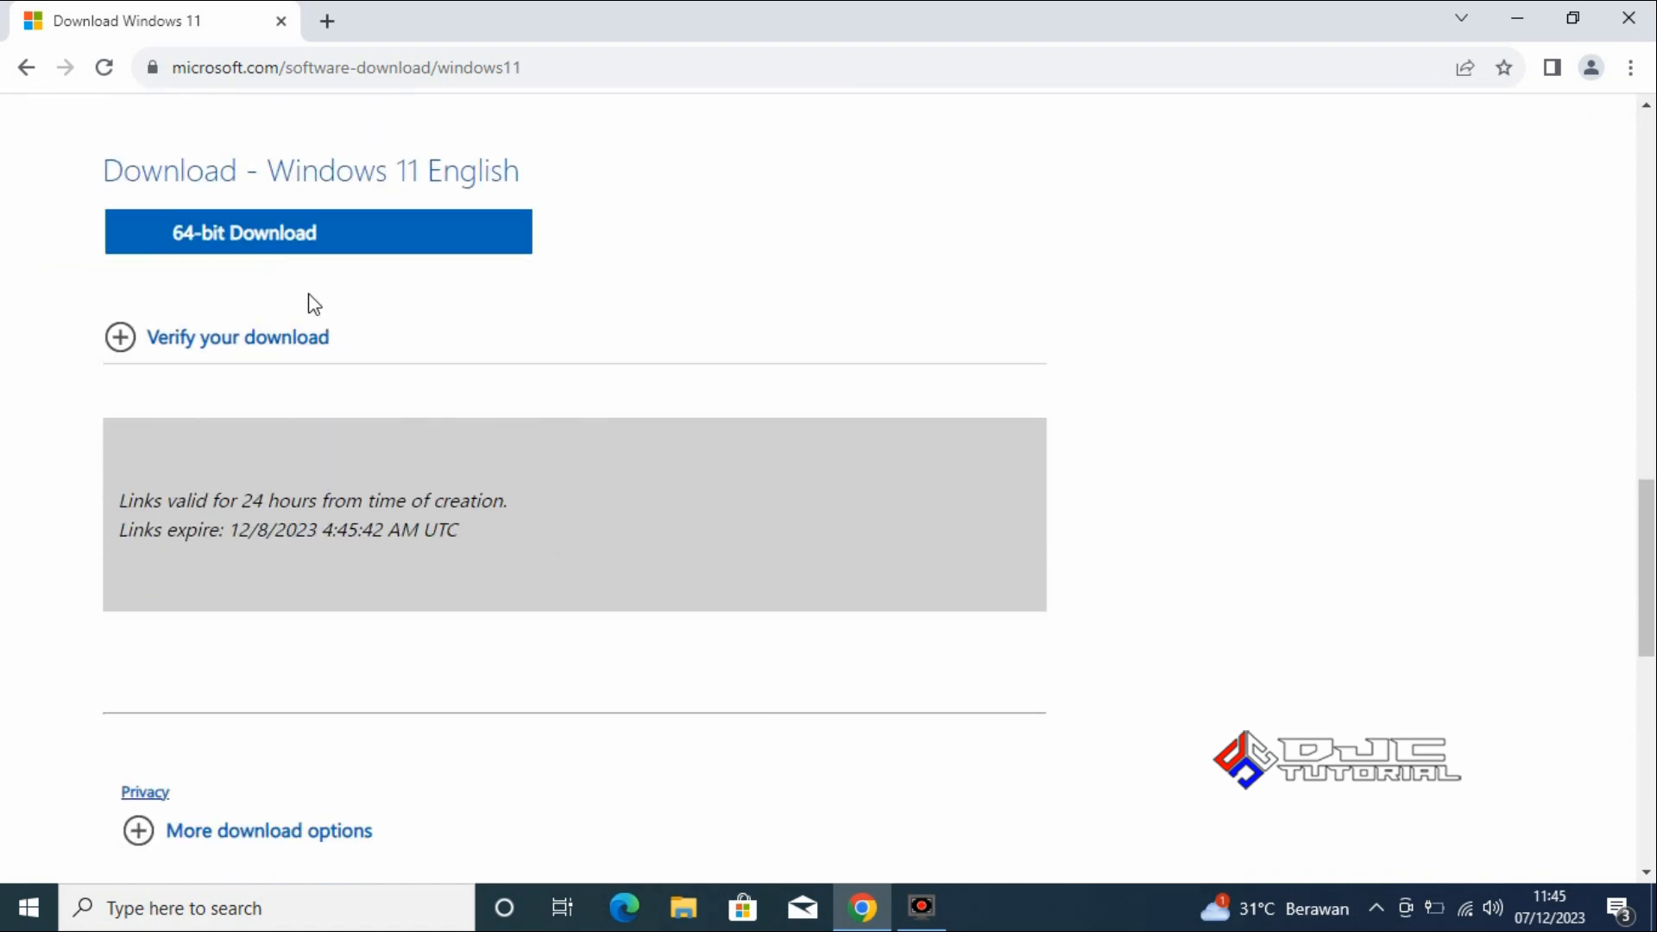
Start the 64-bit Windows 11 download, check it in the recent download history and close the browser.
left_click(267, 246)
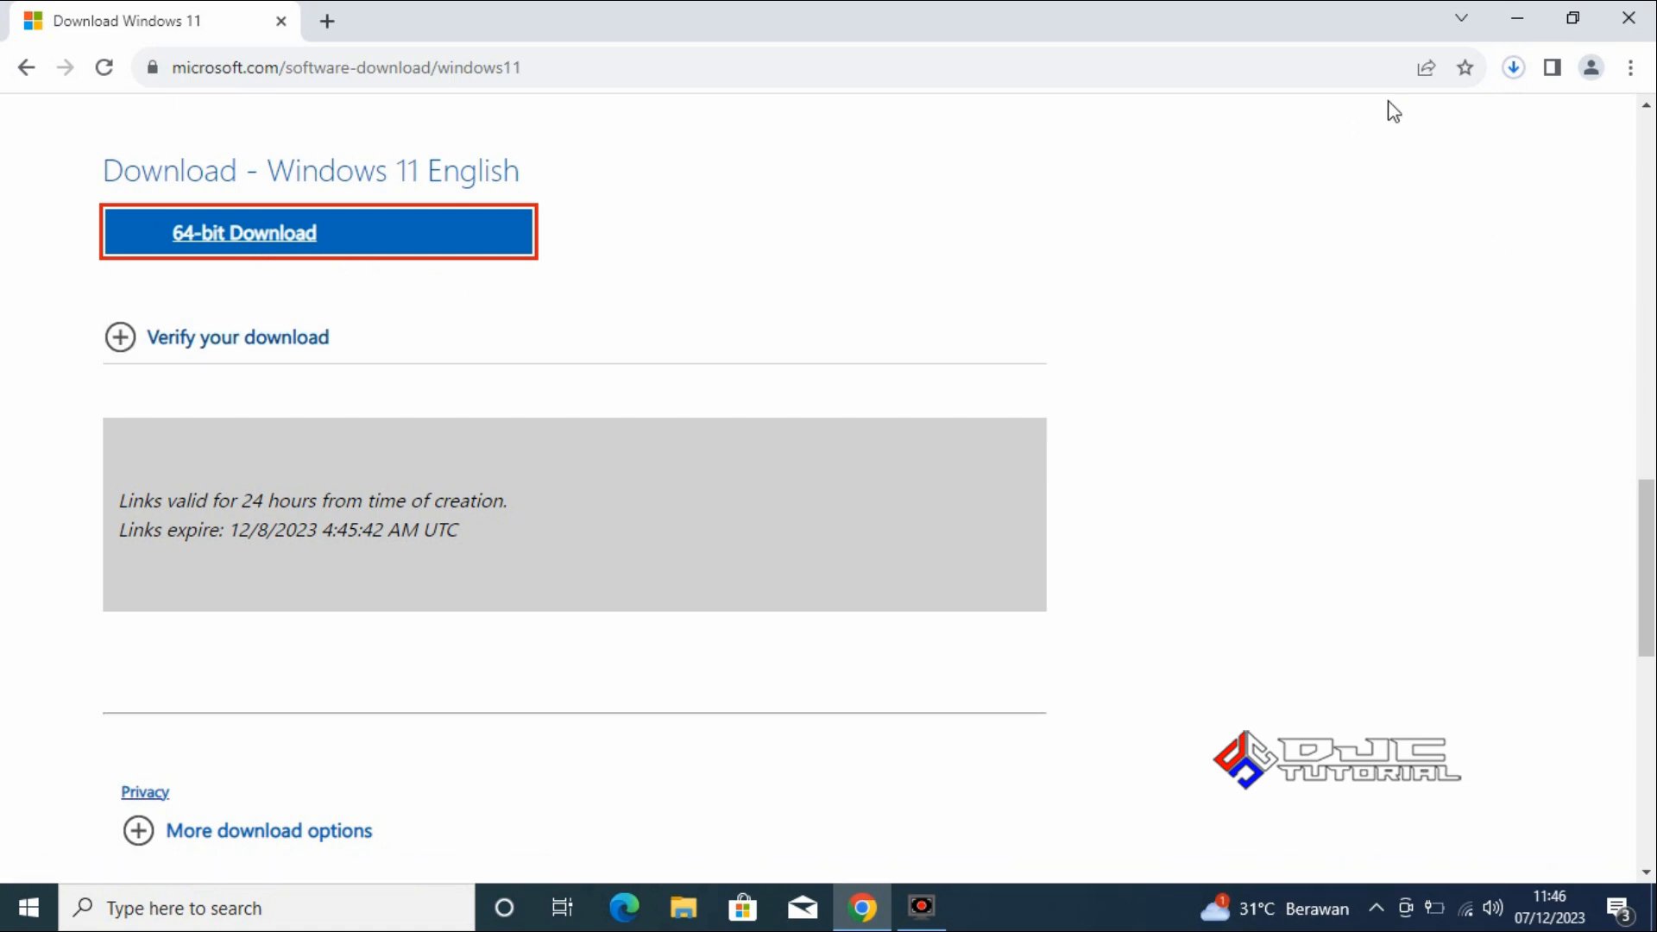
left_click(1512, 71)
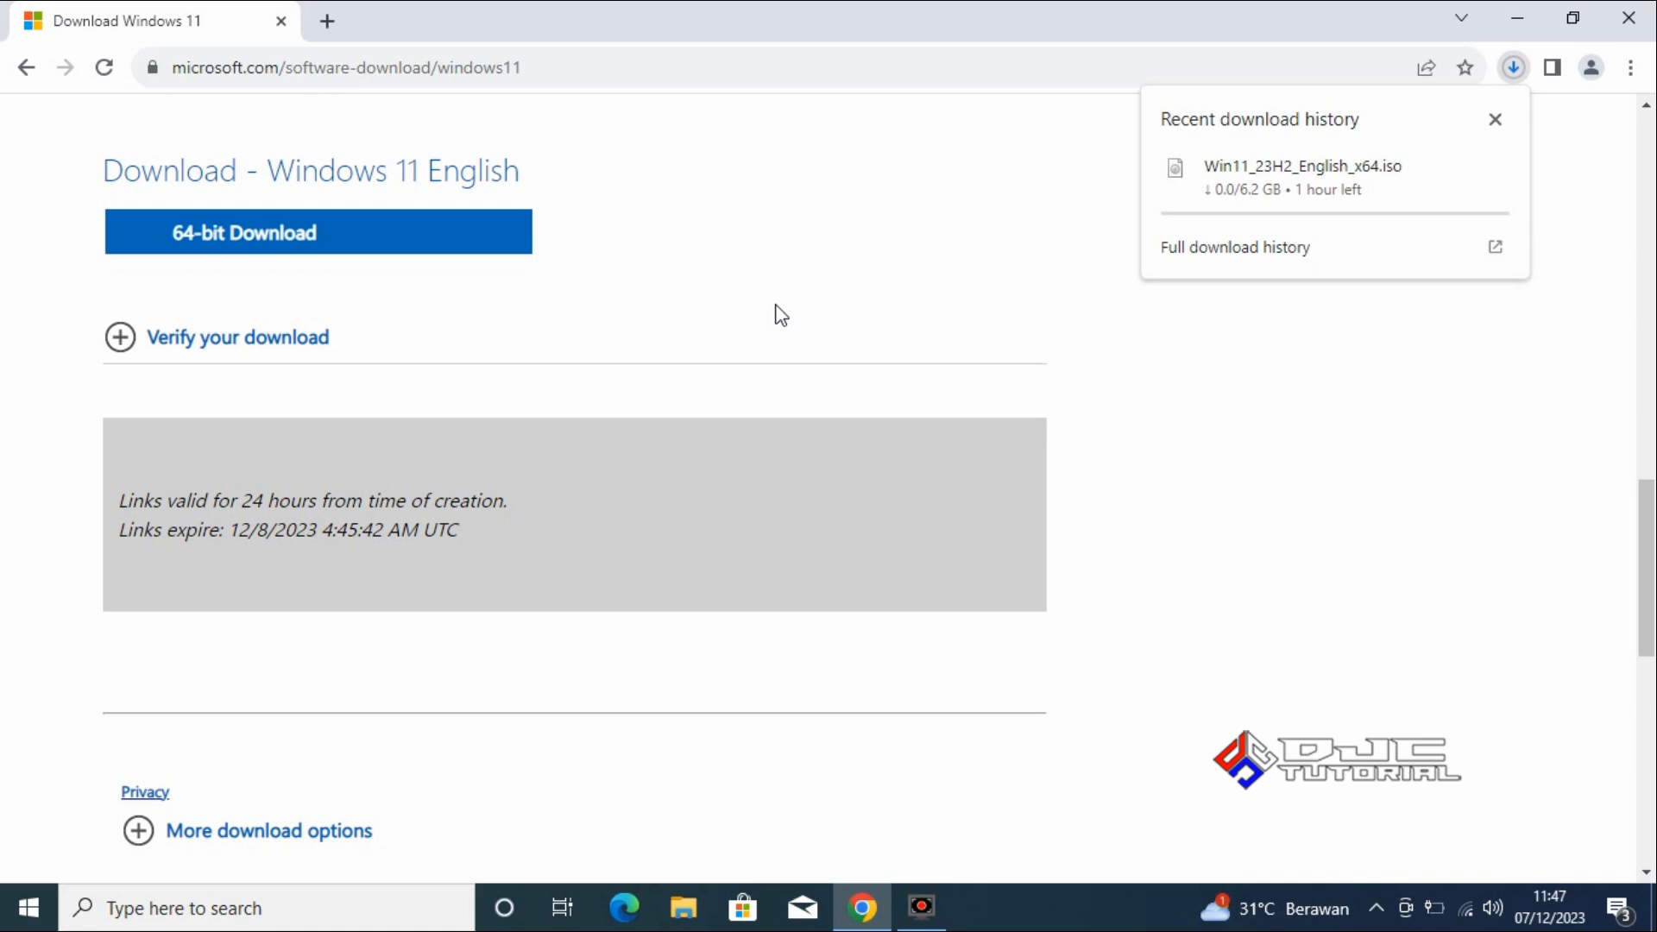
left_click(1629, 21)
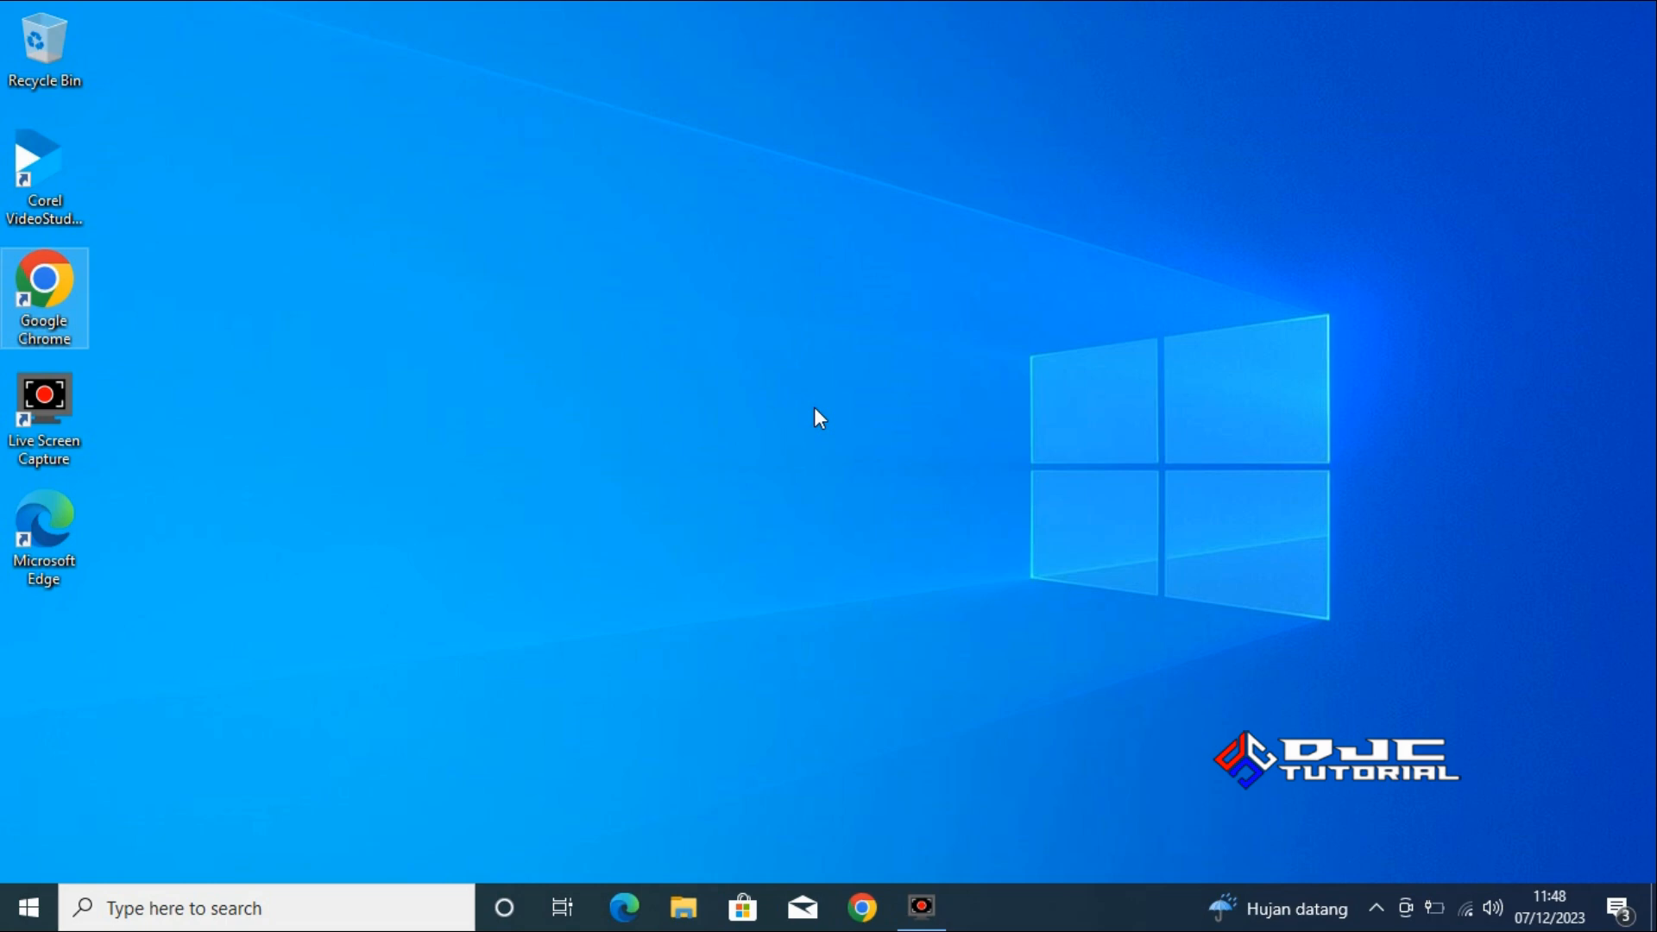
Check the Win11_23H2_English_x64 disc image in the Downloads folder, then close File Explorer.
left_click(685, 906)
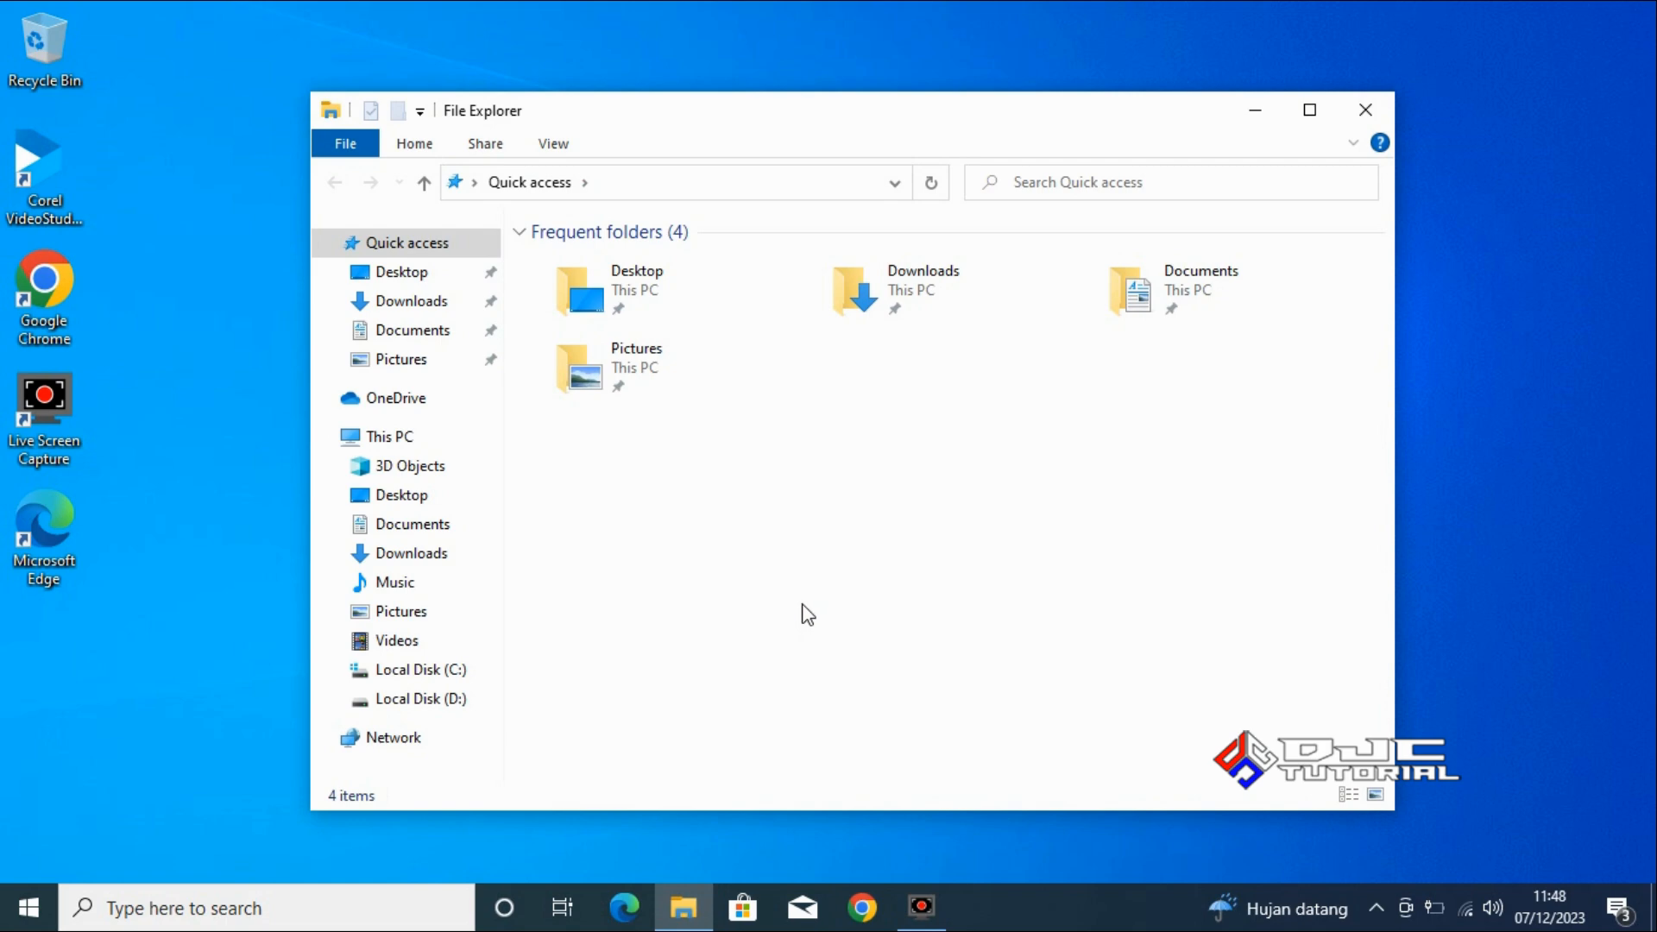
left_click(447, 570)
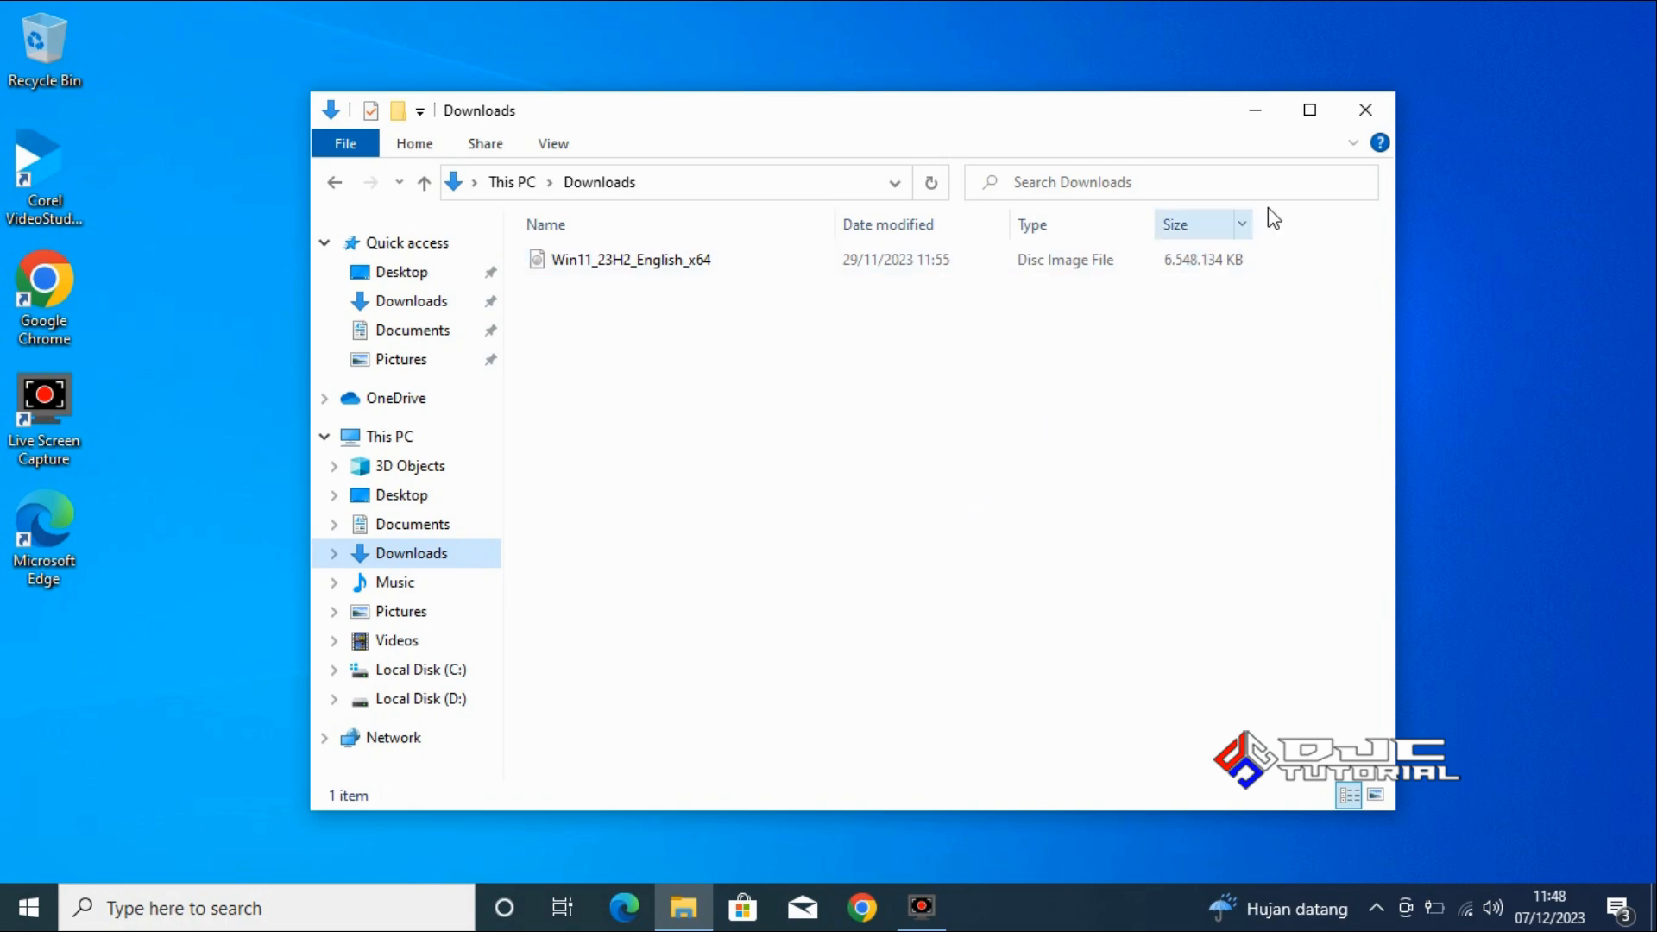
left_click(1364, 112)
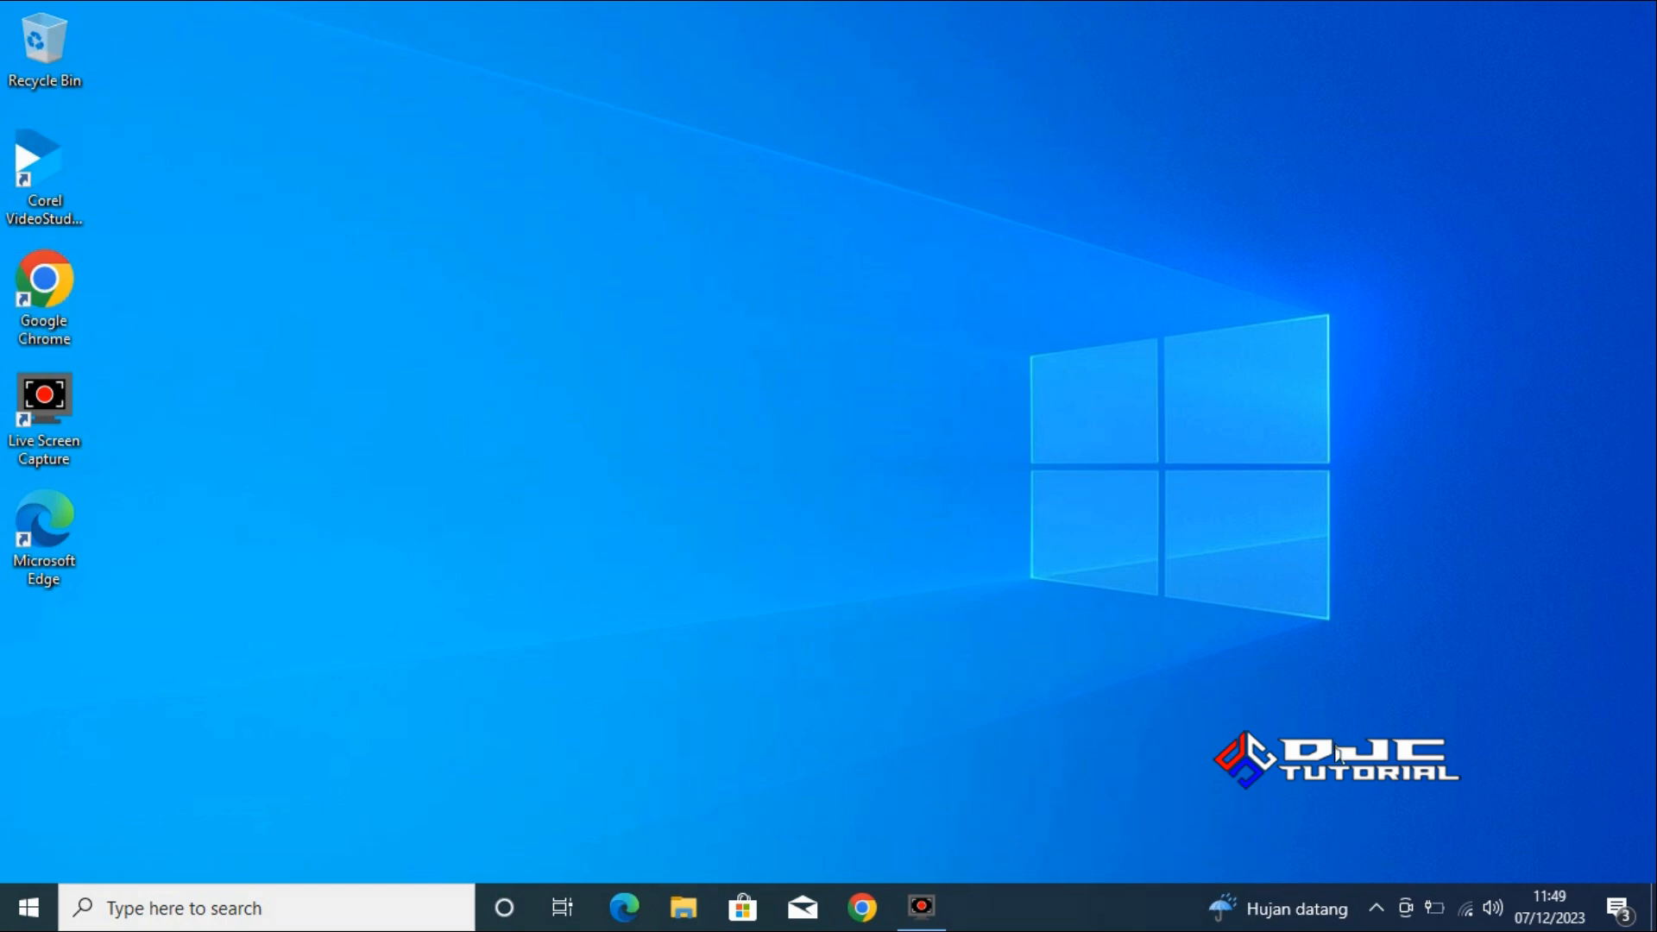
Disconnect the PC from the Duta Jaya Computers Wi-Fi network and dismiss the network list.
left_click(1467, 909)
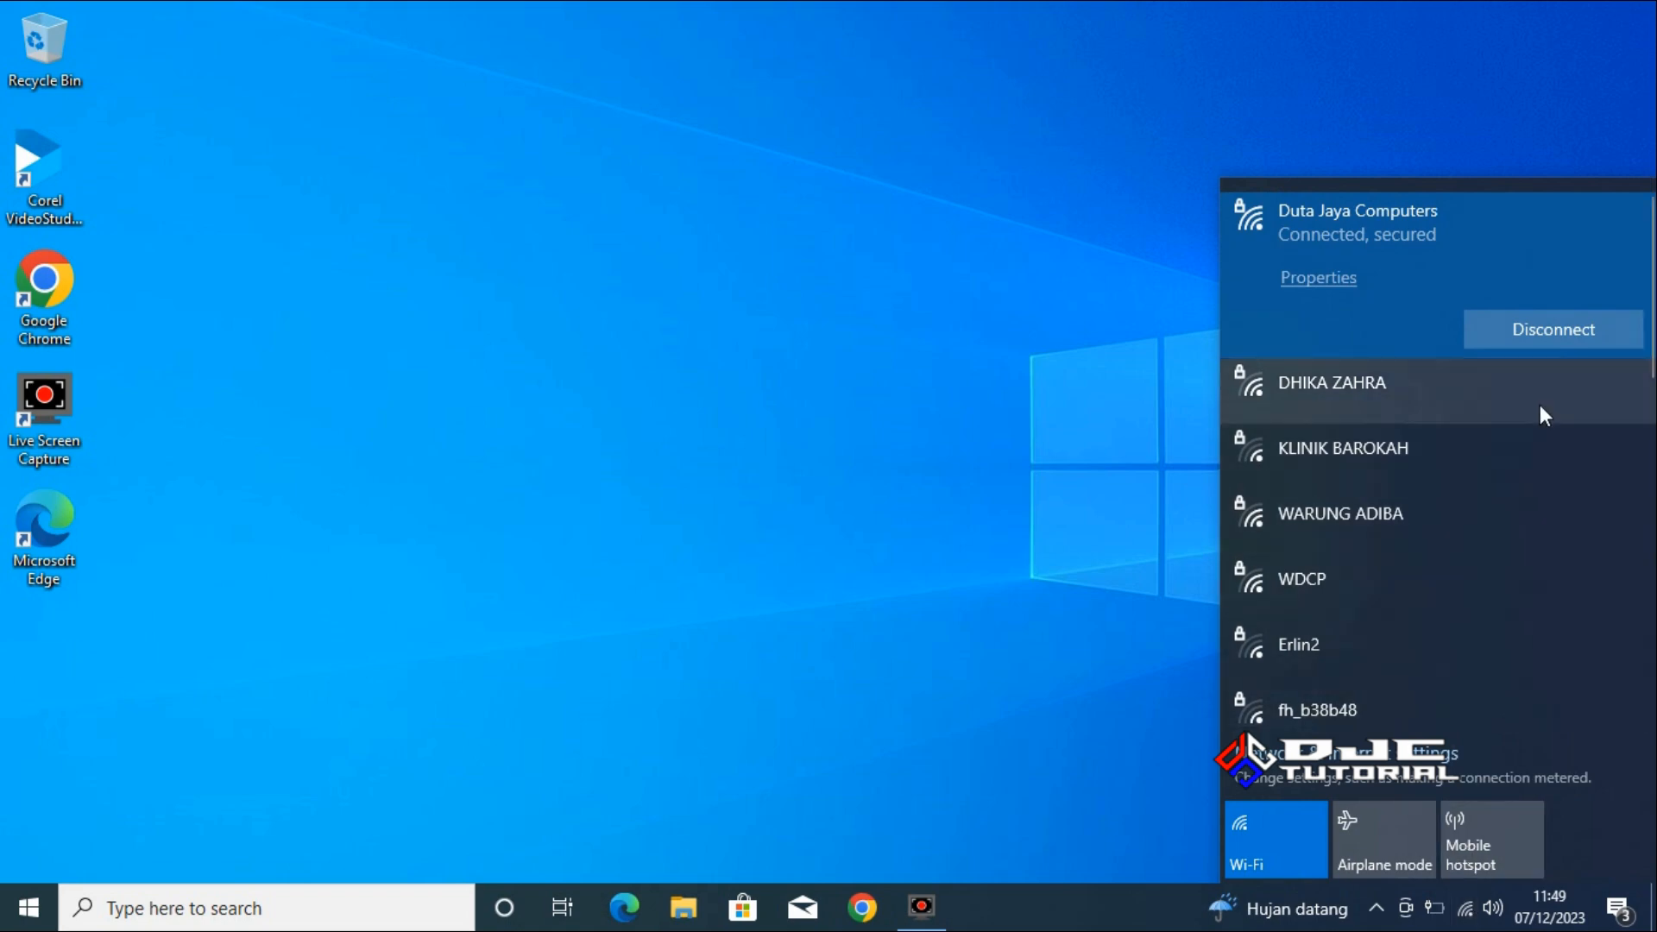
left_click(1543, 335)
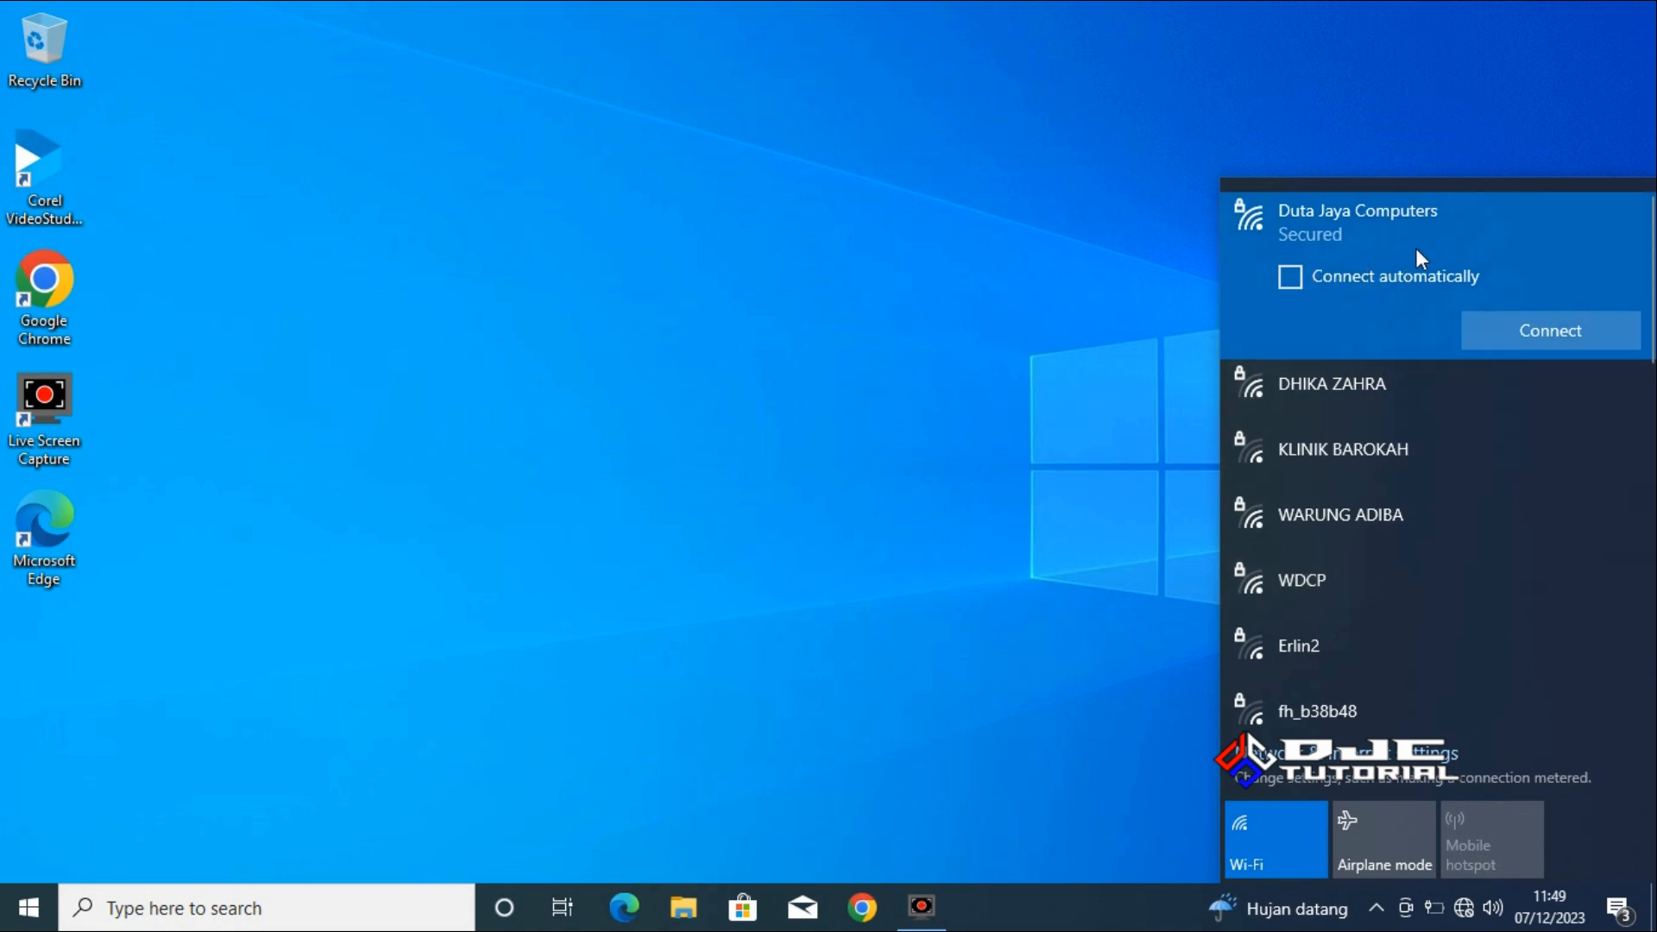
left_click(822, 447)
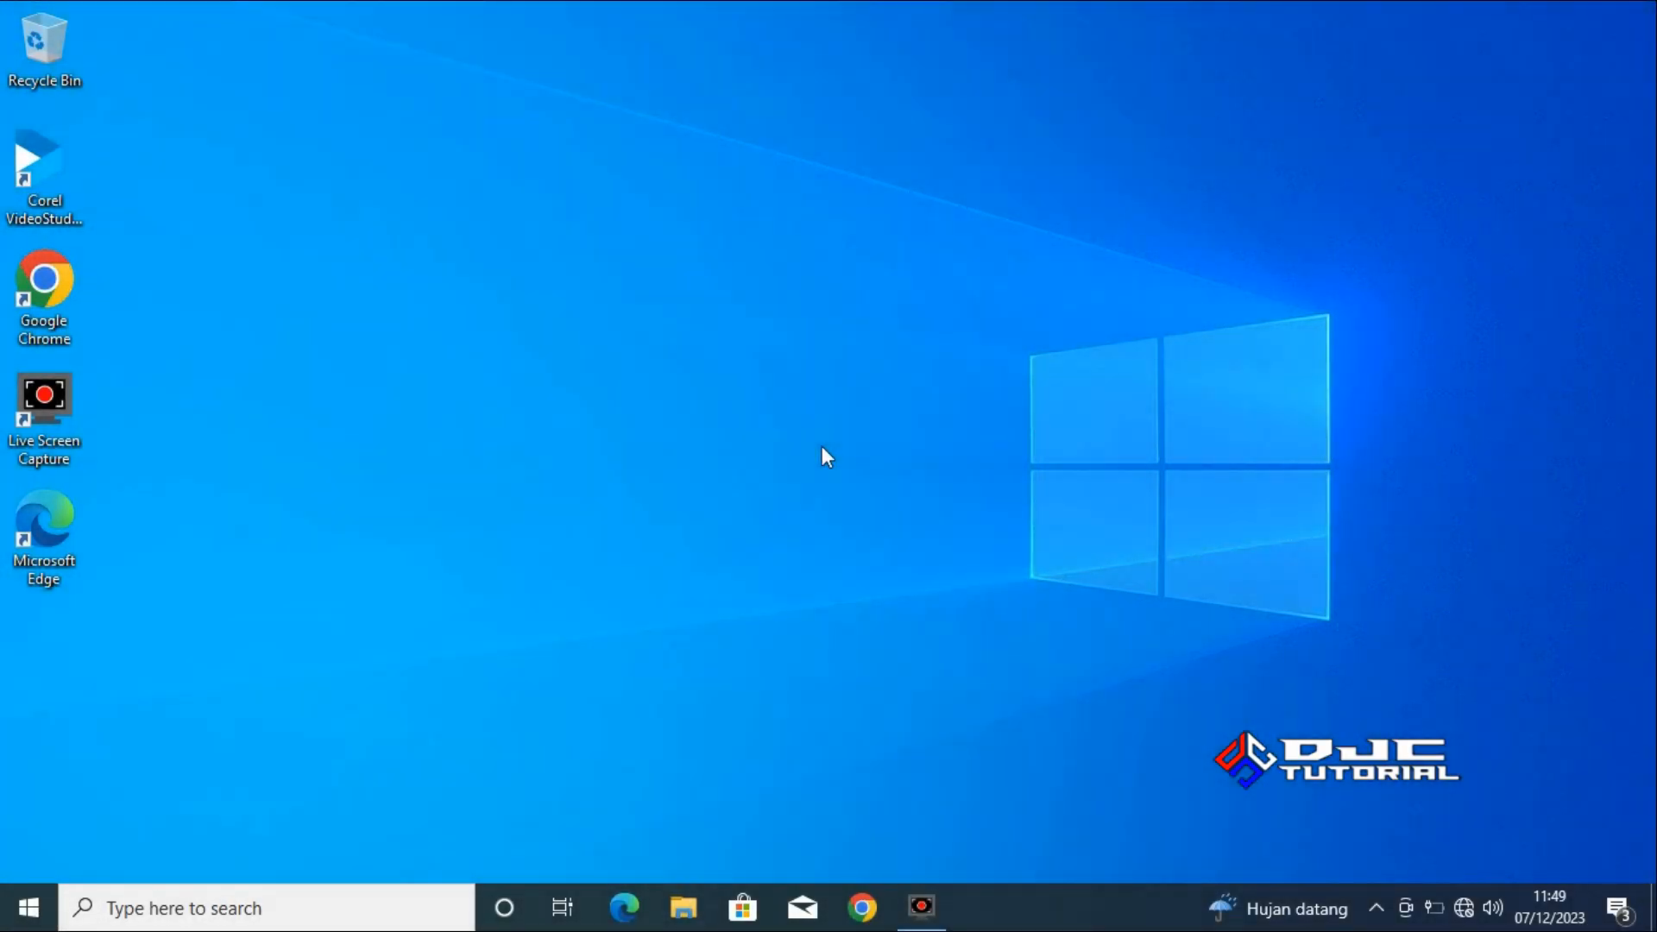
Check the free space on the drives in This PC, then close File Explorer.
left_click(697, 910)
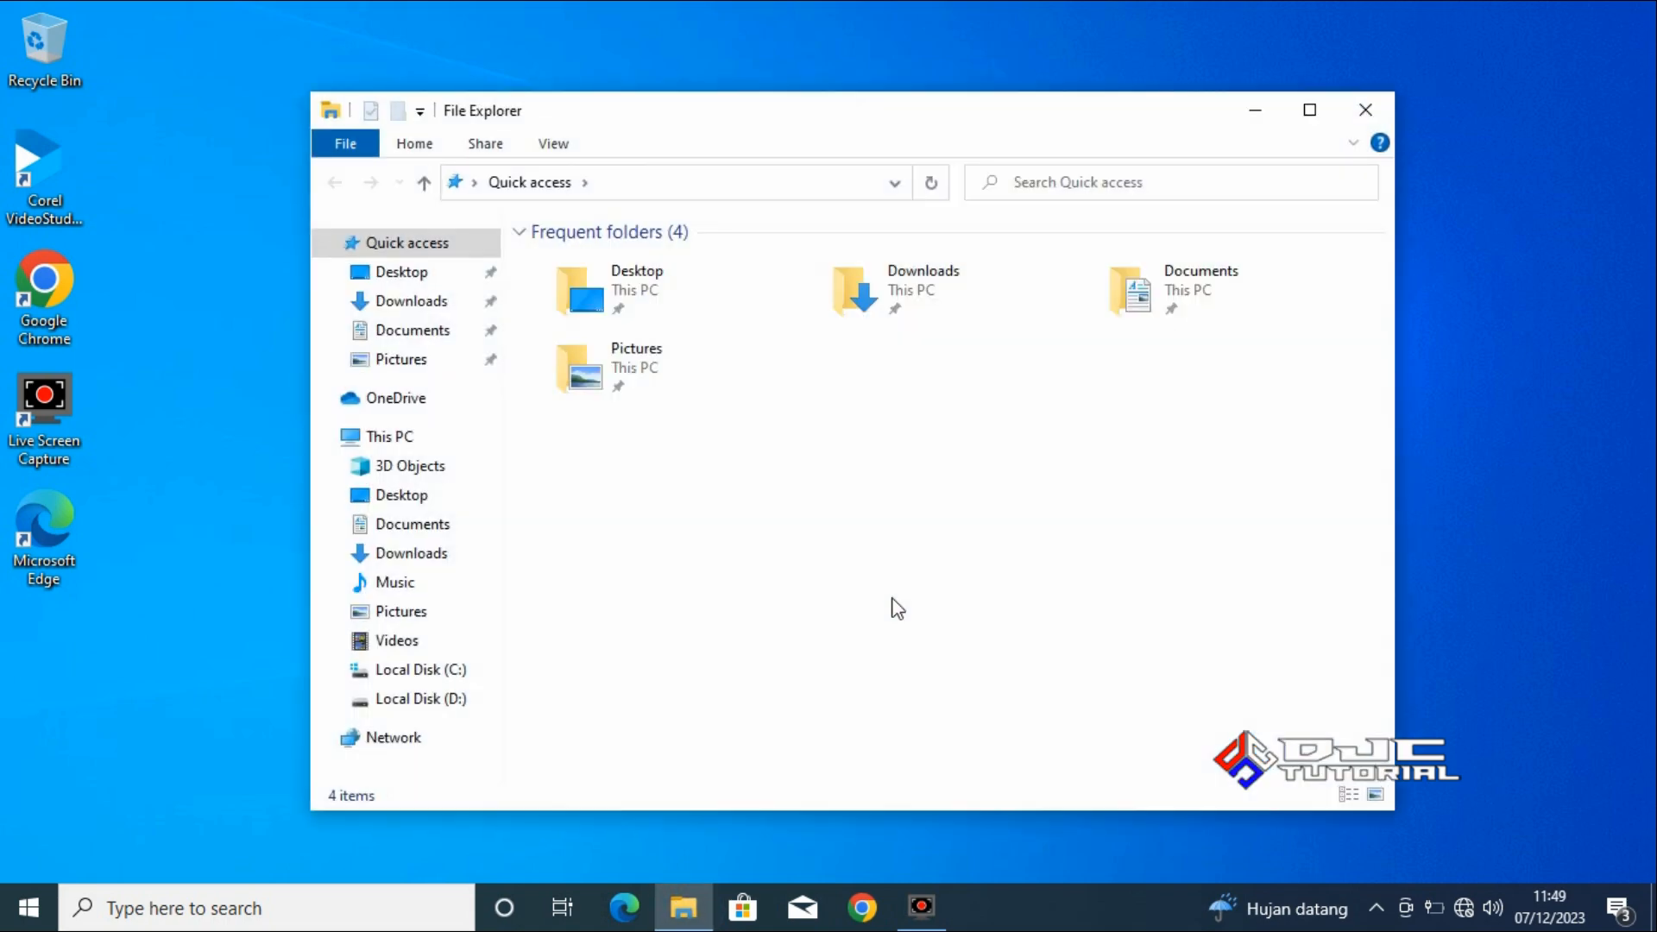
left_click(424, 442)
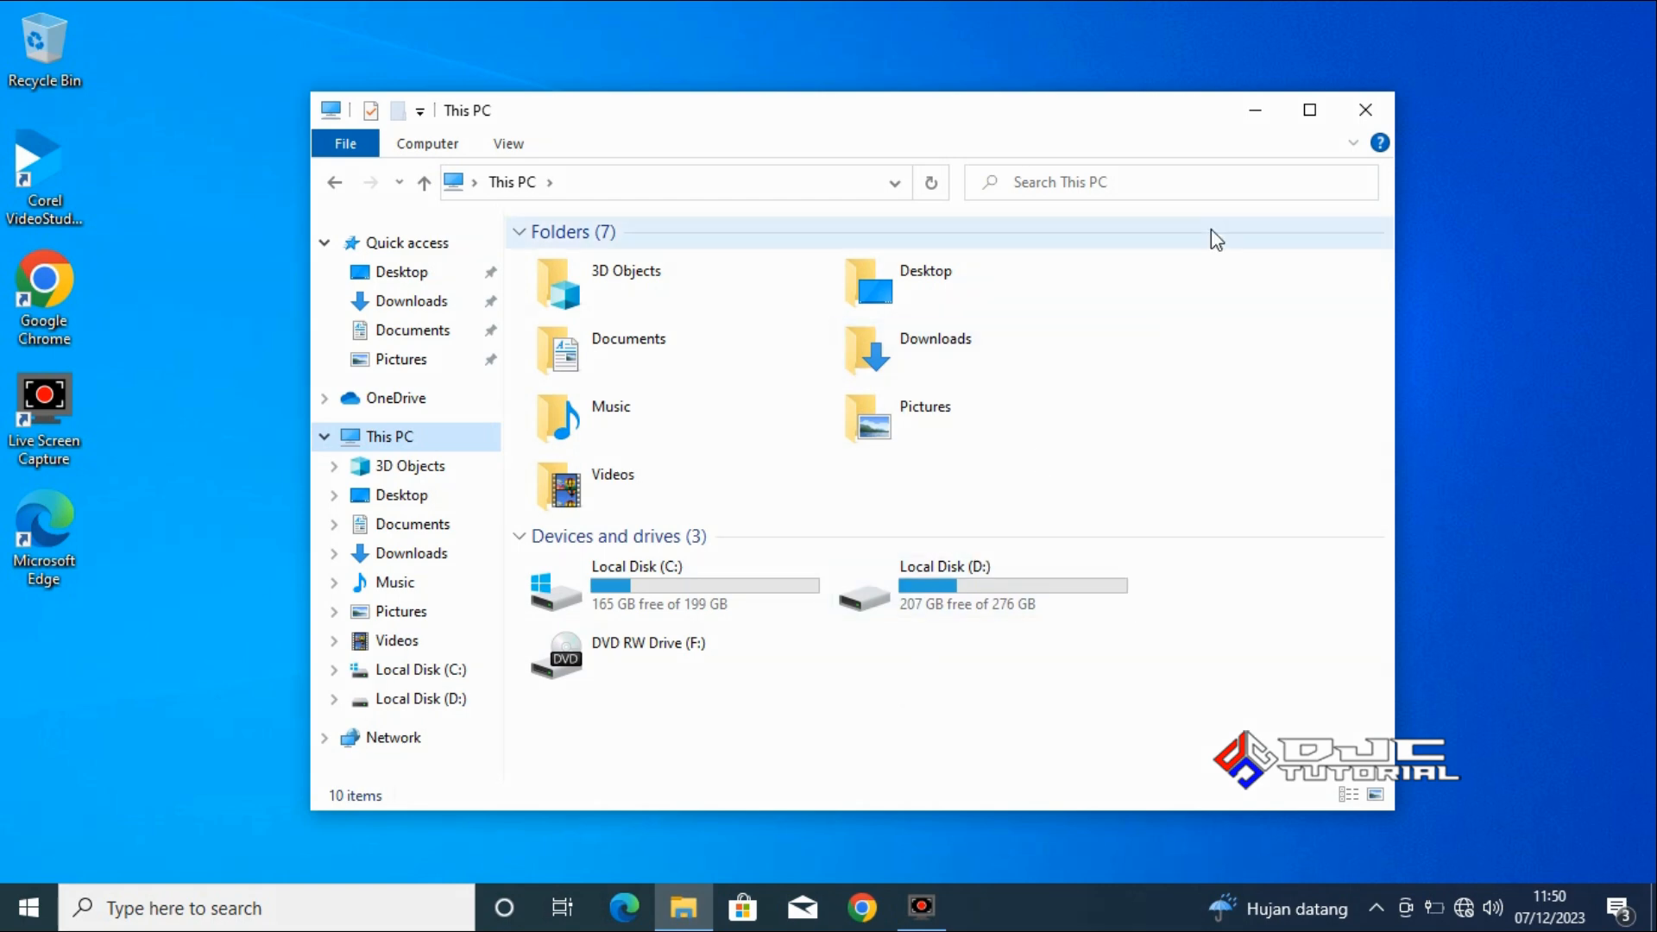
left_click(1364, 111)
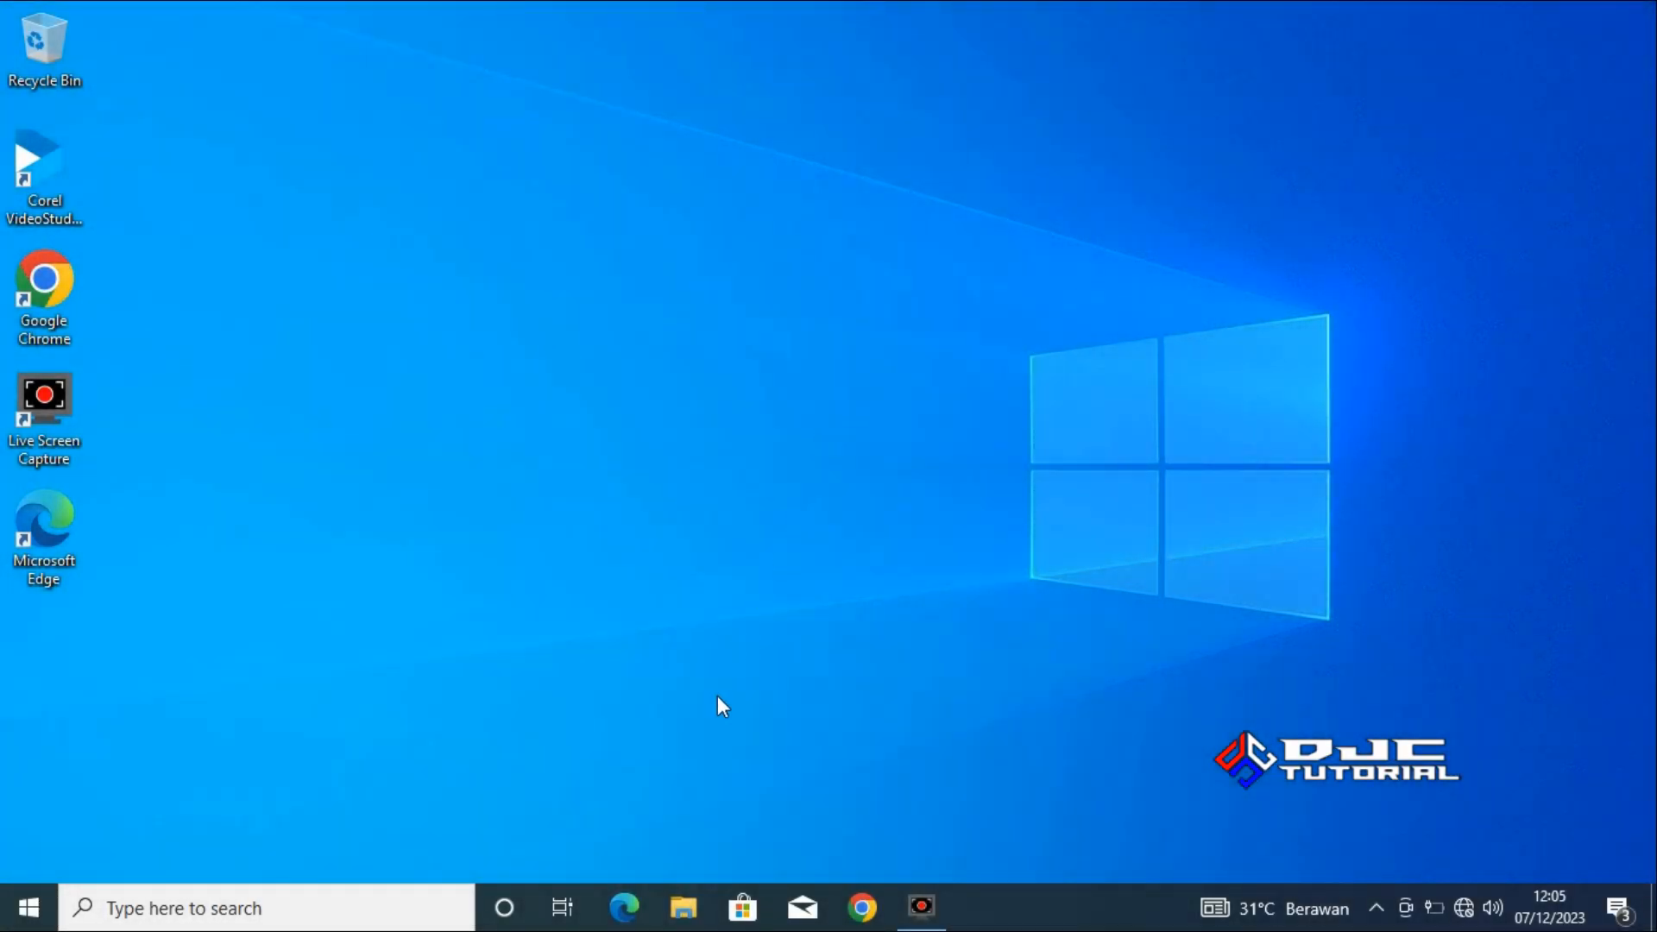
Extract the Win11_23H2_English_x64 disc image with WinRAR into a folder of the same name in Downloads.
left_click(683, 906)
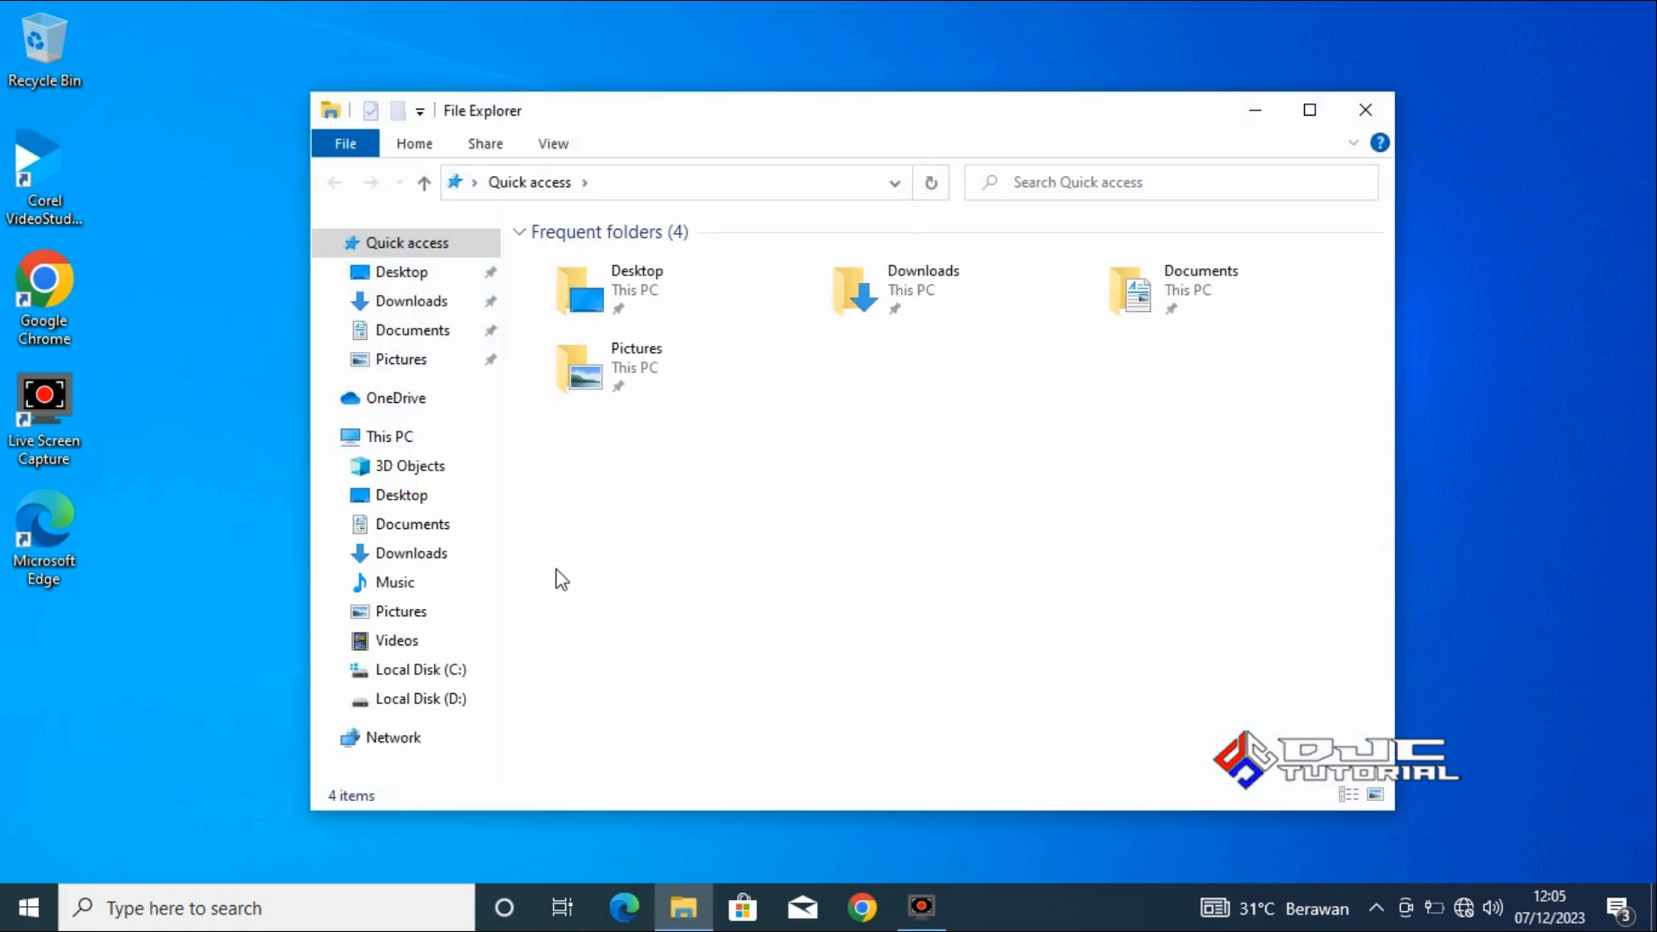
left_click(450, 557)
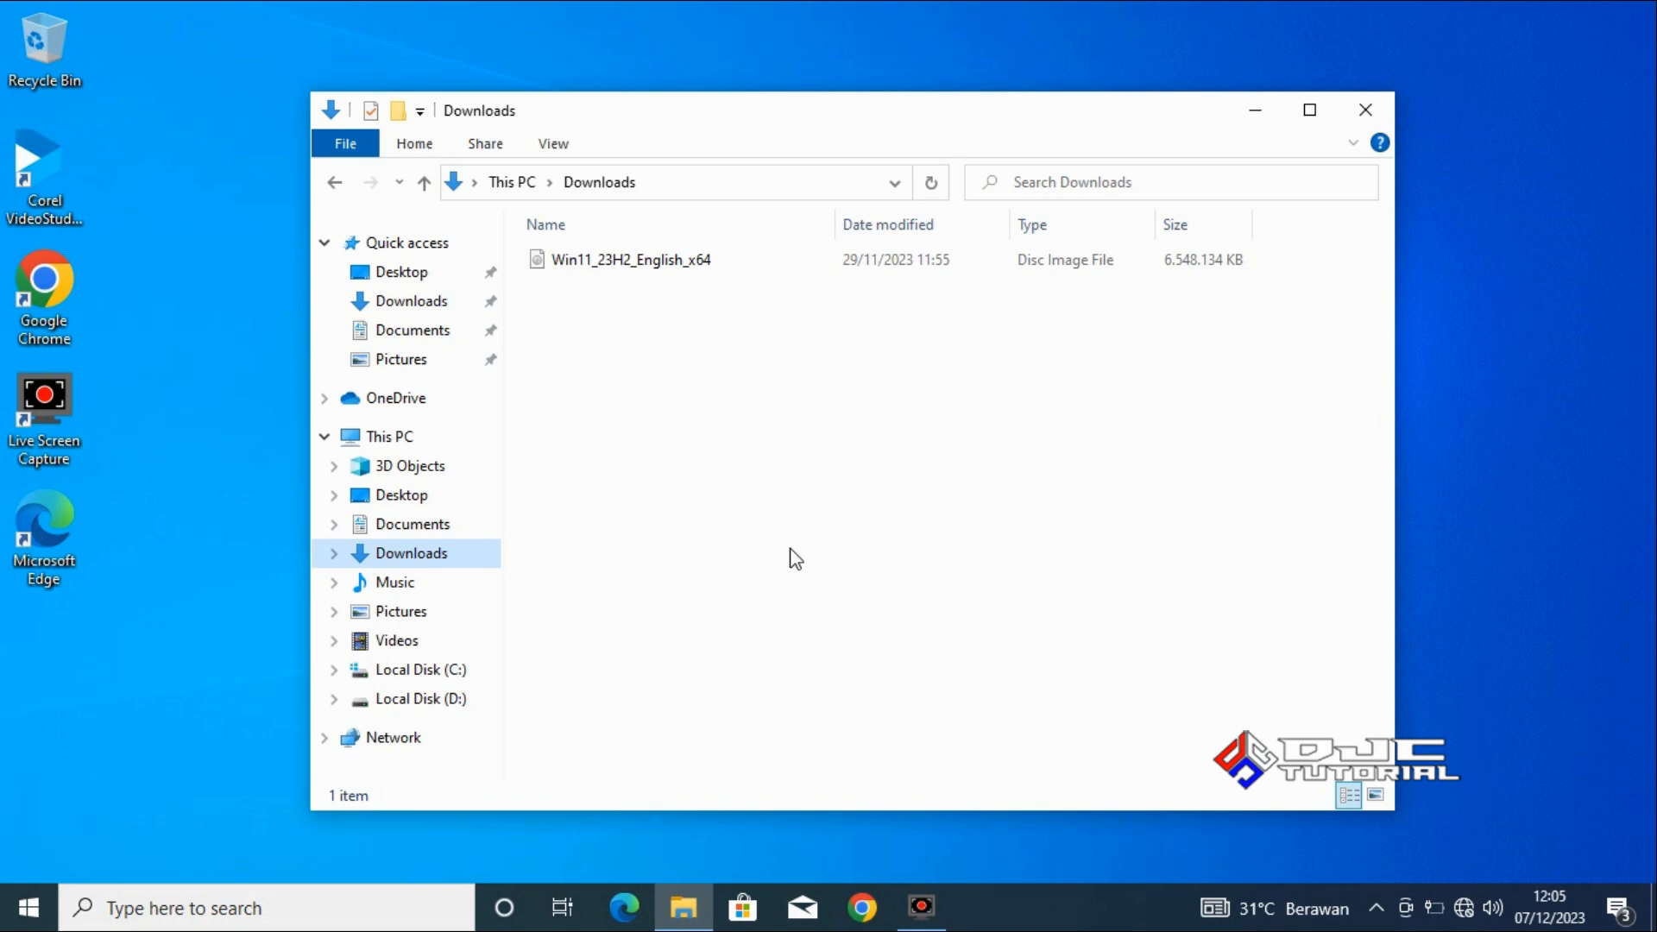
left_click(680, 264)
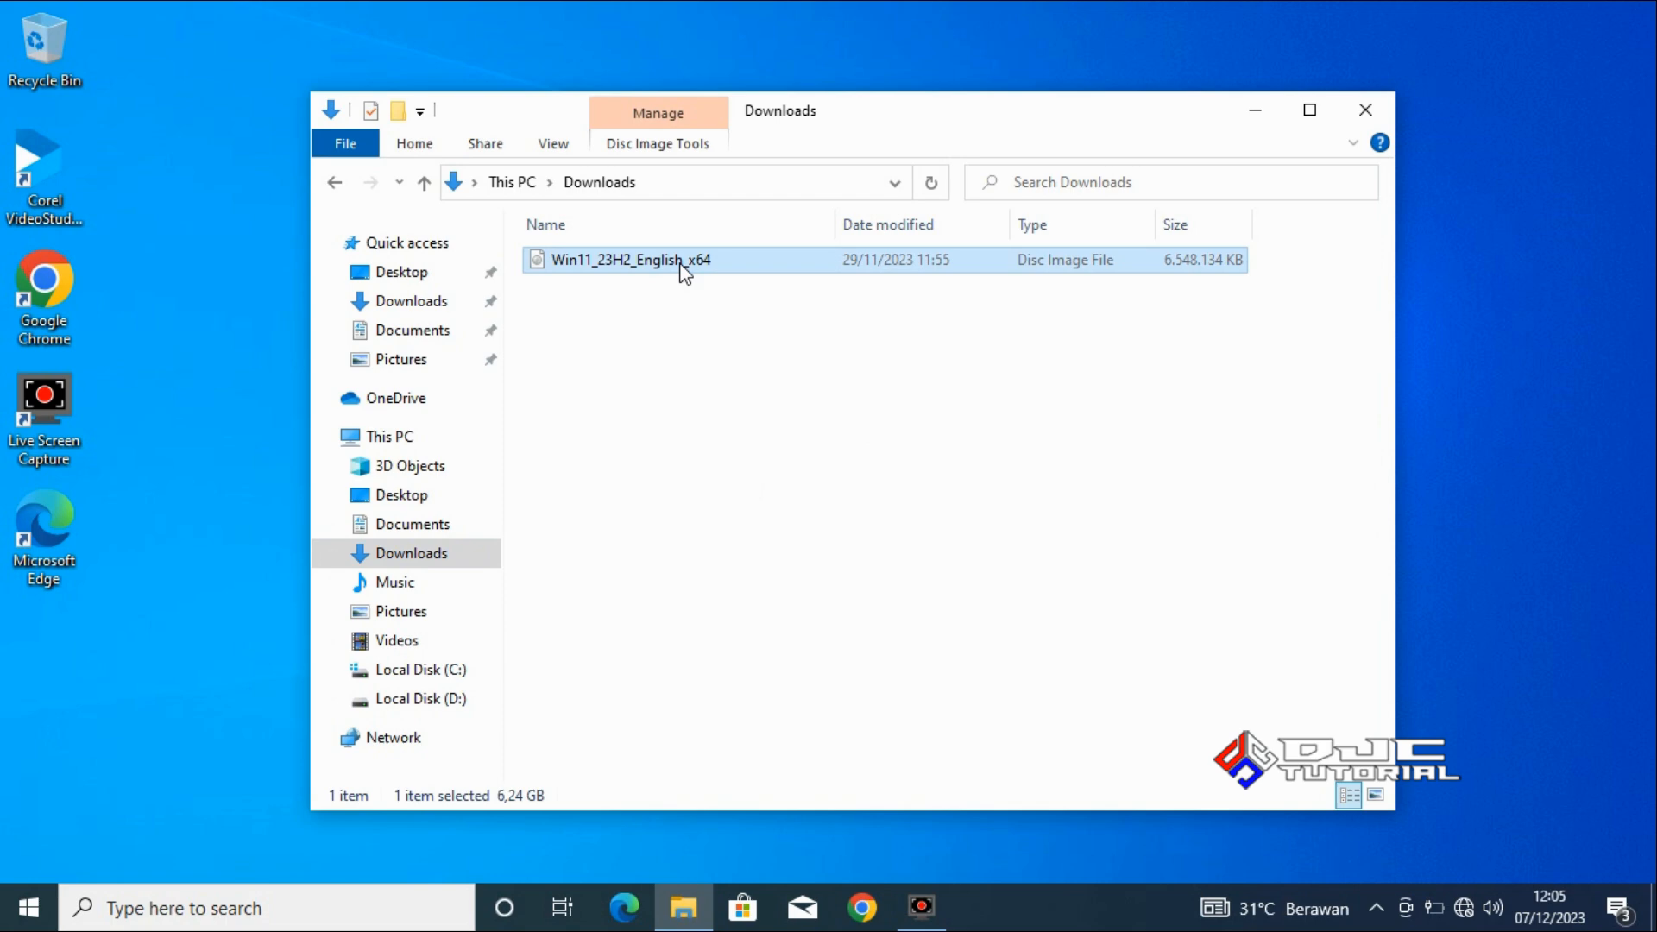
right_click(682, 264)
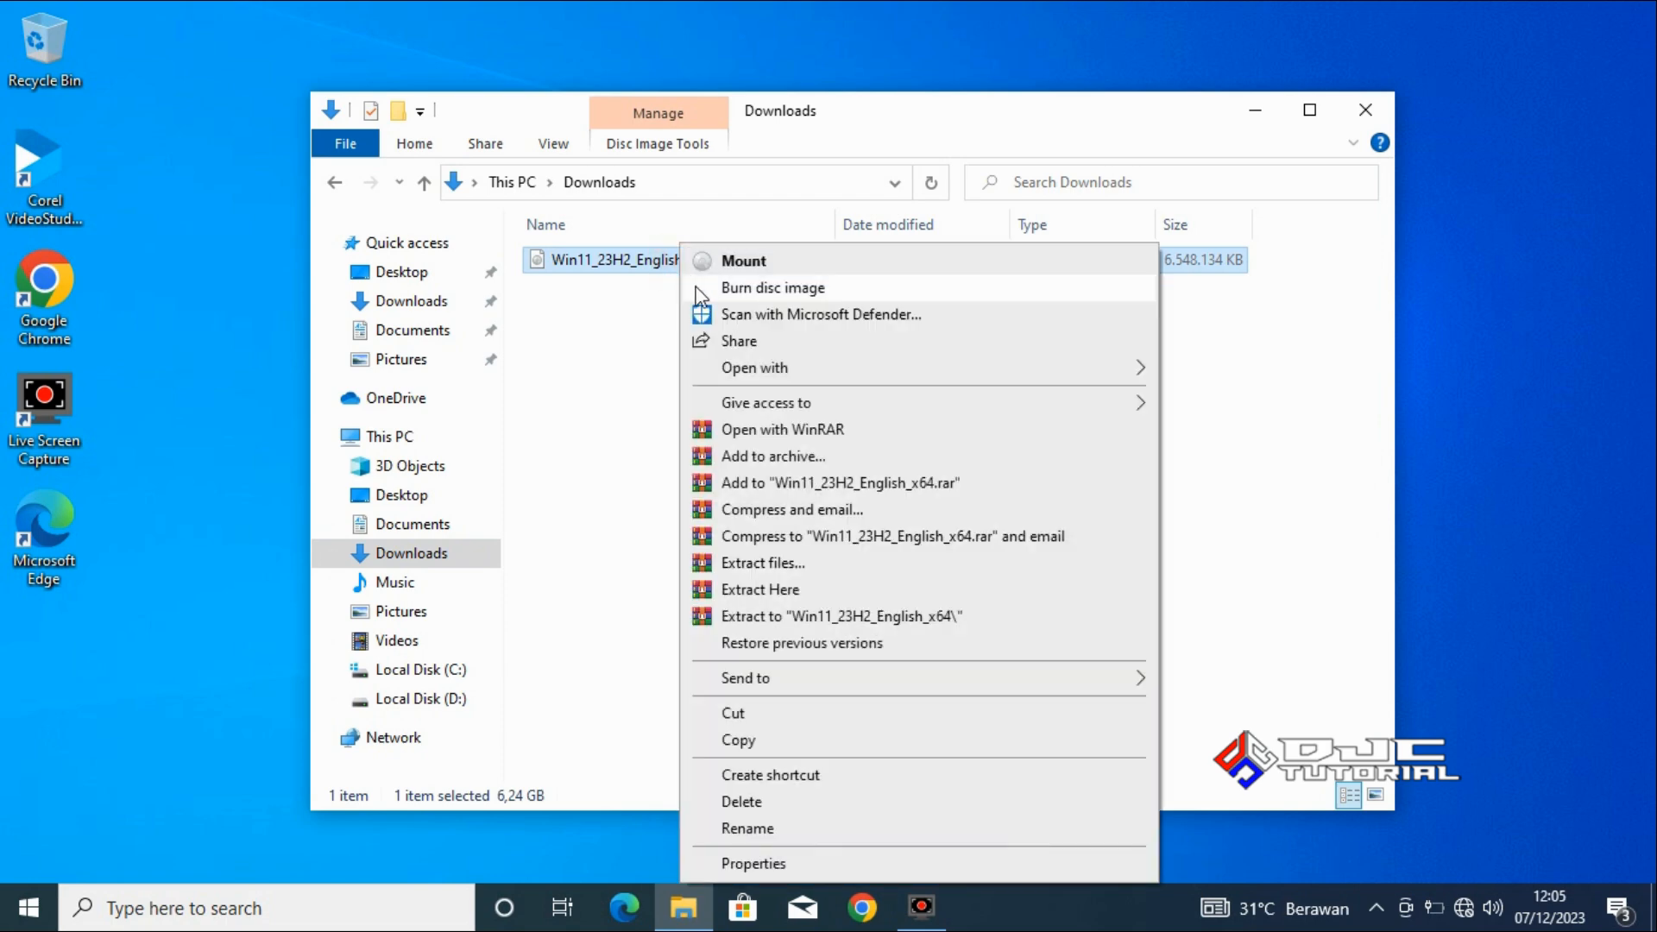
left_click(807, 563)
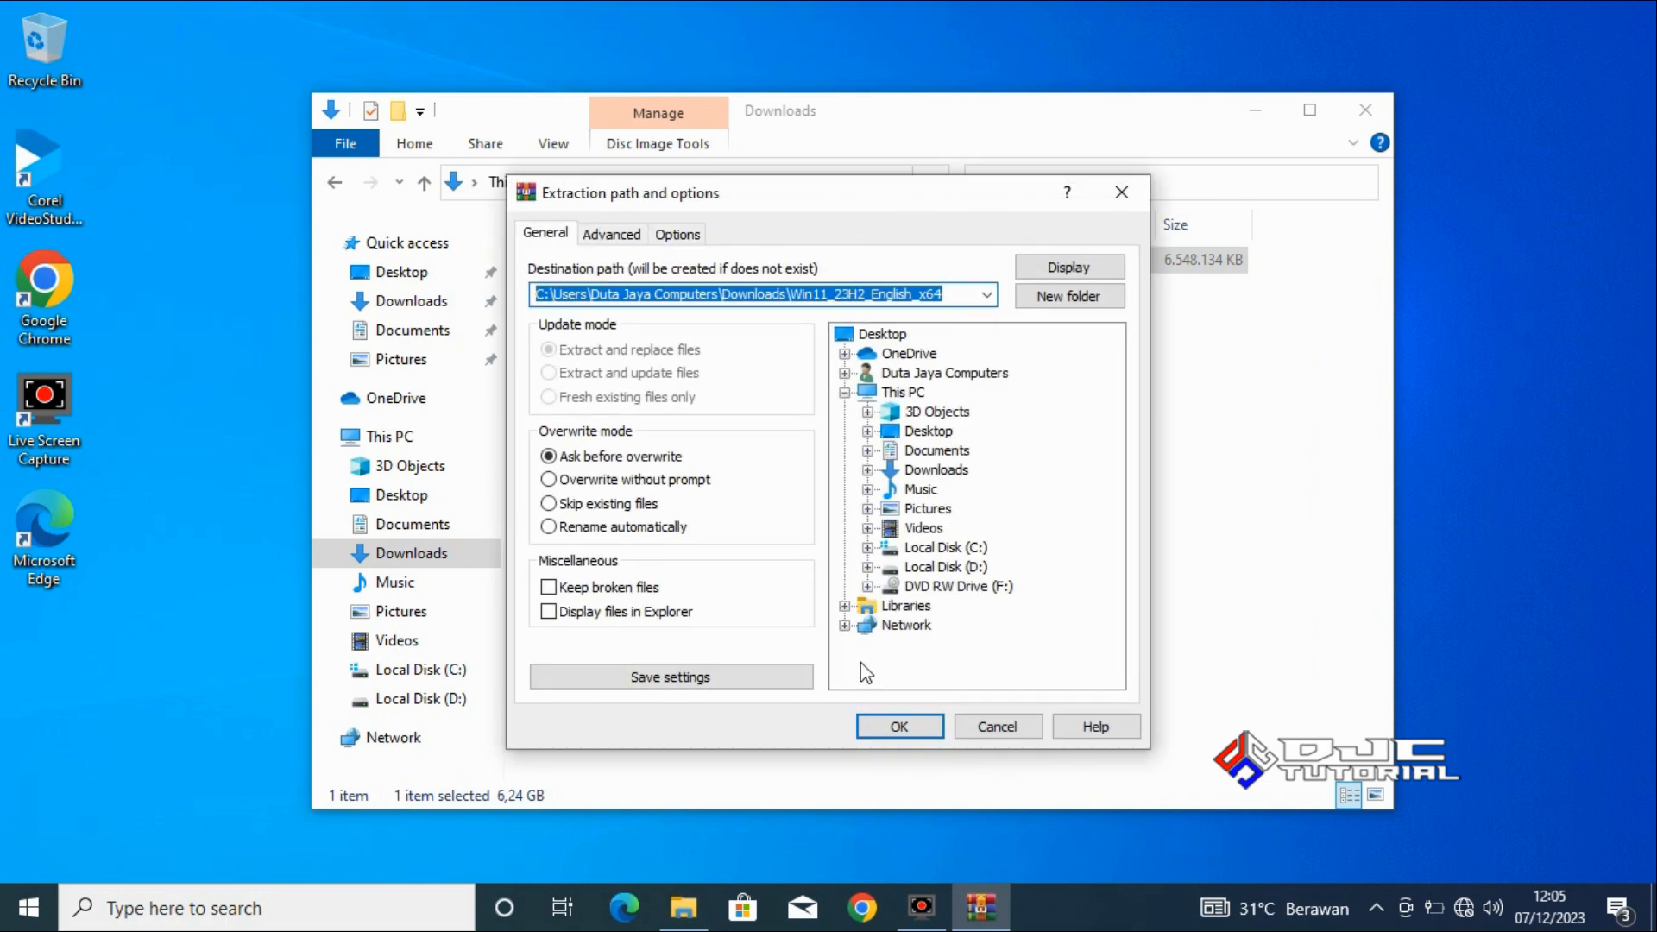
left_click(894, 726)
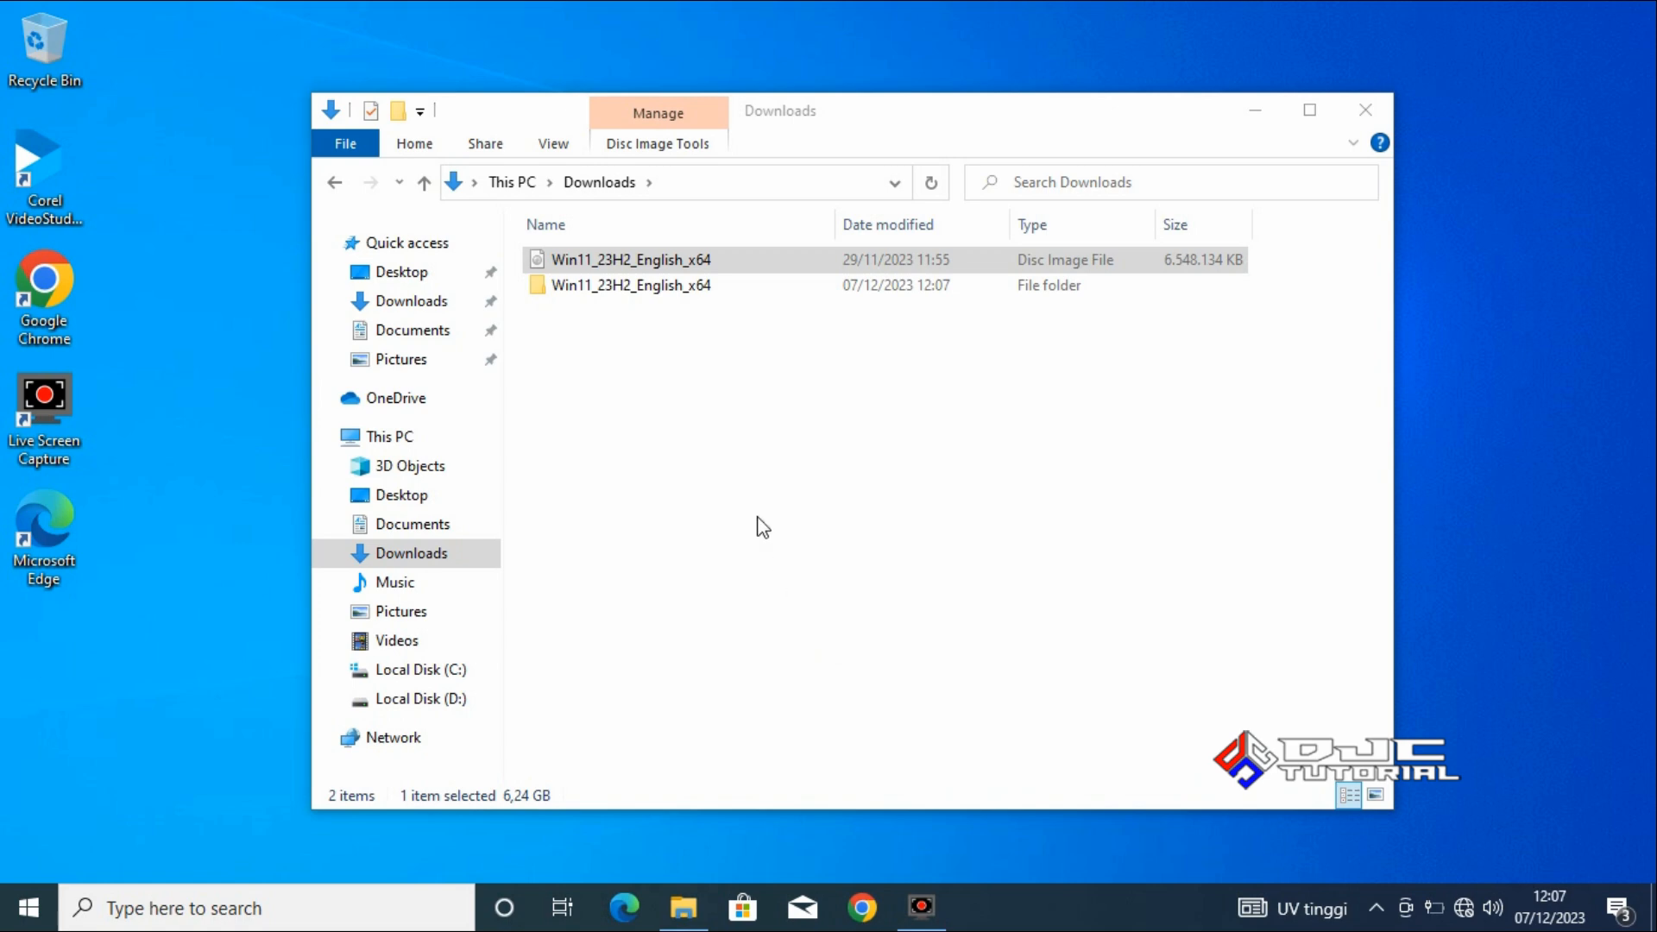
Rename the extracted Win11_23H2_English_x64 folder in Downloads as Win11.
left_click(674, 294)
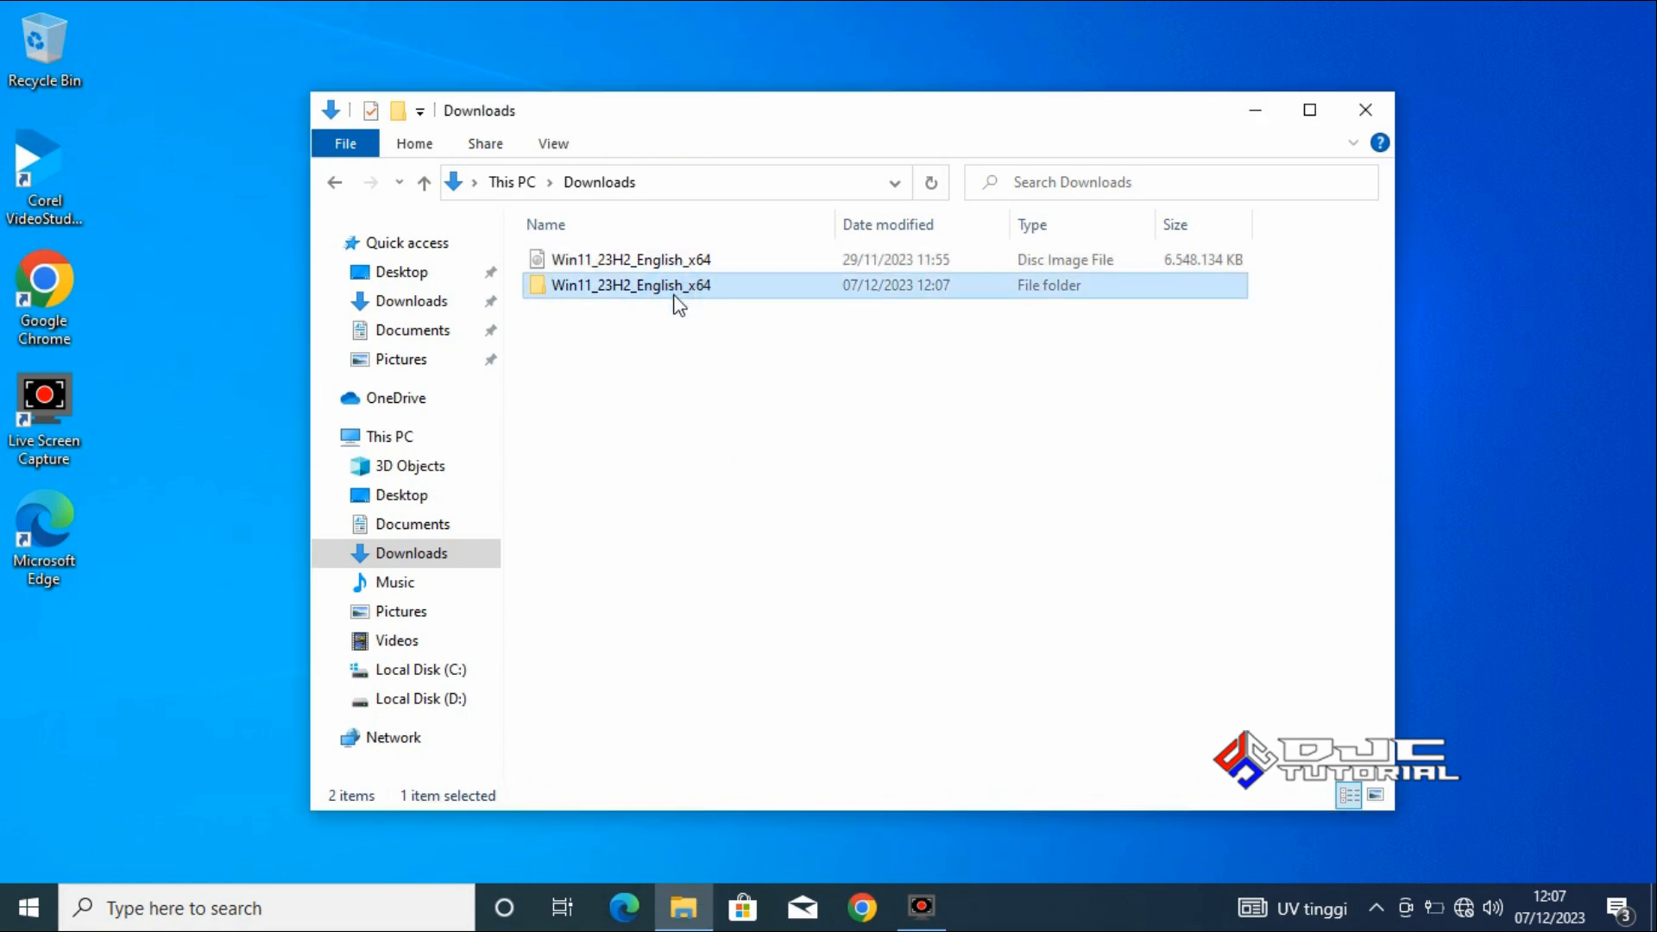
right_click(679, 302)
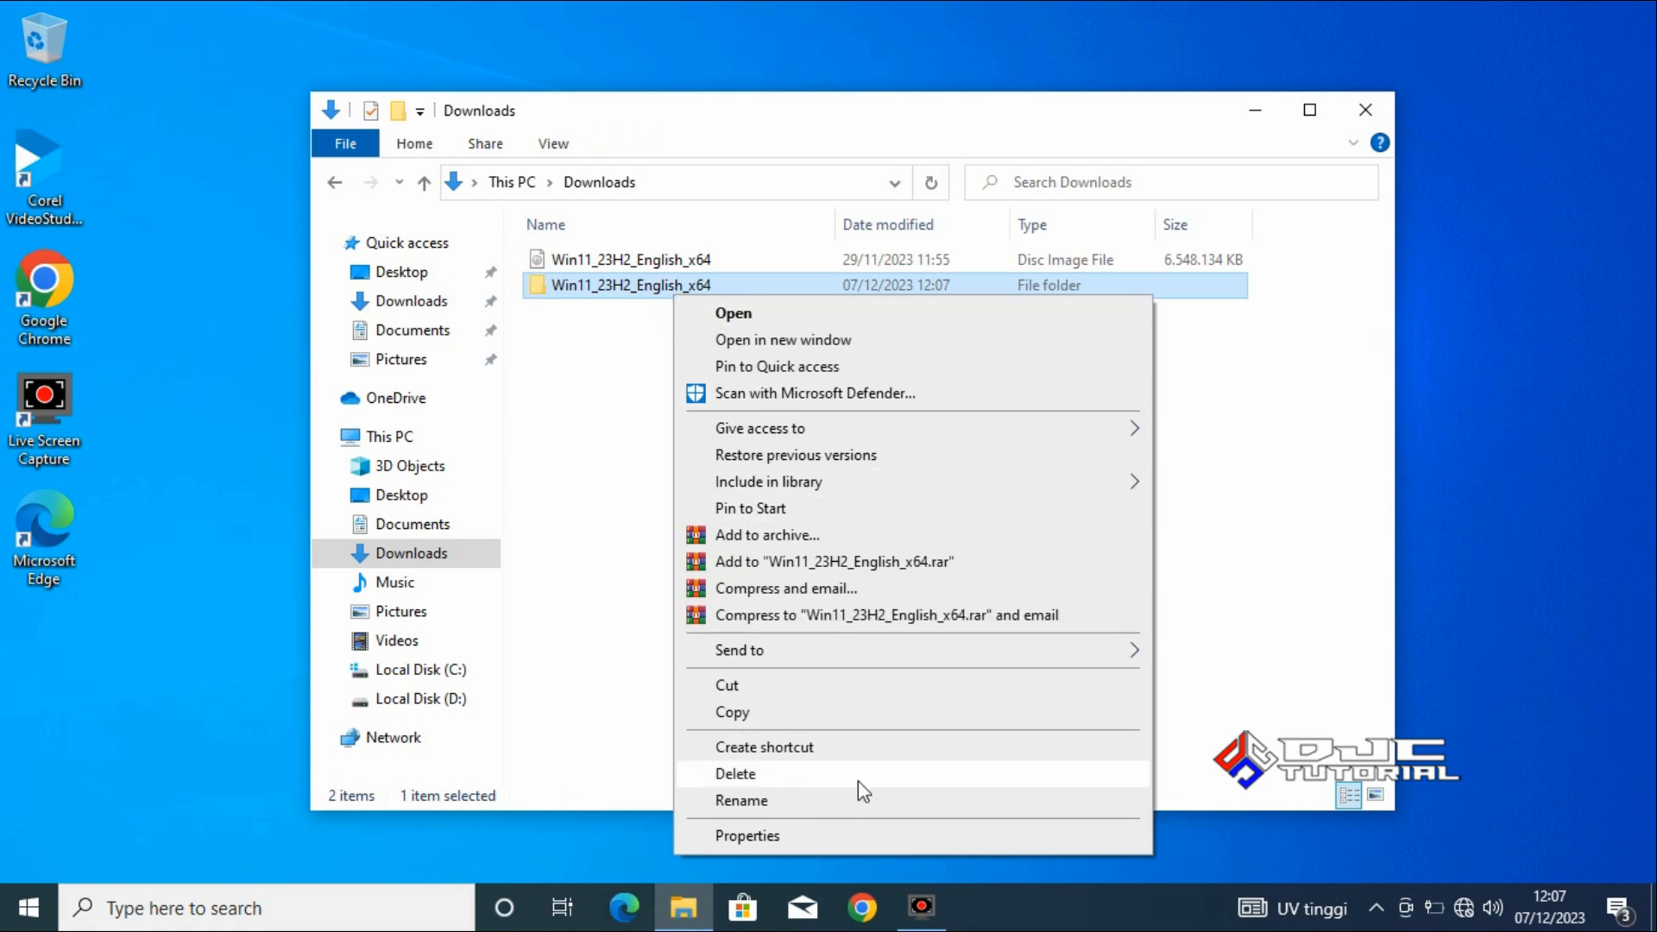
left_click(861, 796)
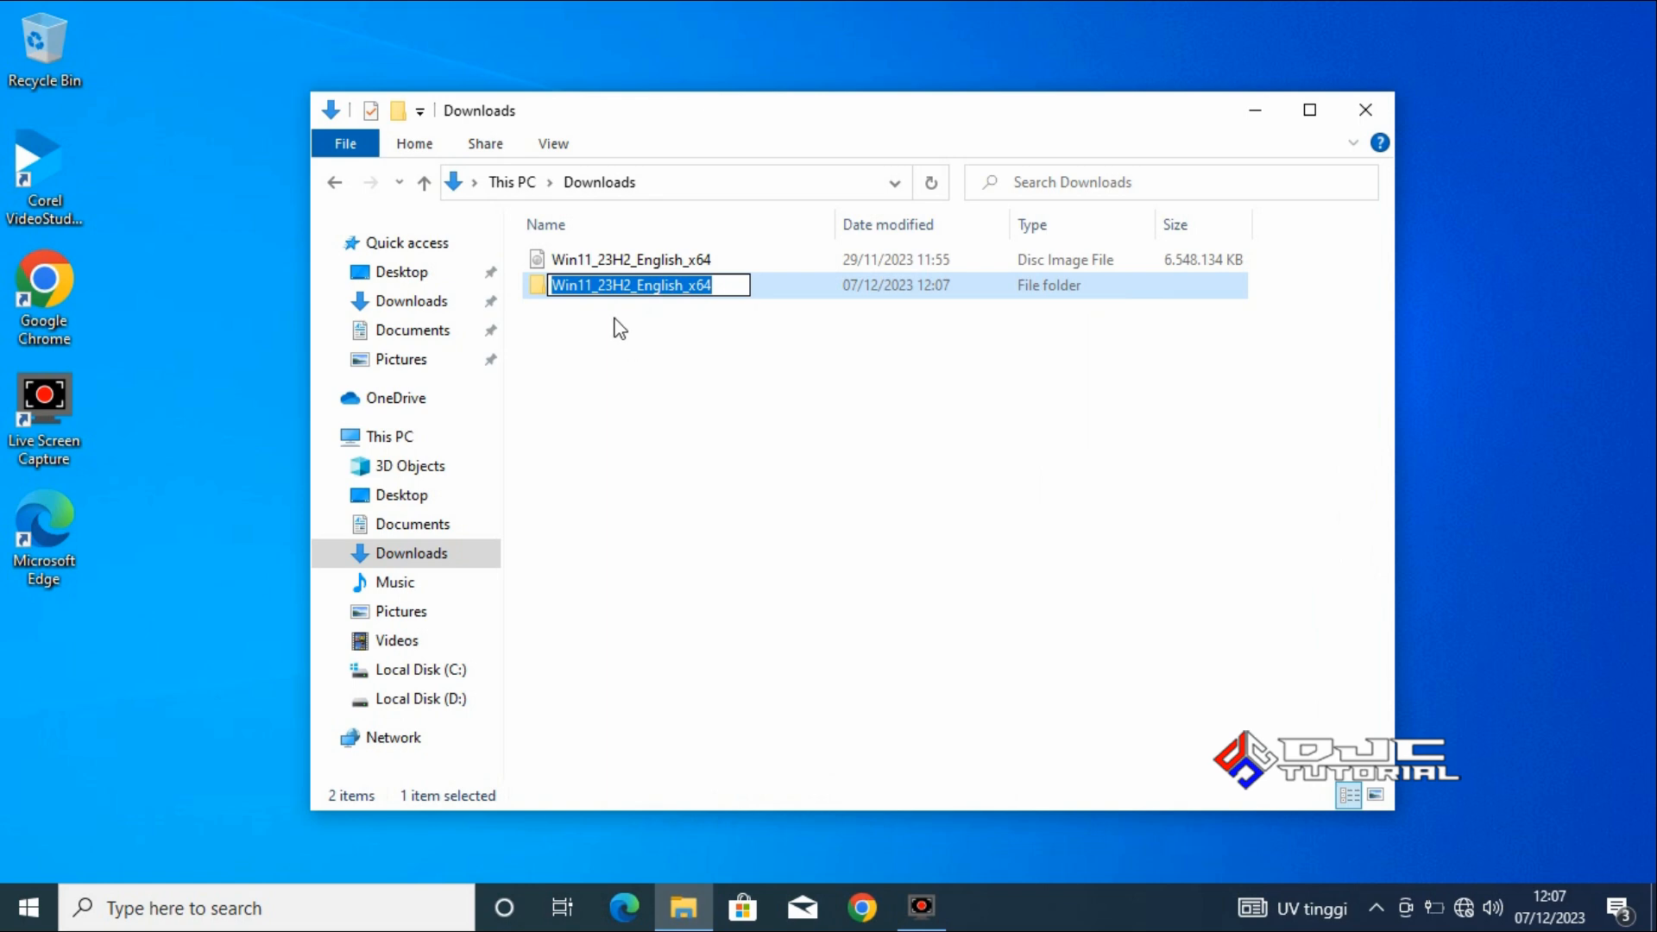
left_click_drag(595, 286, 742, 287)
key("BackSpace")
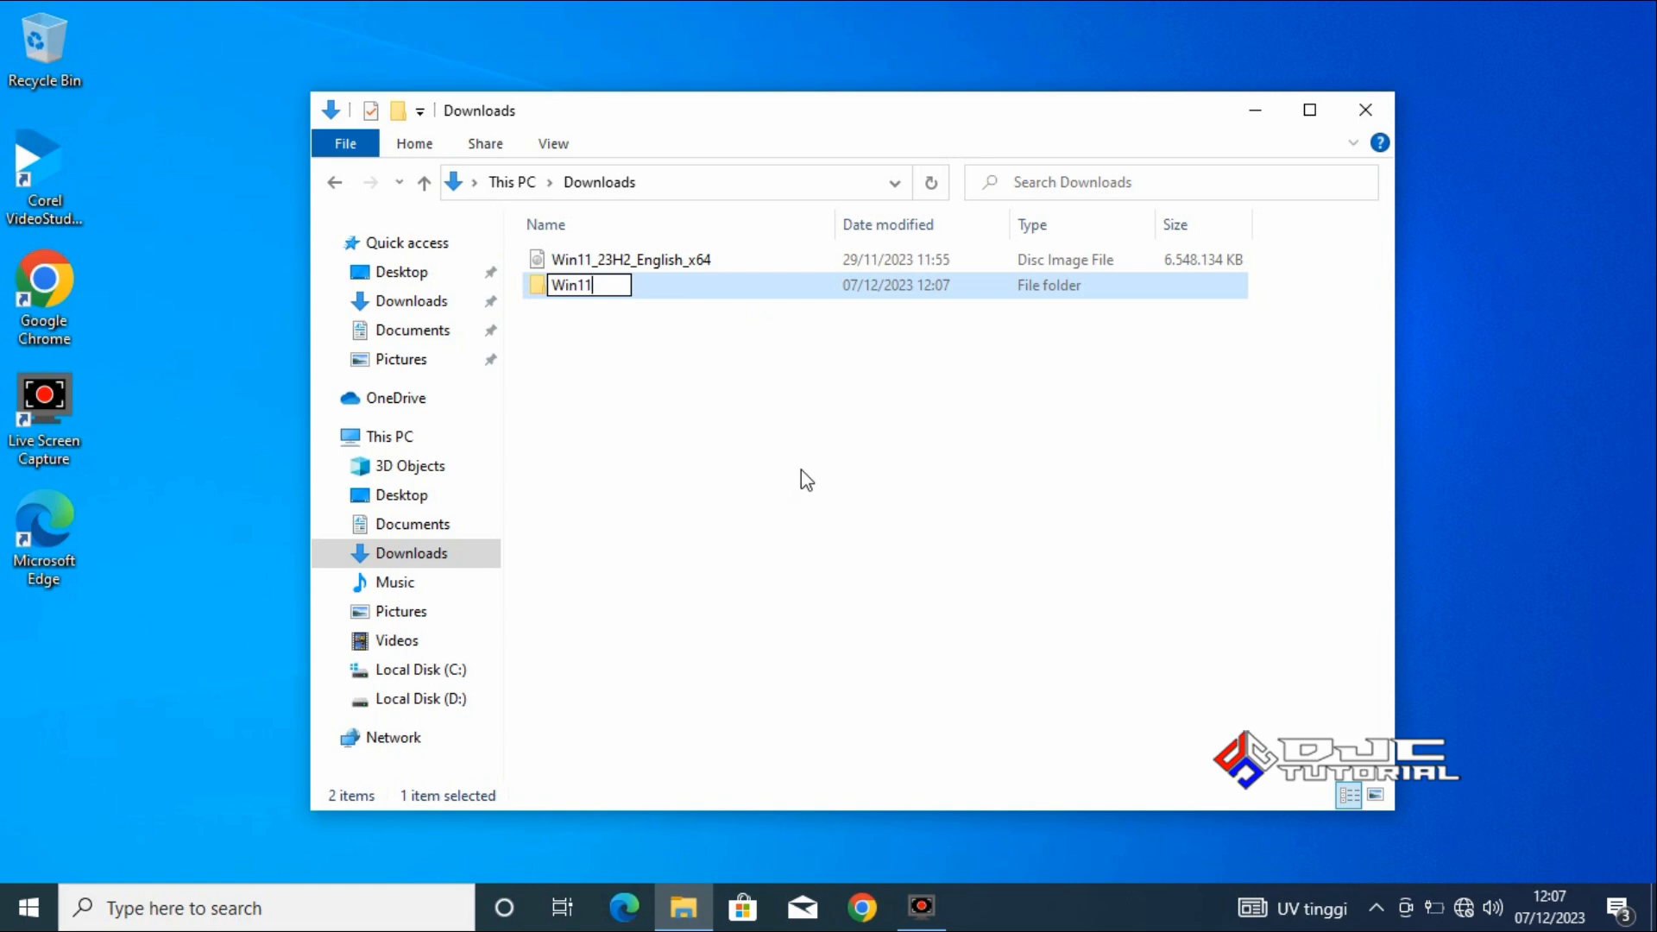
left_click(820, 456)
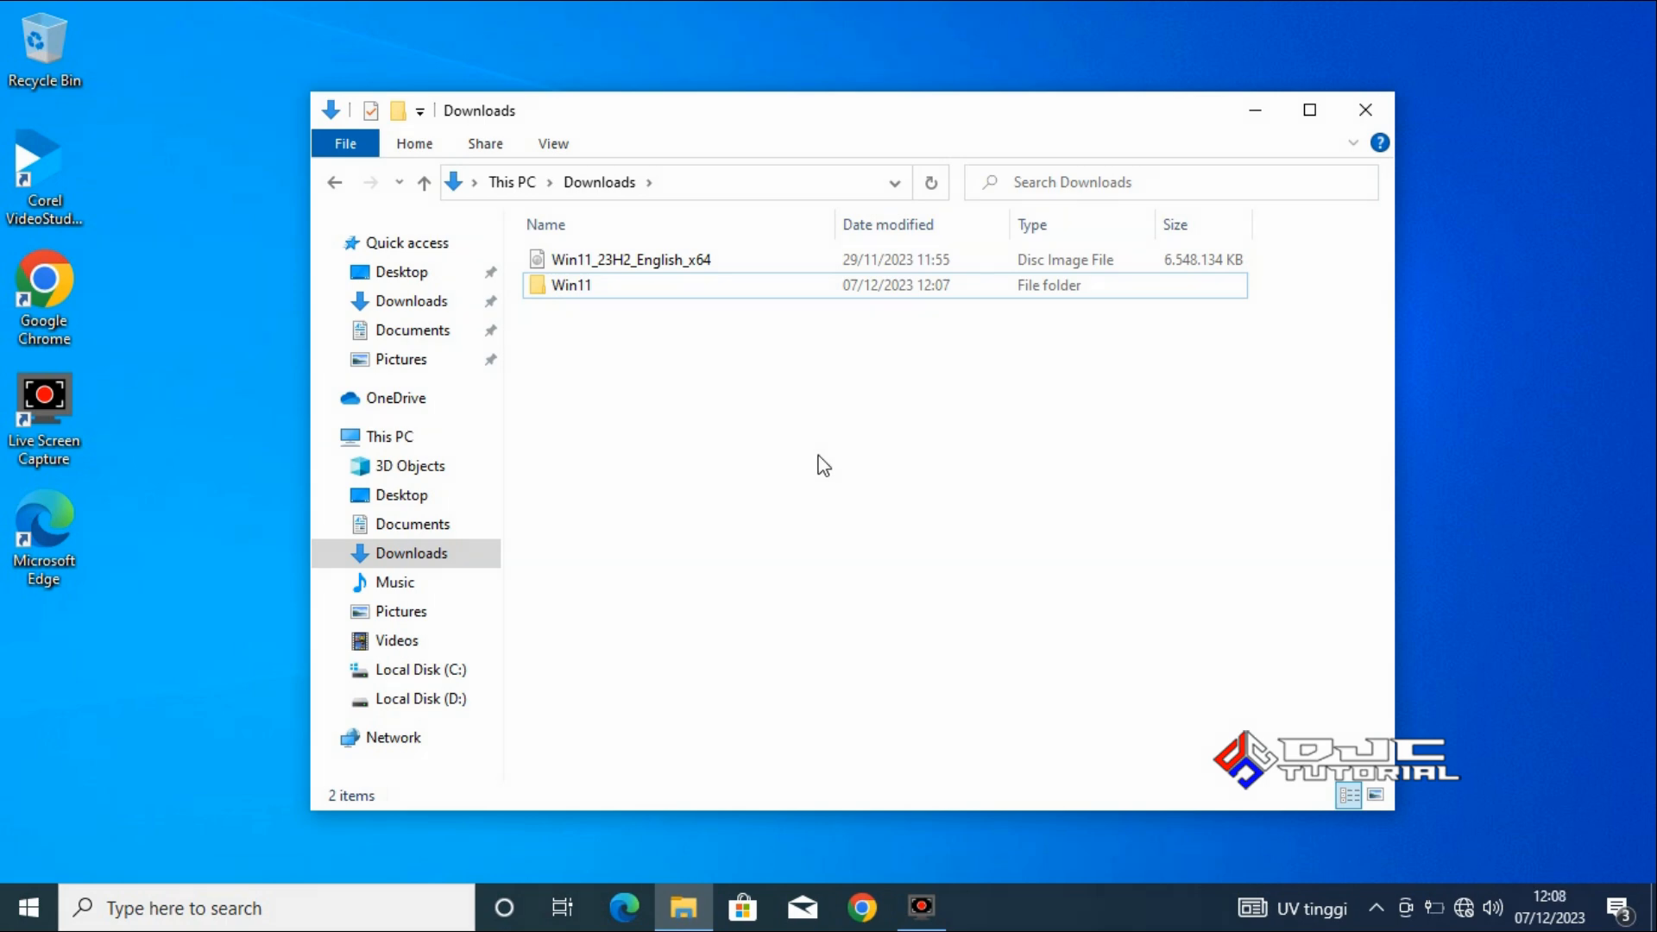
Move the Win11 folder from Downloads to the root of Local Disk (C:).
left_click(679, 283)
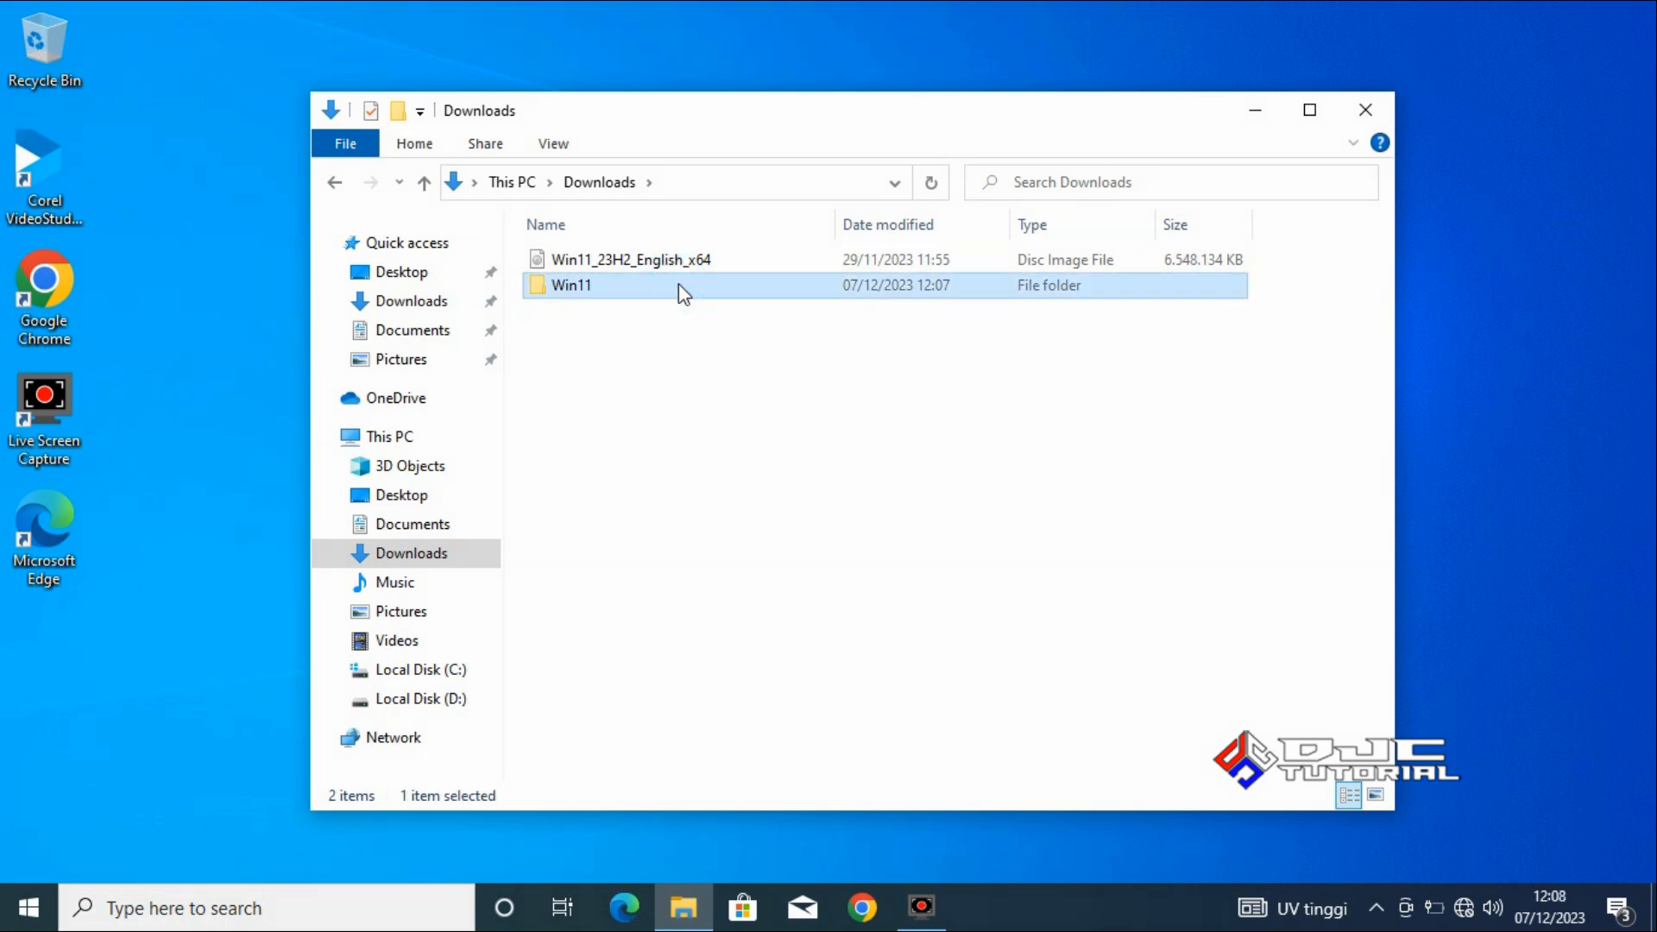
right_click(682, 294)
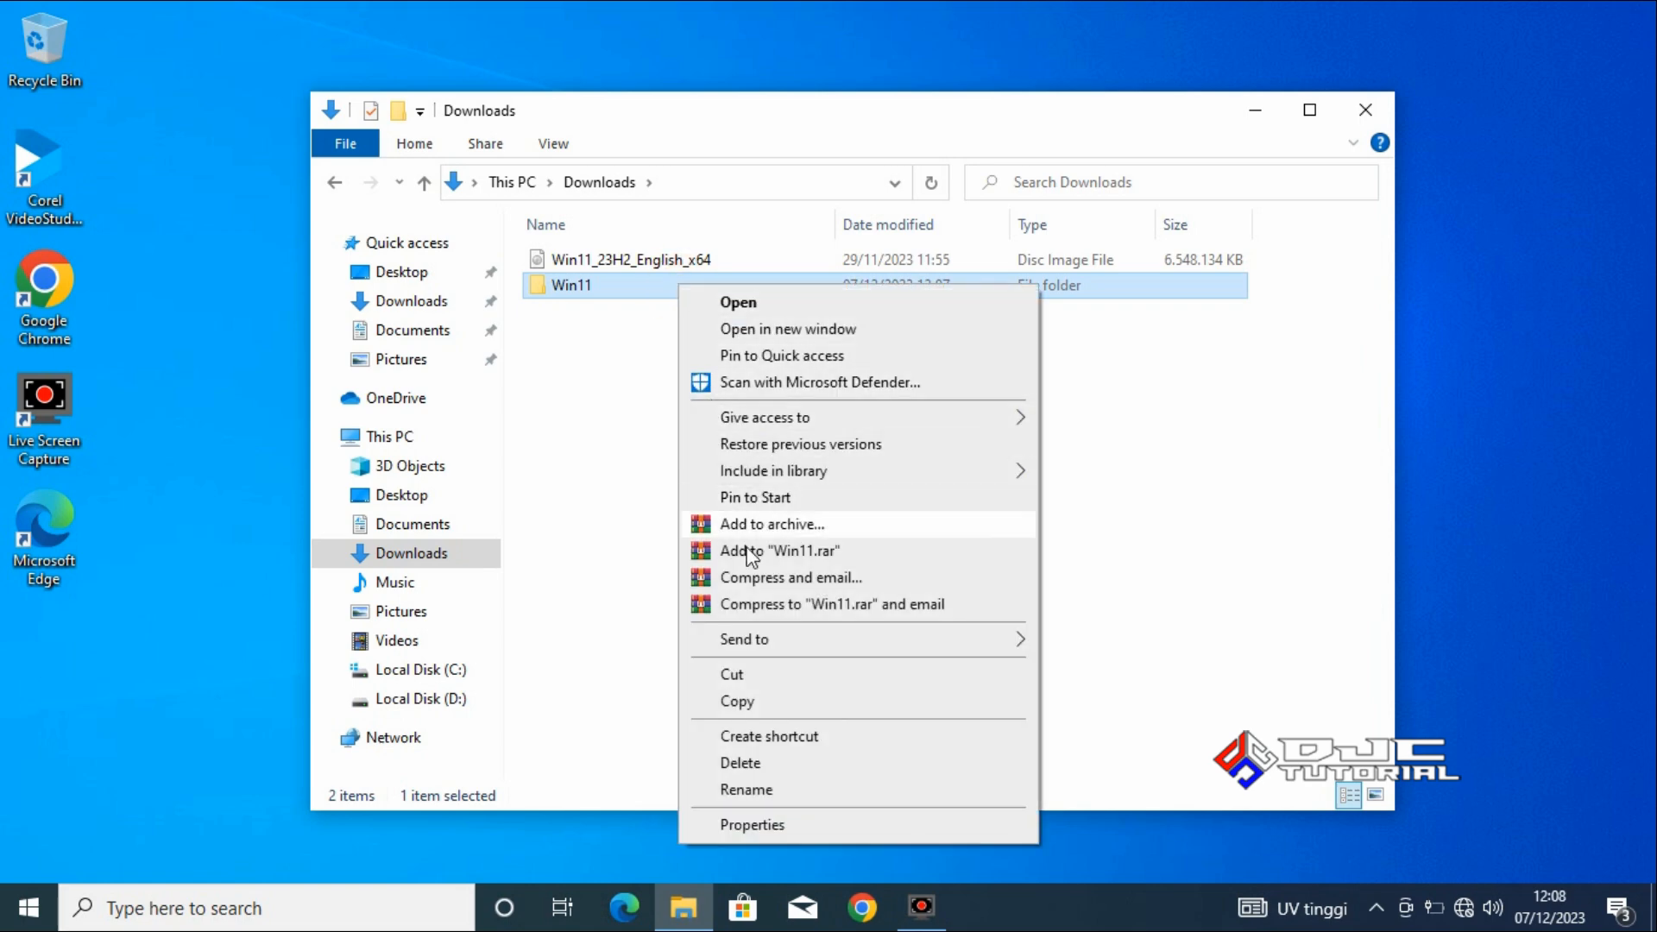
left_click(785, 670)
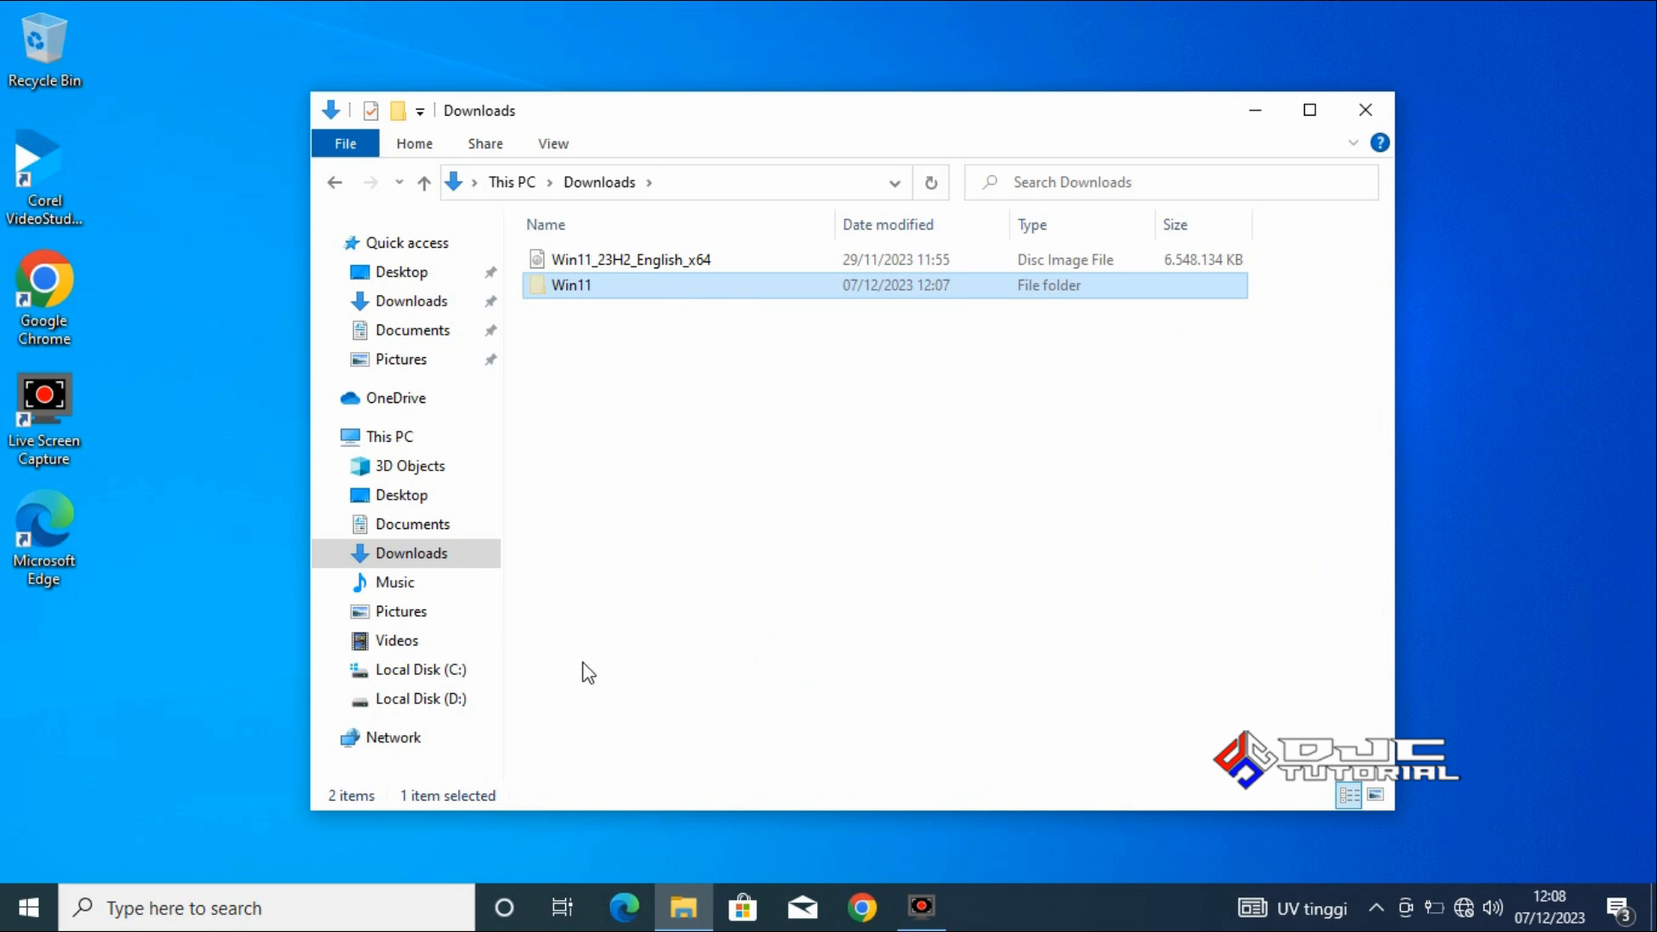
left_click(452, 676)
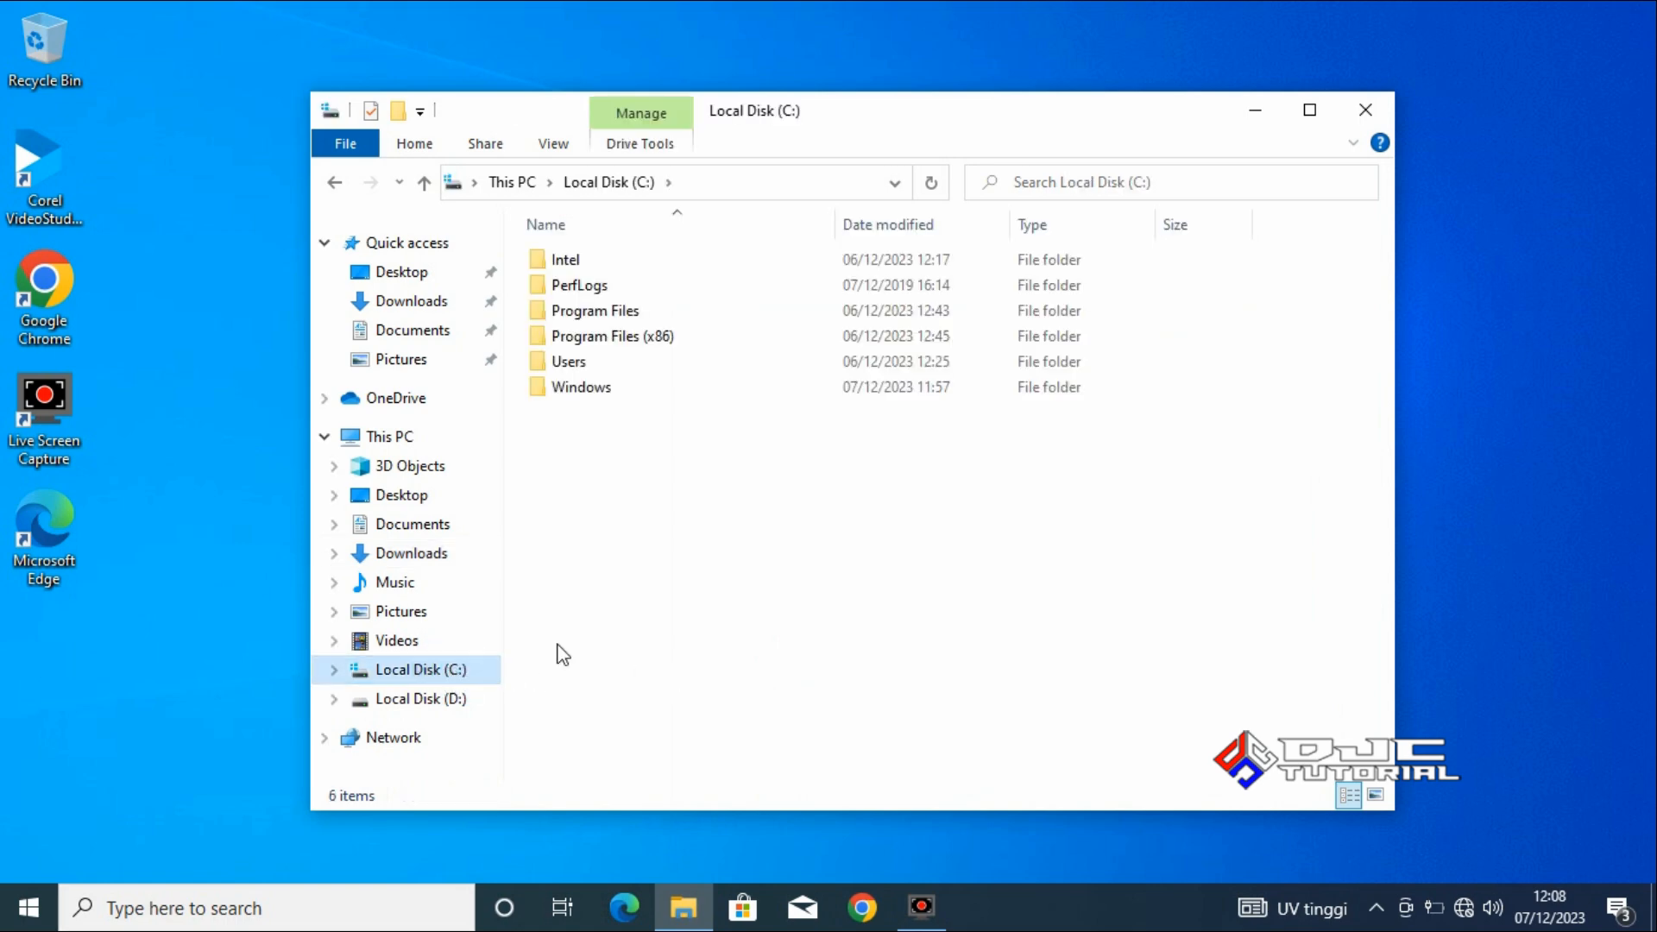
right_click(727, 548)
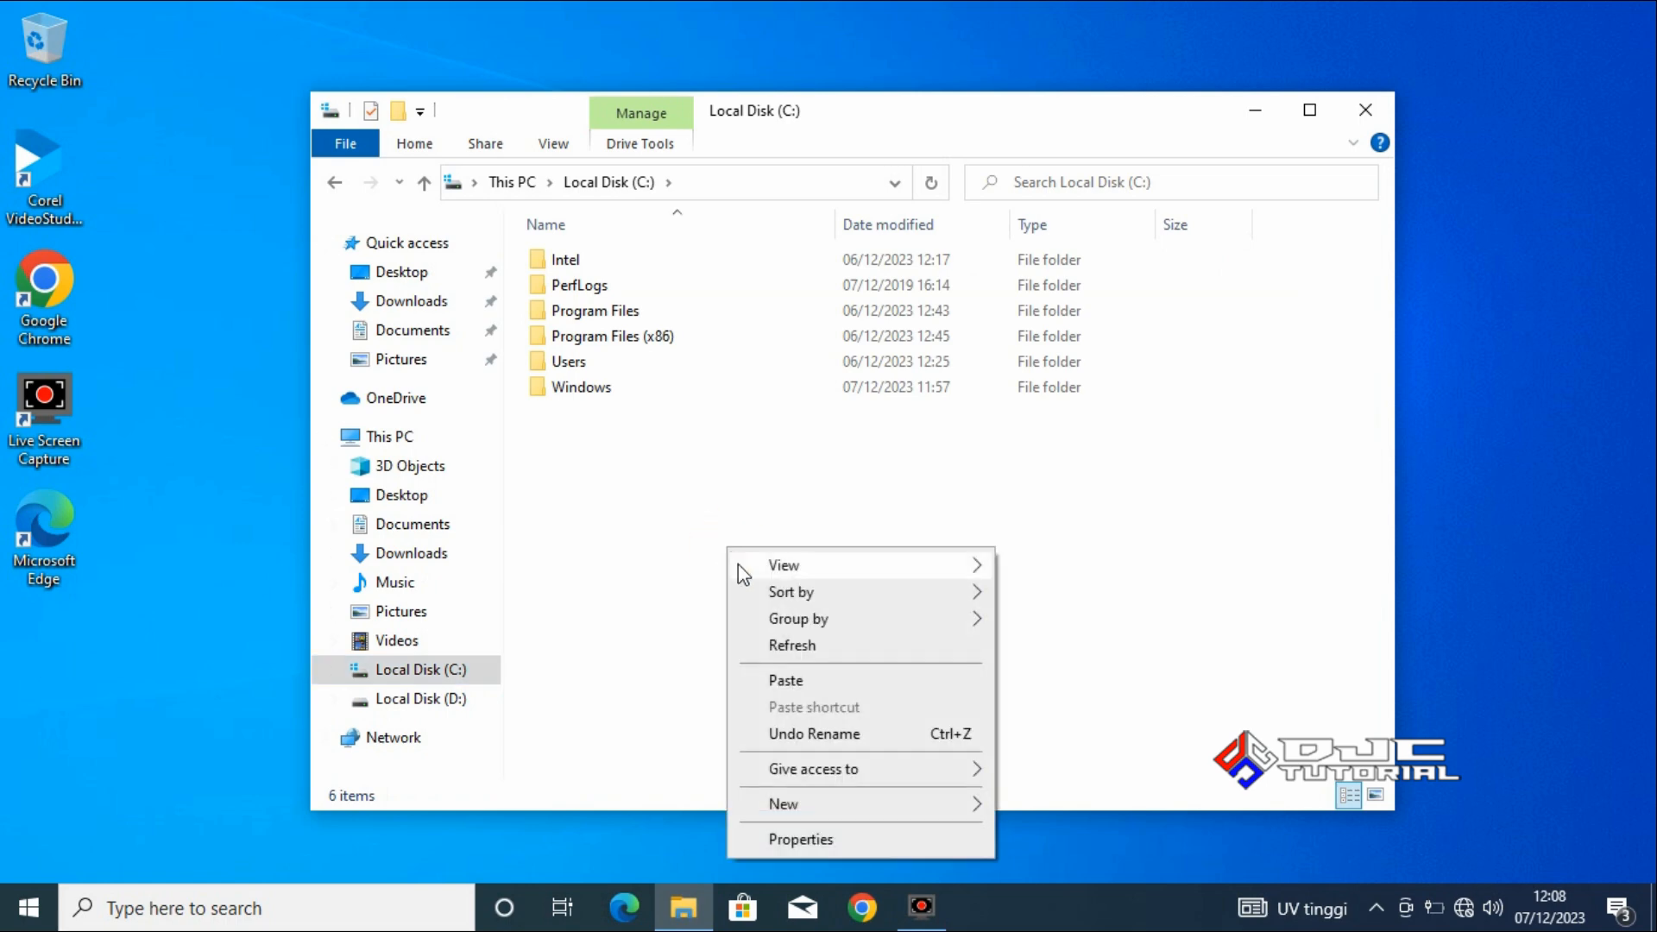
left_click(787, 680)
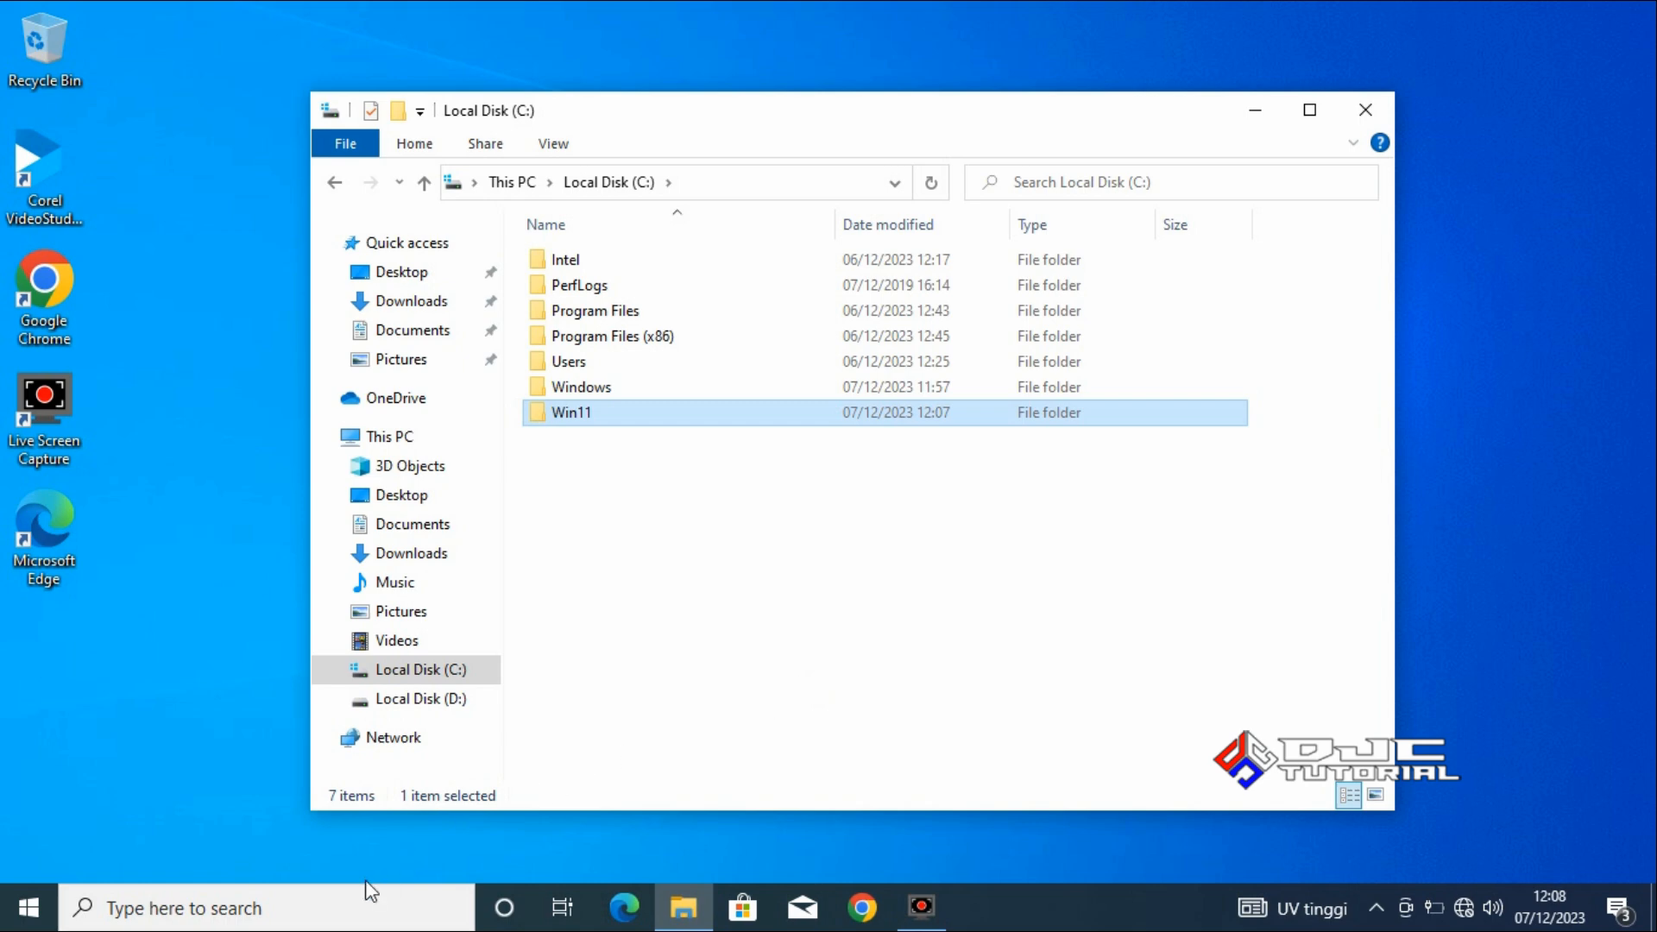
Search Windows for cmd and run Command Prompt as administrator, allowing it to make changes to the device.
left_click(339, 907)
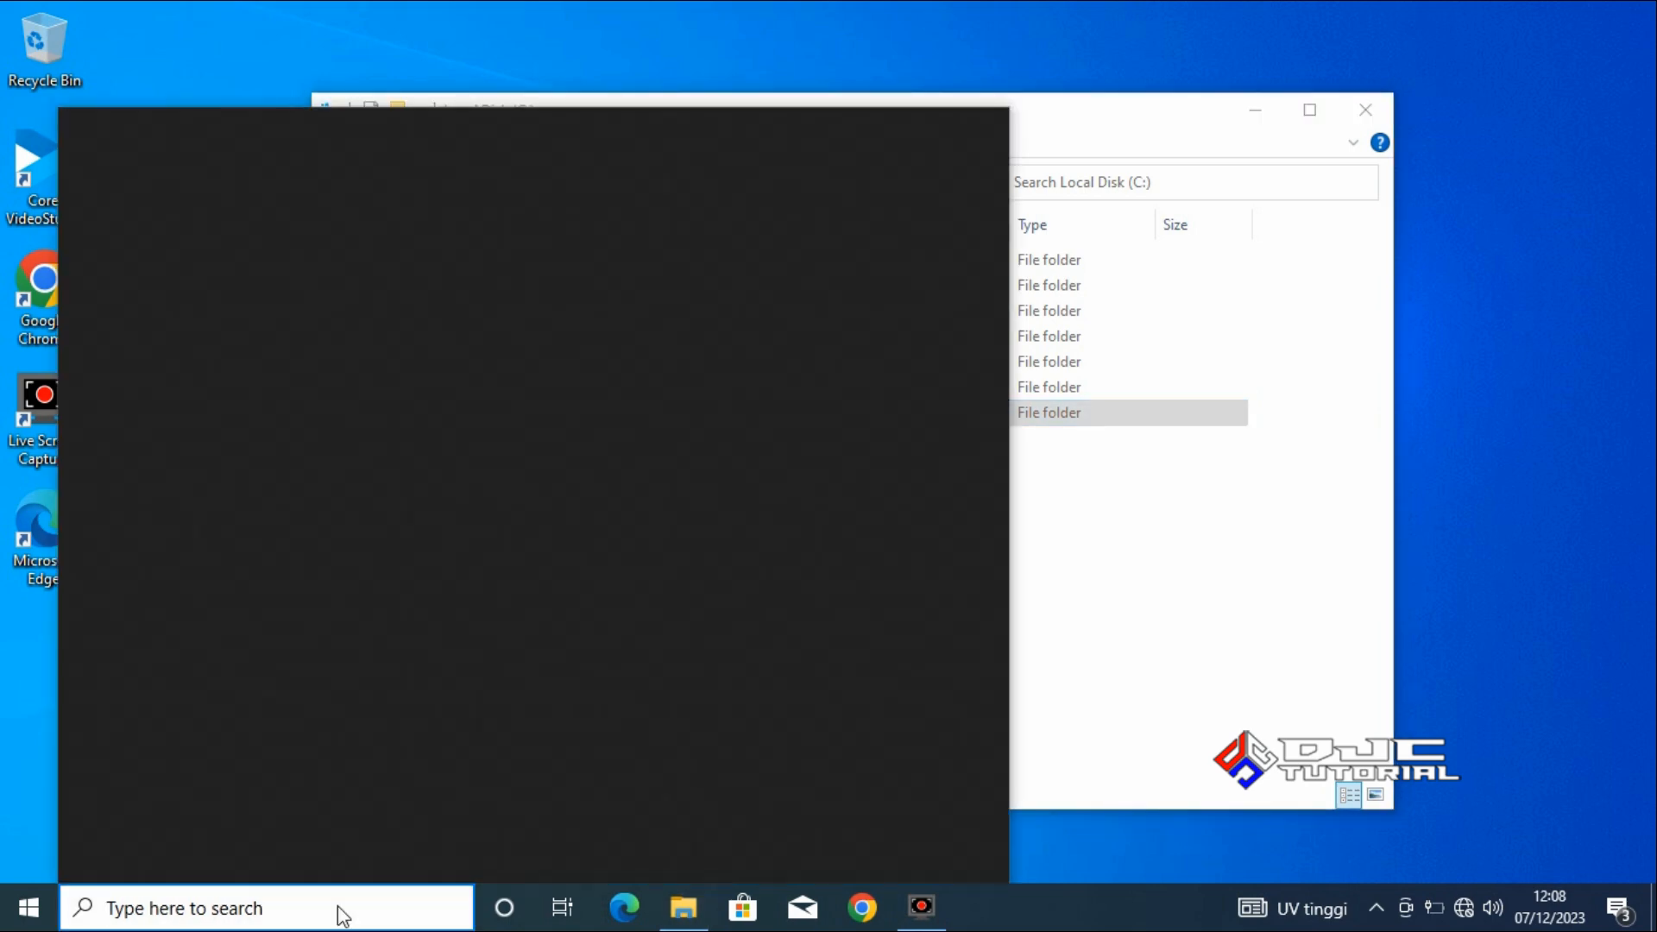
type("c")
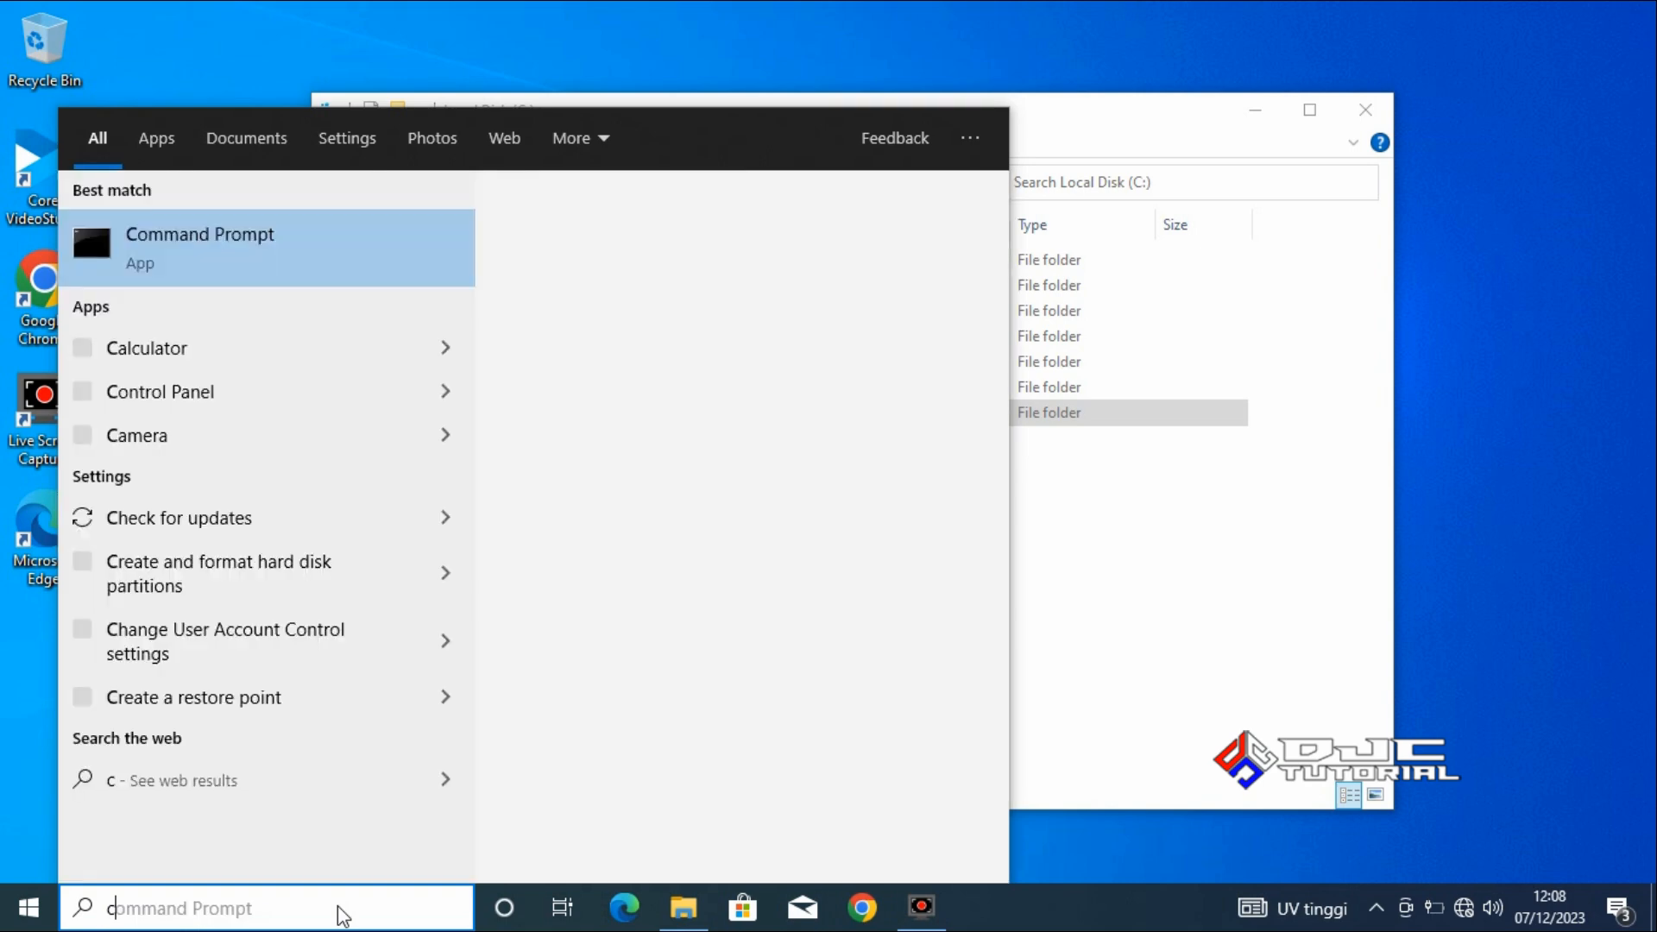
type("md")
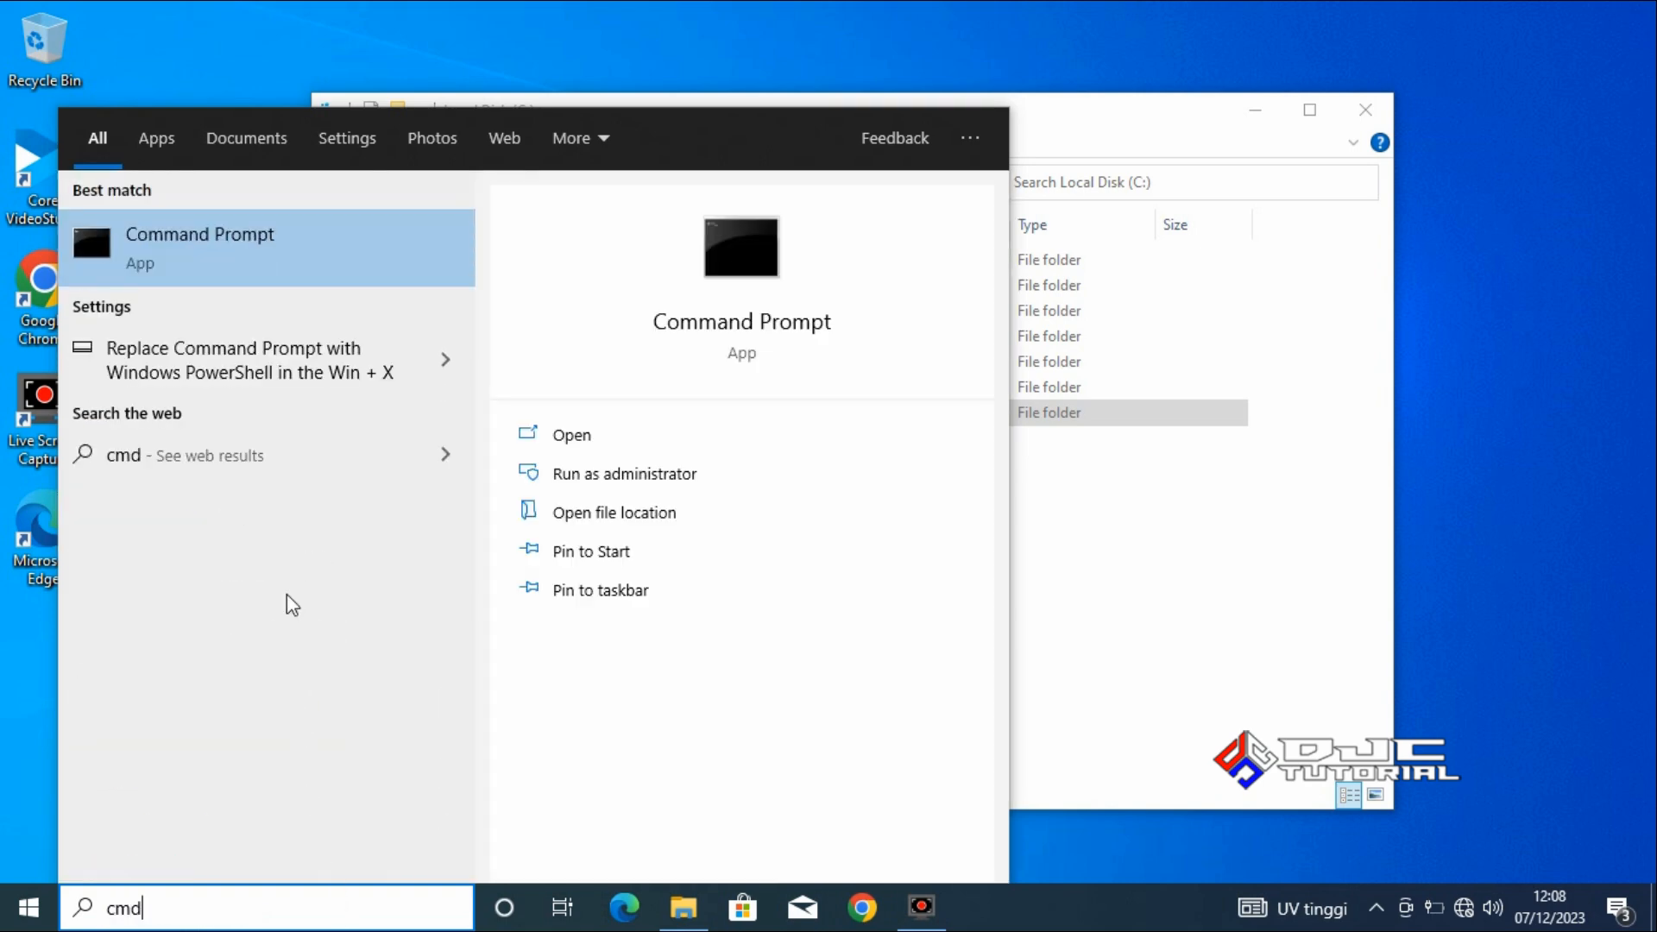
right_click(285, 249)
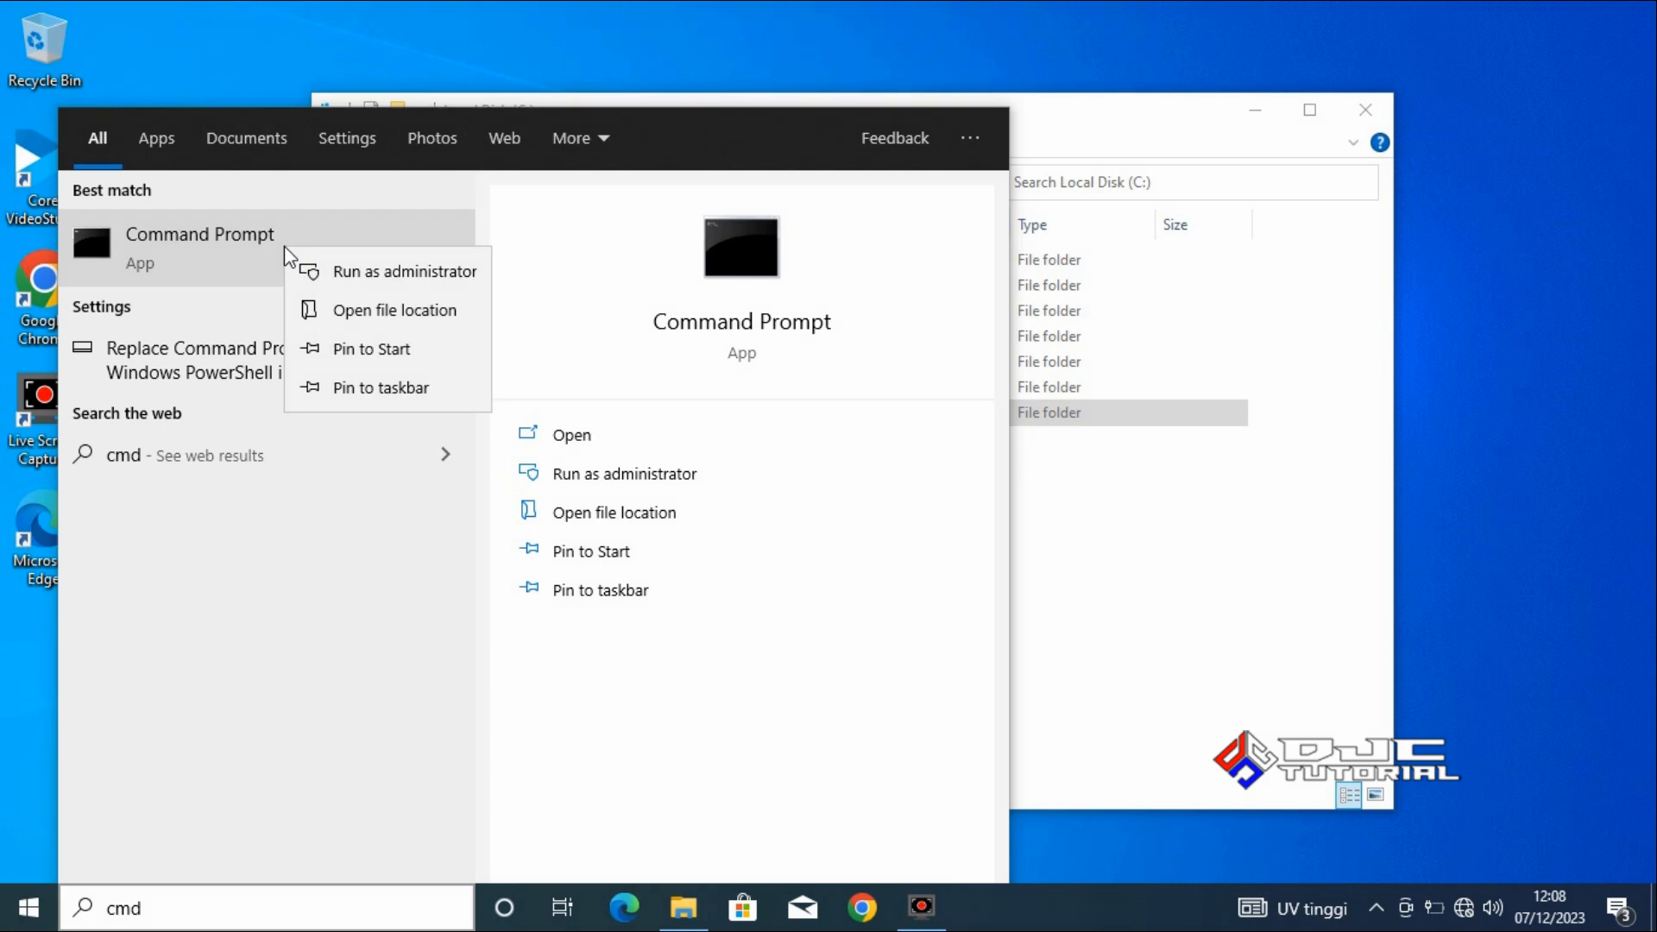
left_click(347, 272)
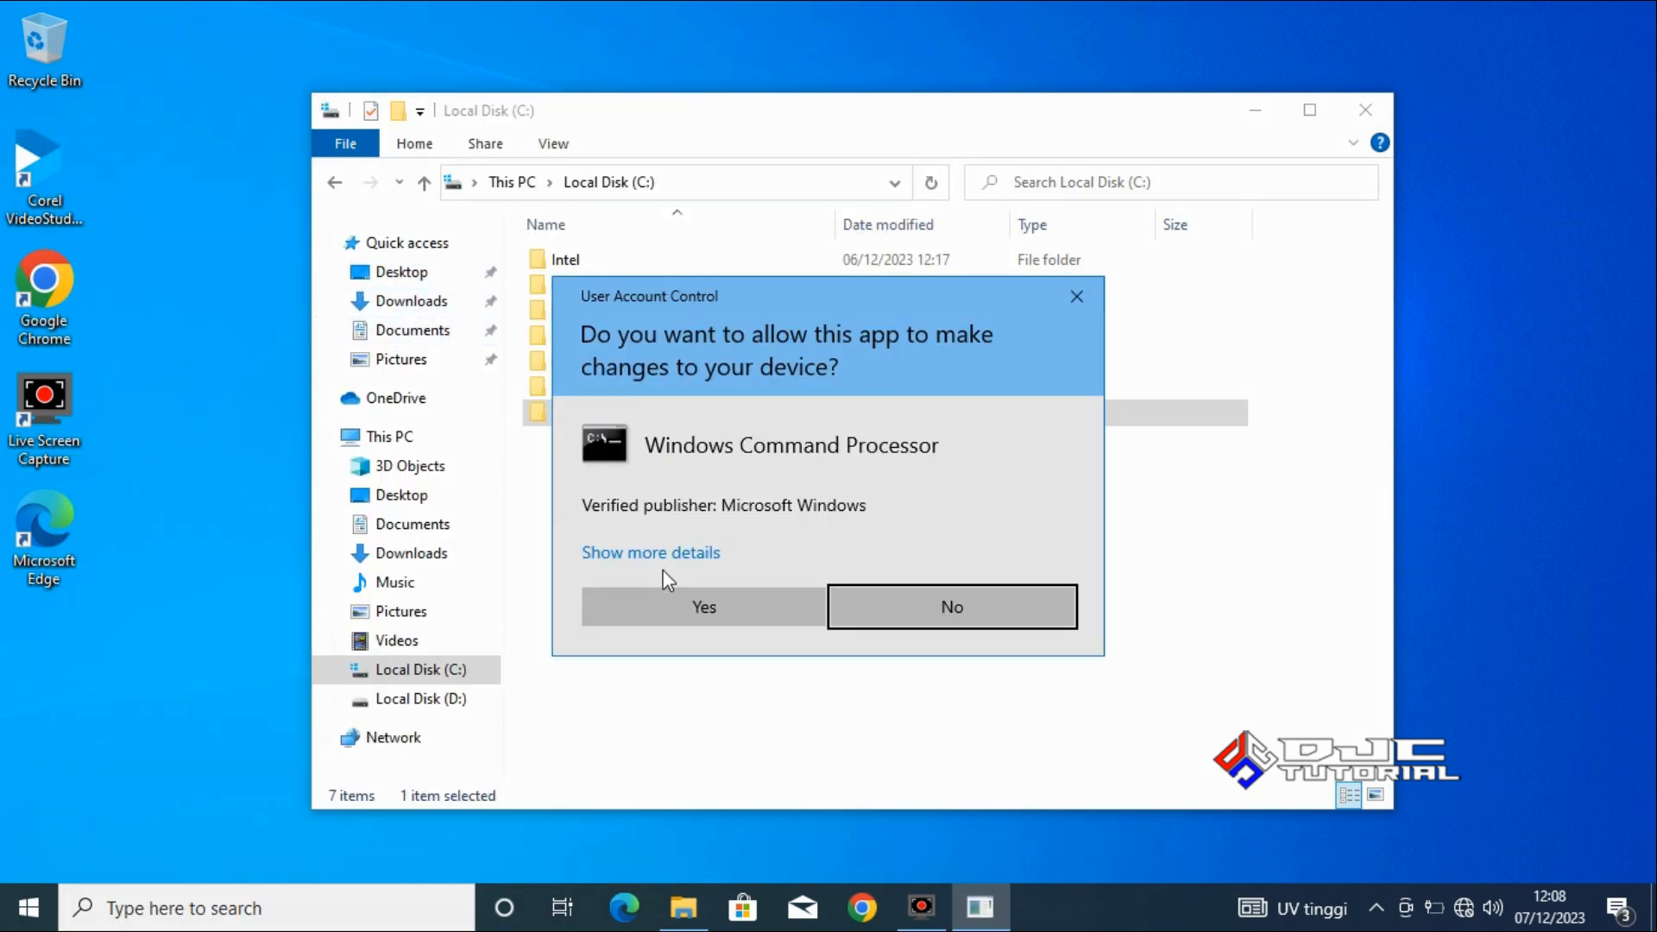
left_click(704, 607)
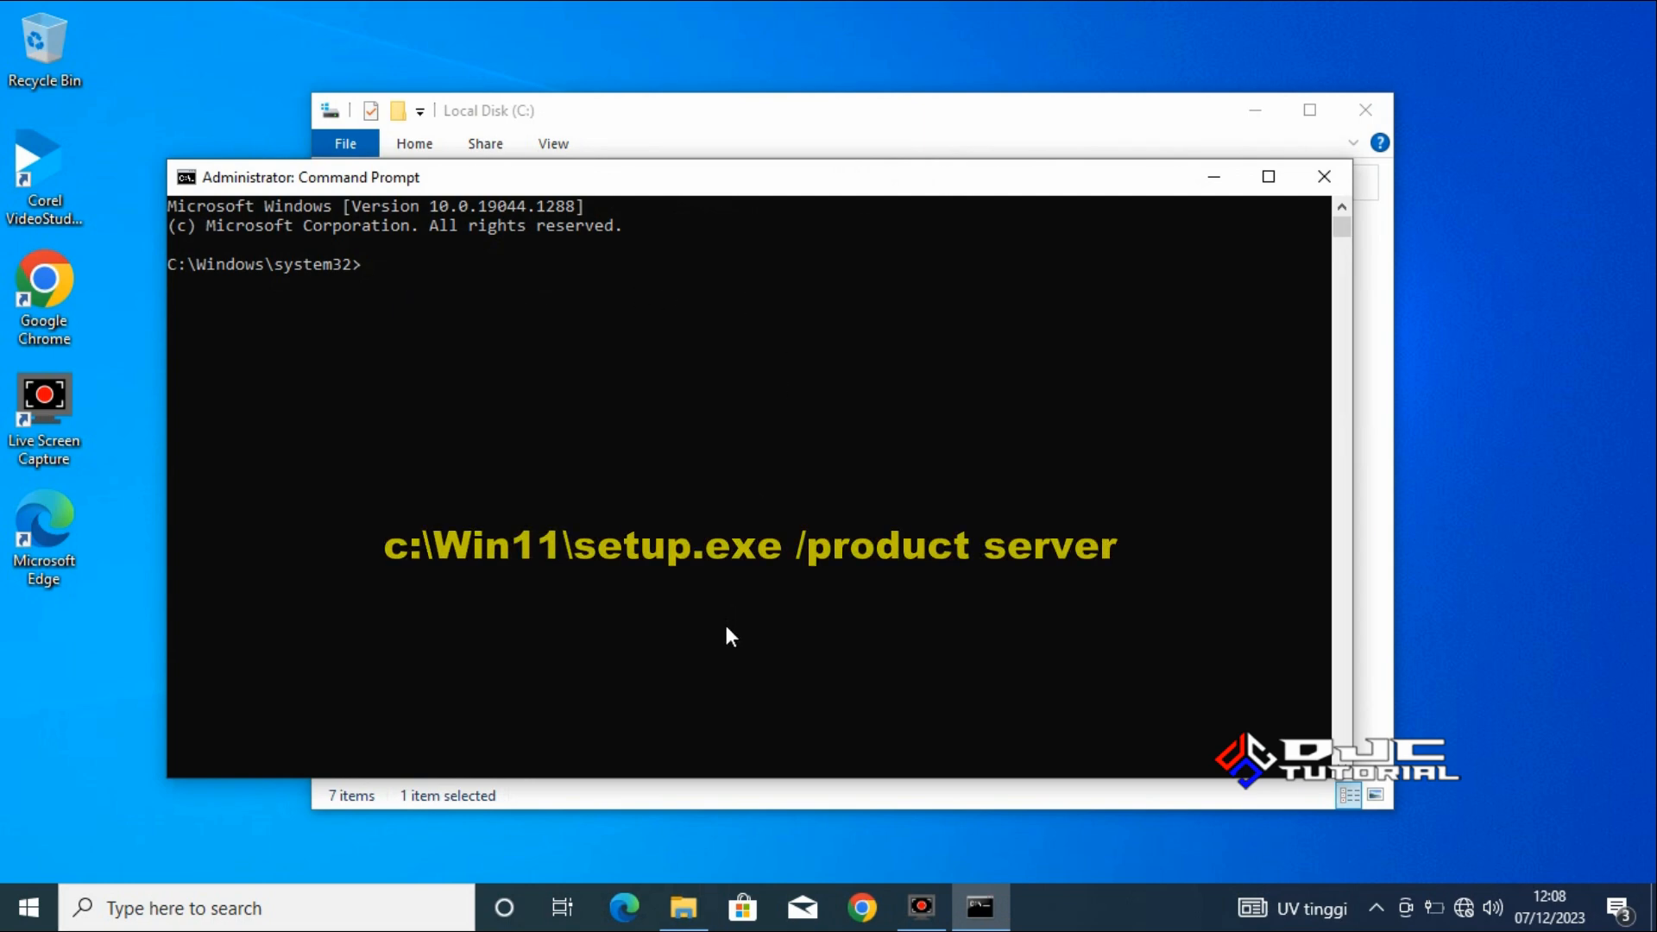
Run the command c:\Win11\setup.exe /product server in the administrator Command Prompt.
type("c:")
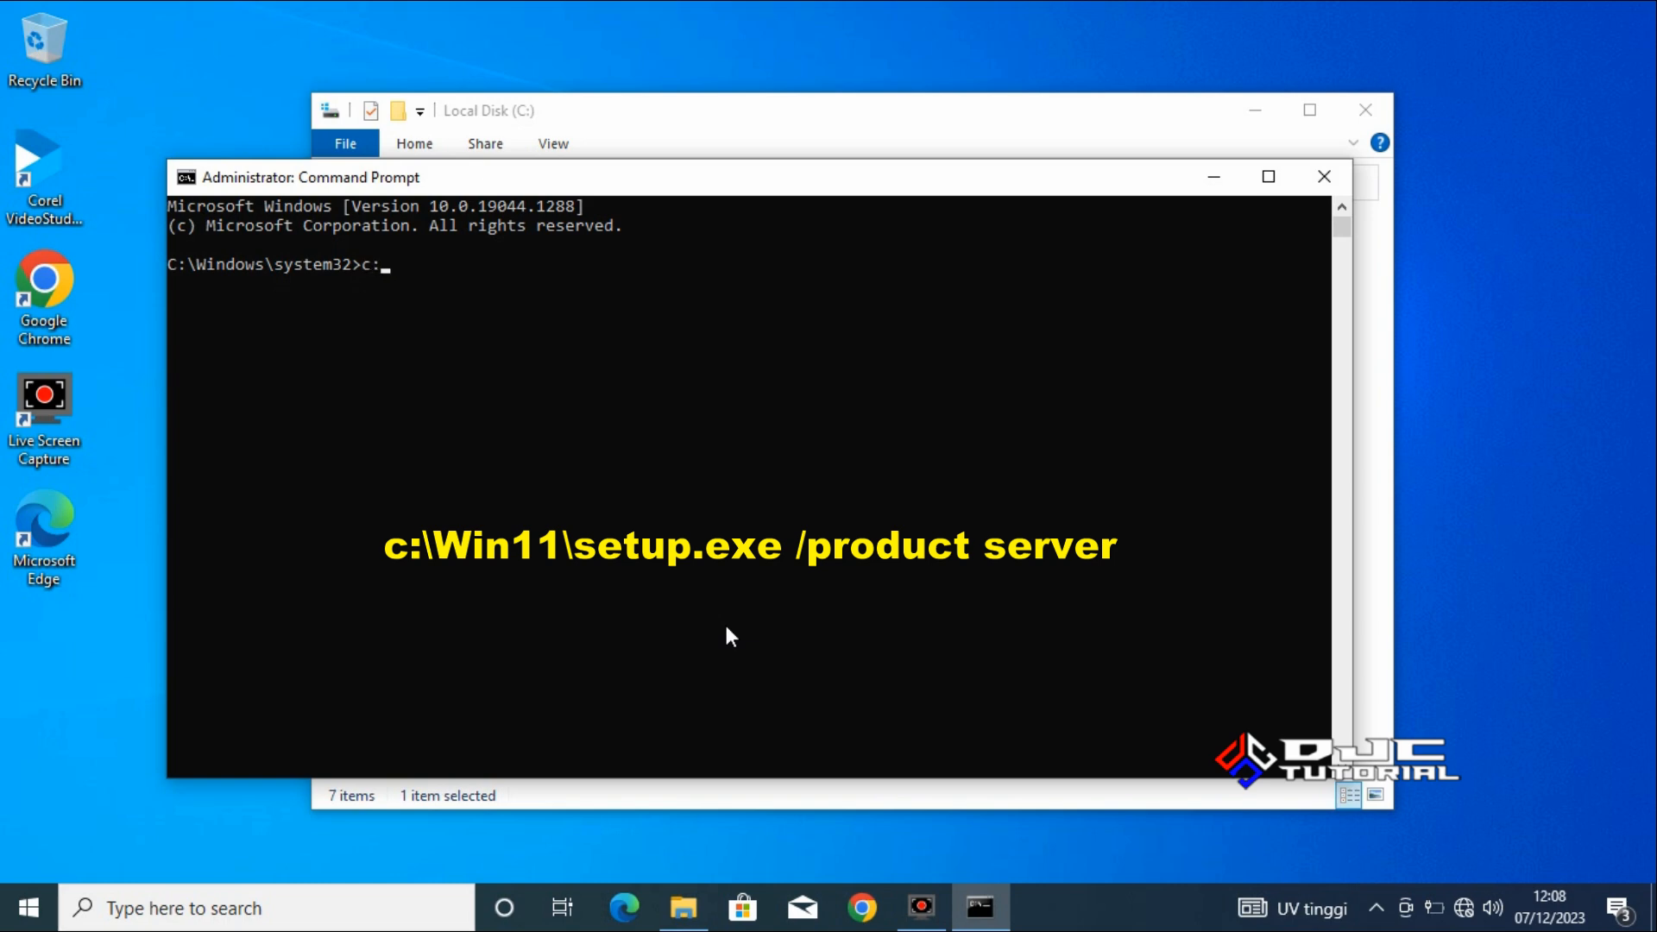
type("\\Win11\\setup.exe")
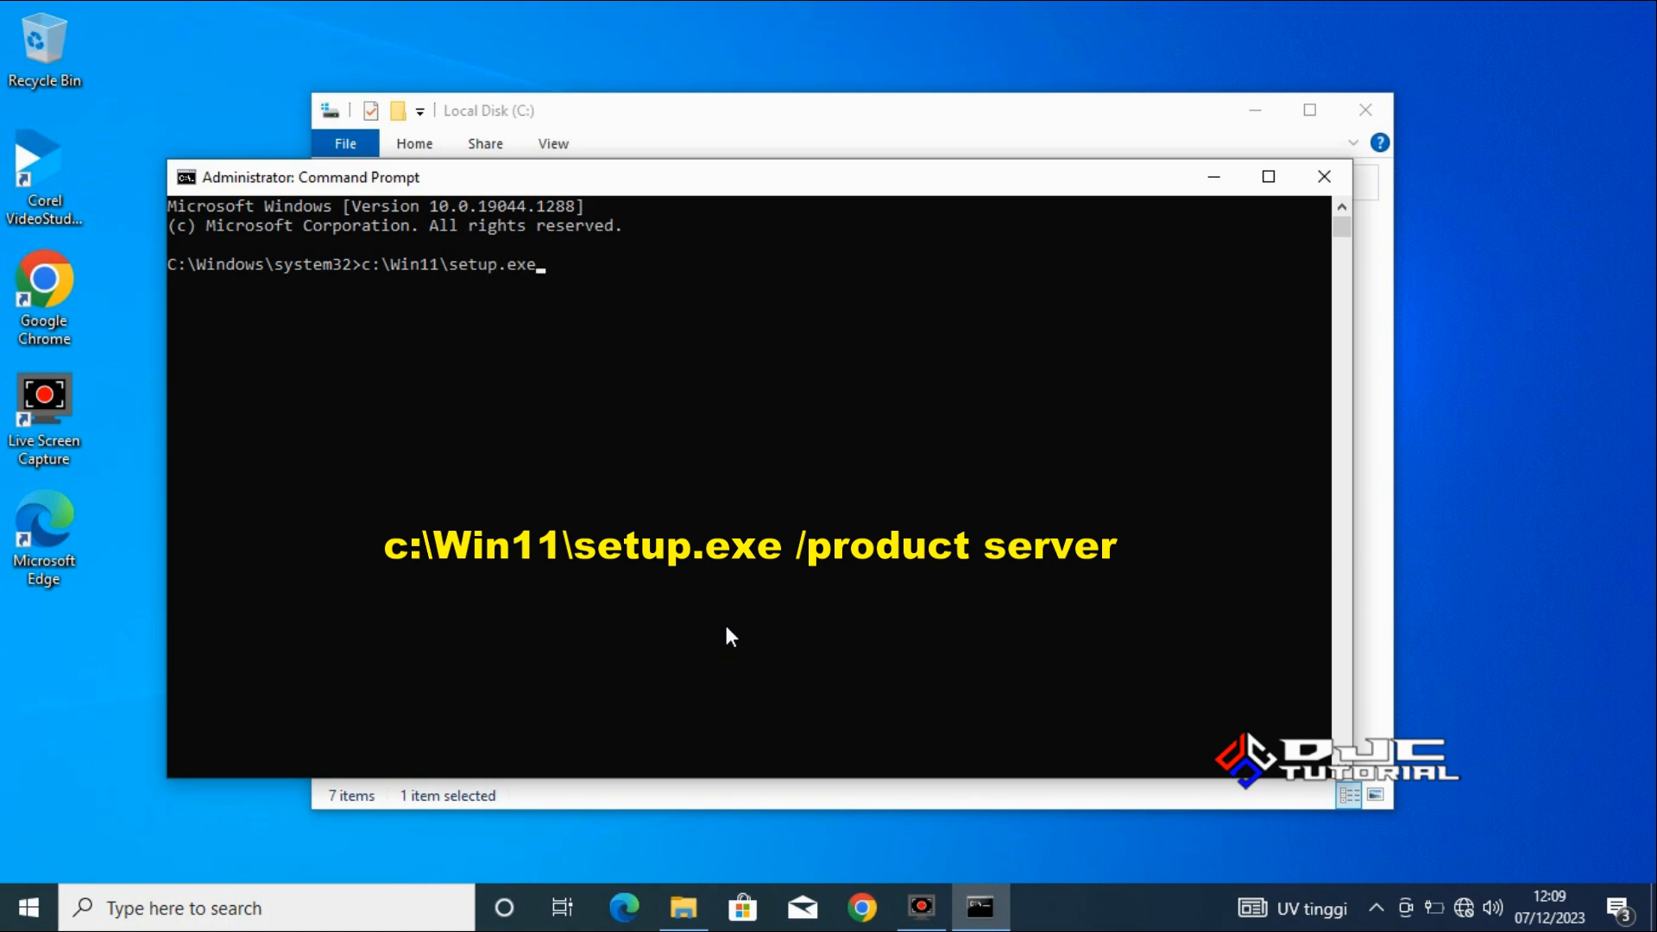
type(" /product server")
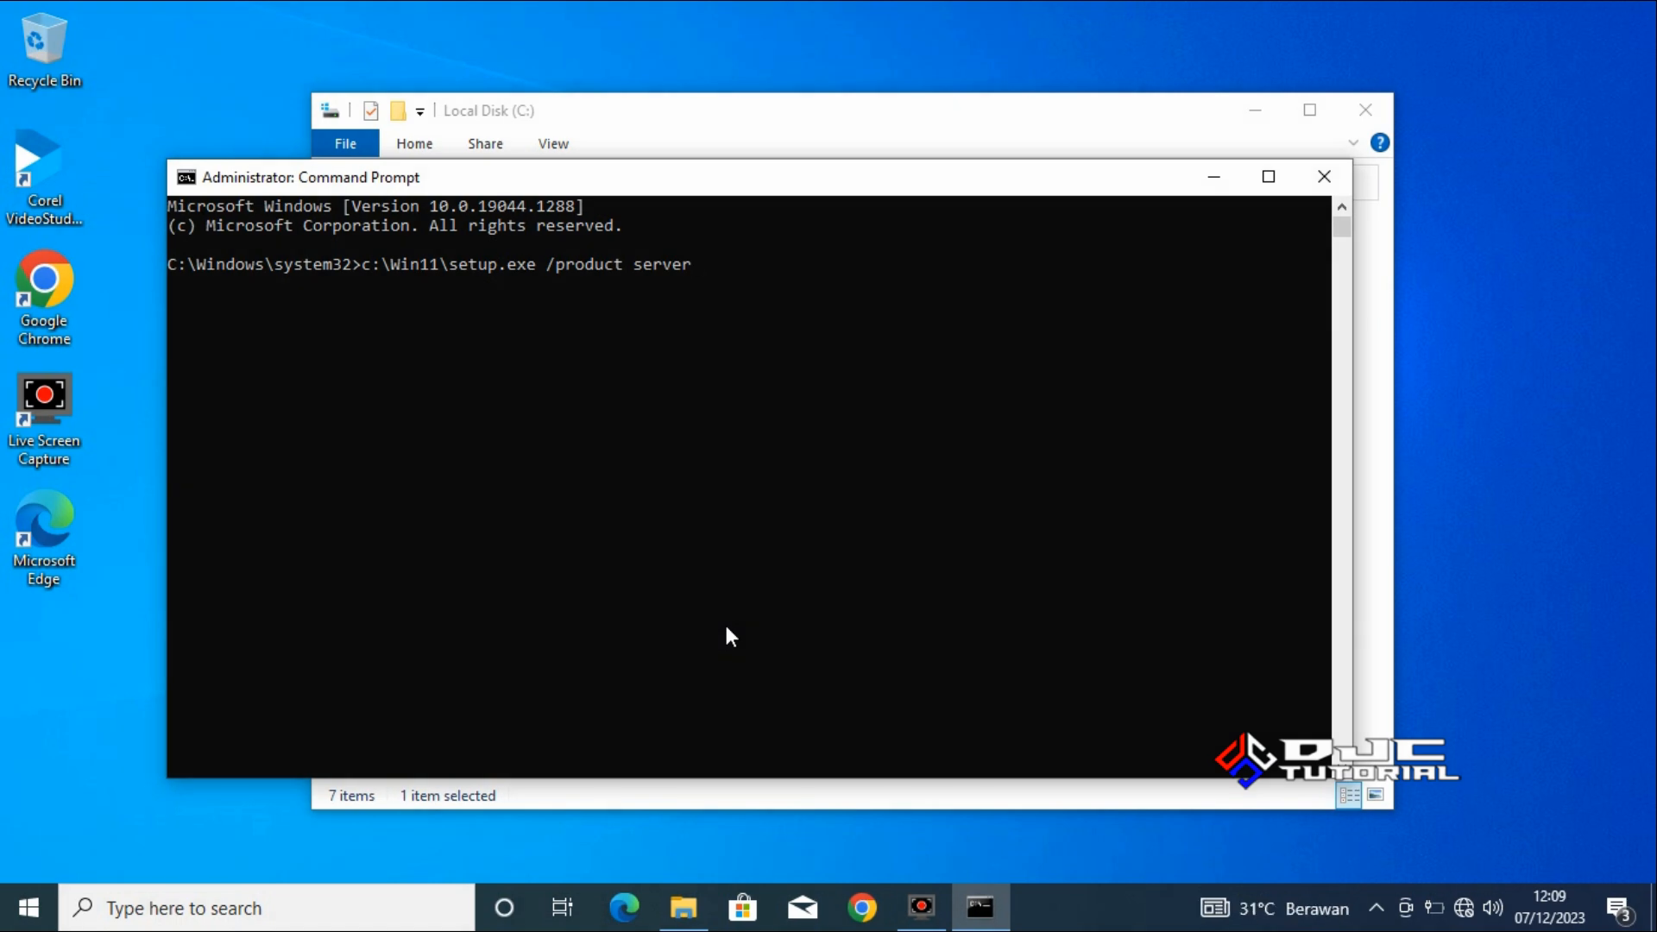
key("Return")
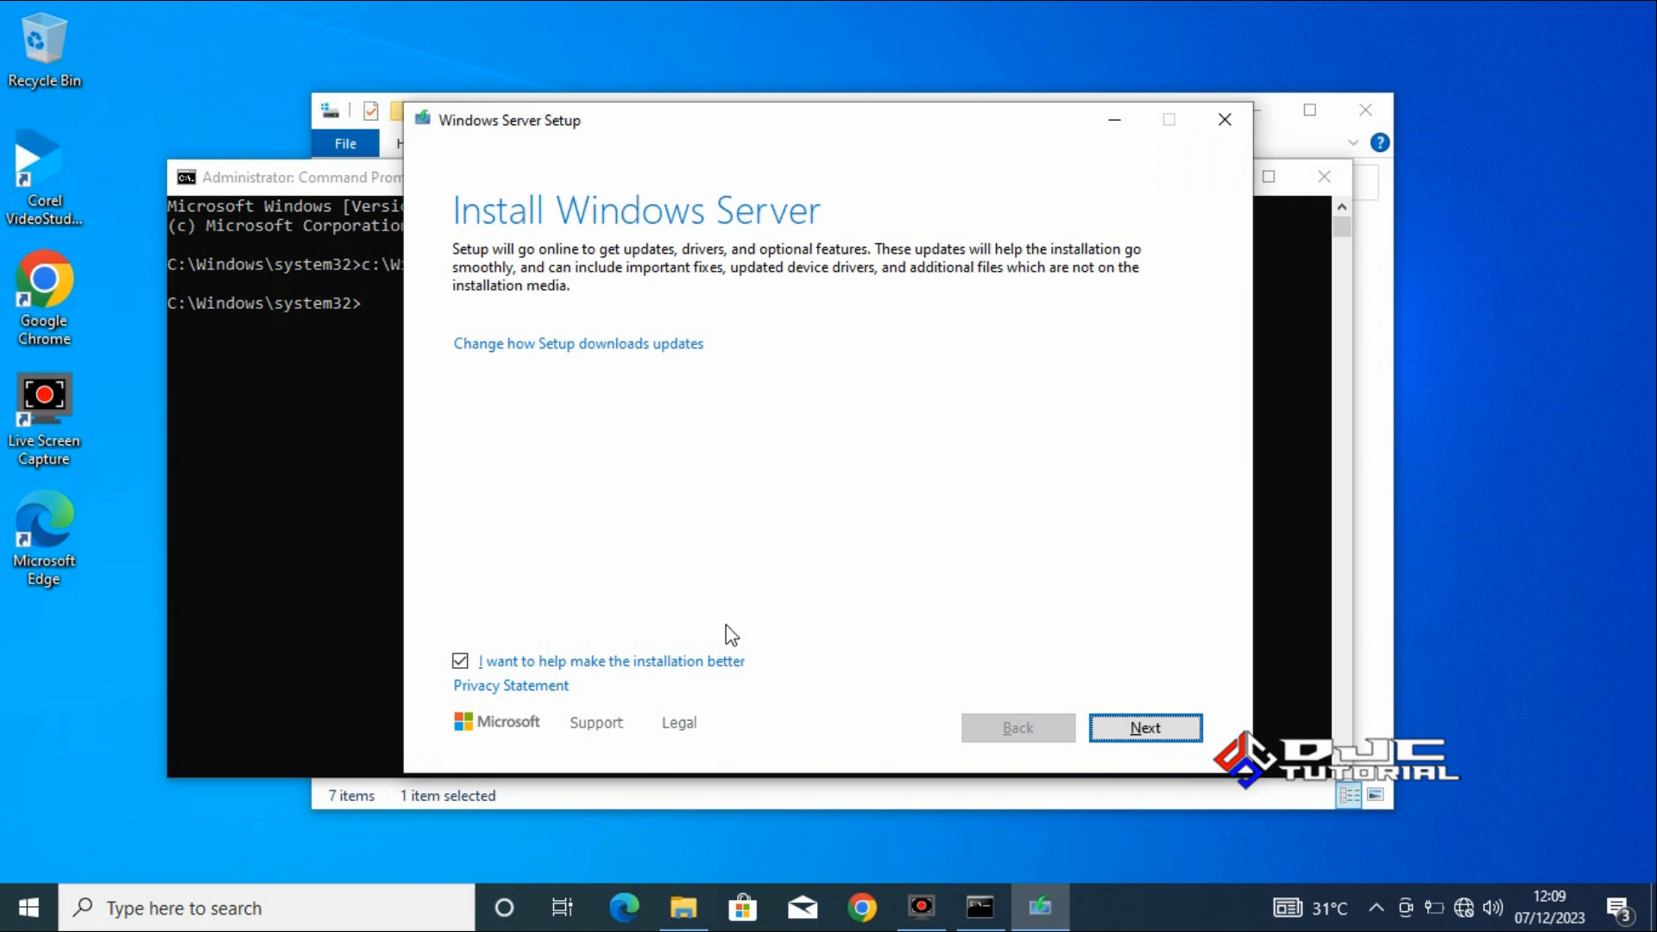
Set how Setup downloads updates to Not right now and accept the license terms.
left_click(669, 345)
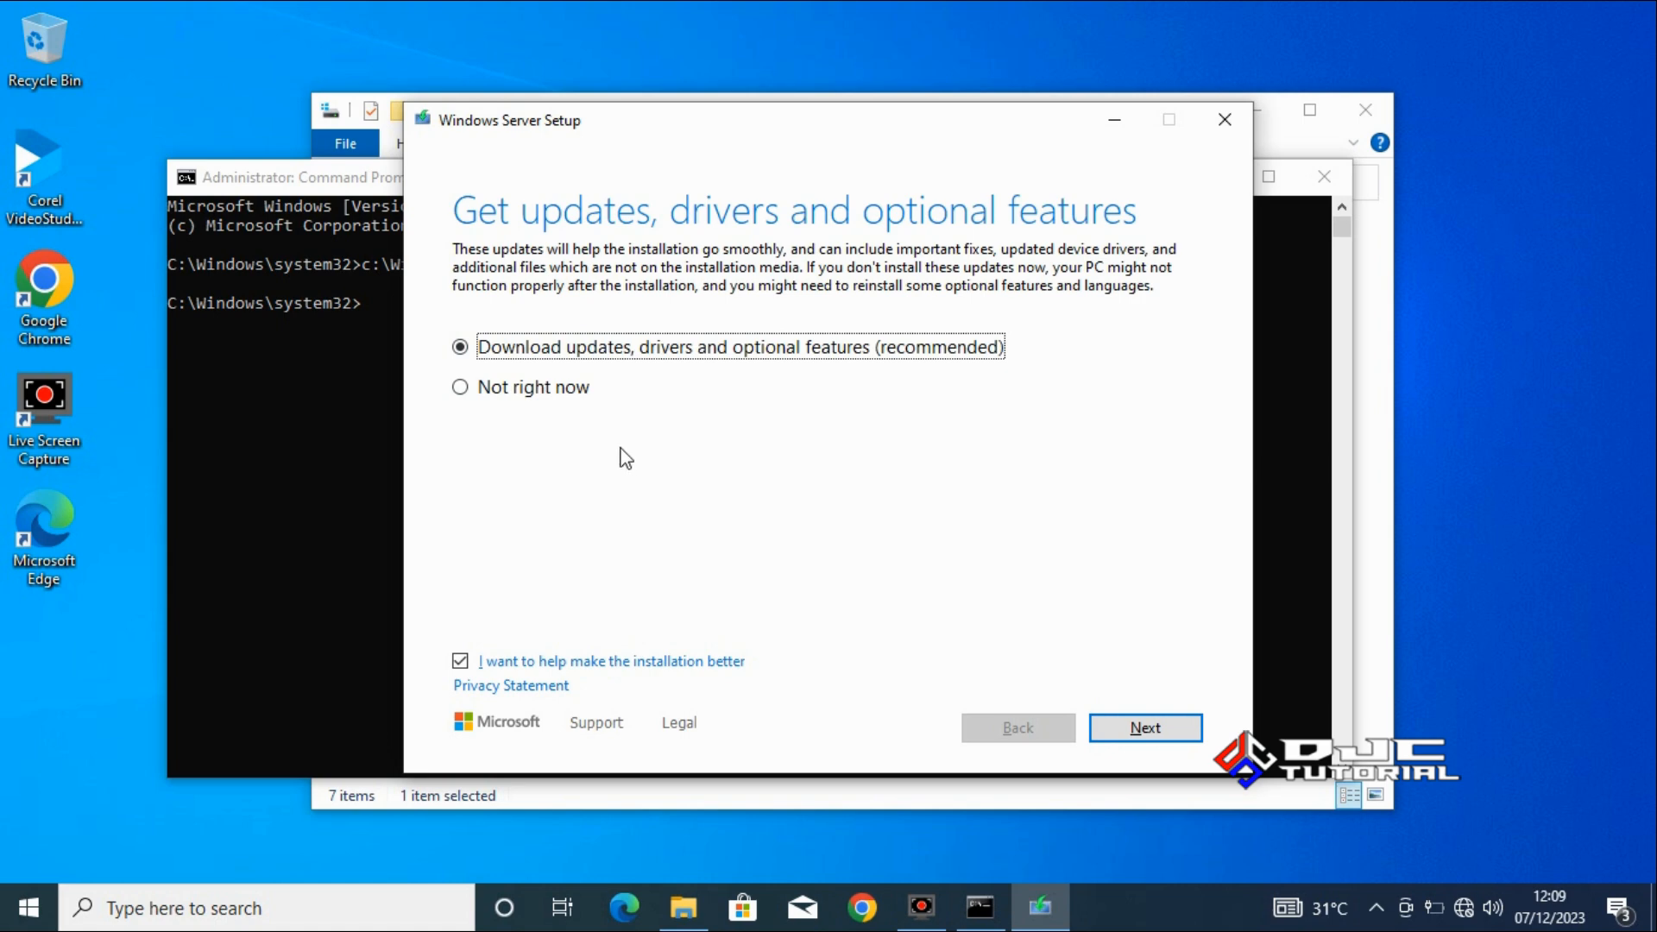
left_click(461, 390)
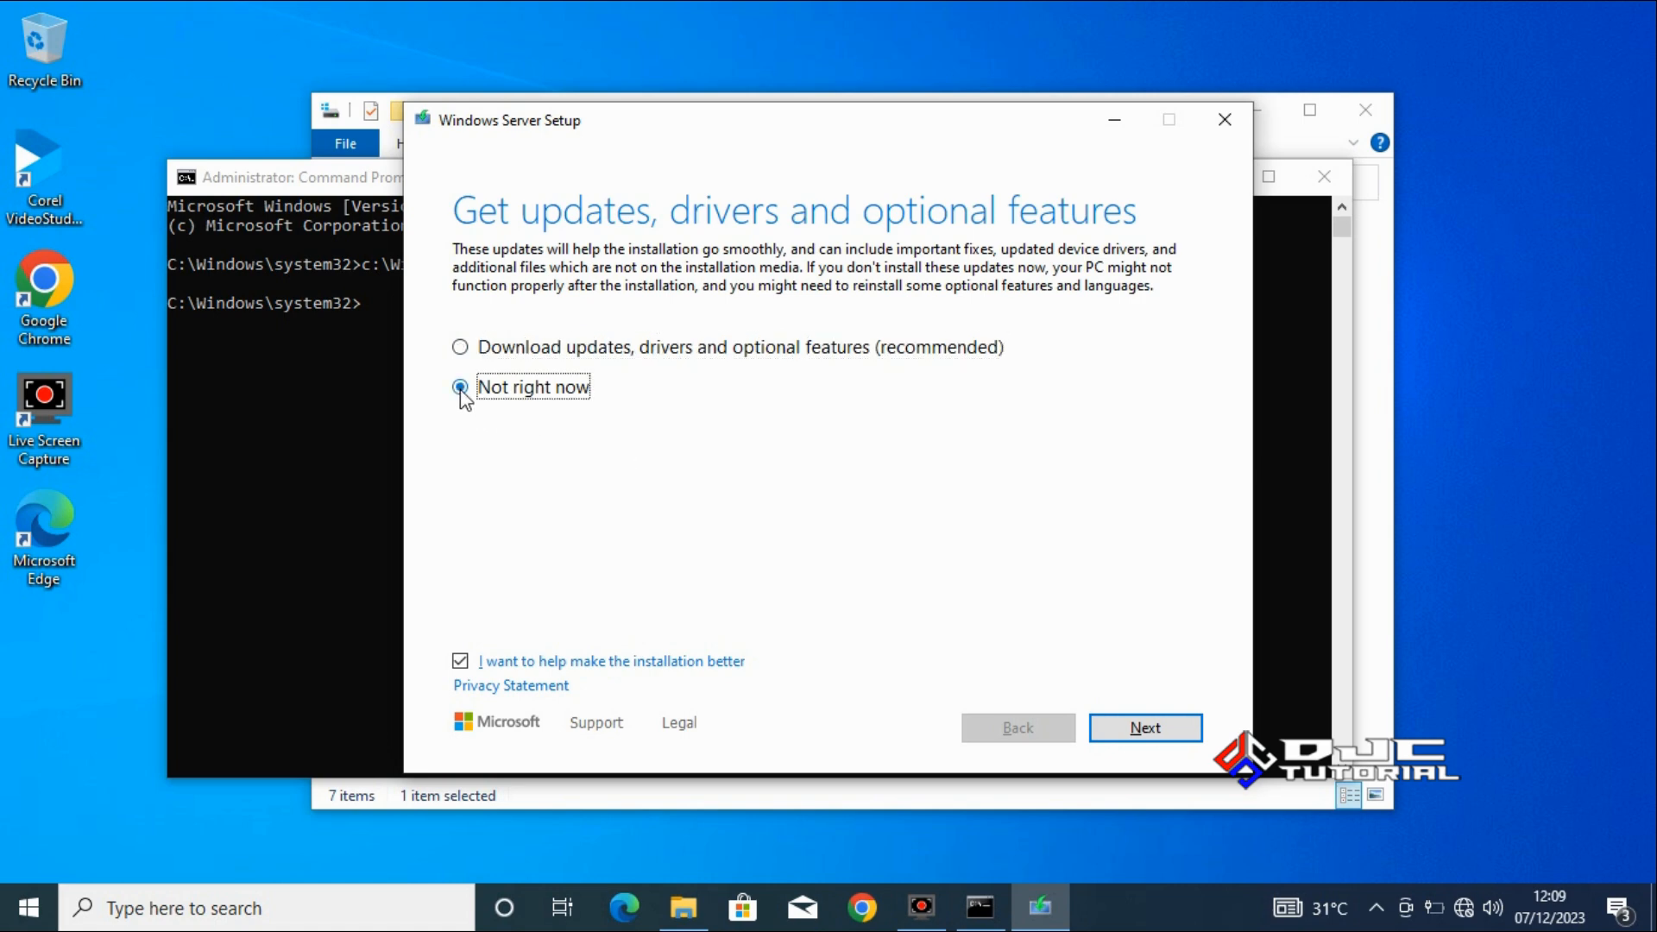
left_click(1141, 735)
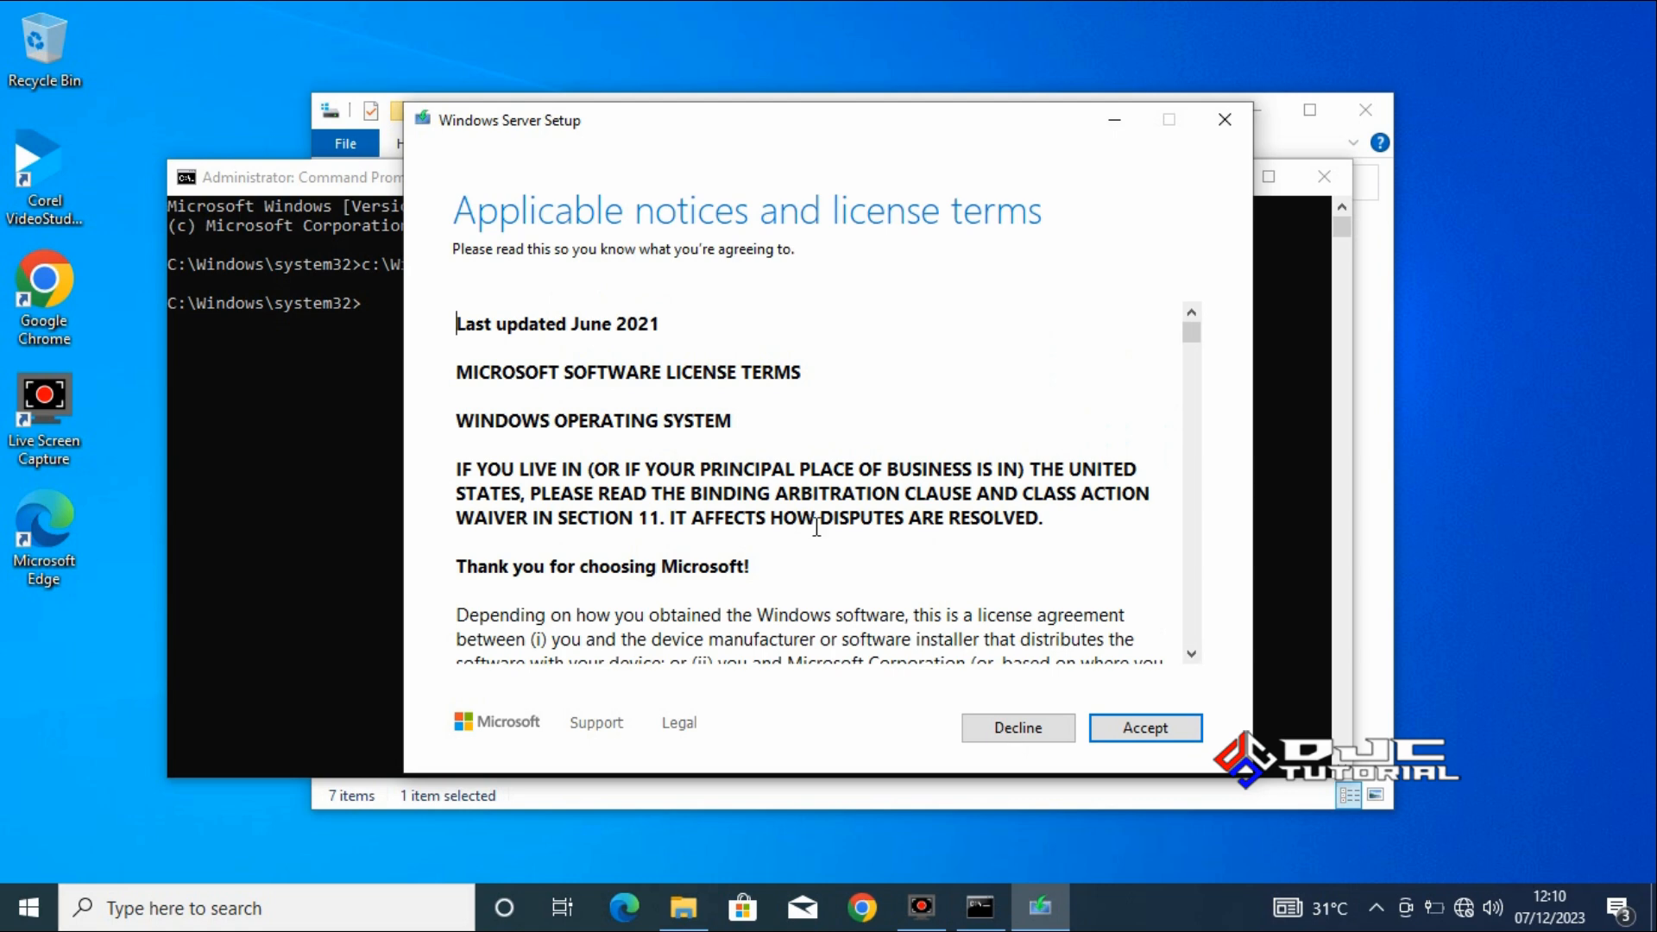
left_click(1145, 729)
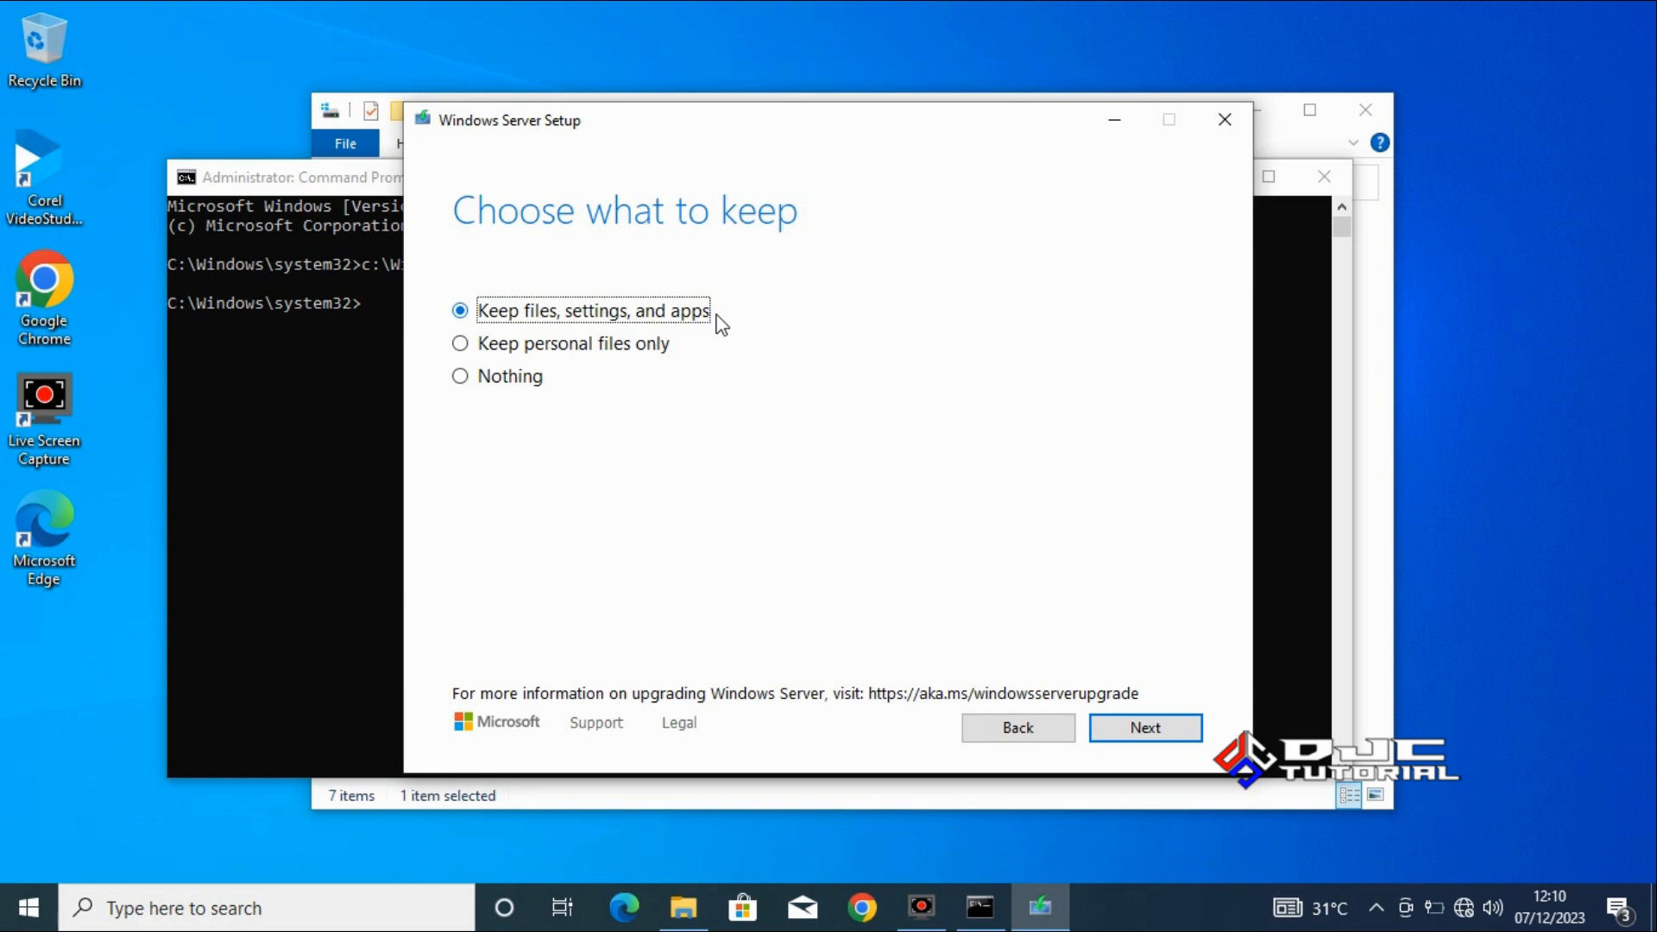
Choose to keep files, settings, and apps, and start the Windows 11 Pro installation.
left_click(461, 345)
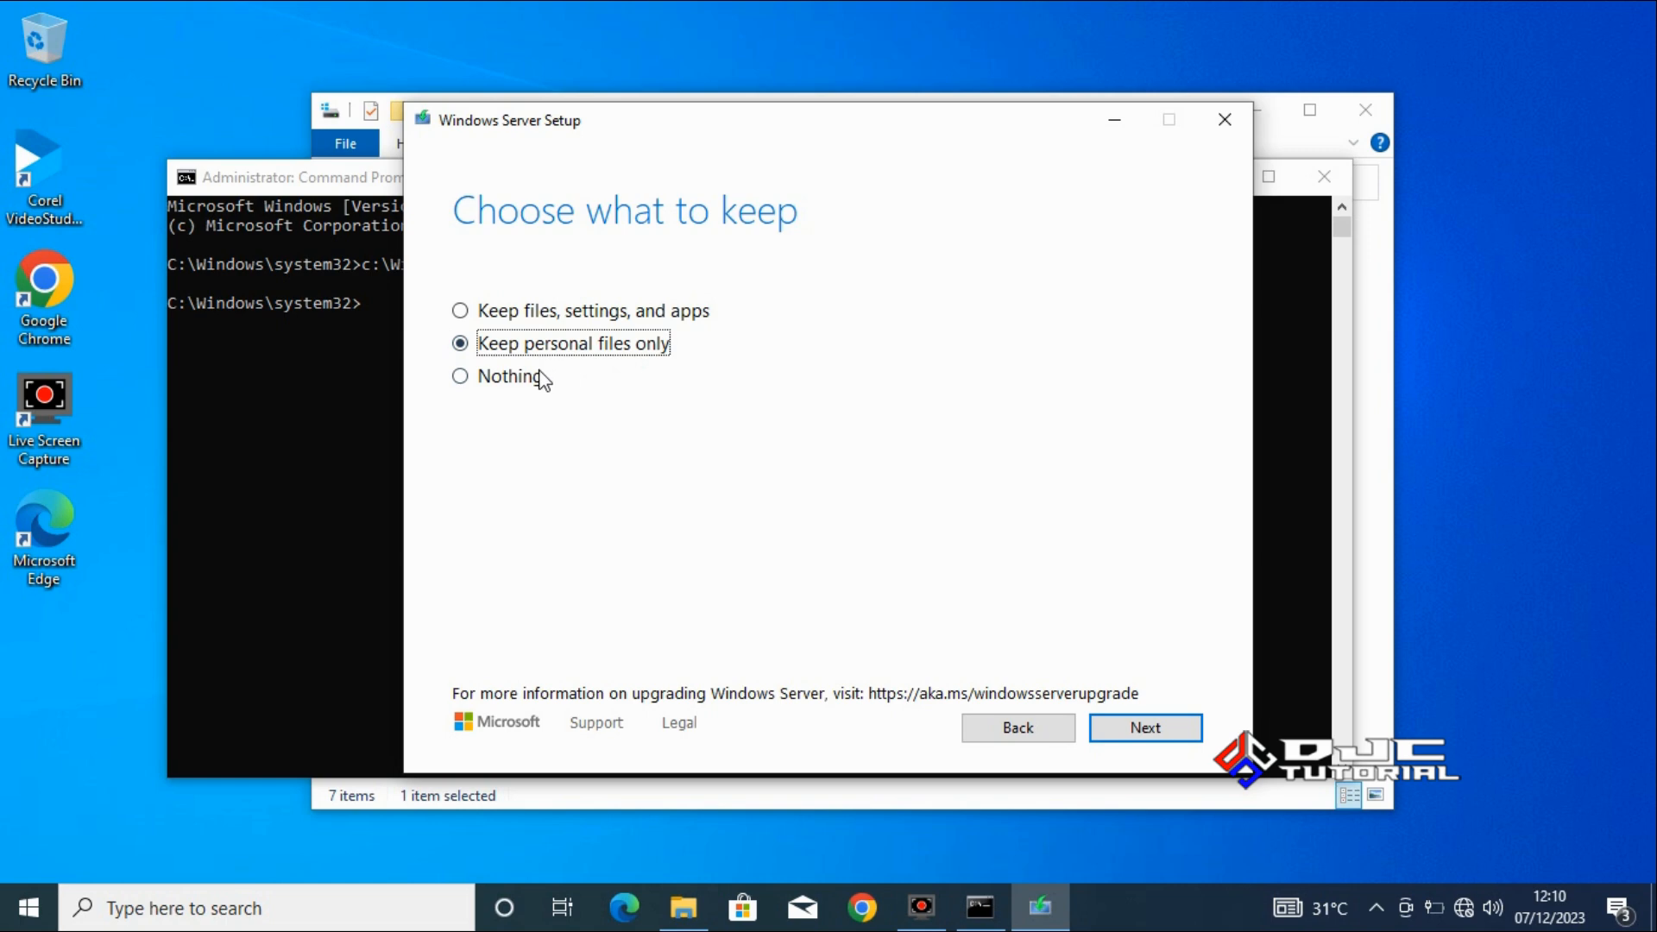
left_click(463, 380)
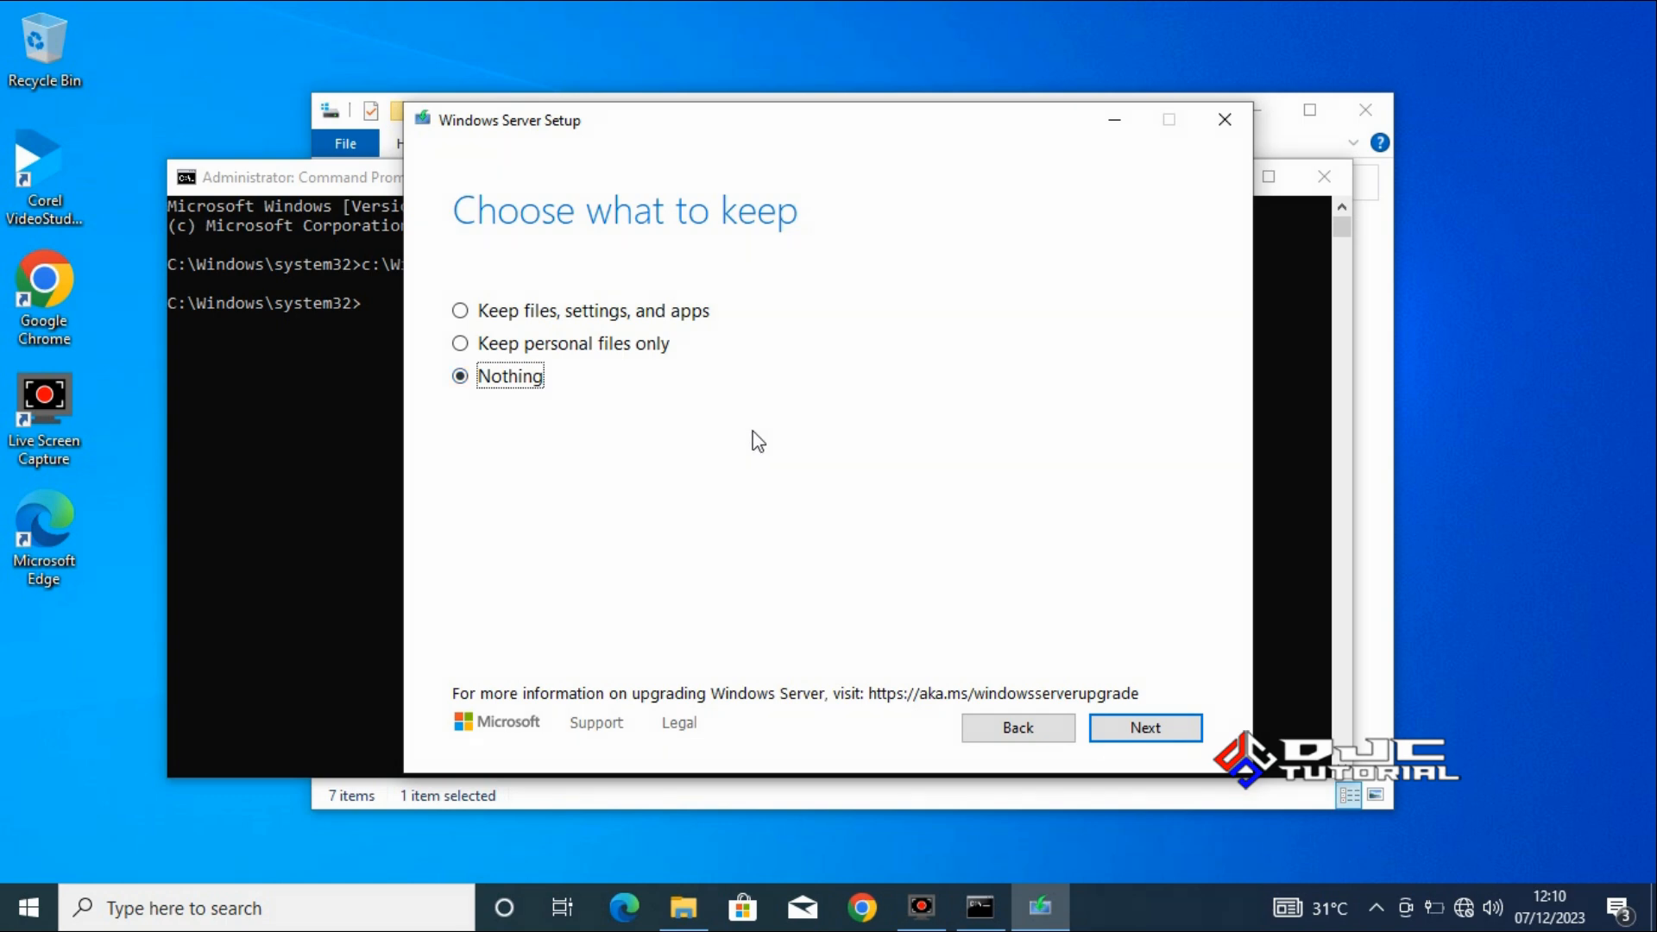
left_click(464, 313)
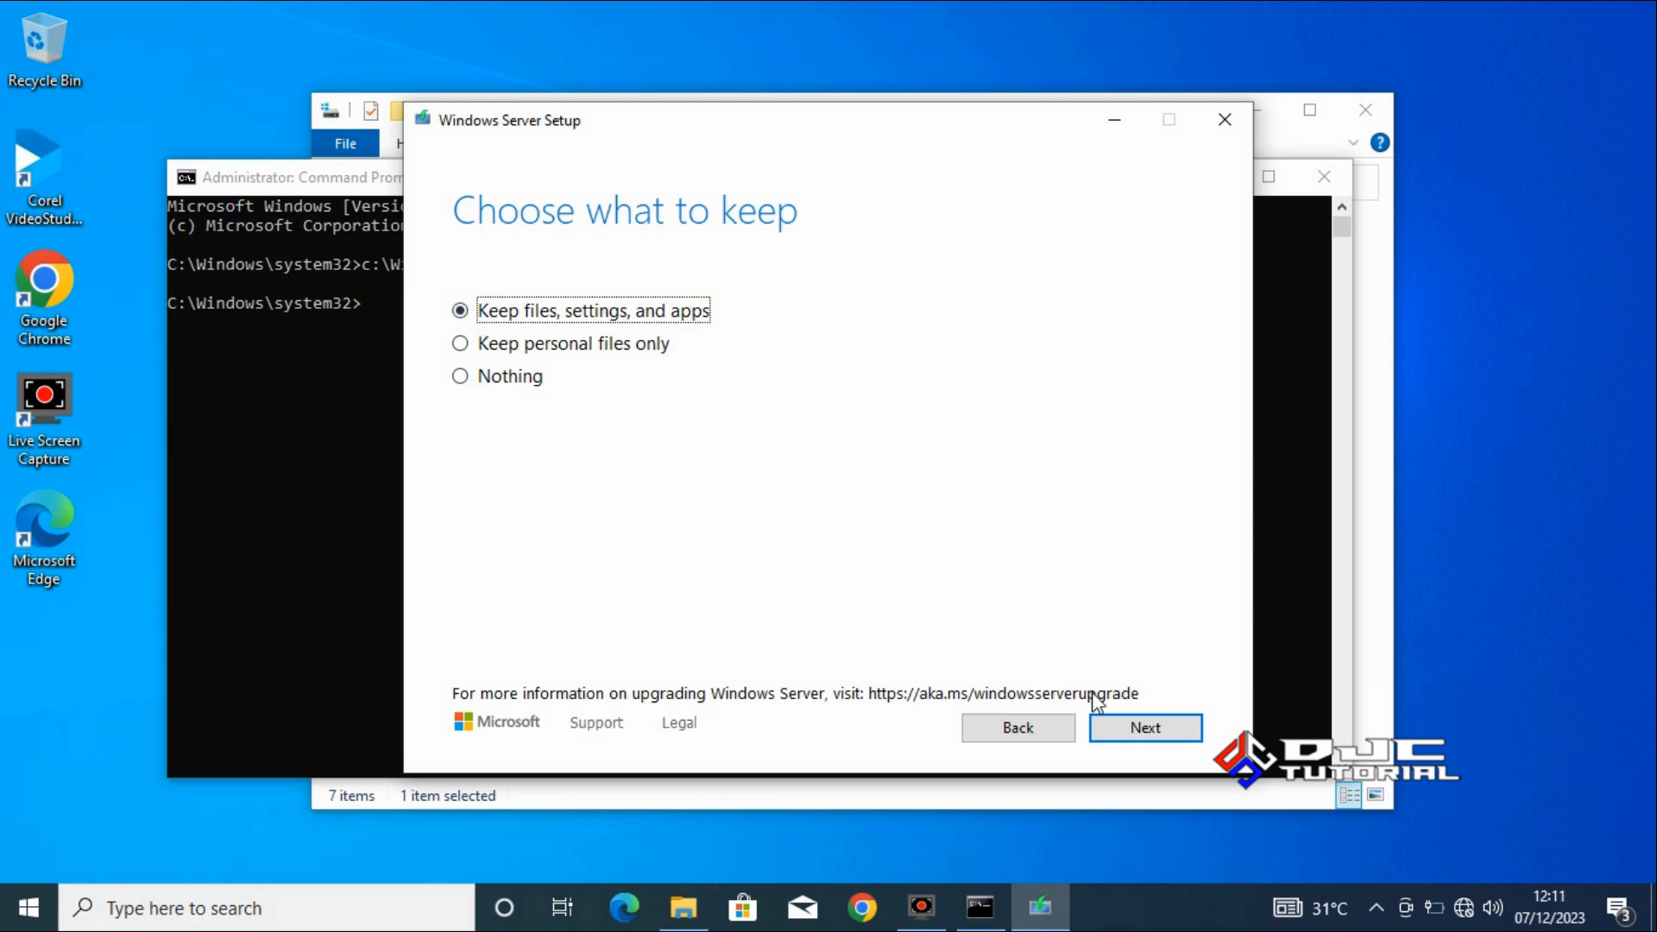
left_click(1146, 729)
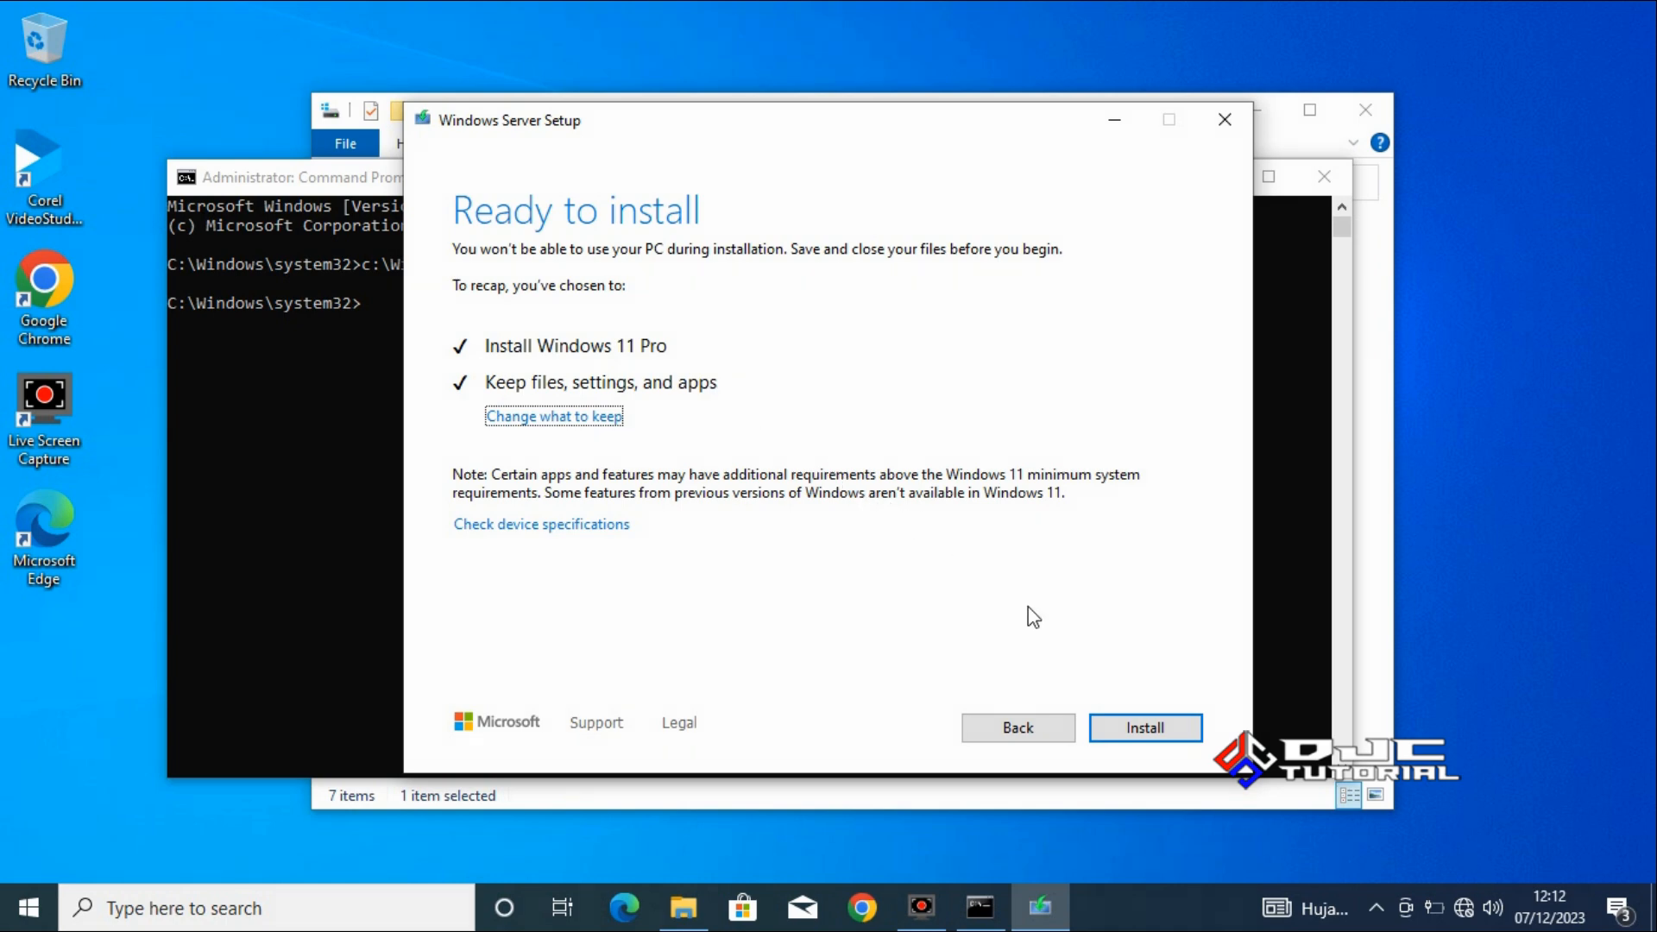
left_click(1145, 730)
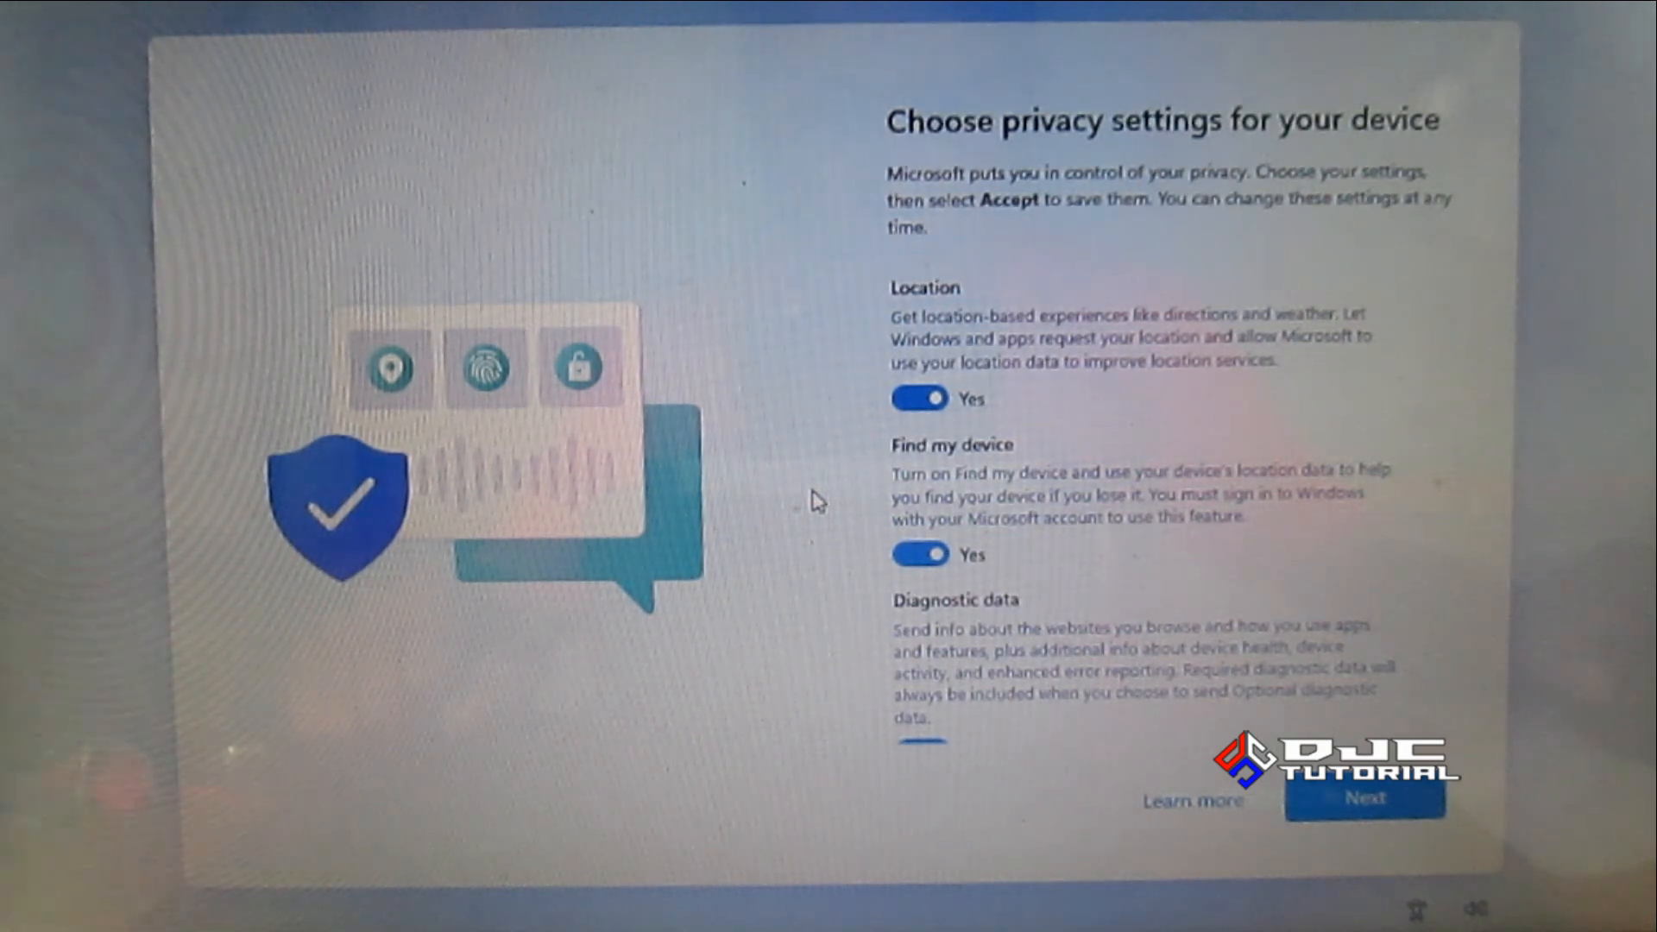
Go through the device privacy settings and accept them with every option left enabled.
left_click(1333, 800)
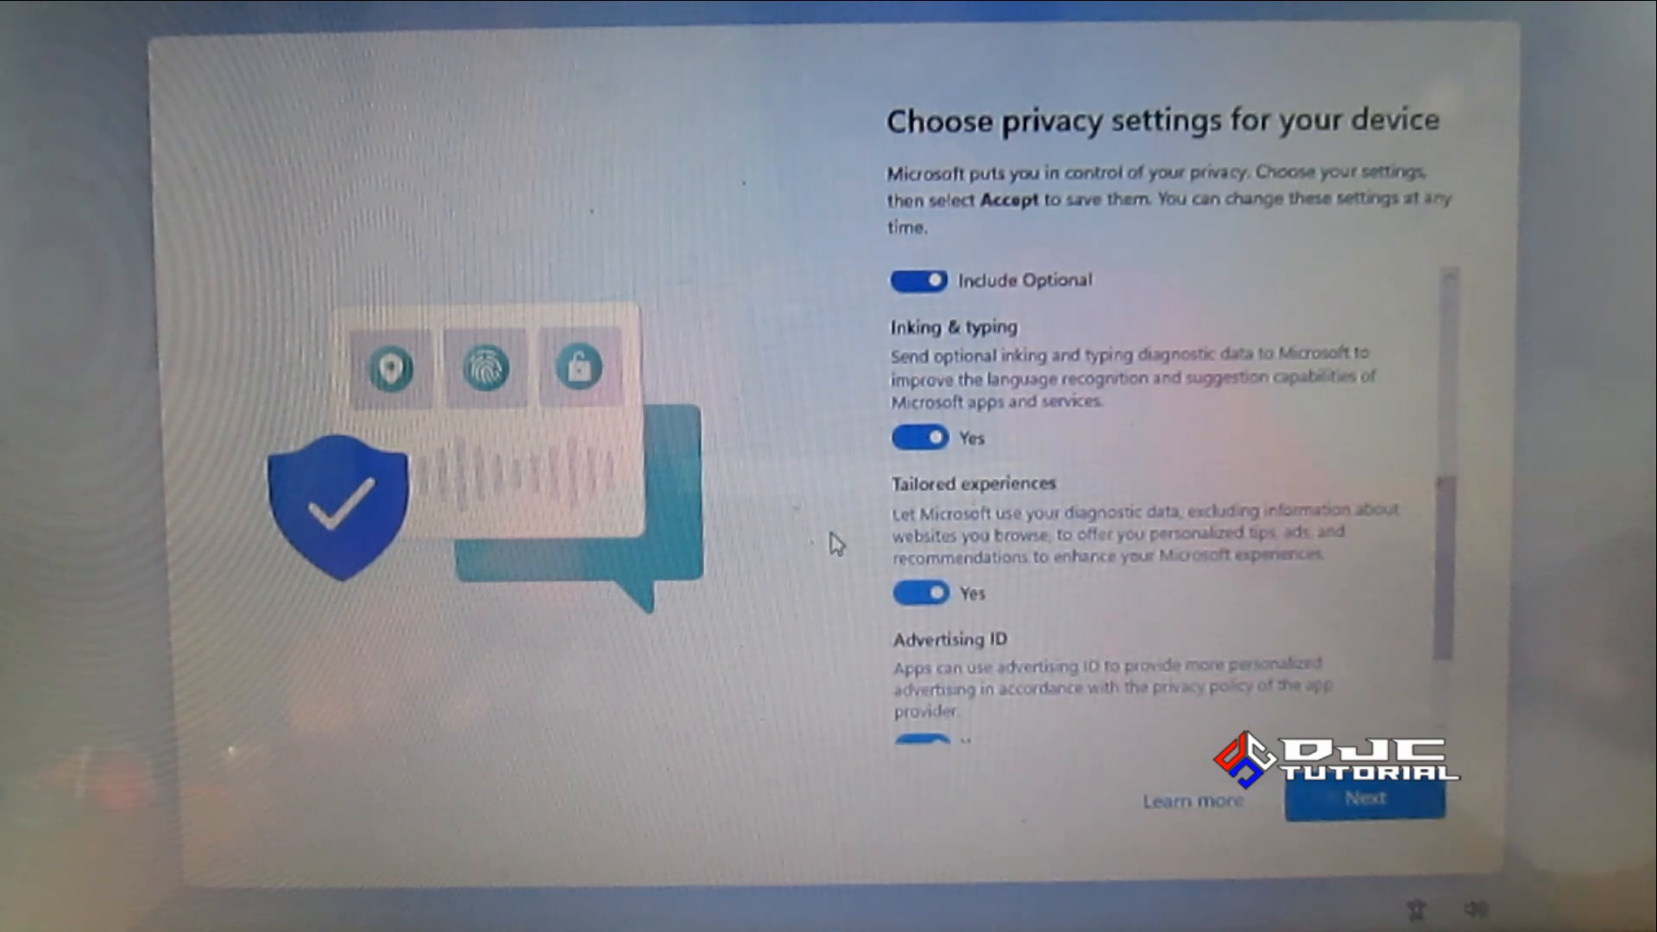
left_click(1337, 803)
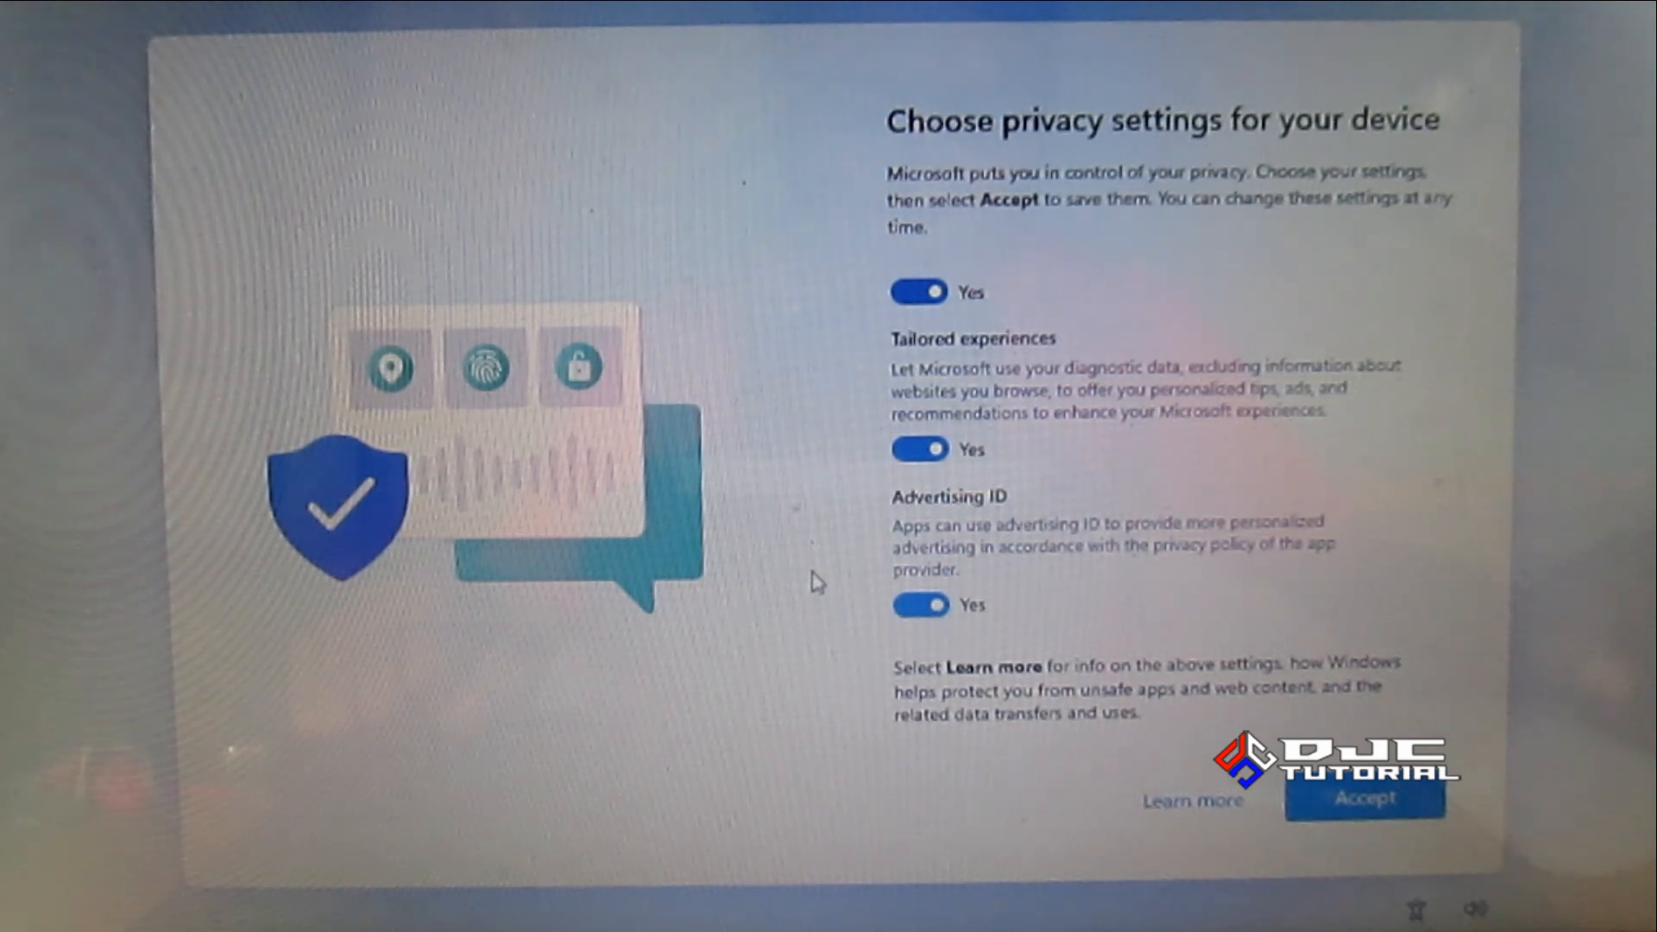
left_click(1357, 803)
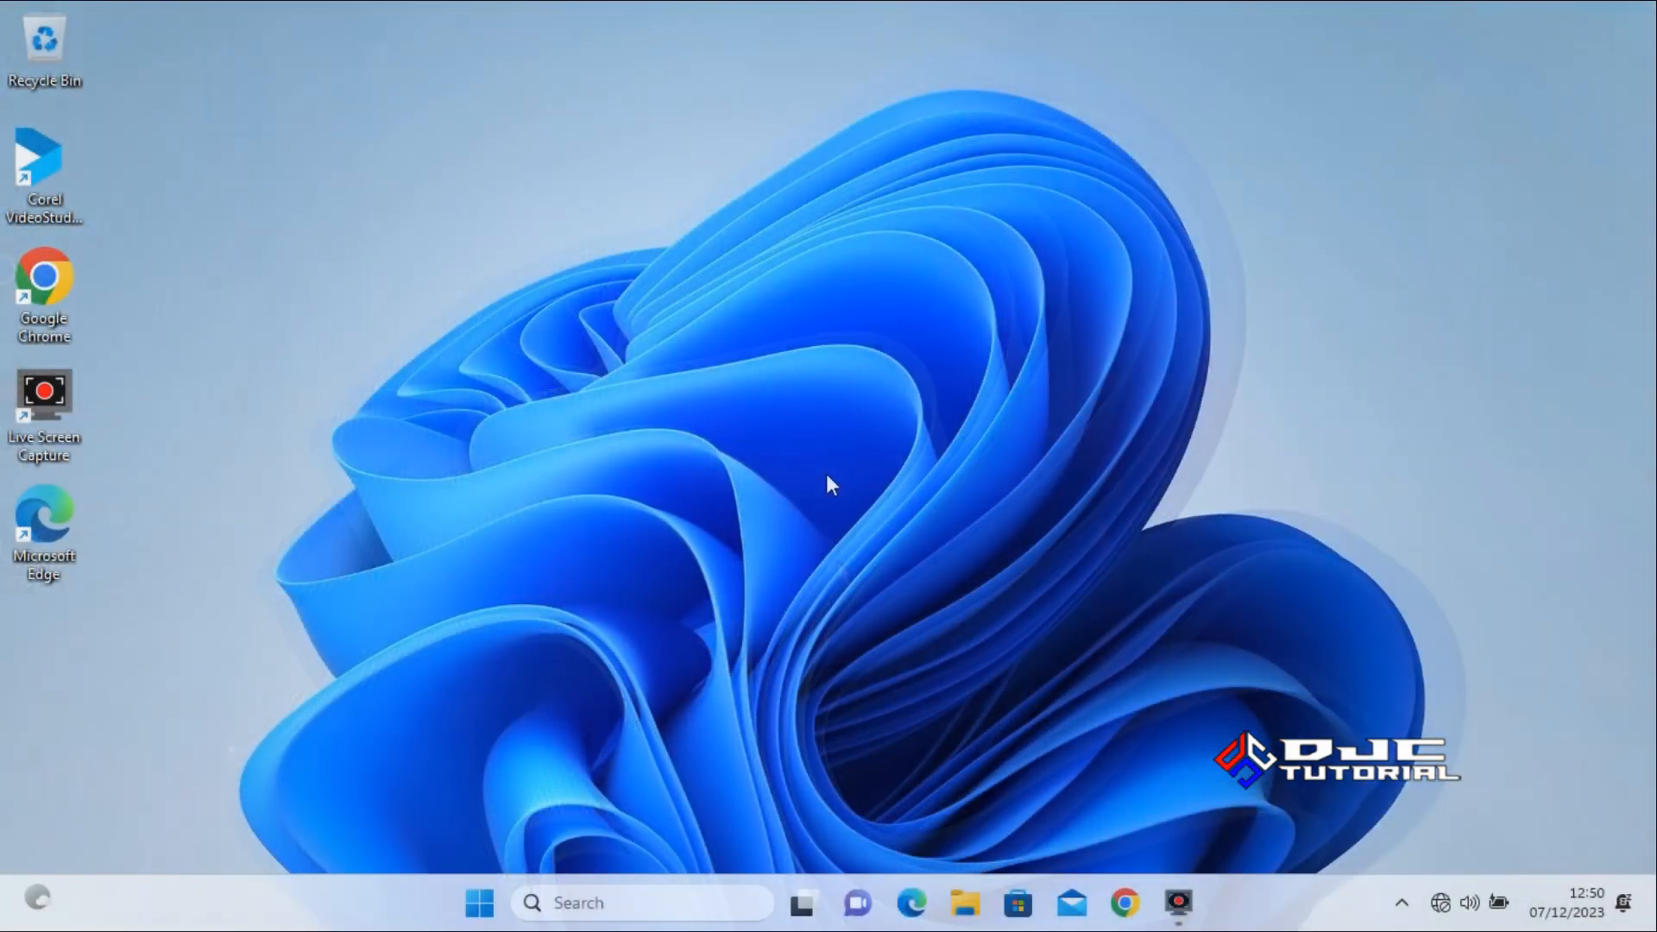
Check the new Start menu and the contents of the Downloads, Documents, Pictures, Music and Videos folders in File Explorer.
key("super")
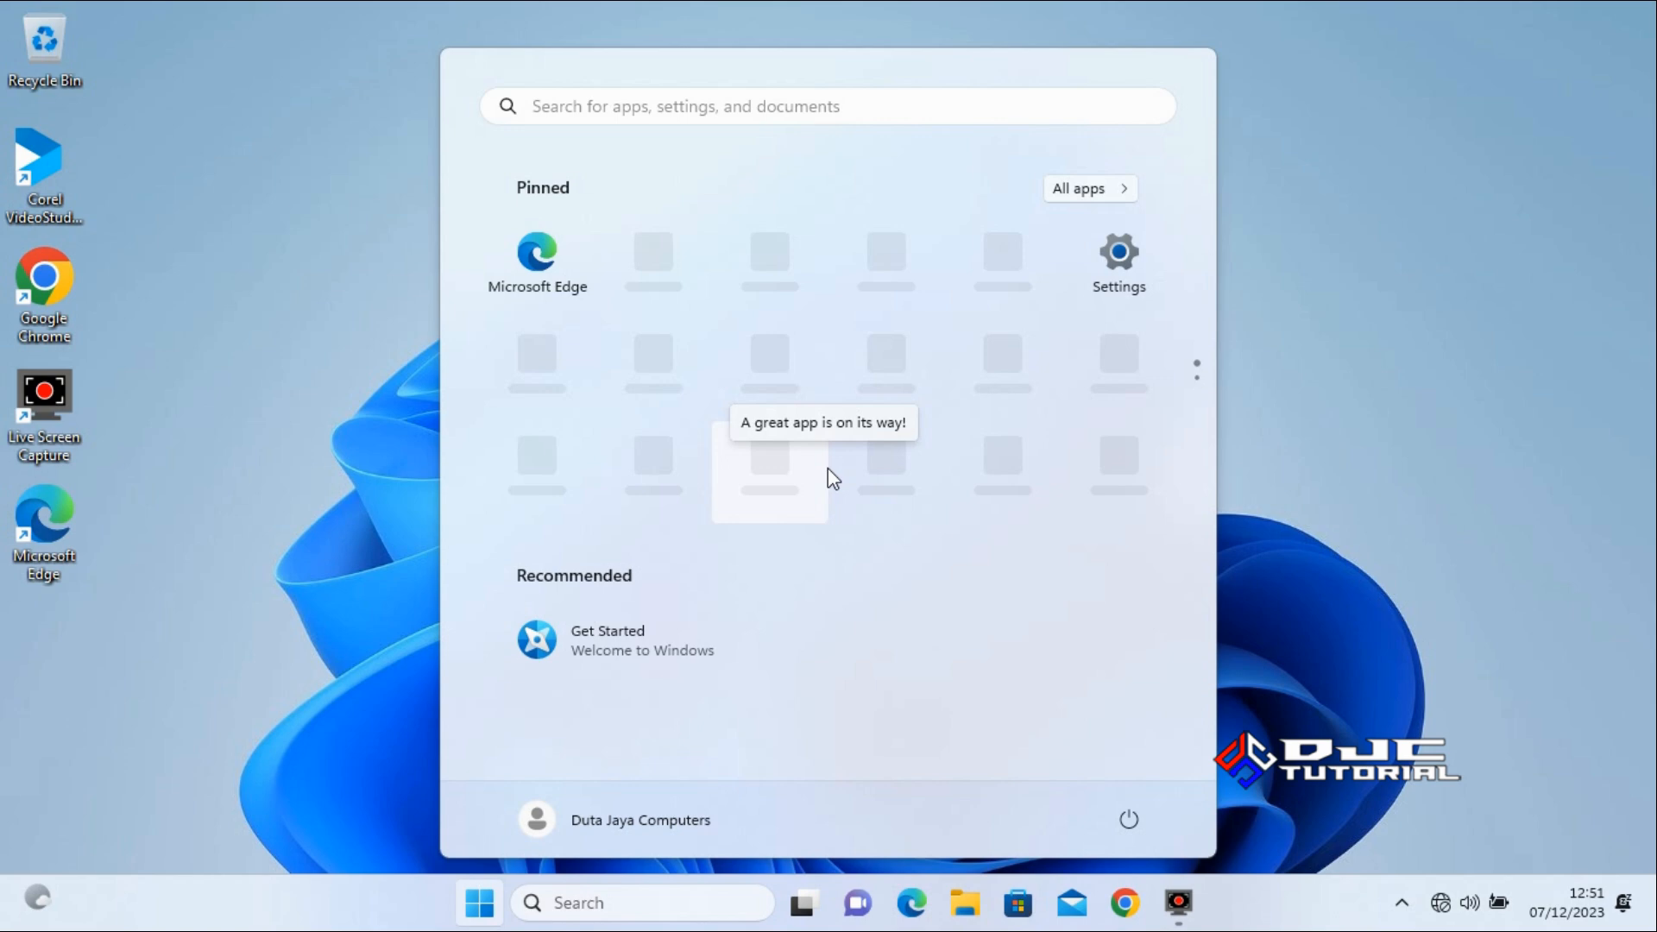
left_click(960, 896)
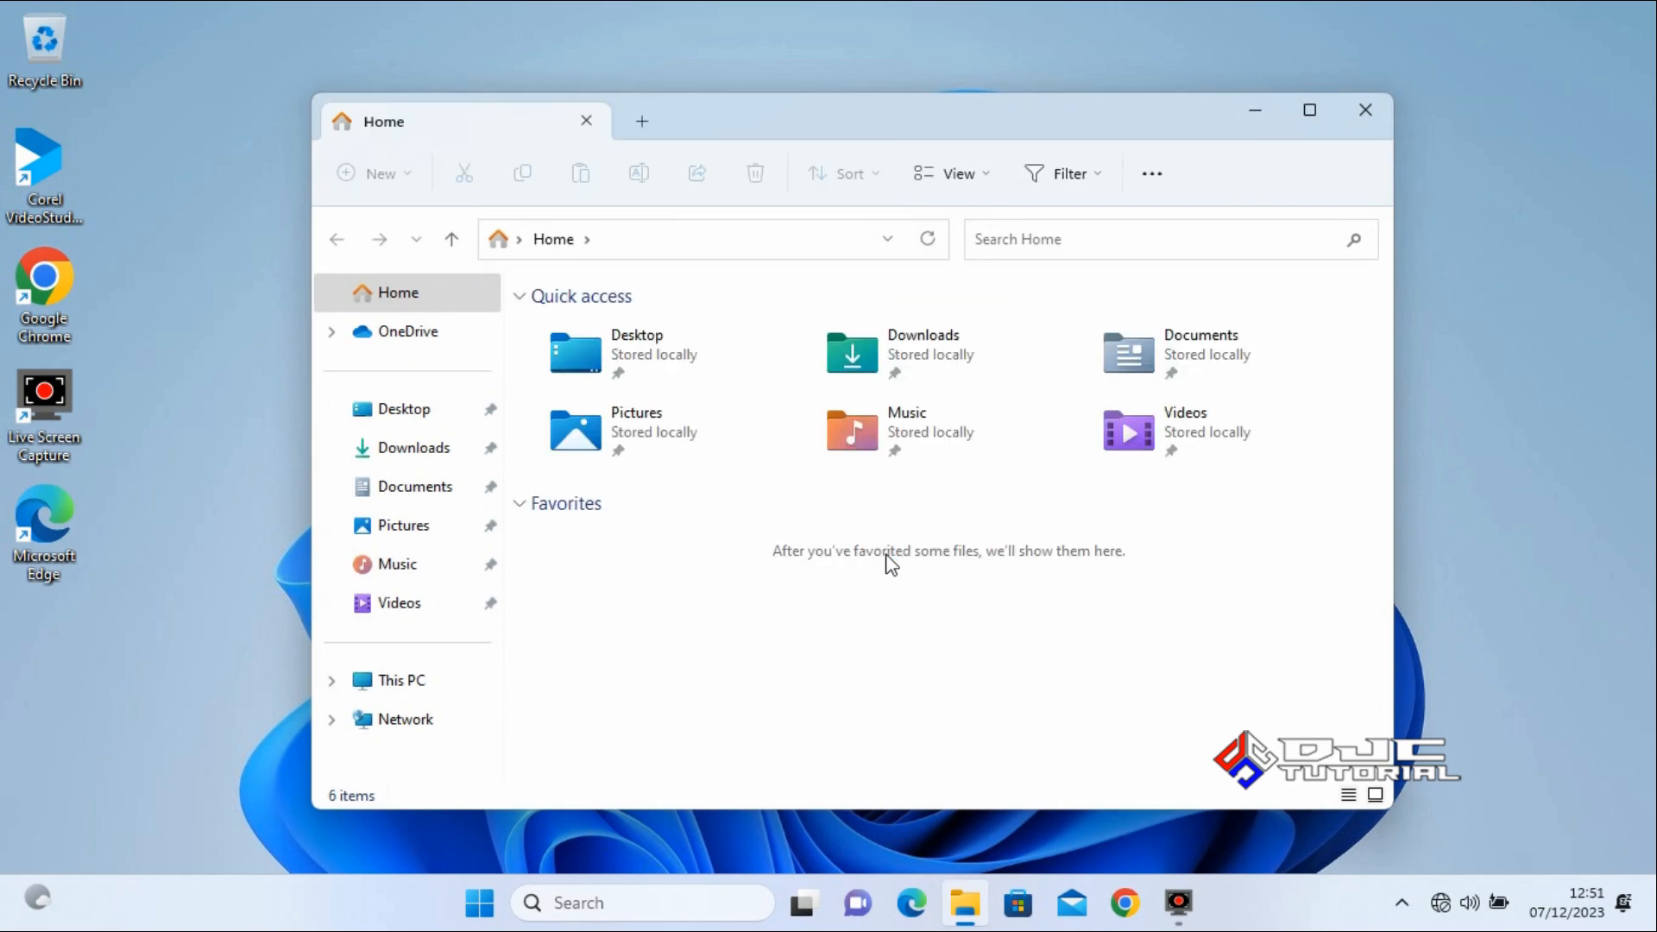
left_click(432, 449)
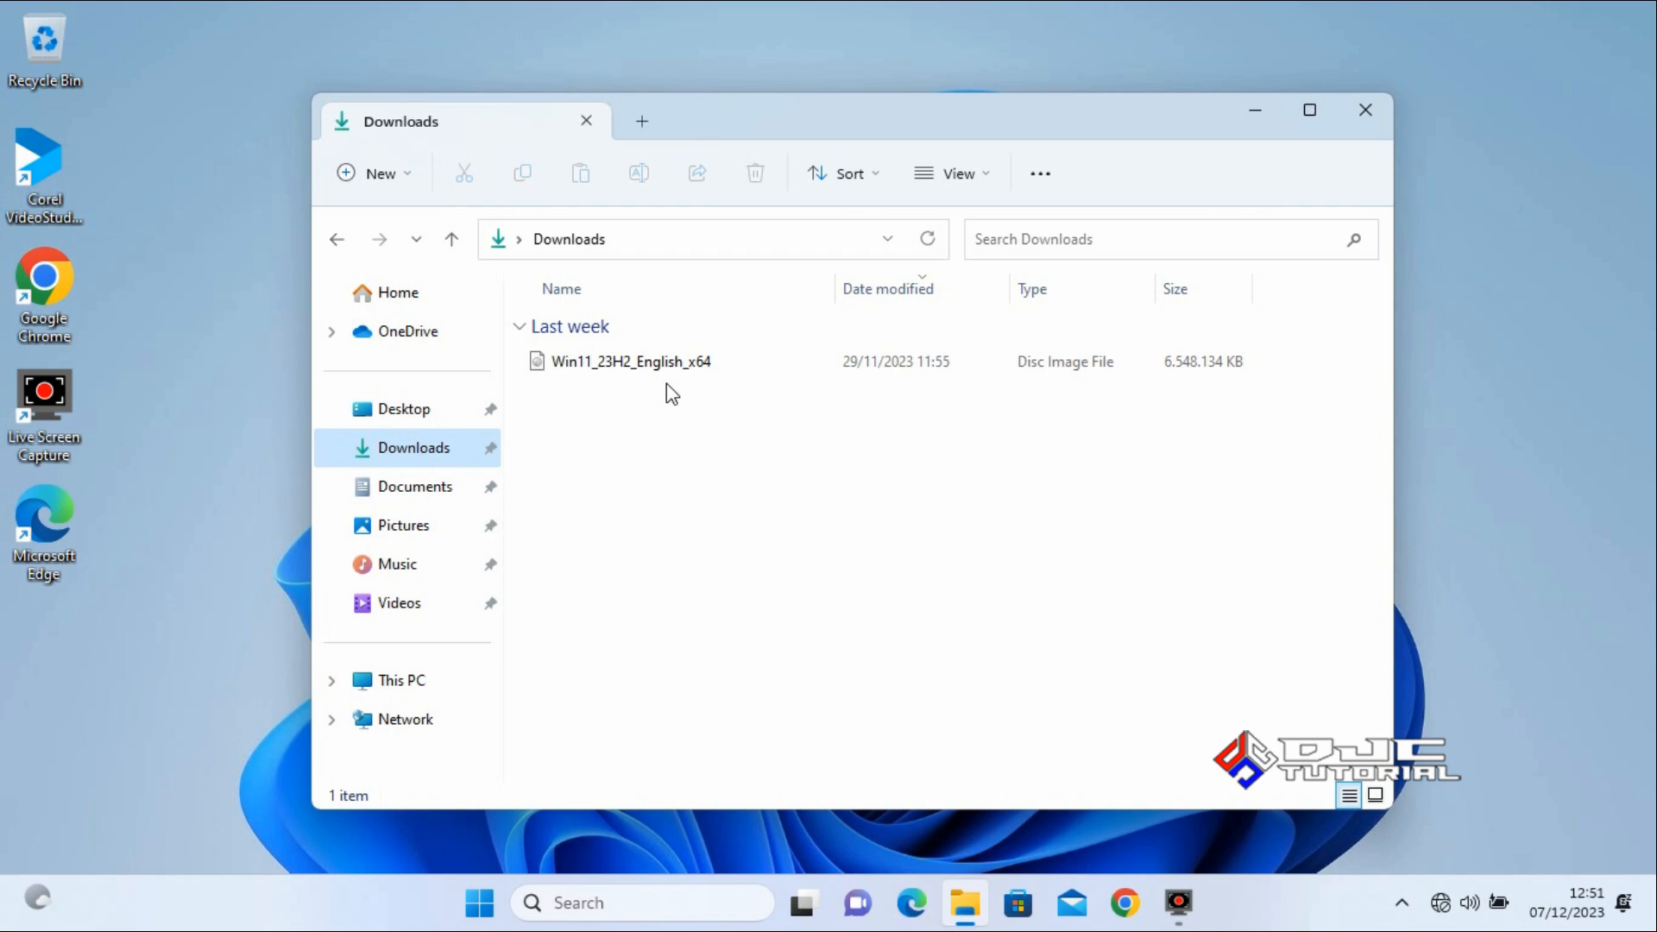
left_click(463, 489)
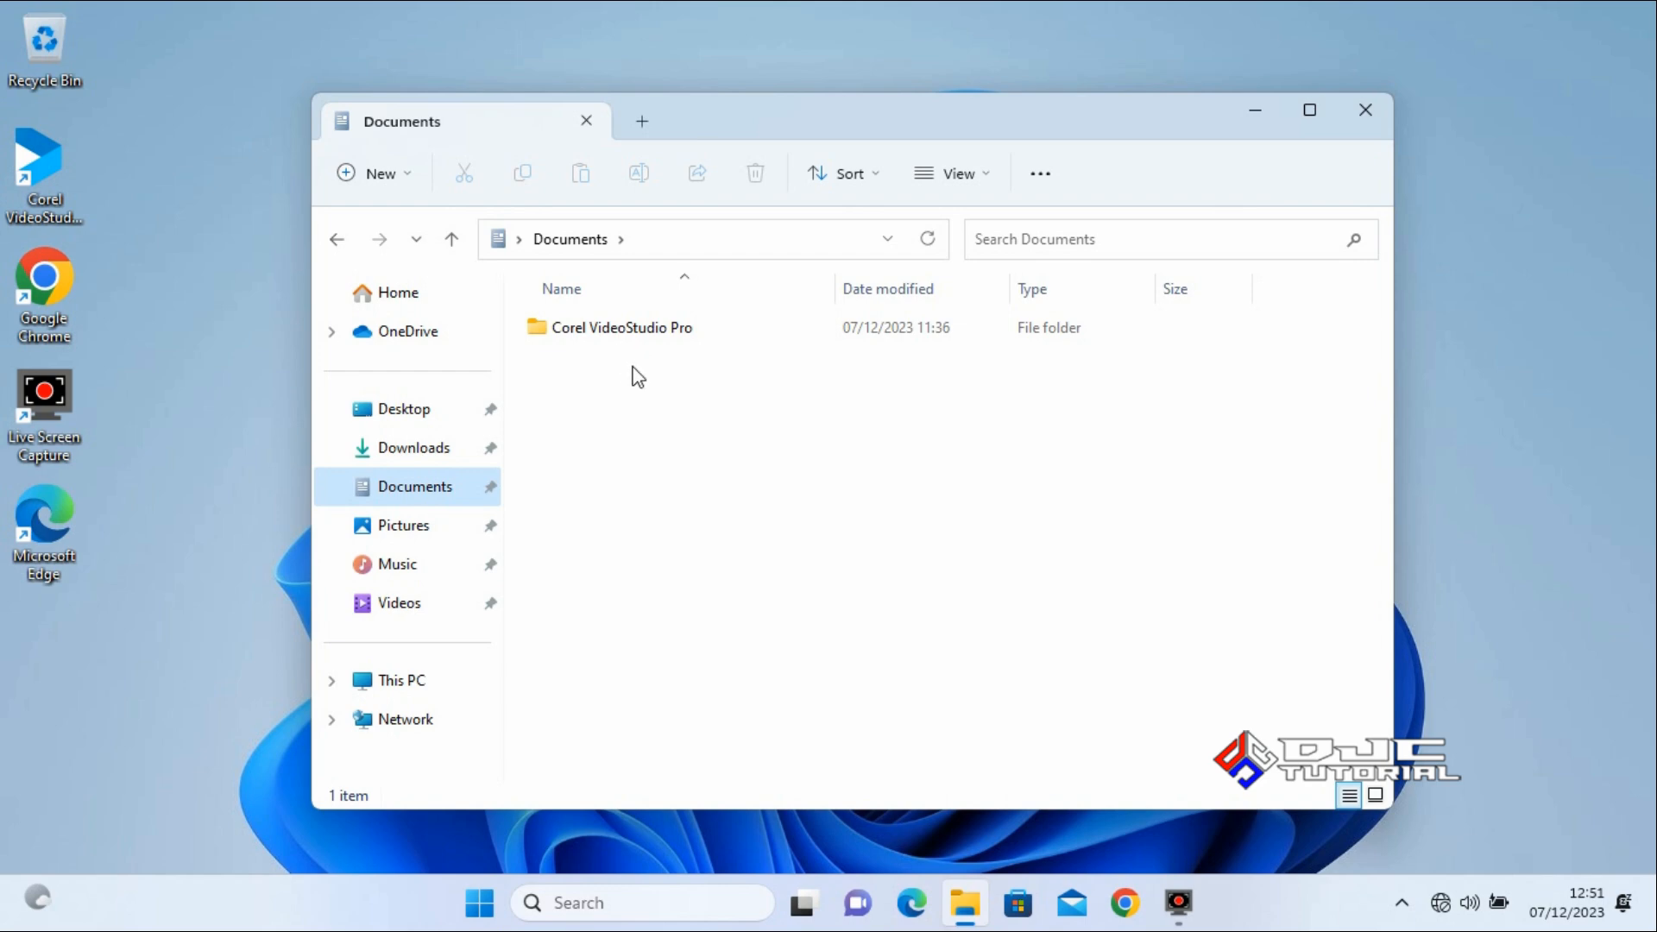
left_click(433, 528)
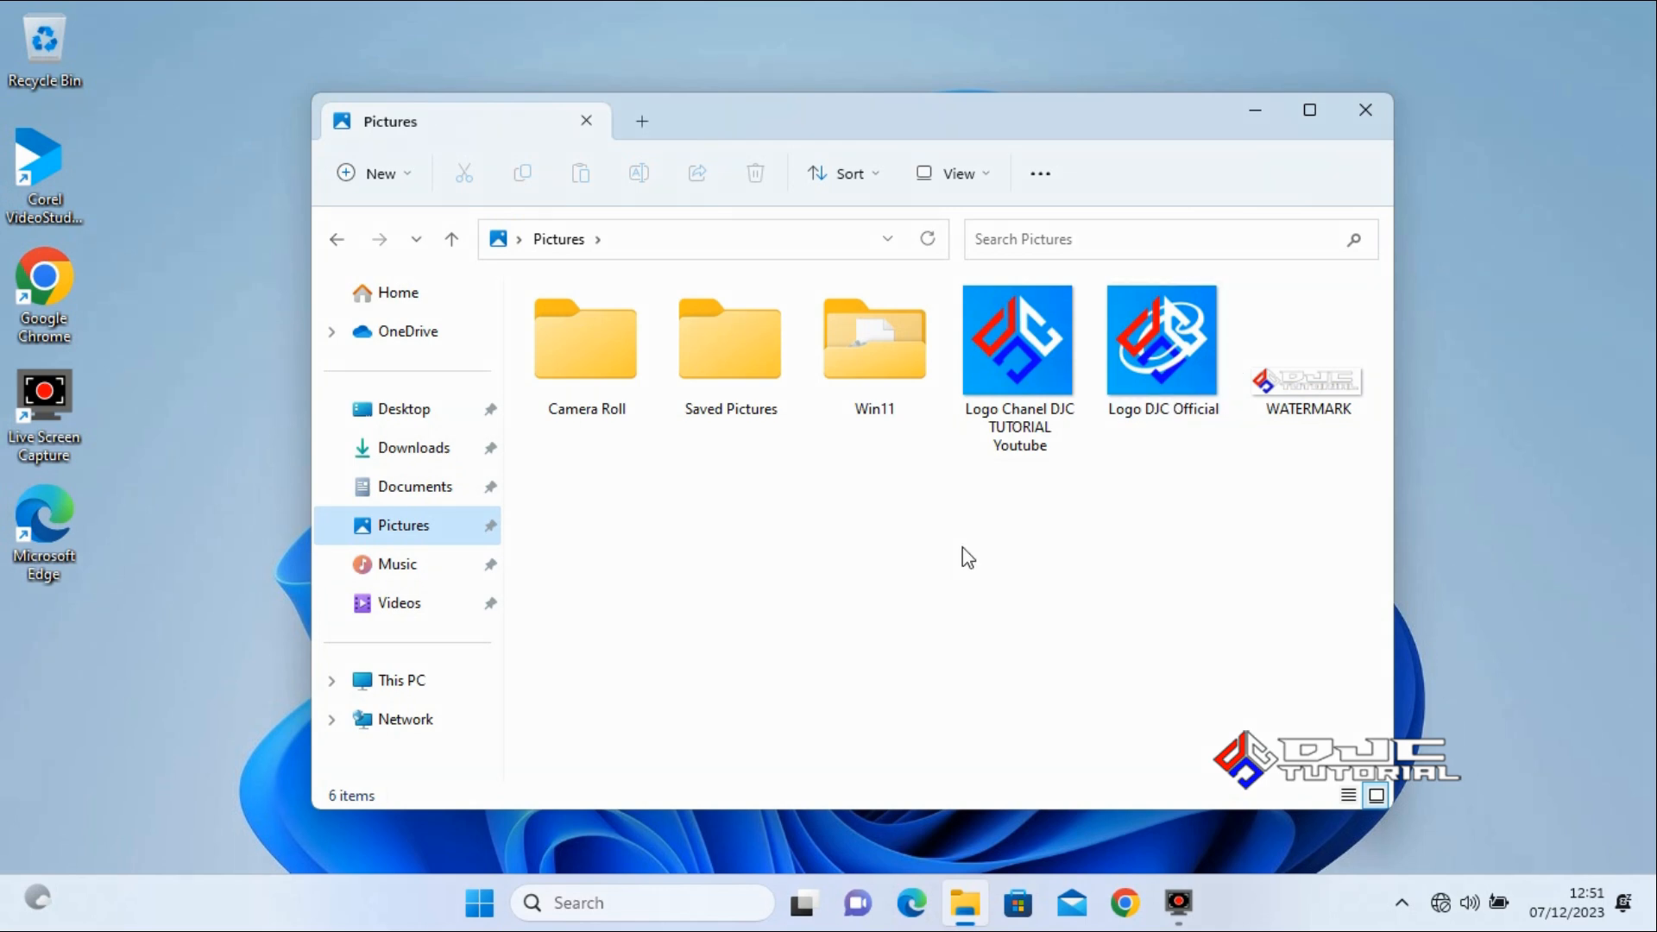
left_click(412, 574)
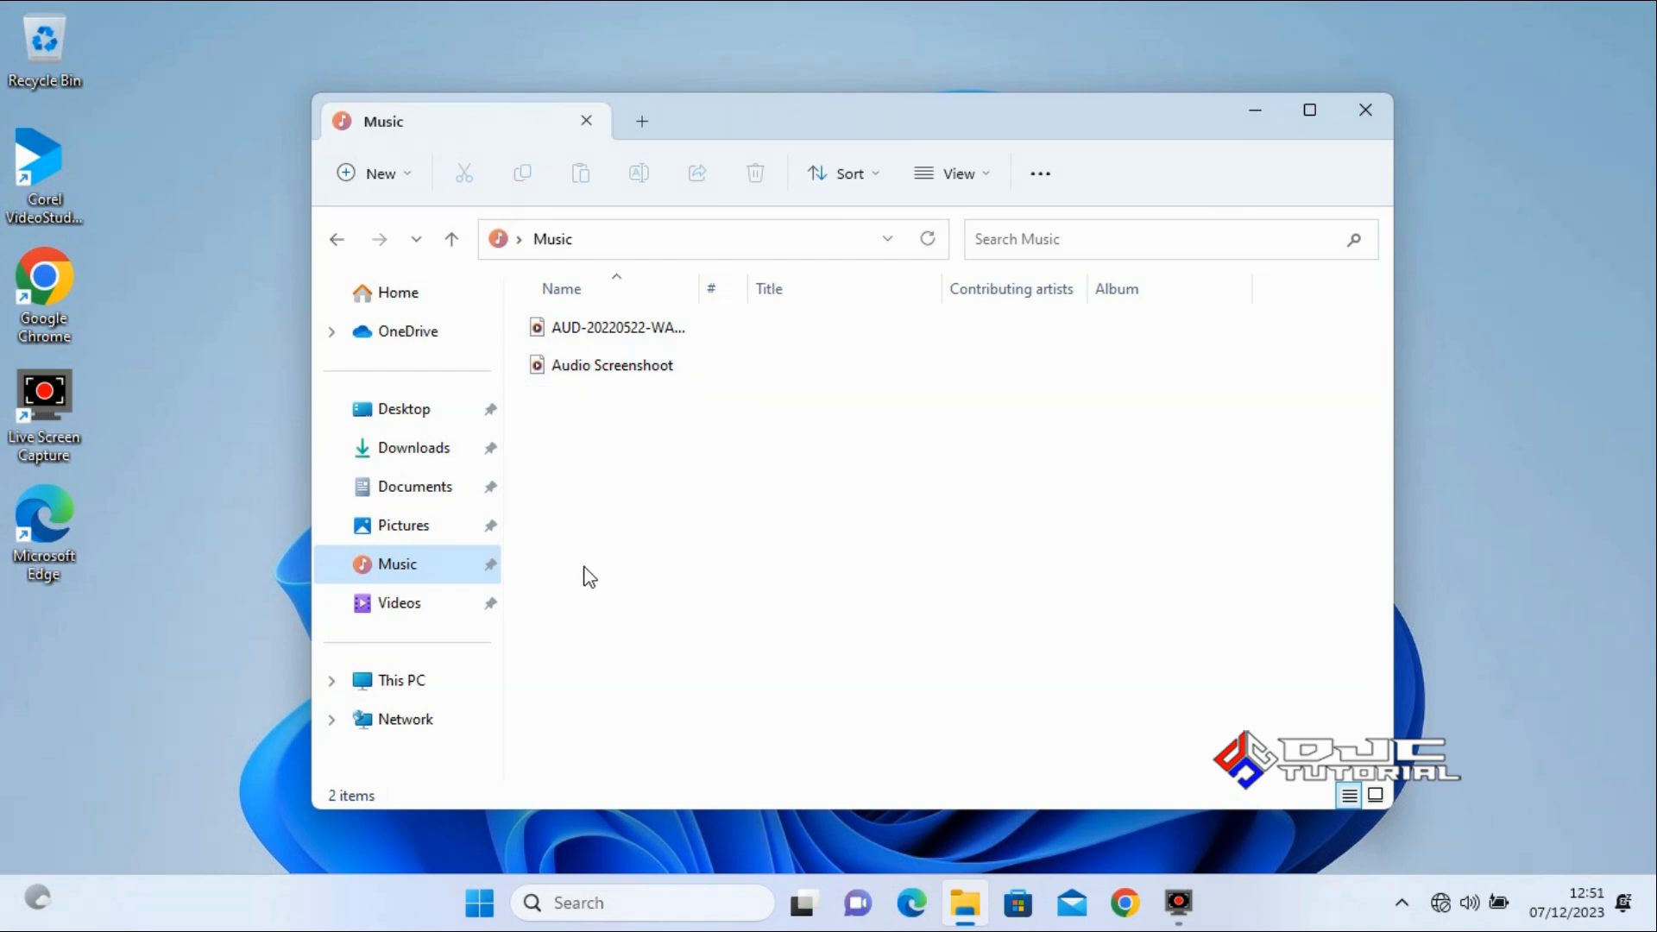
left_click(439, 618)
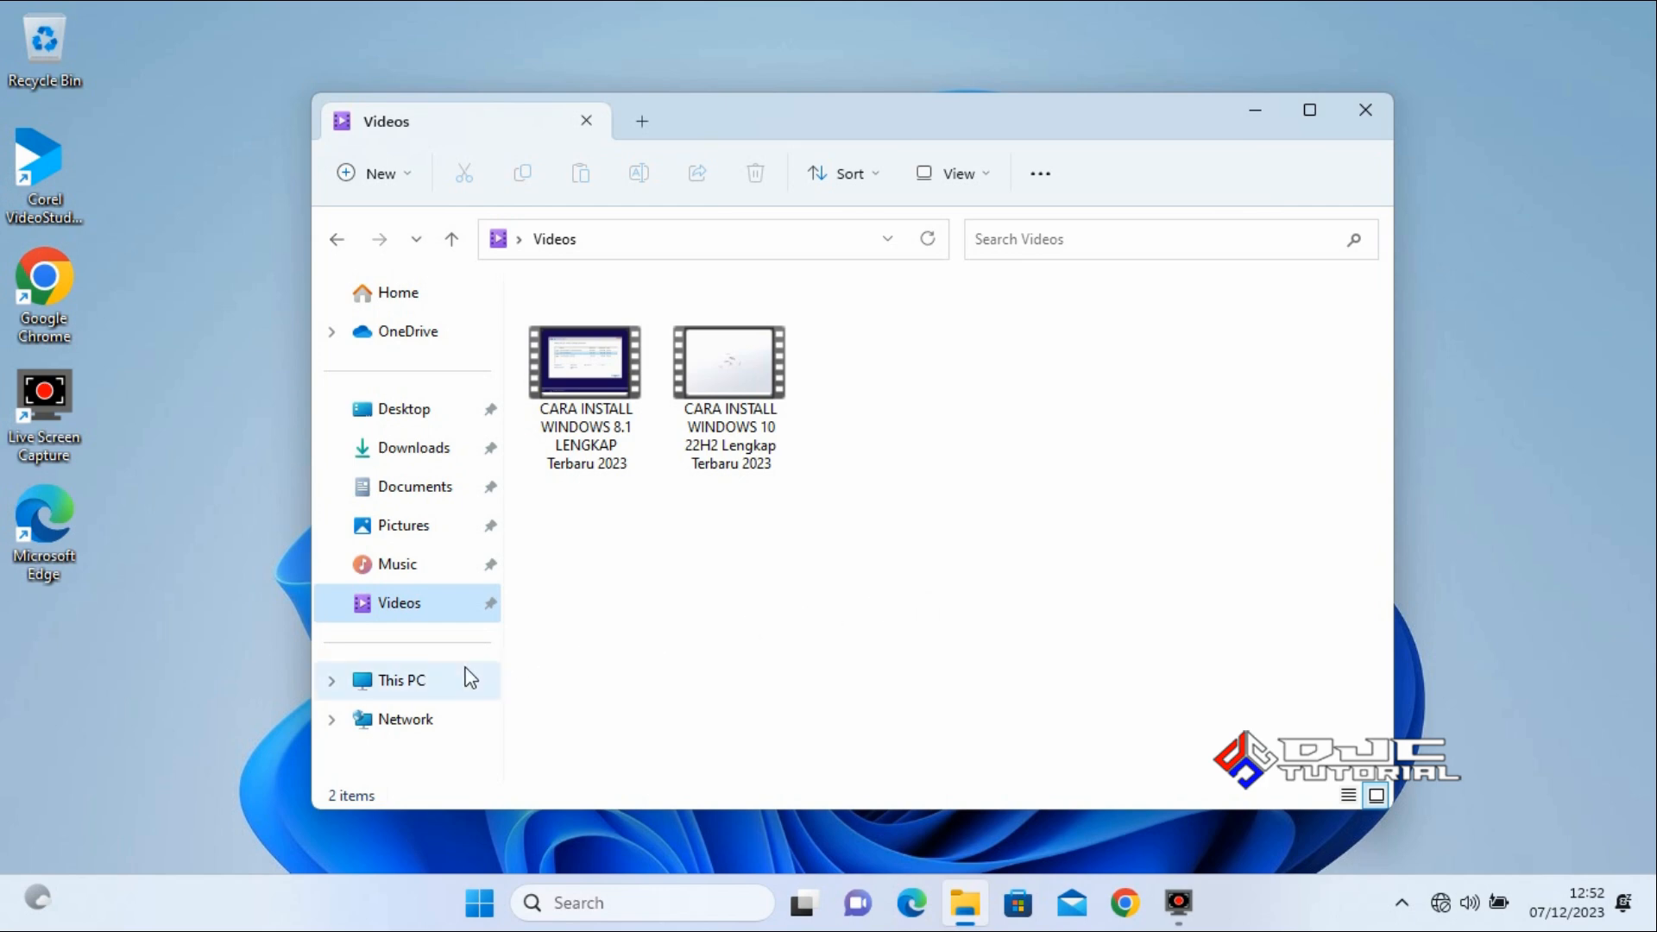
Open Computer Management for This PC, examine the device list in Device Manager, and close the window.
right_click(422, 690)
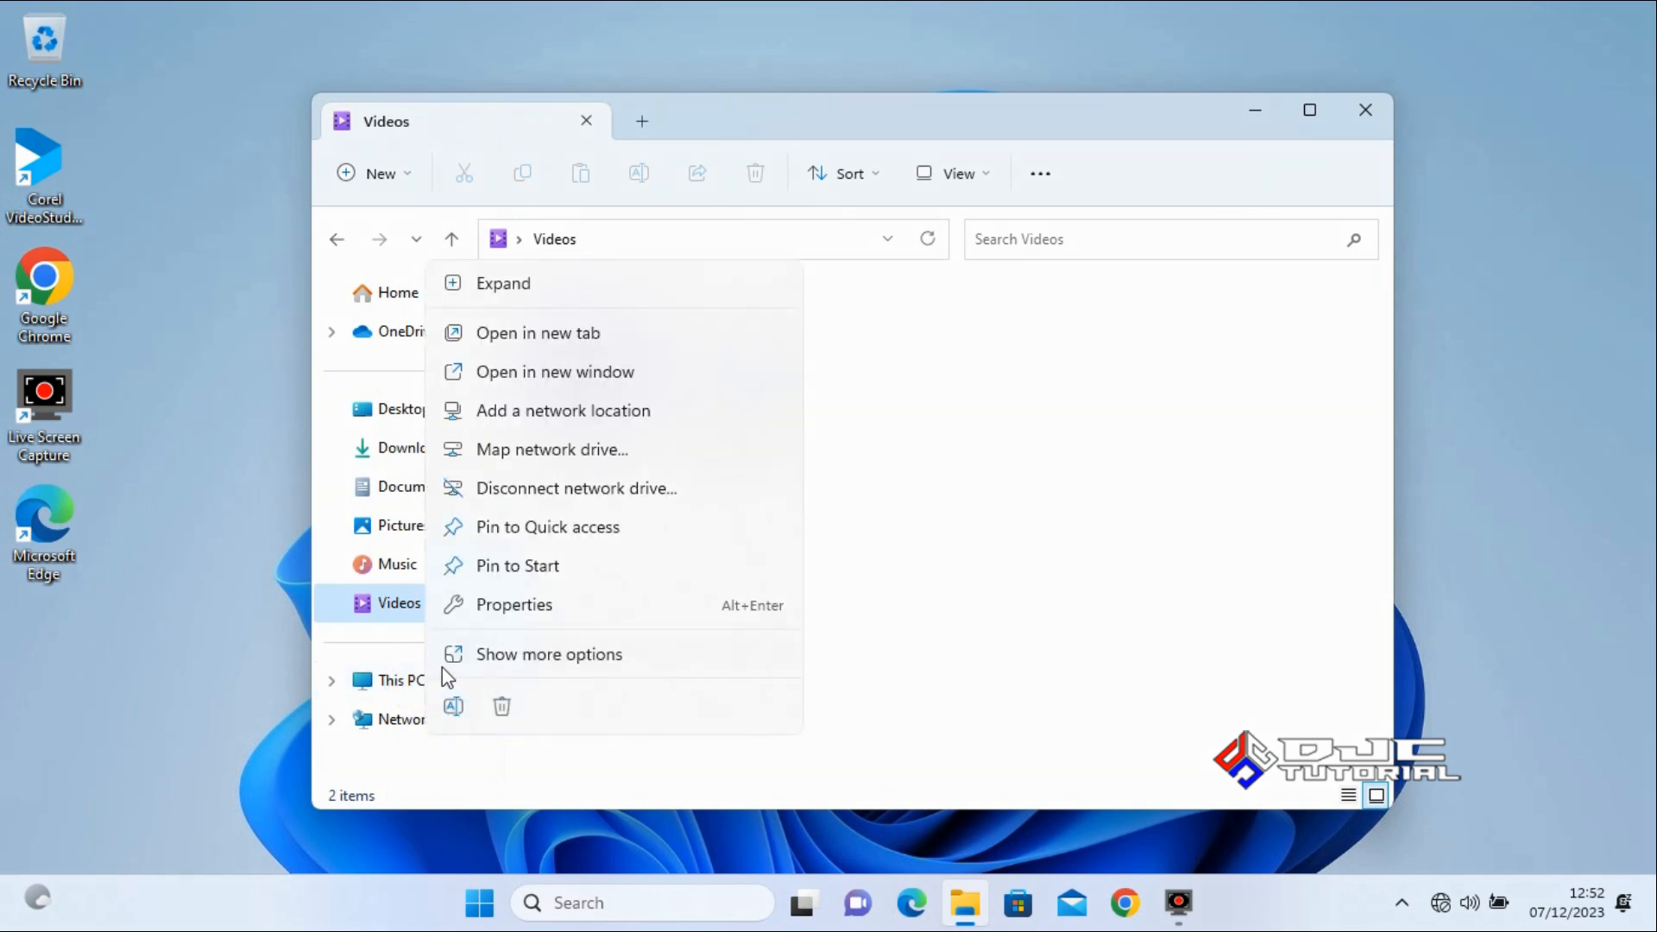
left_click(561, 656)
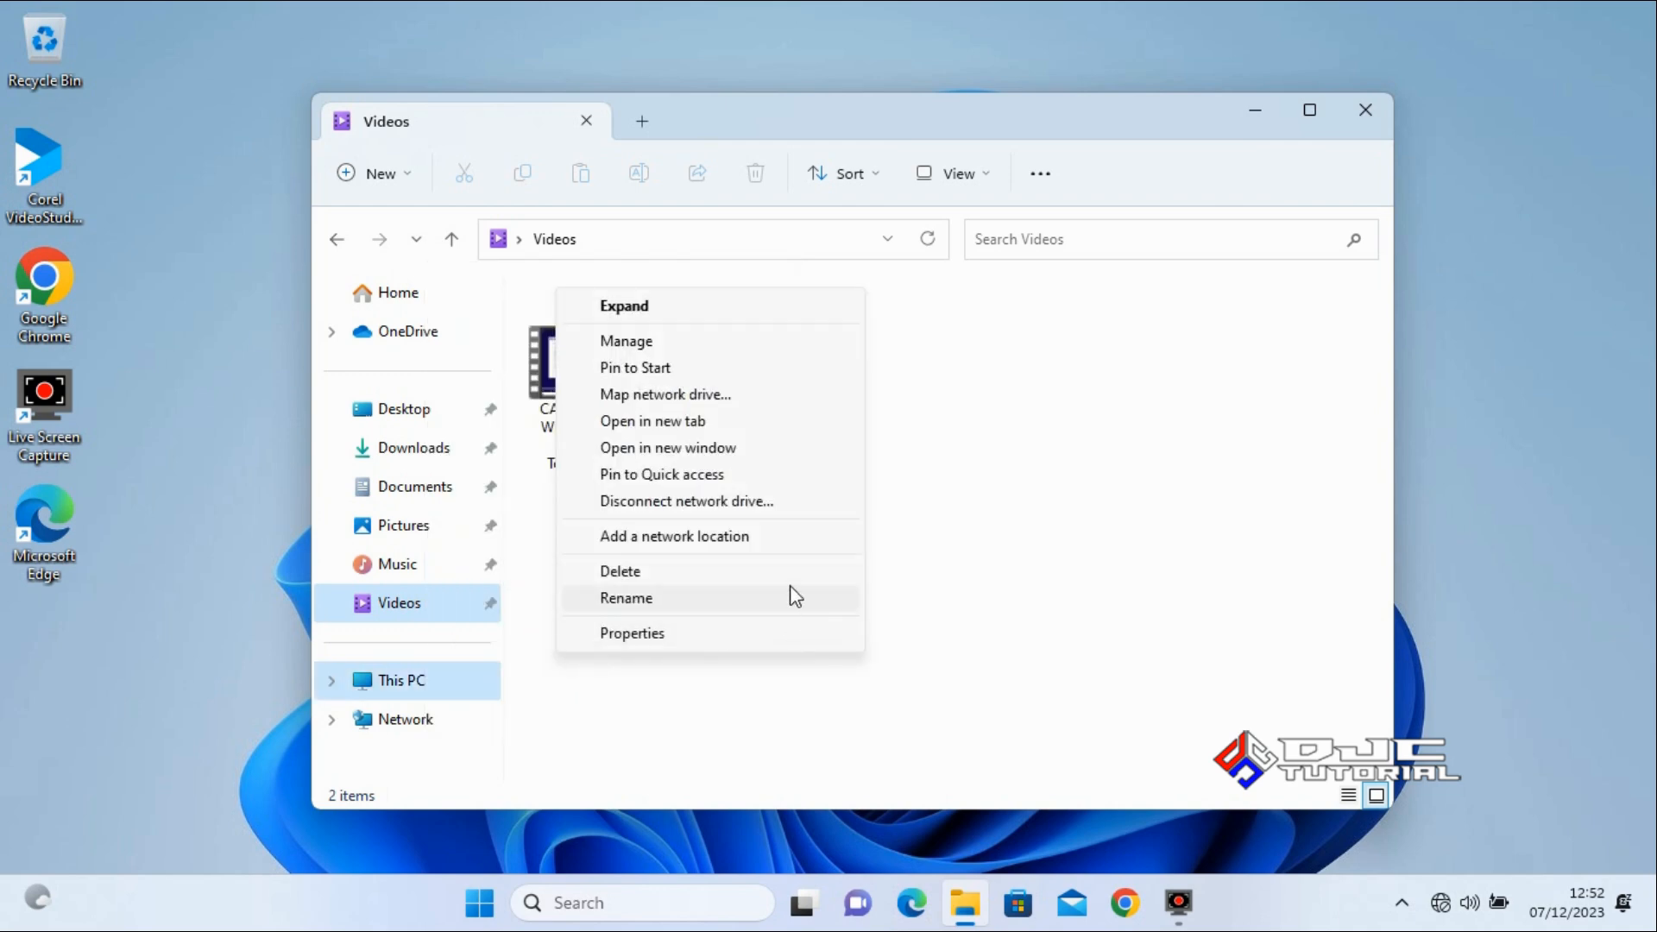
left_click(747, 345)
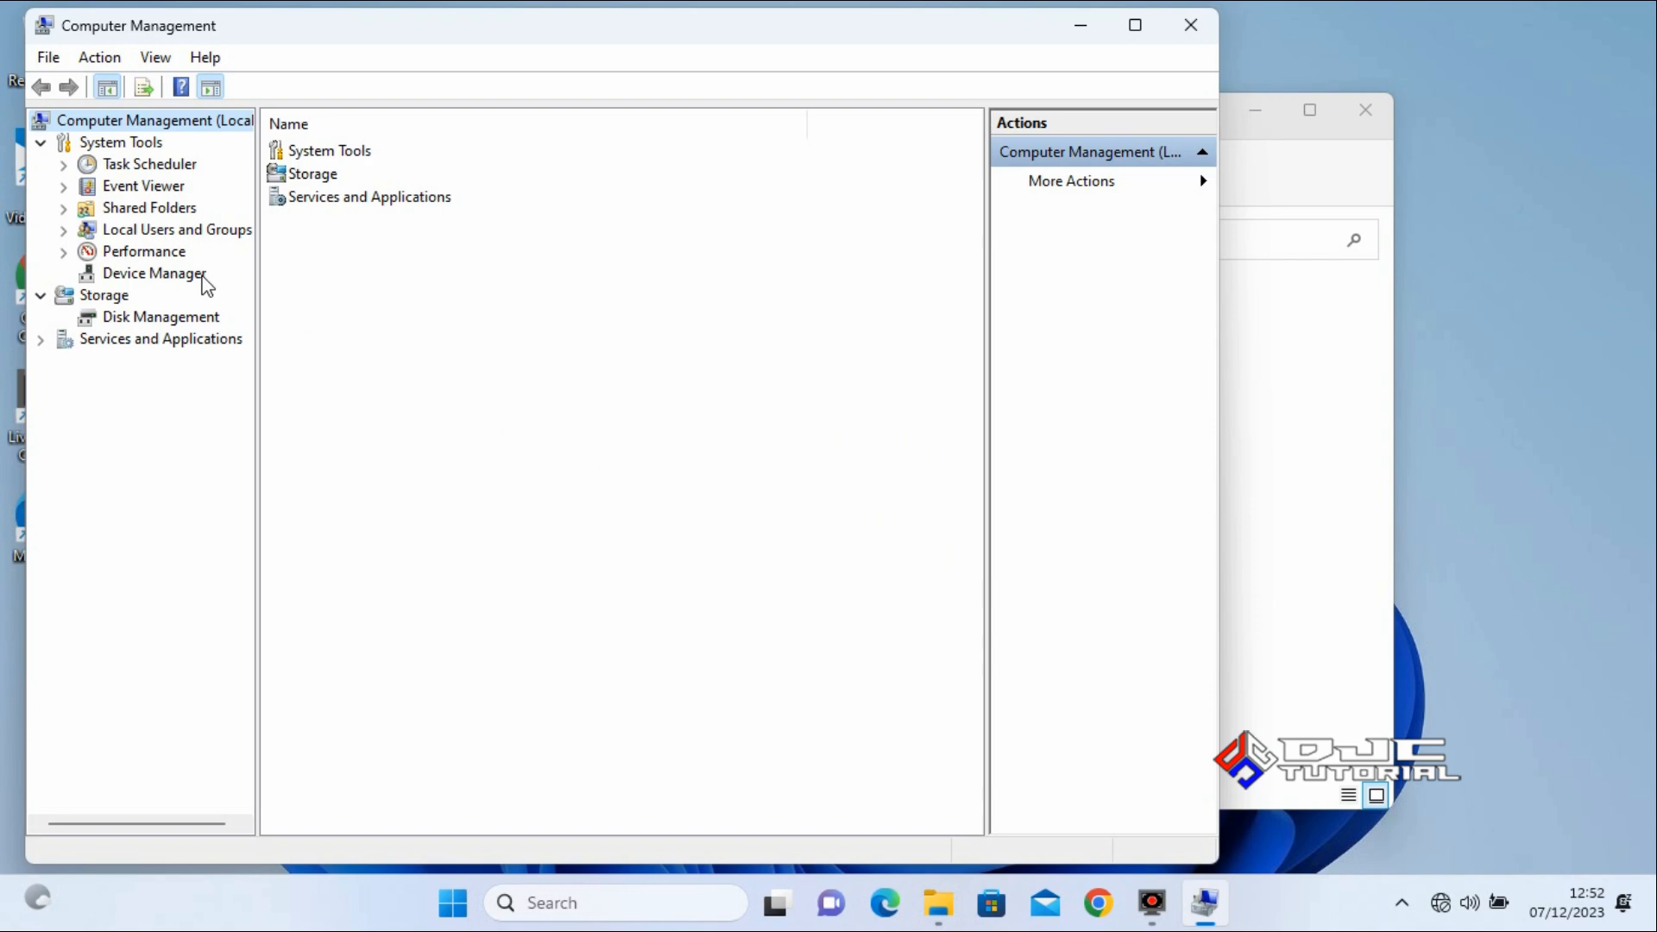
left_click(204, 275)
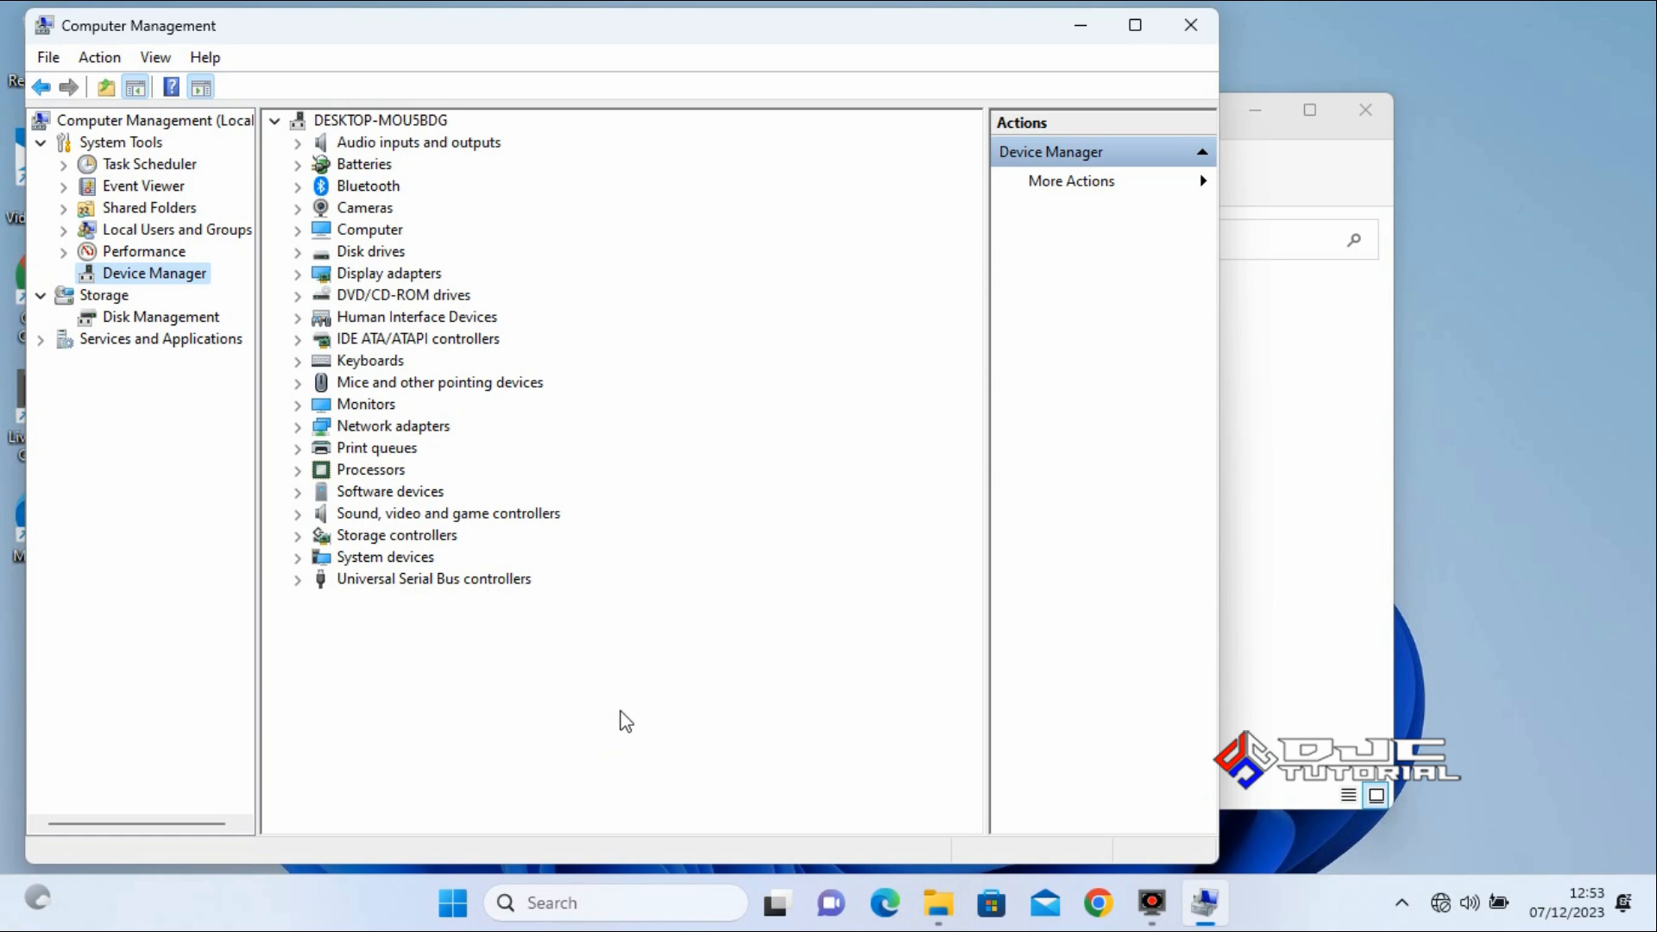
left_click(1191, 25)
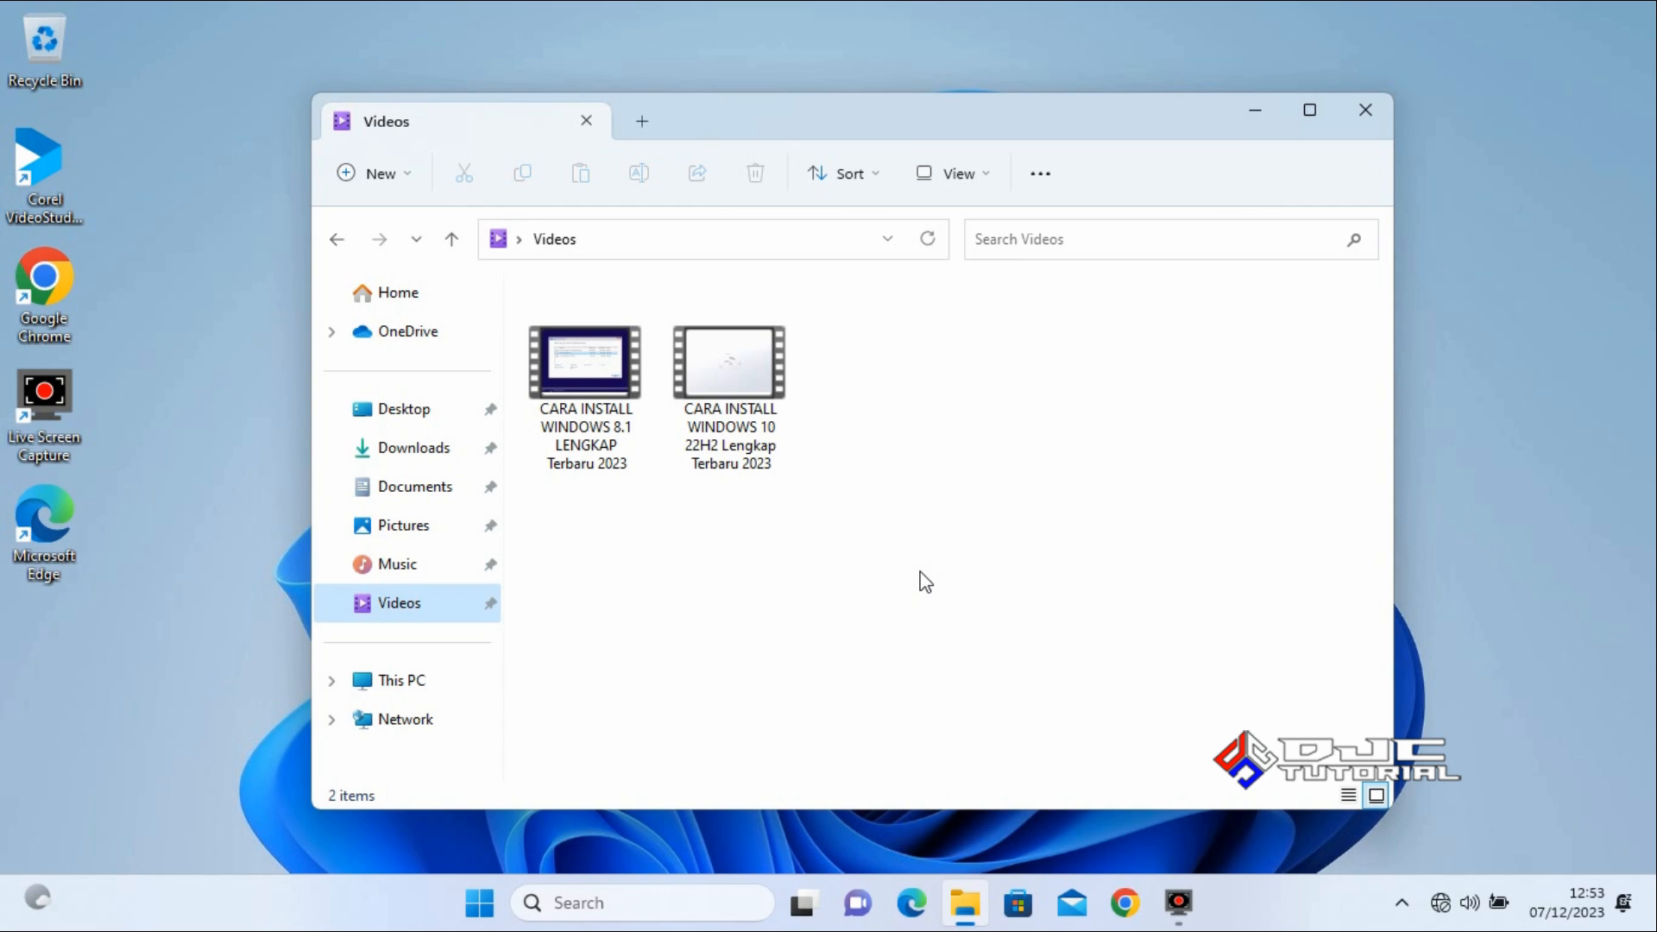
Delete the Win11 folder from Local Disk (C:), leave the Windows.old folder in place, and close File Explorer.
left_click(332, 681)
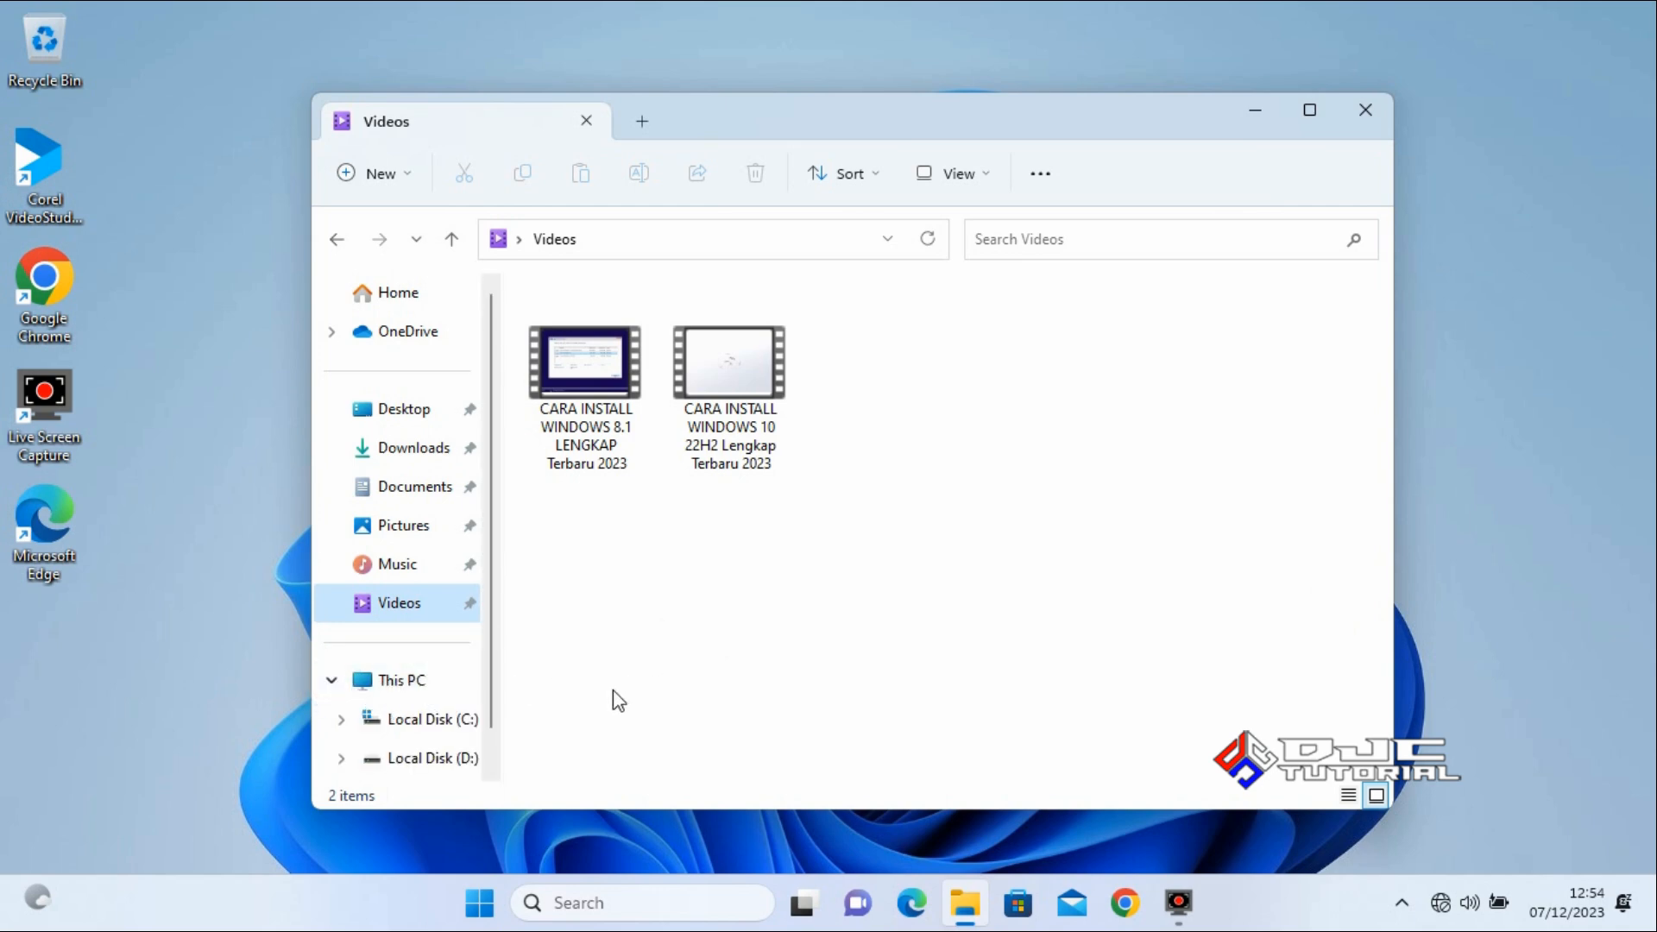
left_click(448, 725)
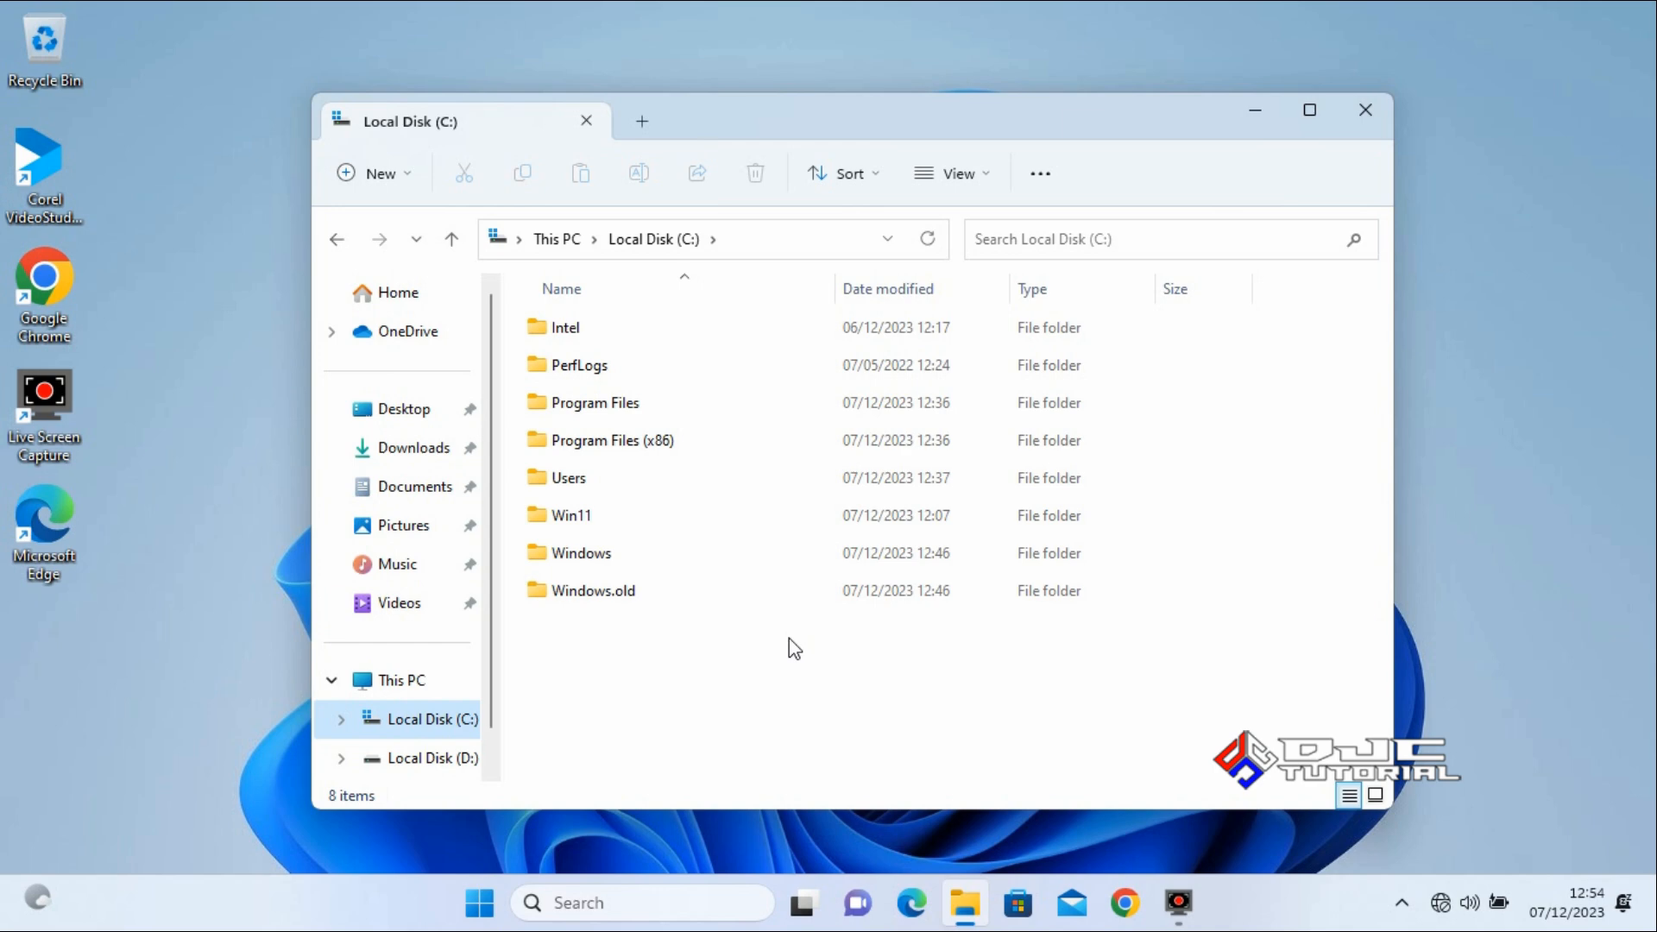
left_click(651, 514)
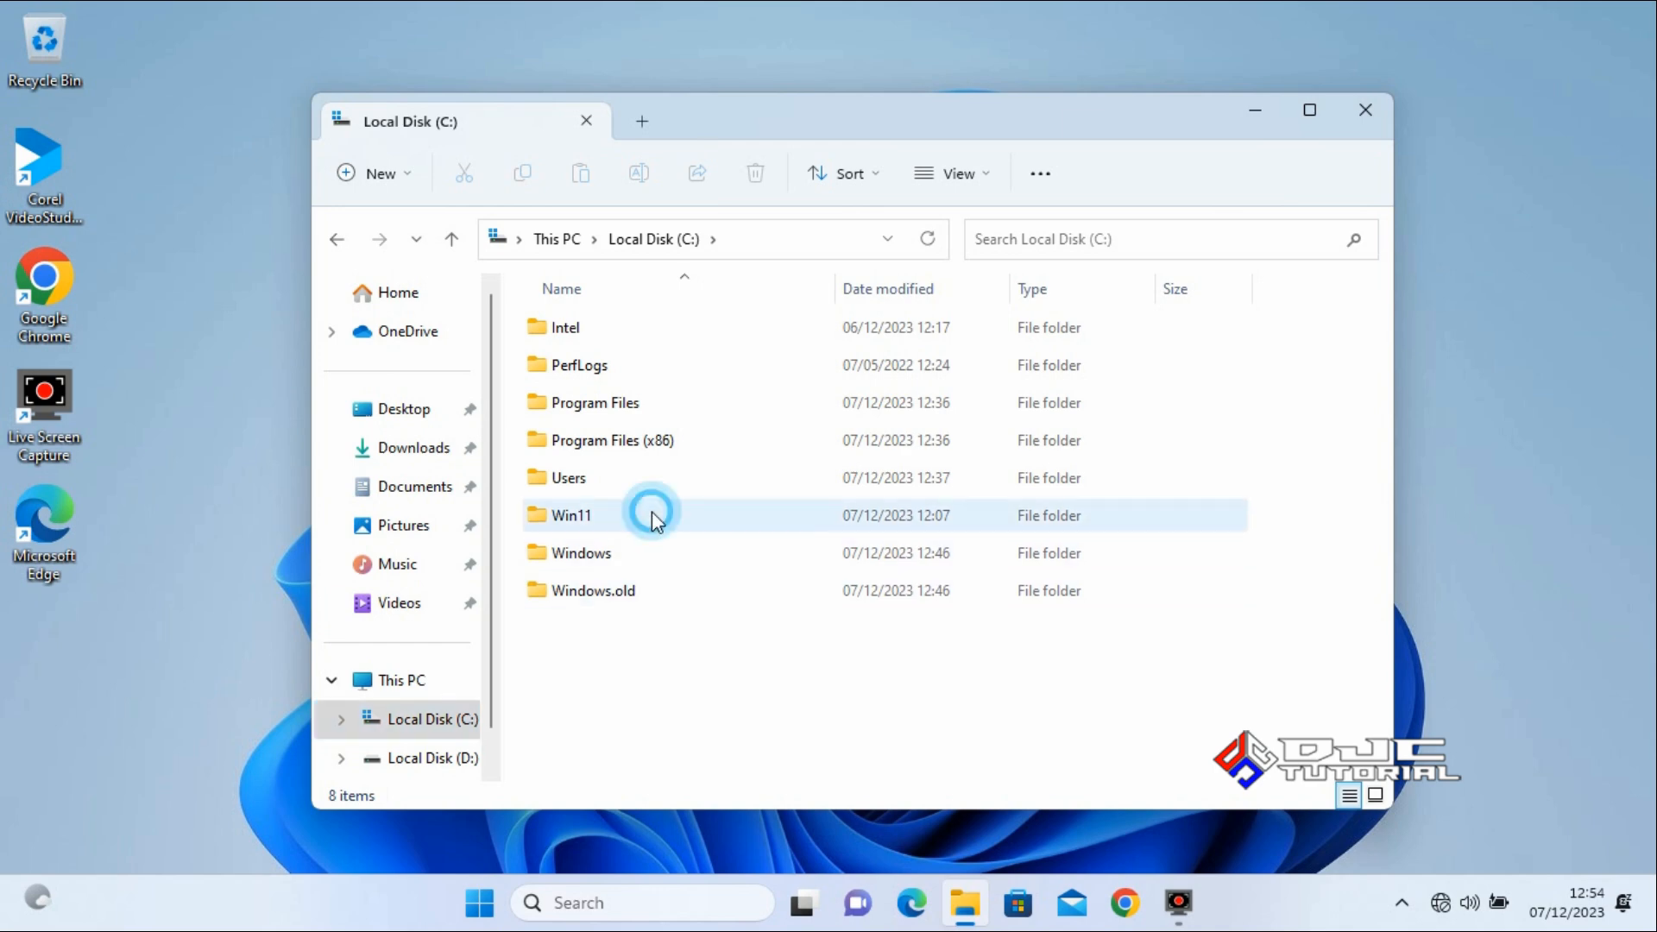
right_click(653, 518)
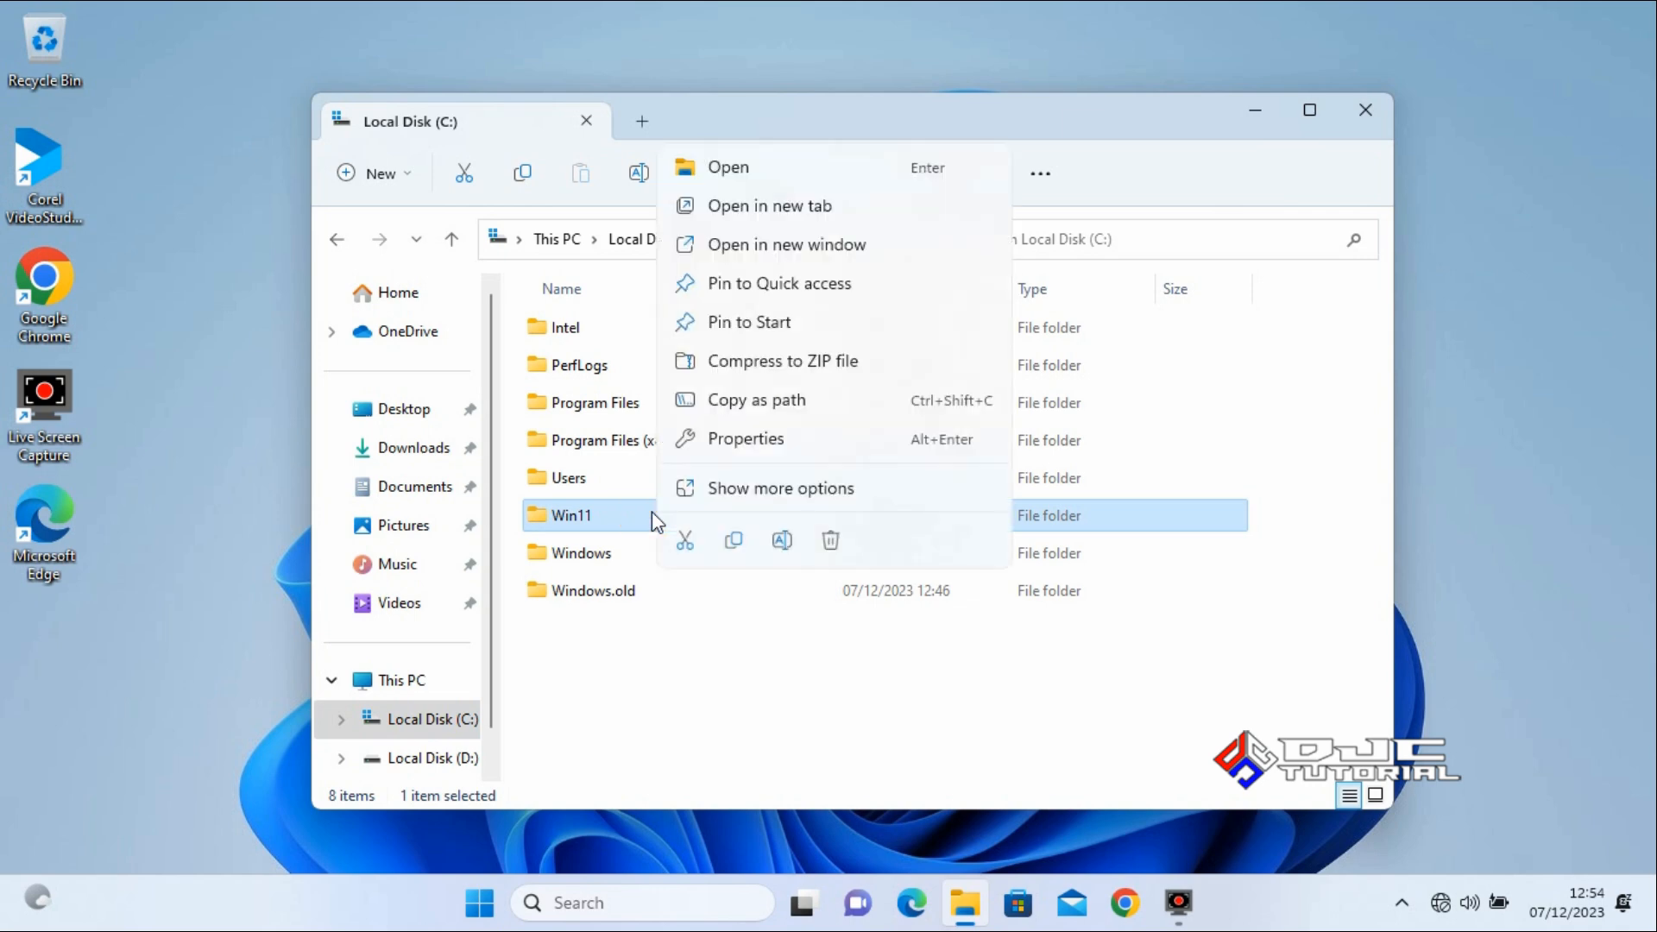
left_click(830, 540)
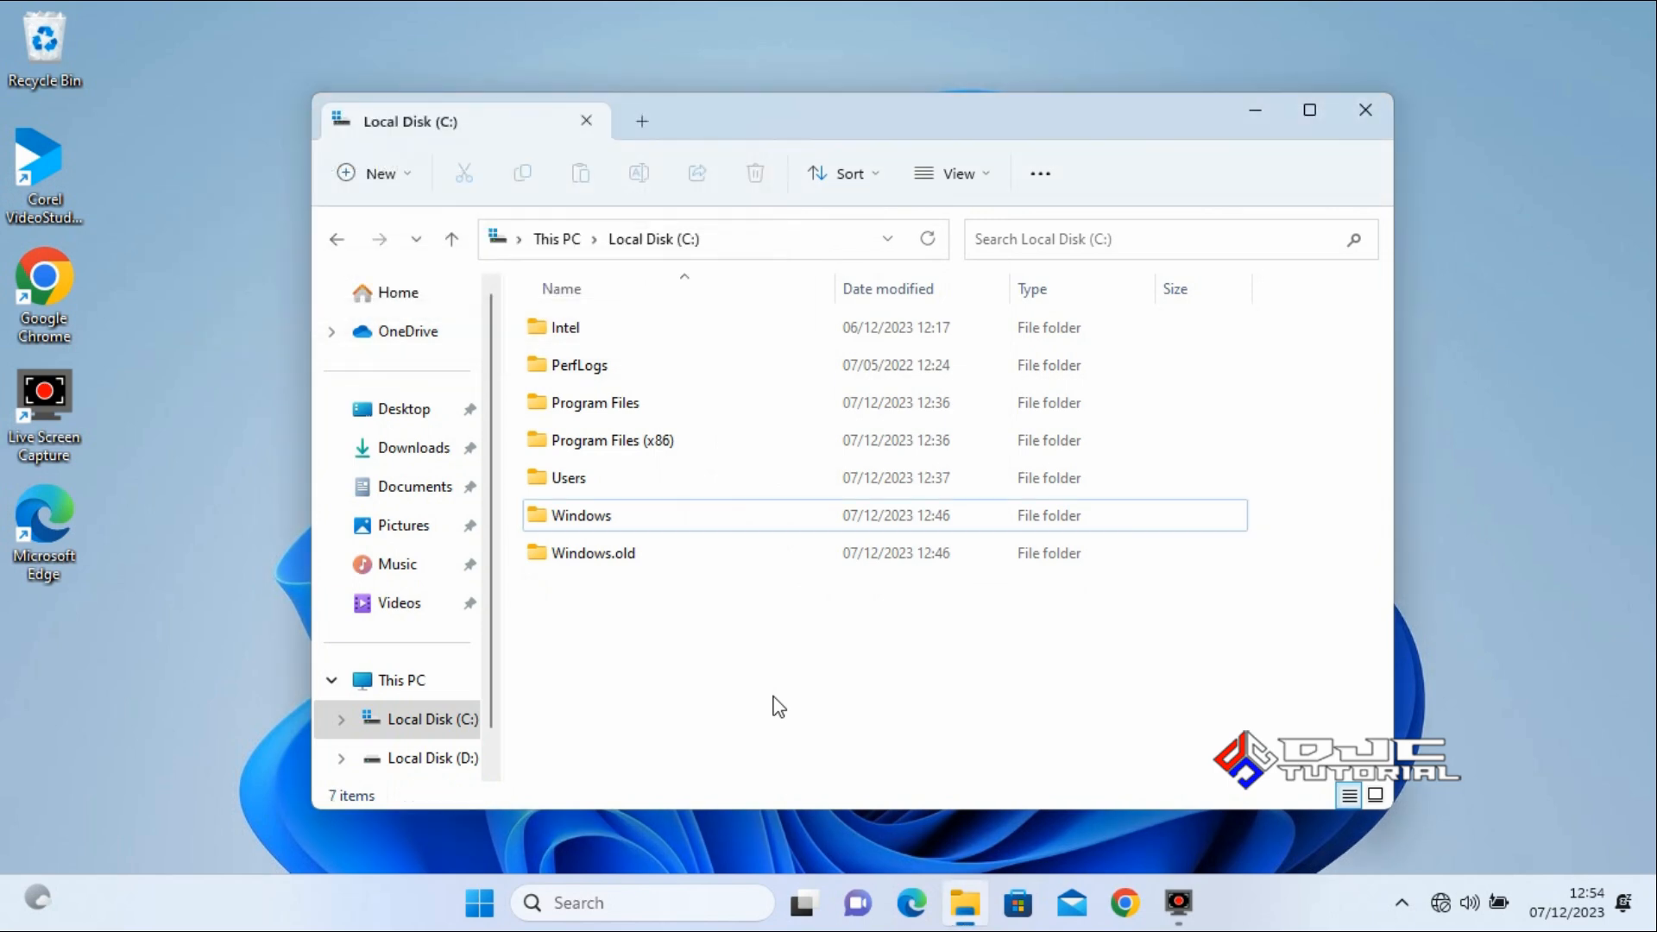
left_click(649, 562)
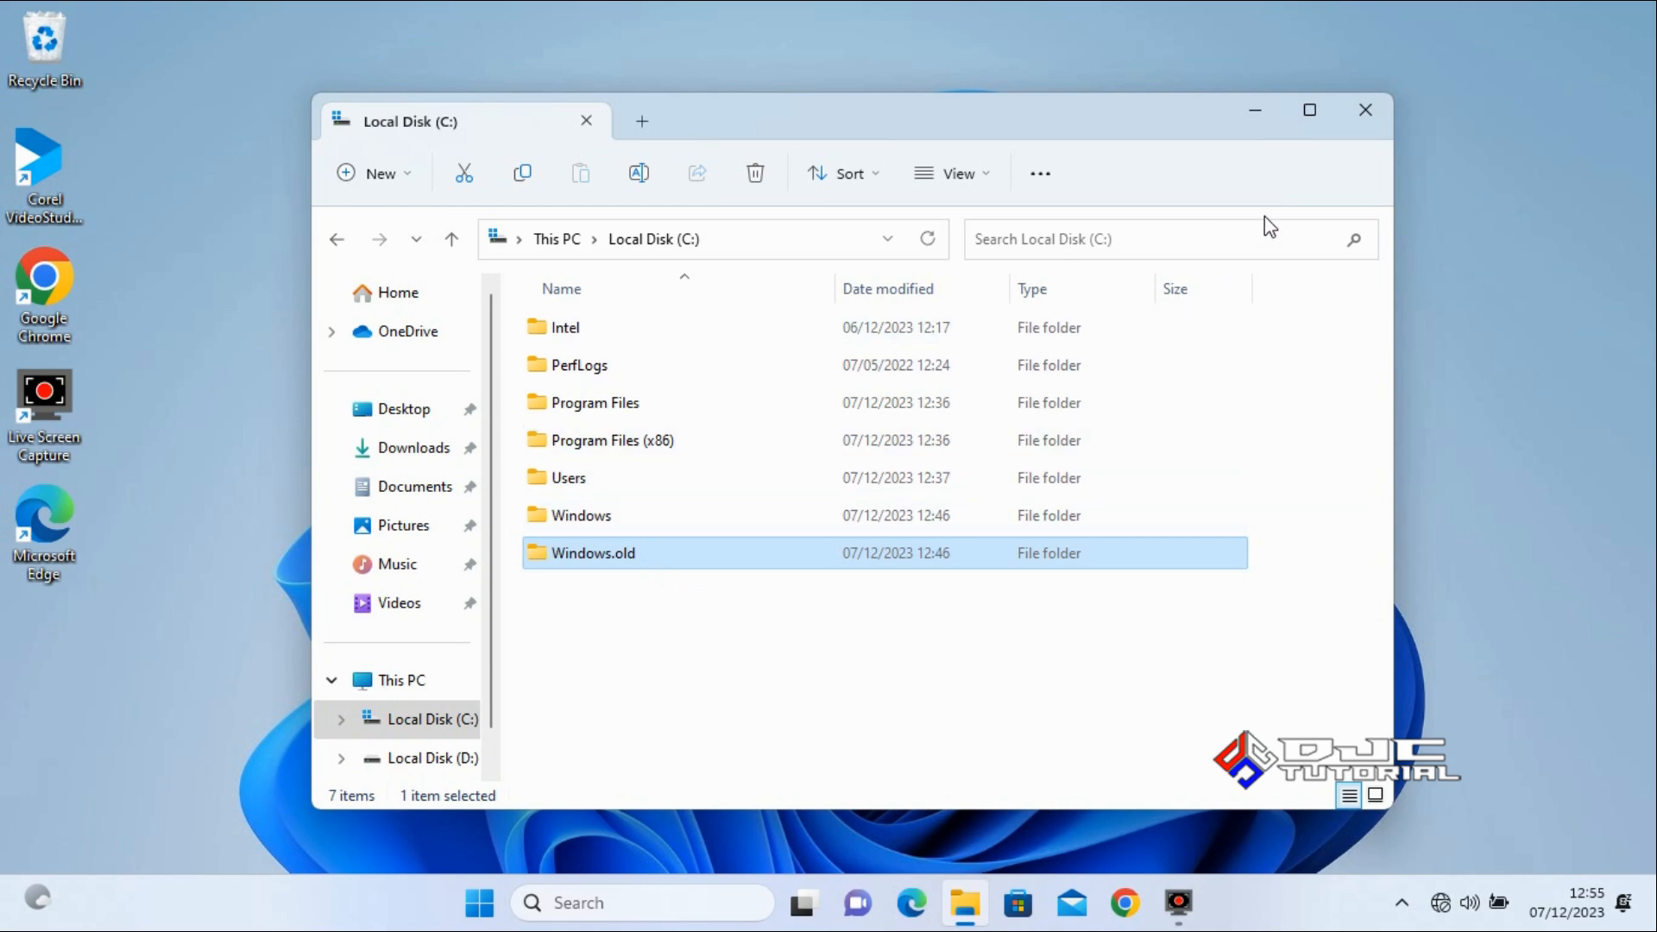
left_click(1365, 115)
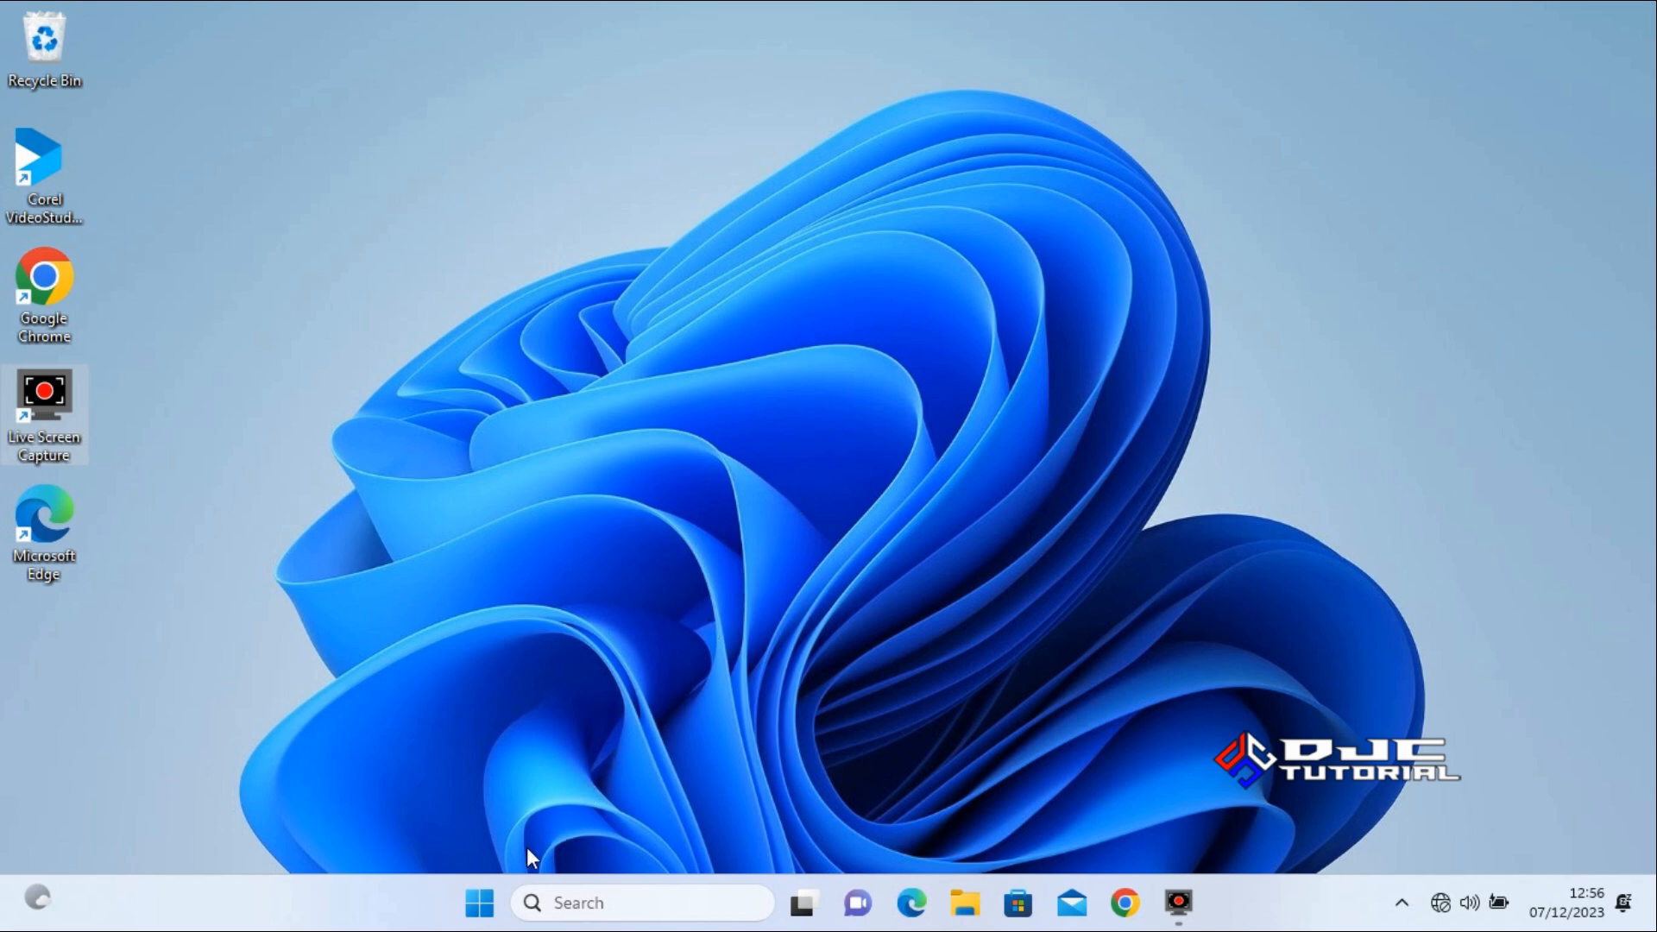
Open the System Recovery options in Settings and start the Go back procedure to Windows 10.
left_click(480, 901)
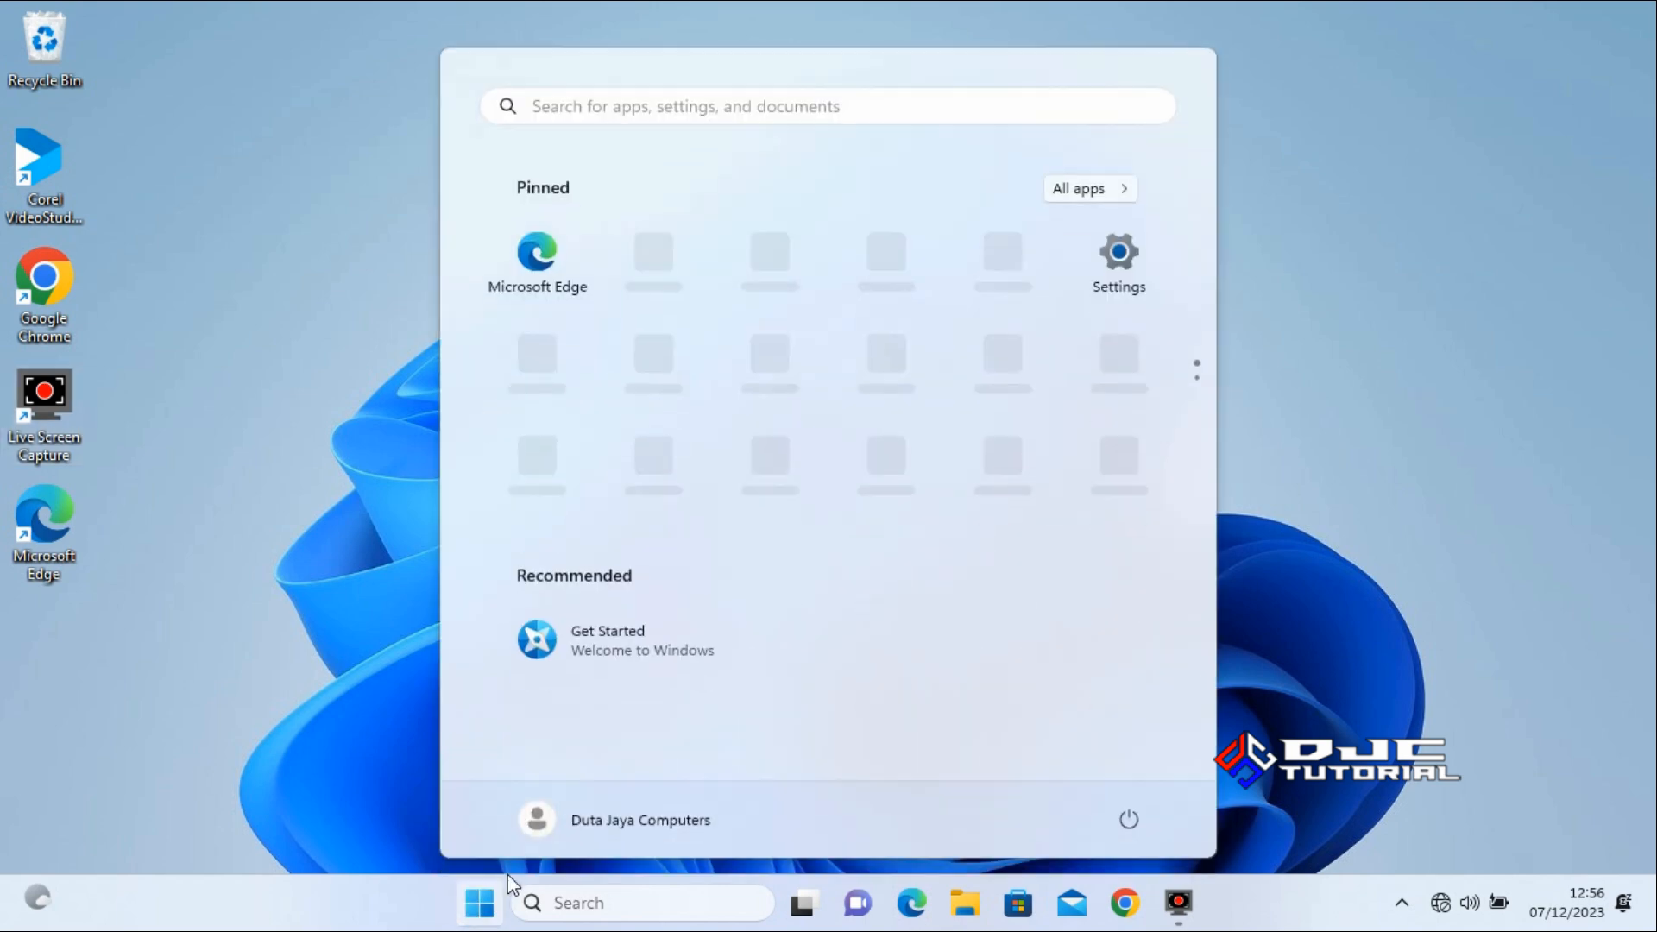
left_click(1112, 264)
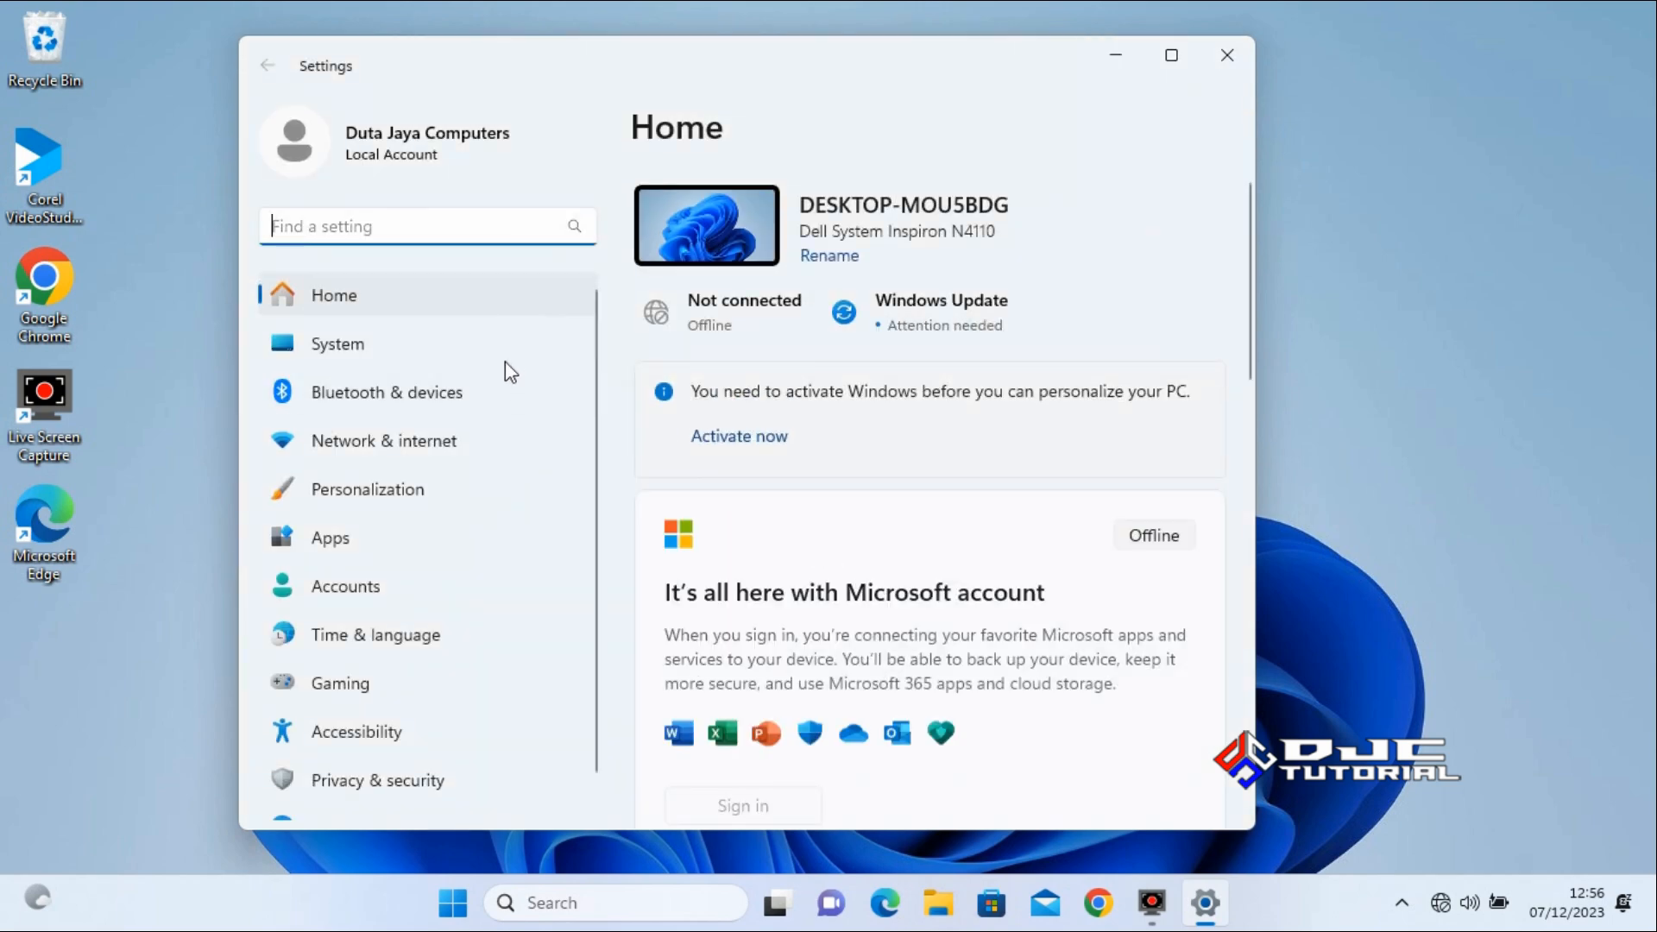
left_click(461, 345)
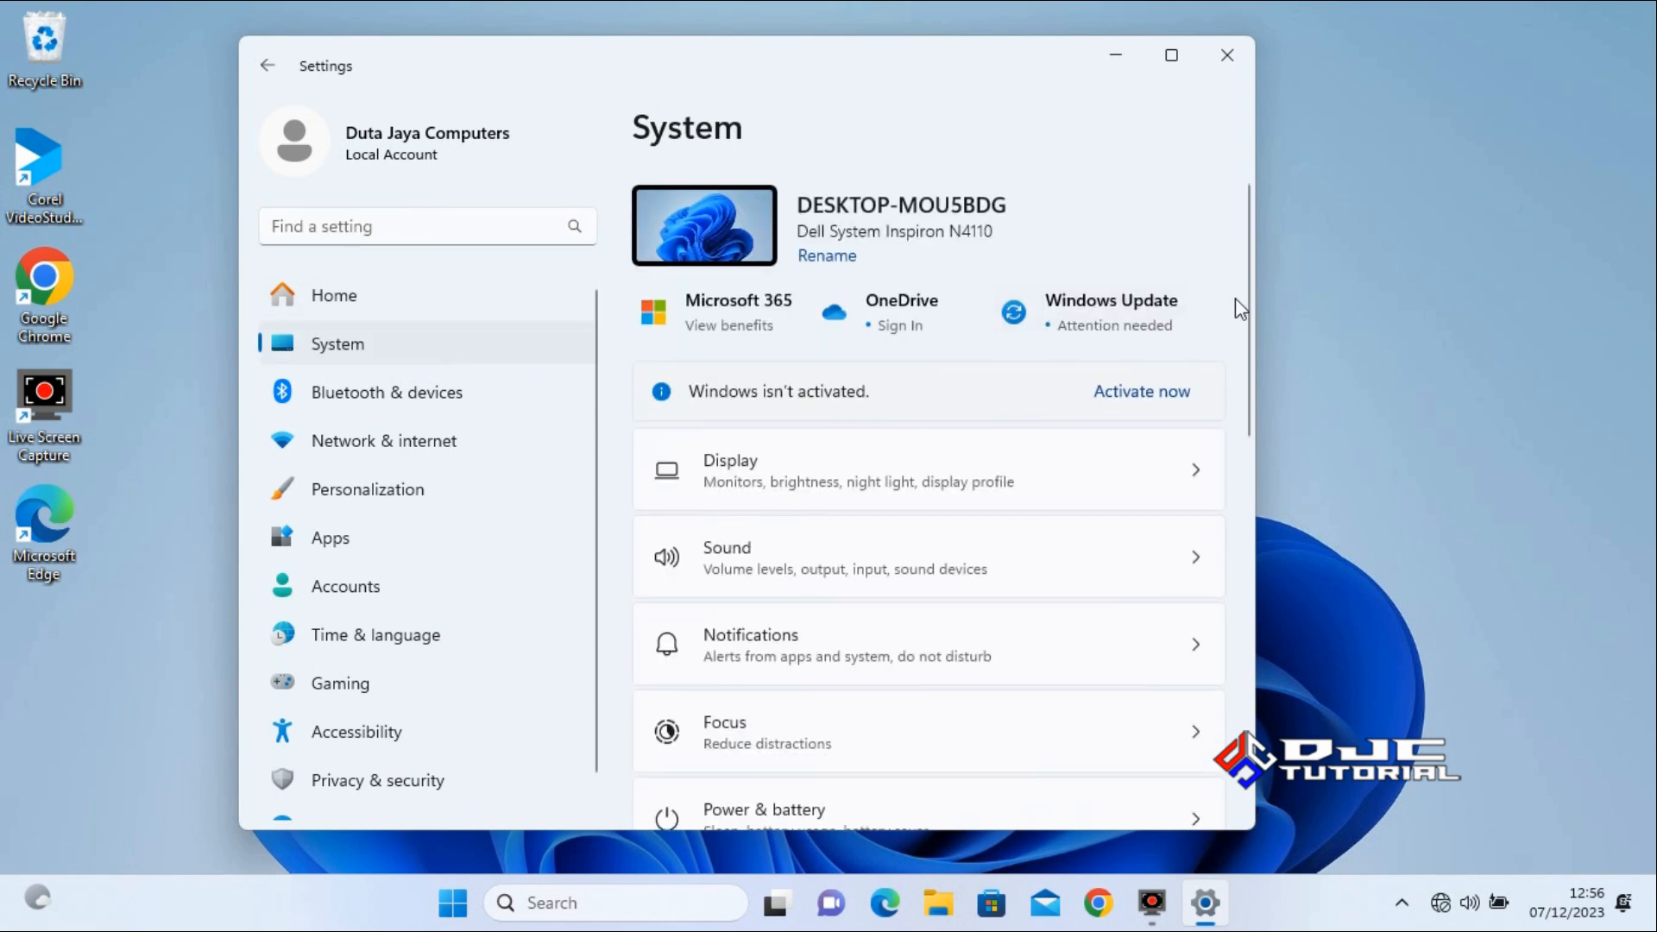
left_click_drag(1245, 291, 1250, 602)
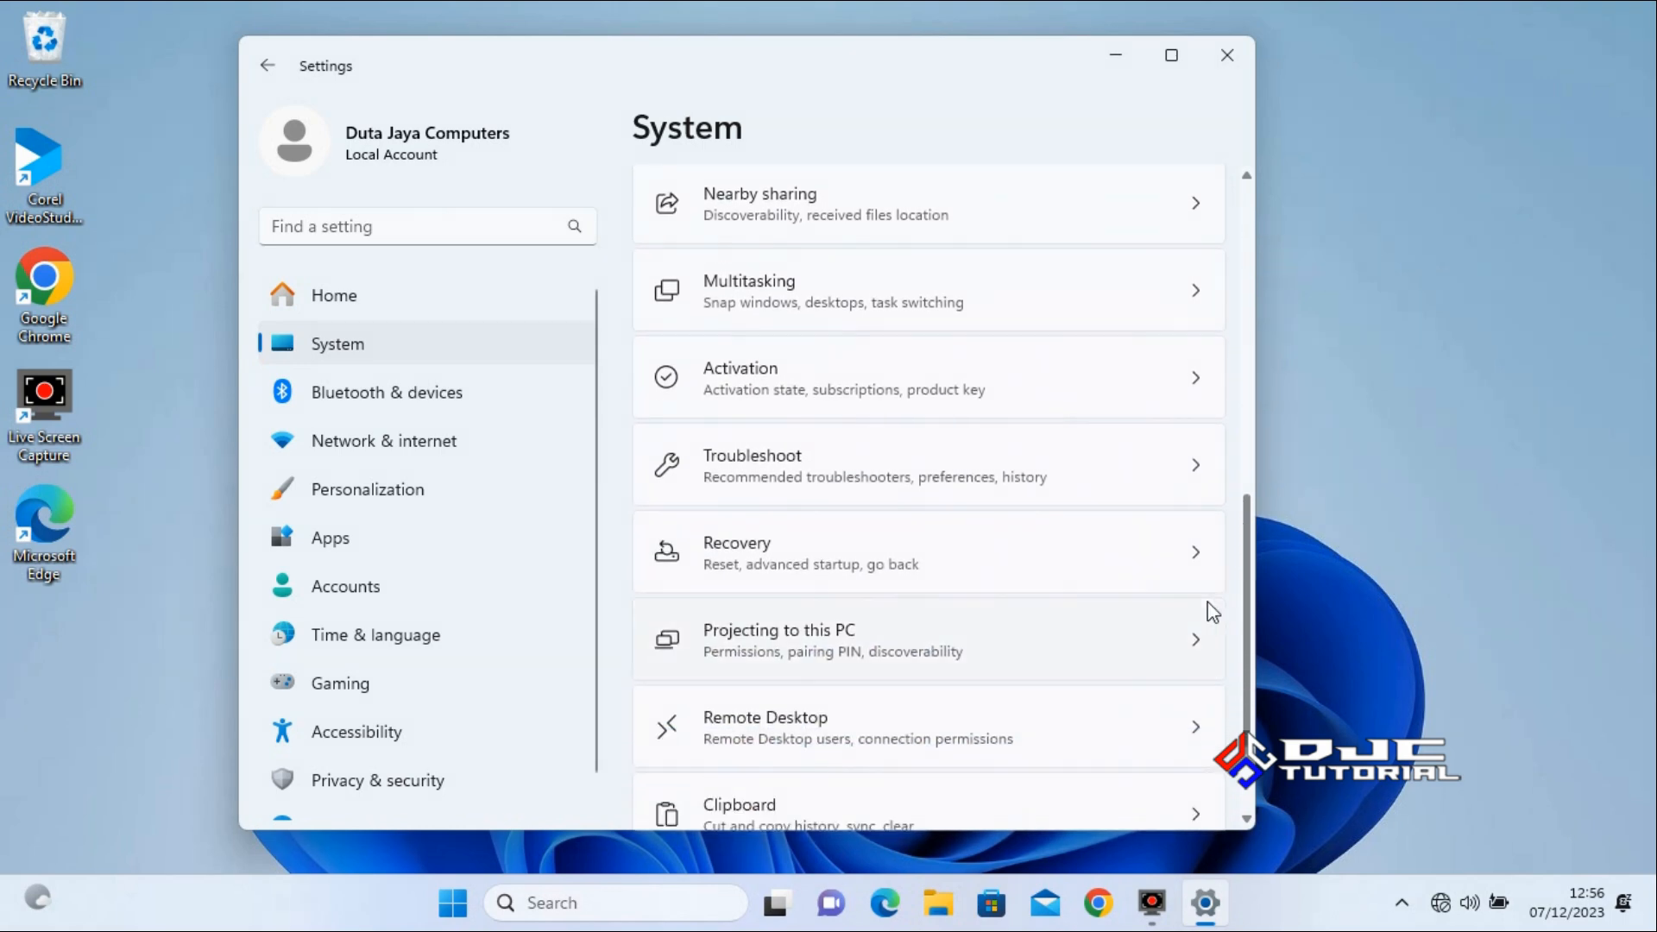
left_click(990, 562)
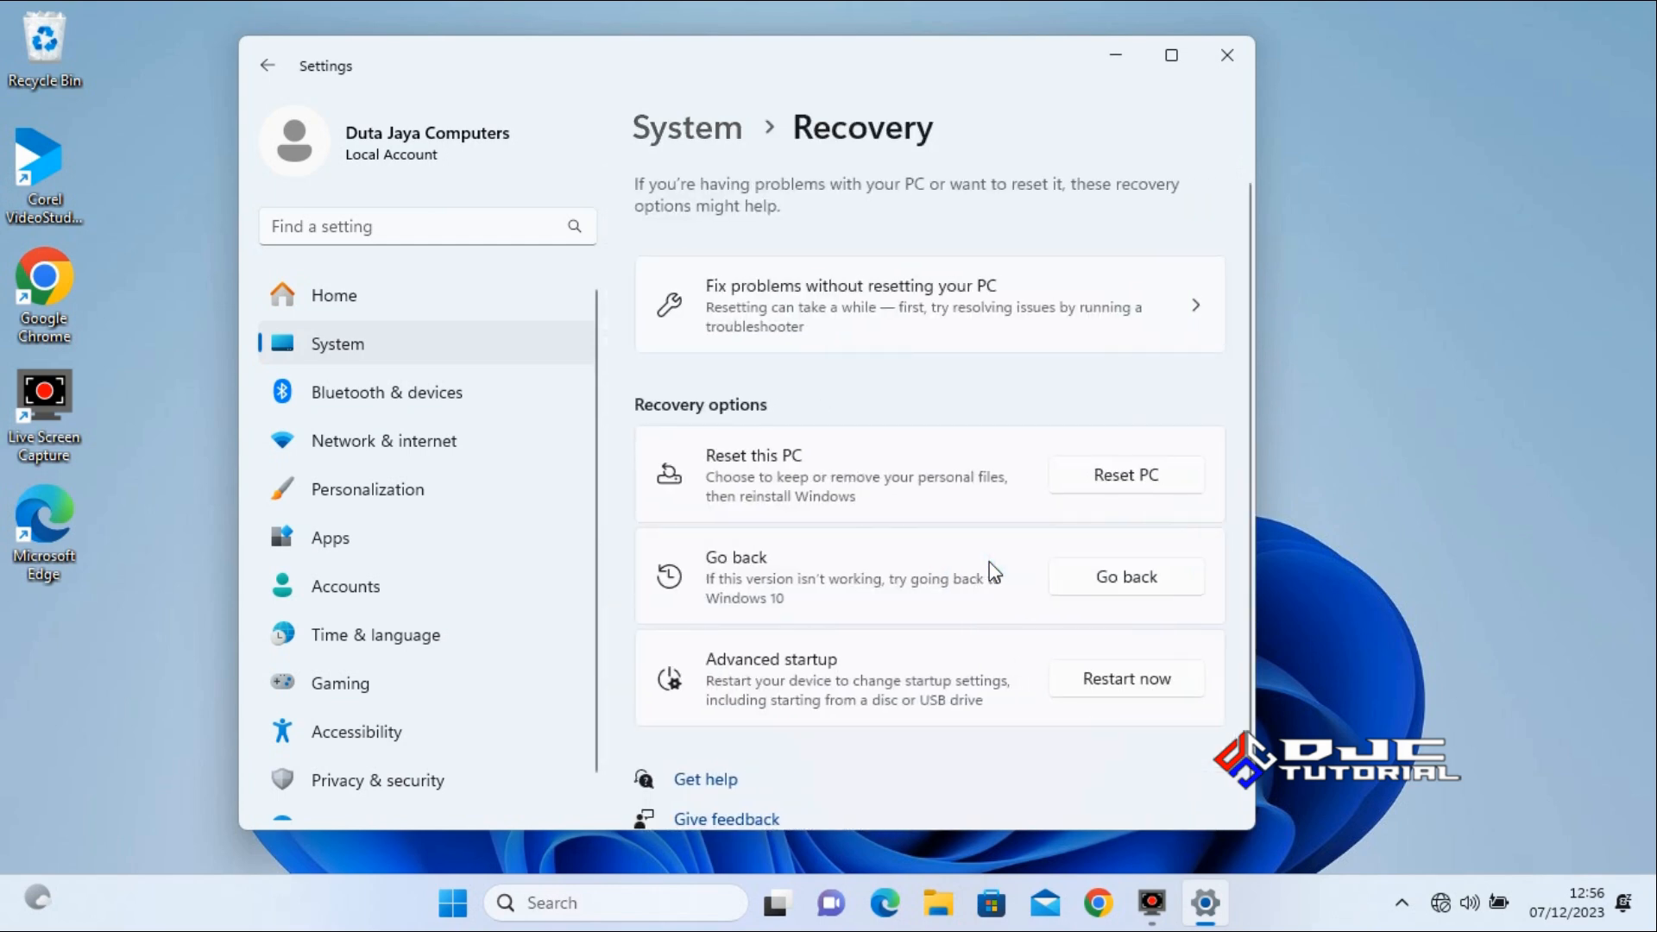
left_click(1126, 578)
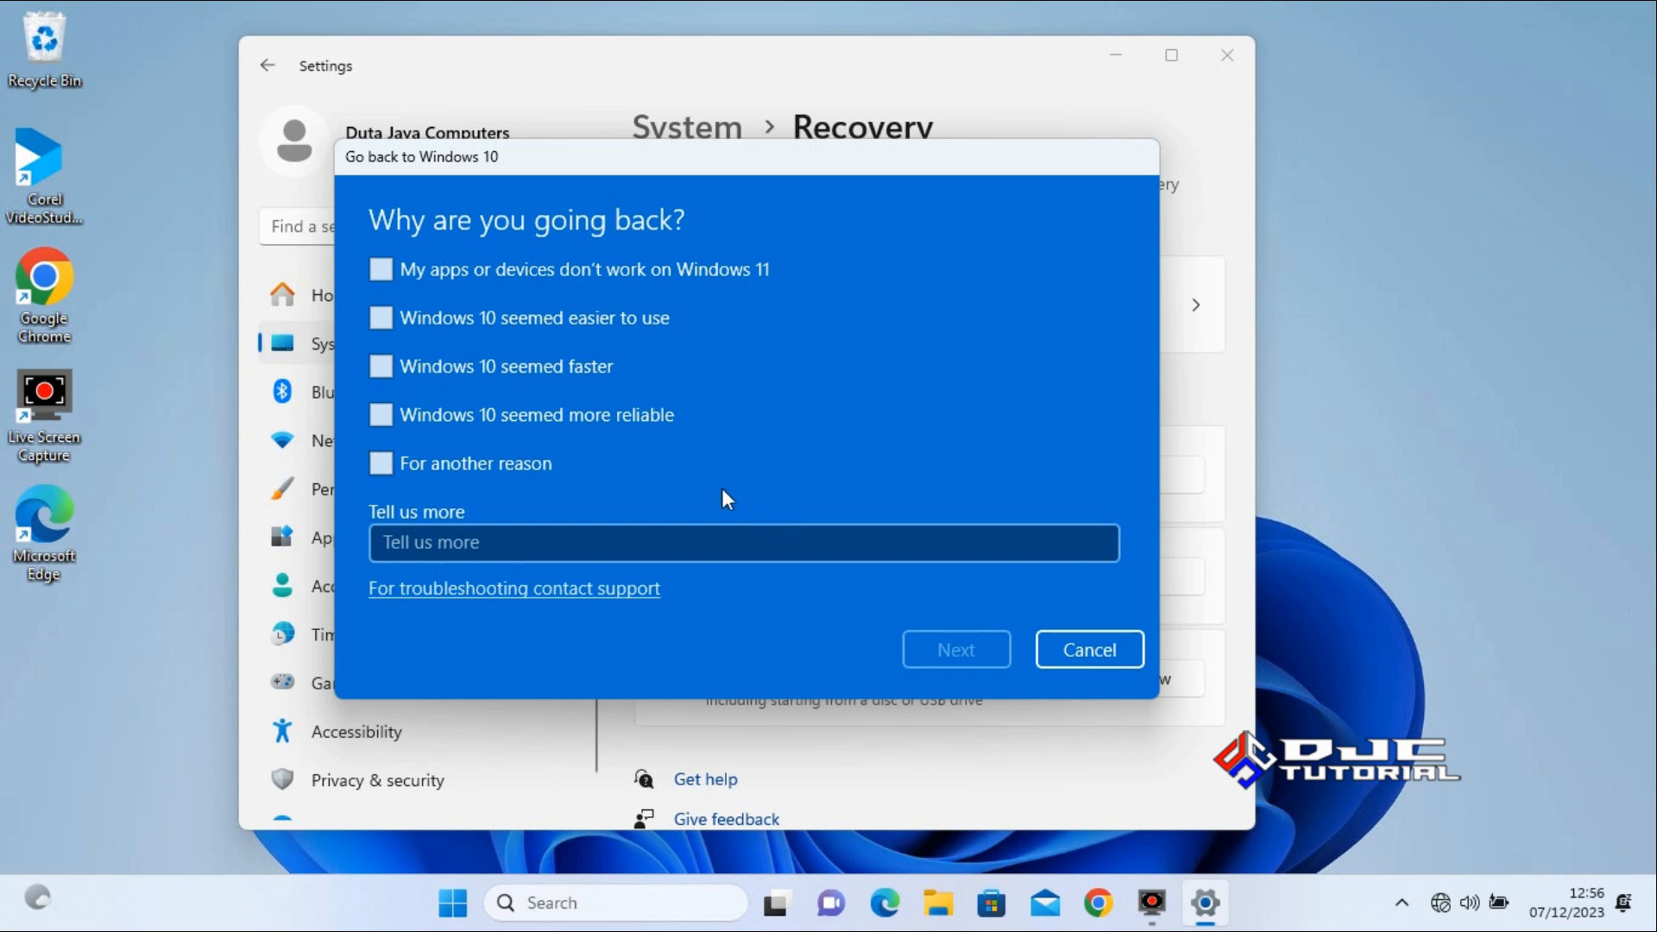
Give "Windows 10 seemed faster" as the reason, decline checking for updates, and confirm going back to Windows 10.
left_click(382, 364)
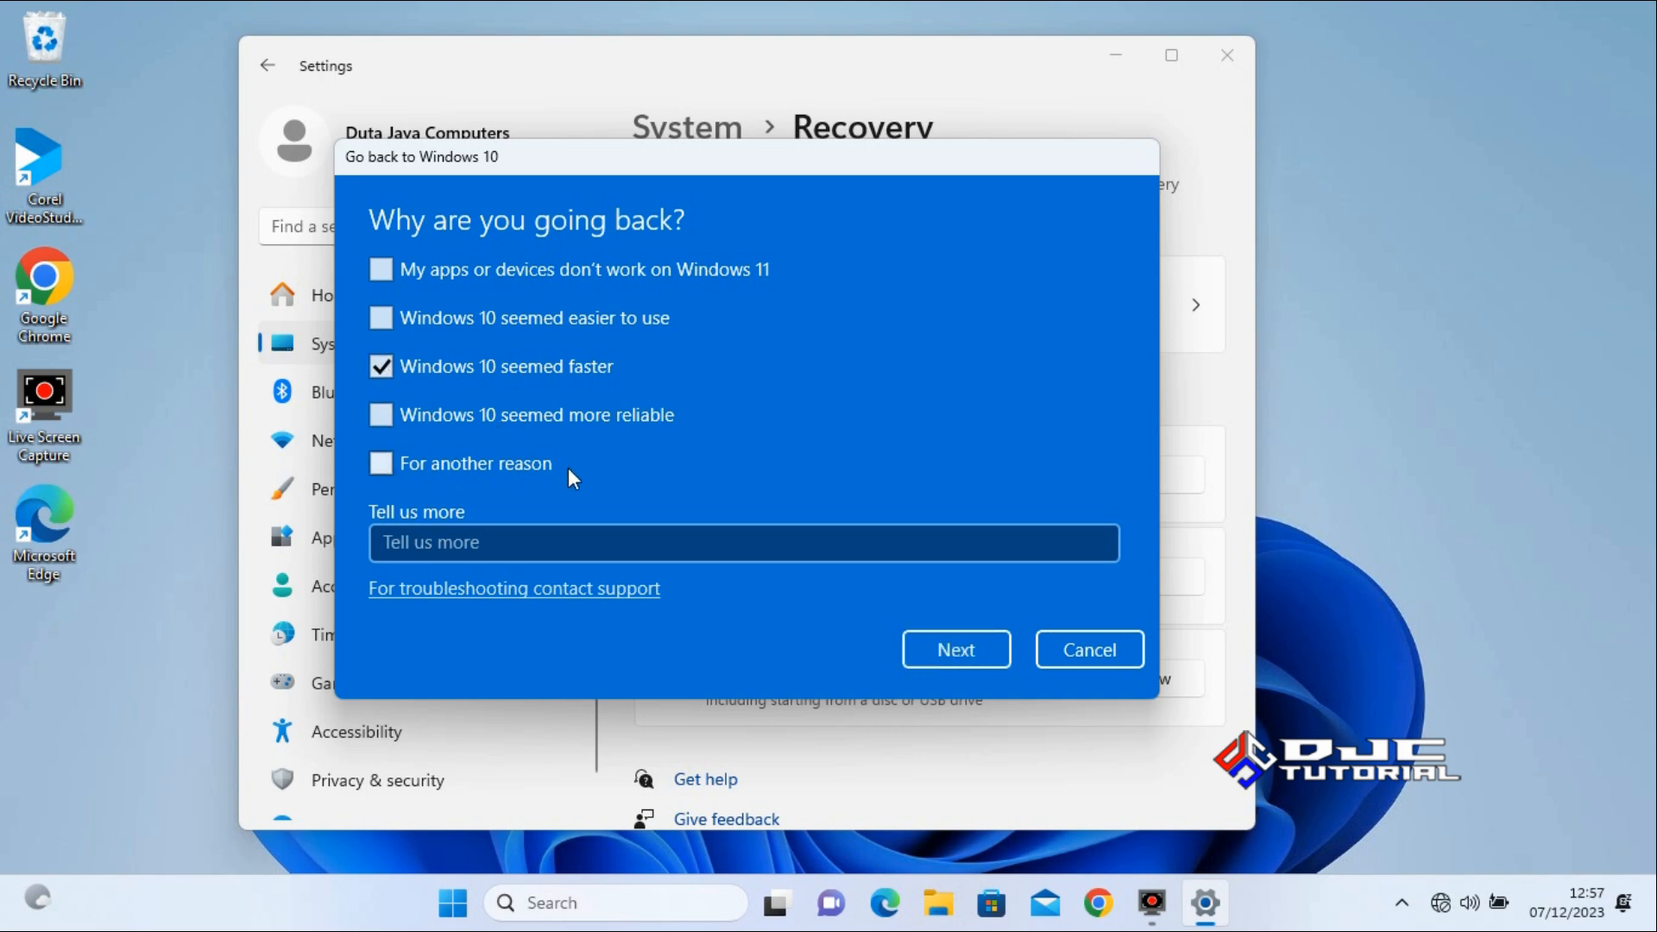
left_click(945, 649)
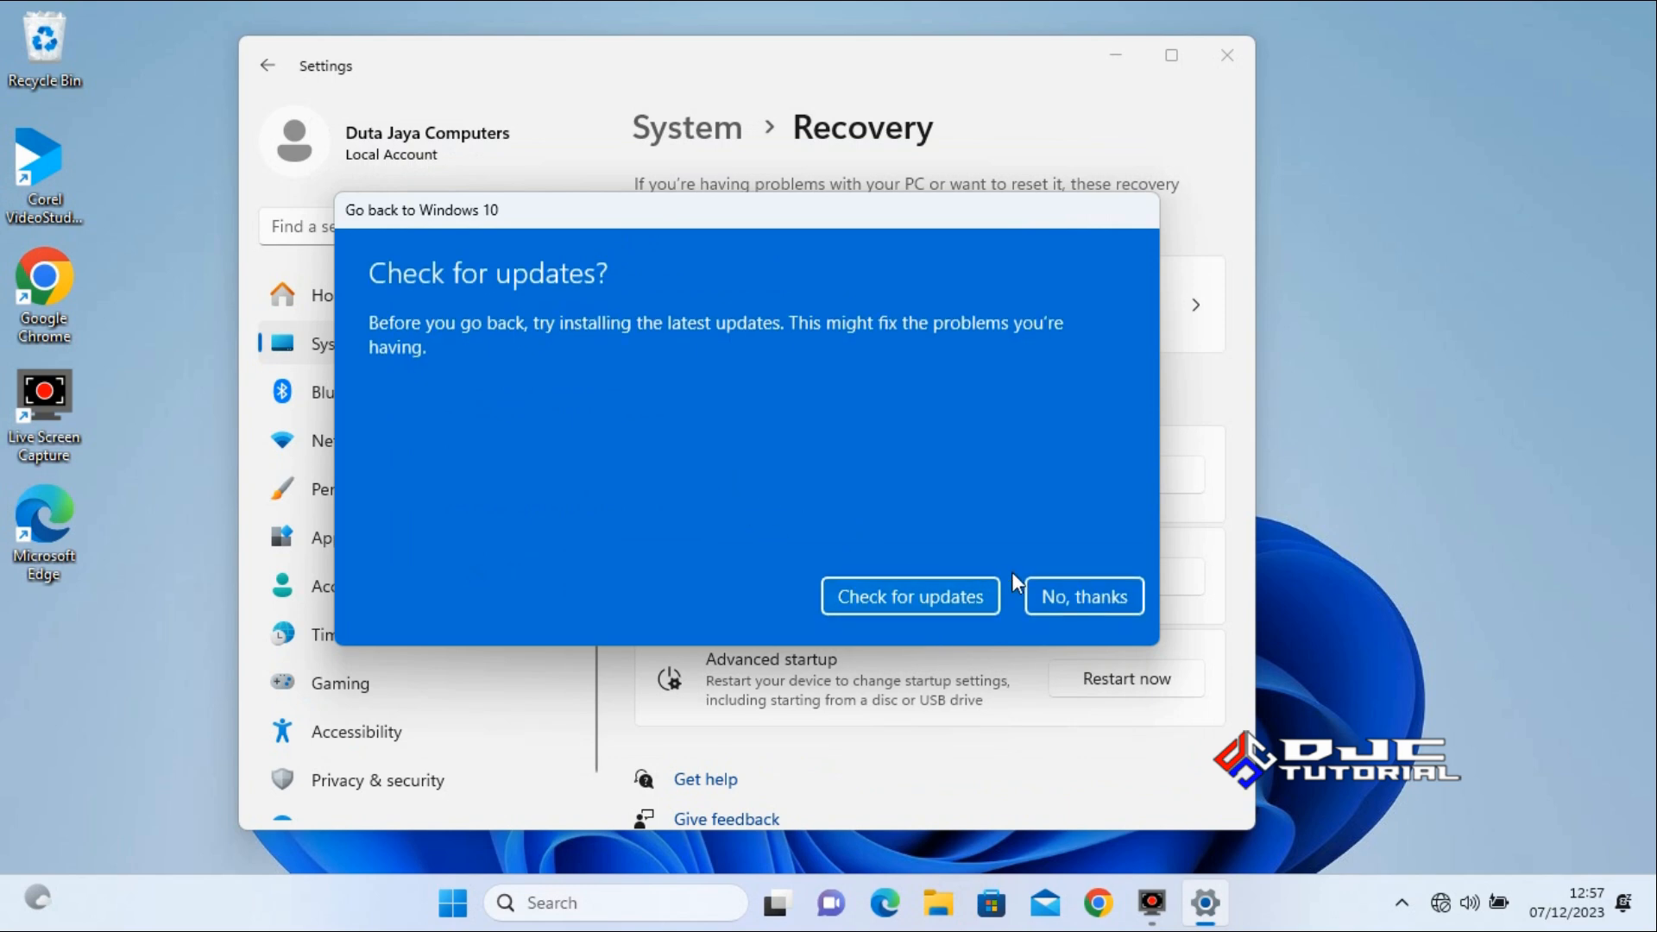
left_click(1066, 594)
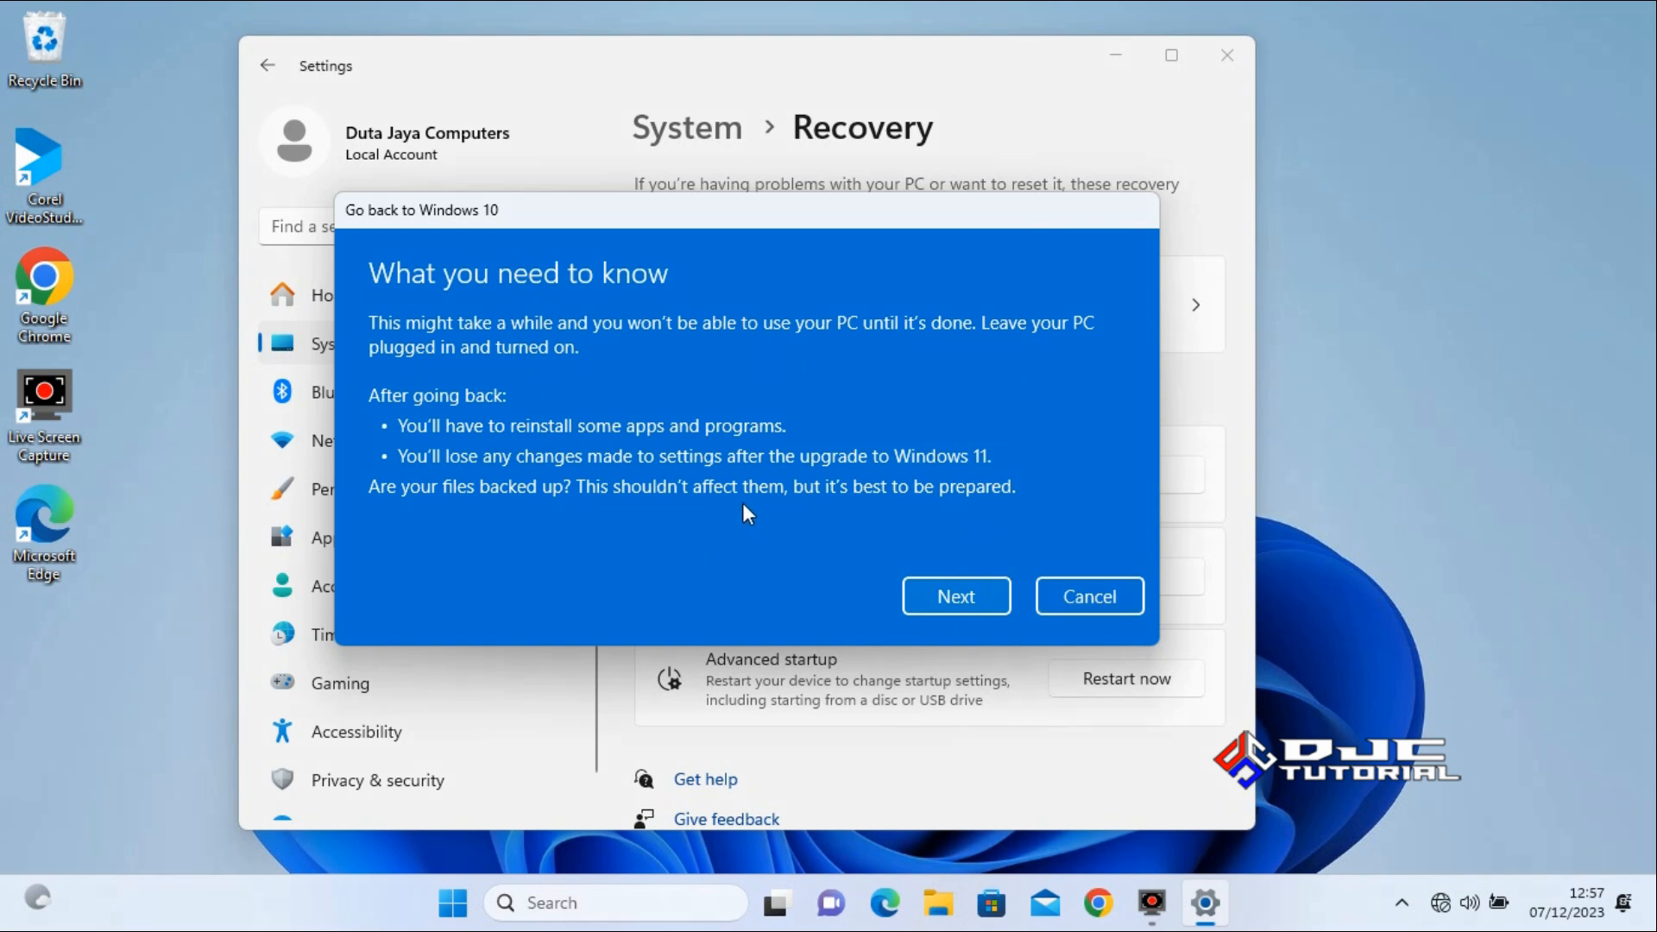
left_click(955, 598)
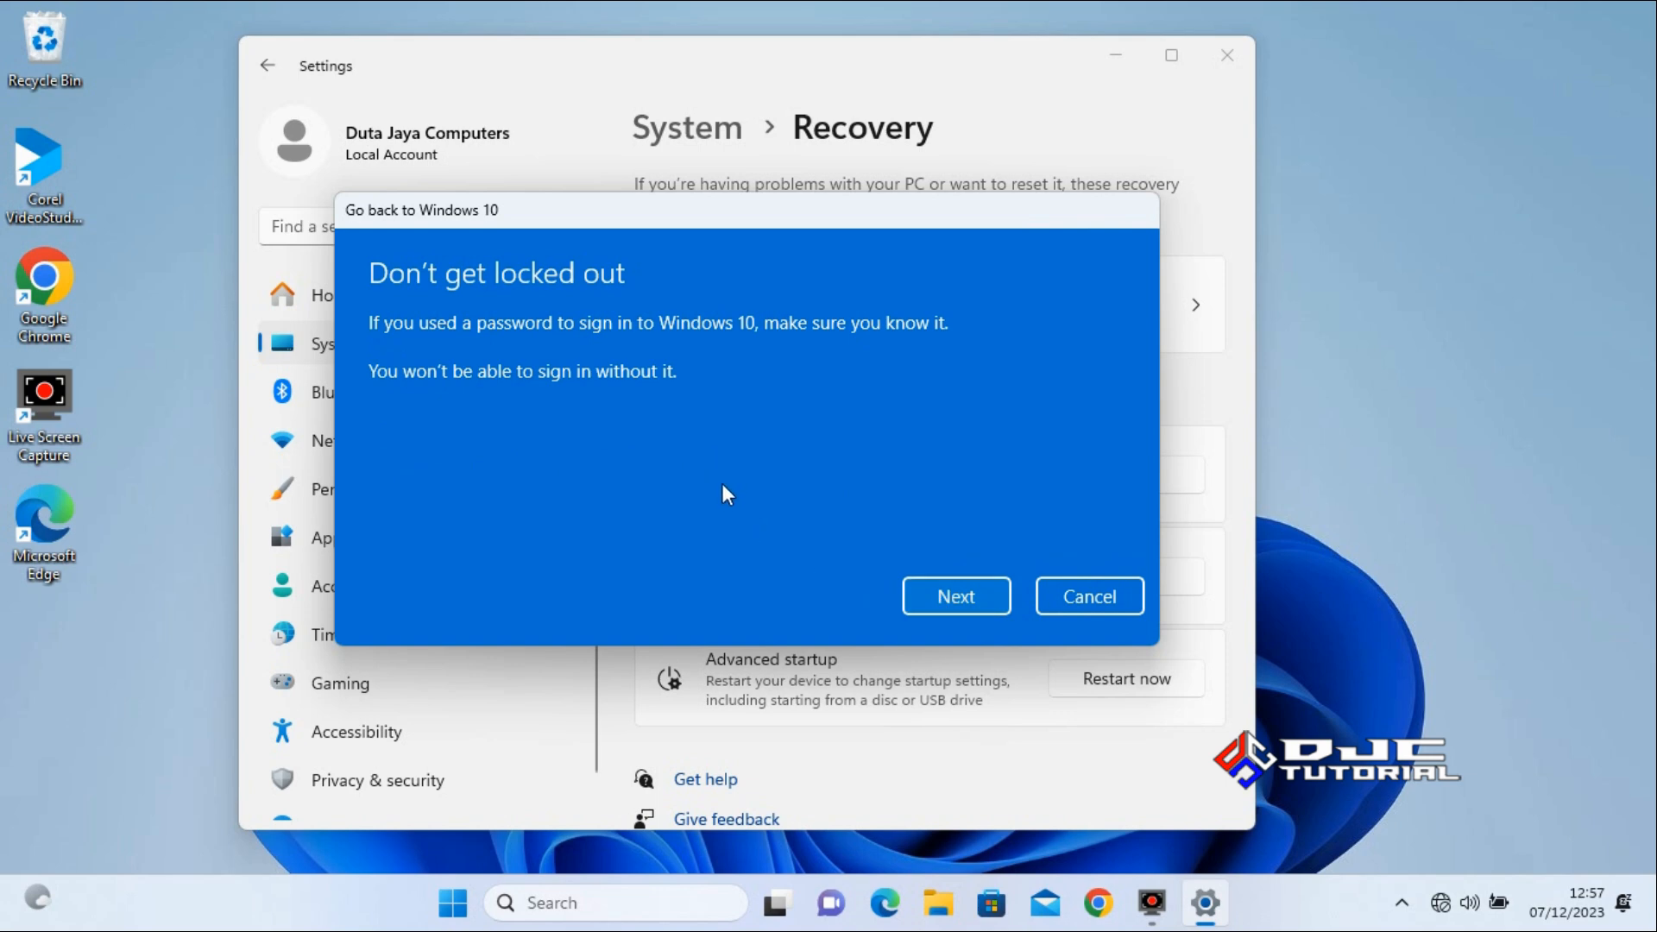
left_click(951, 593)
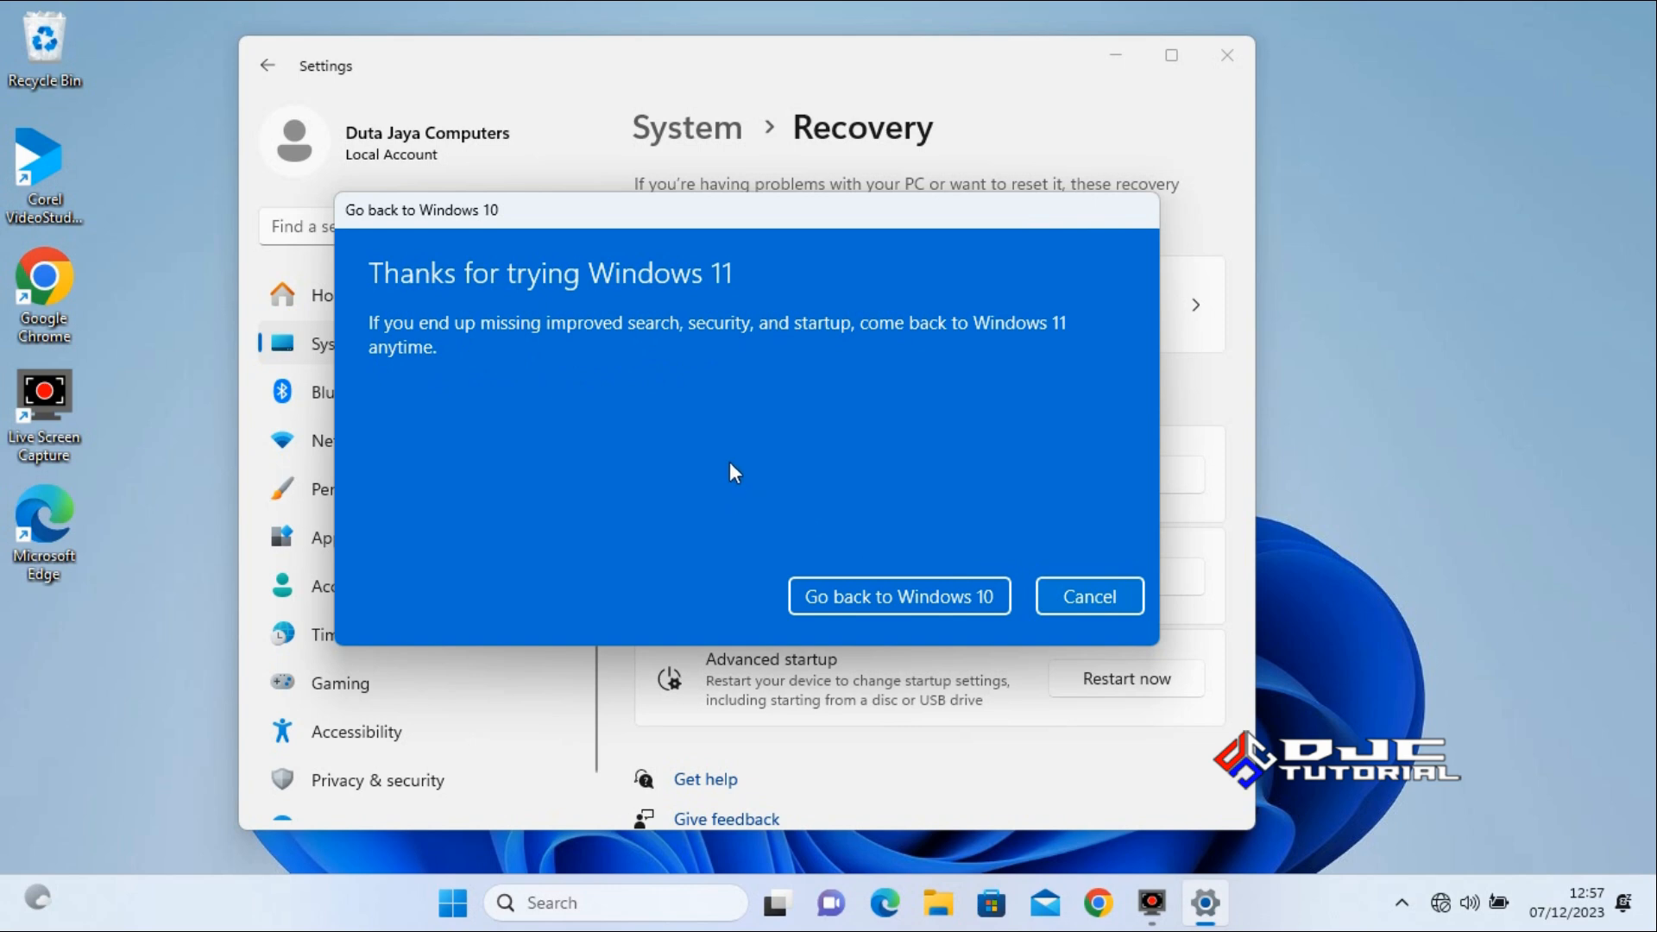
left_click(887, 590)
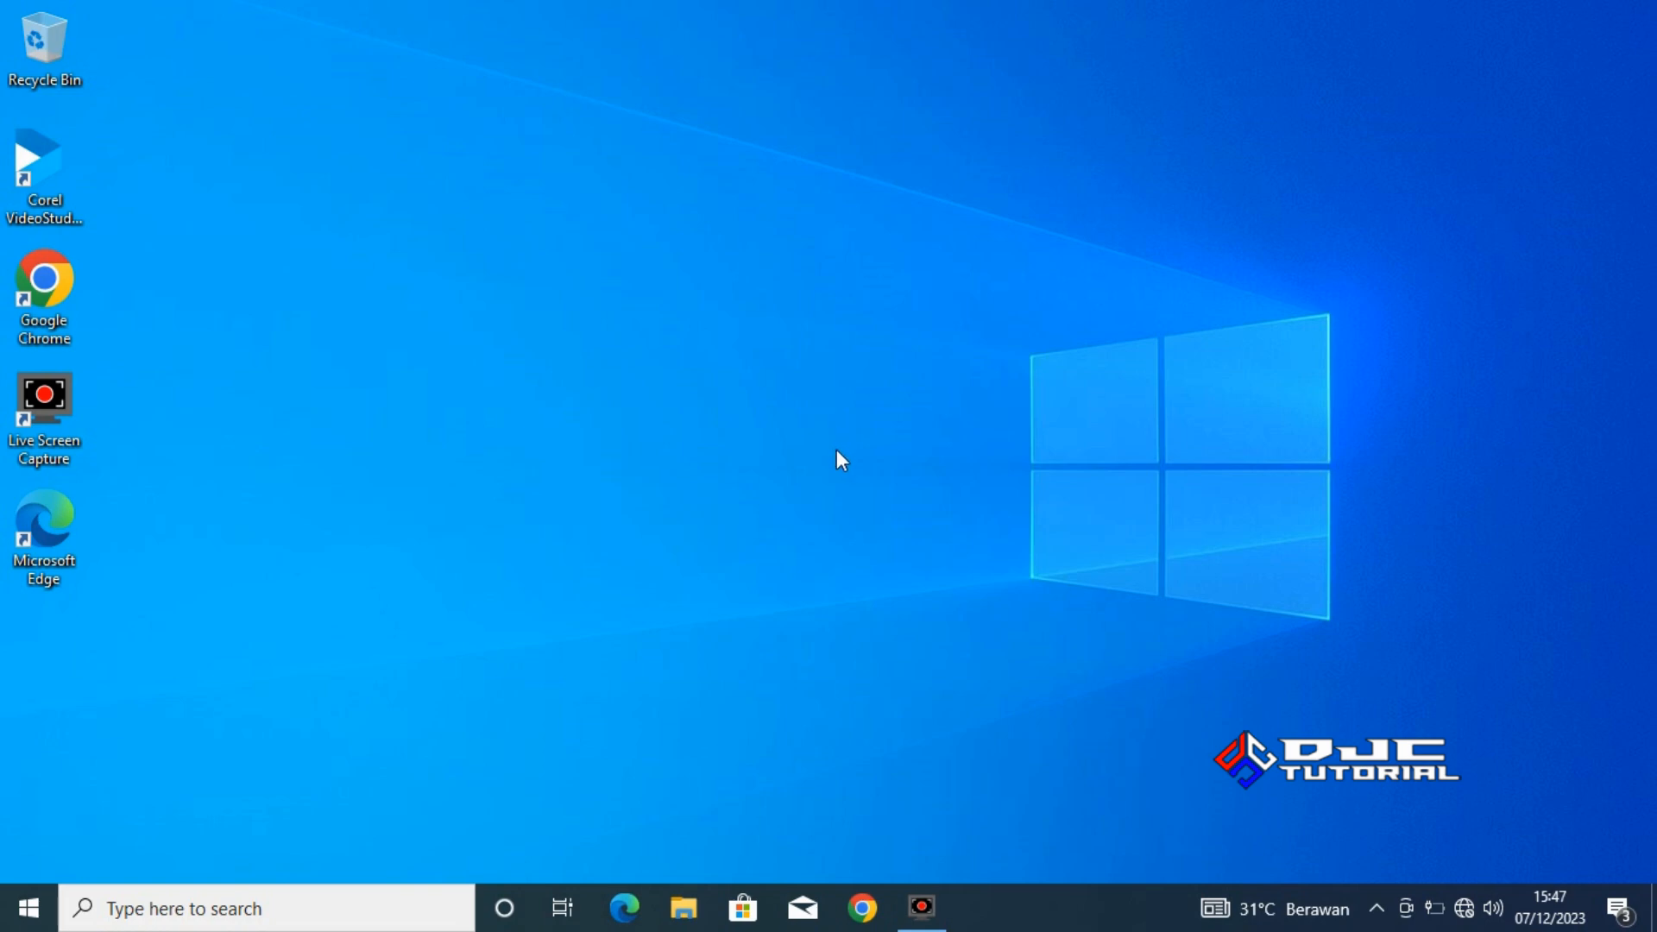
Check the contents of the Documents, Downloads, Music, Pictures and Videos folders in File Explorer on the restored Windows 10.
left_click(684, 907)
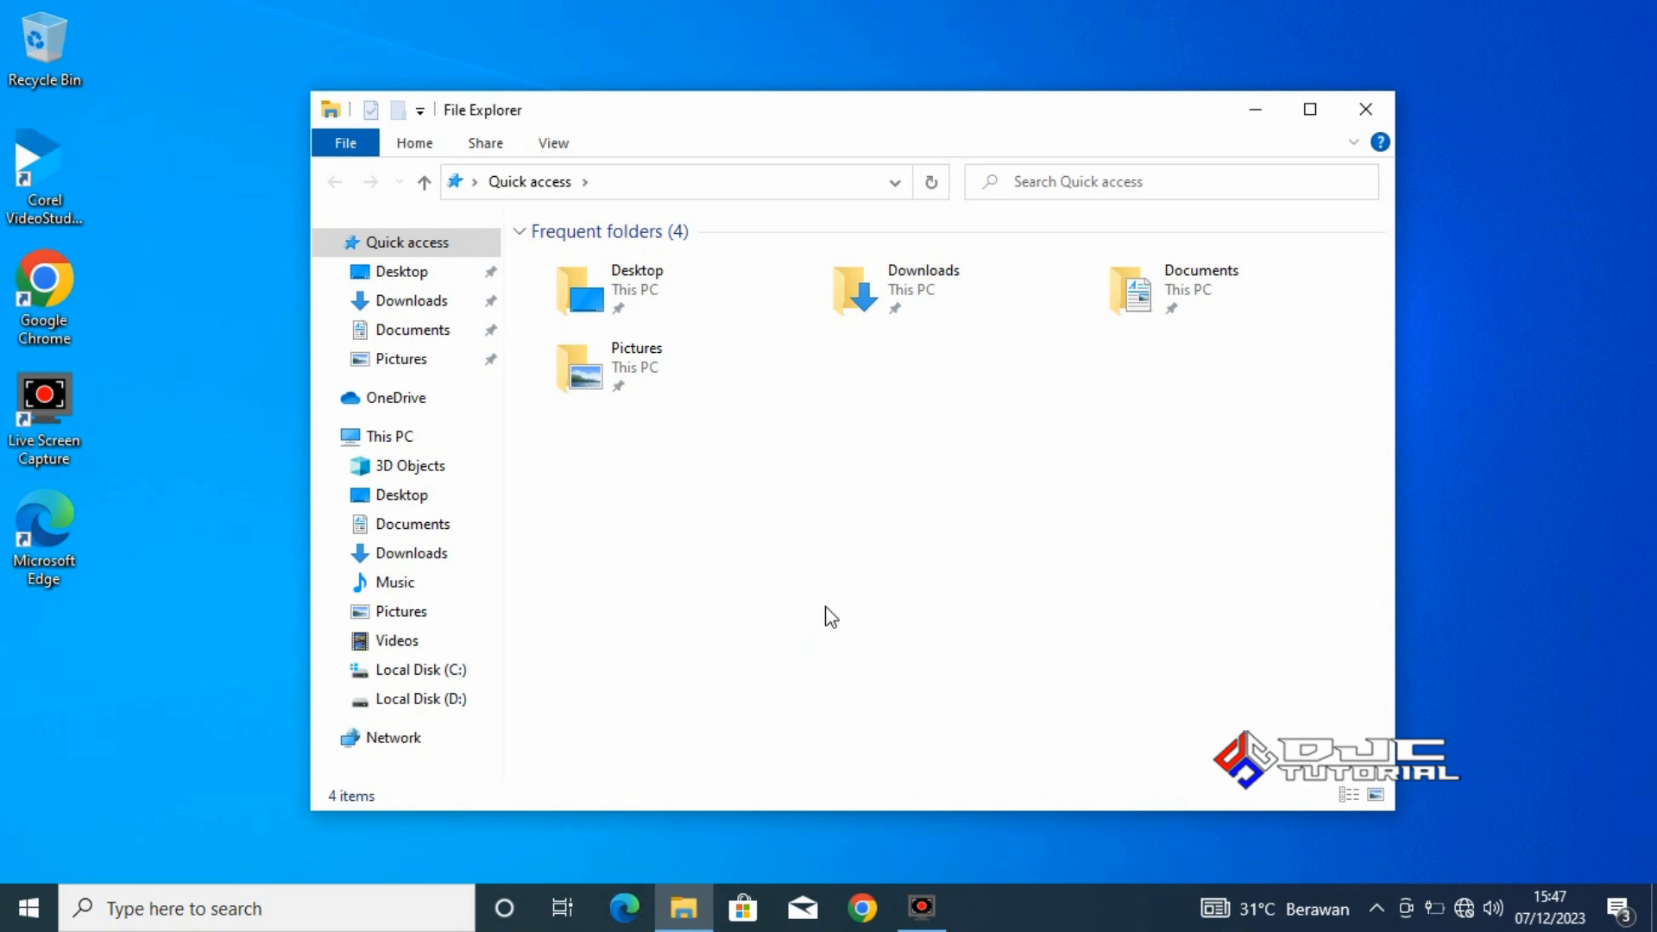
left_click(444, 528)
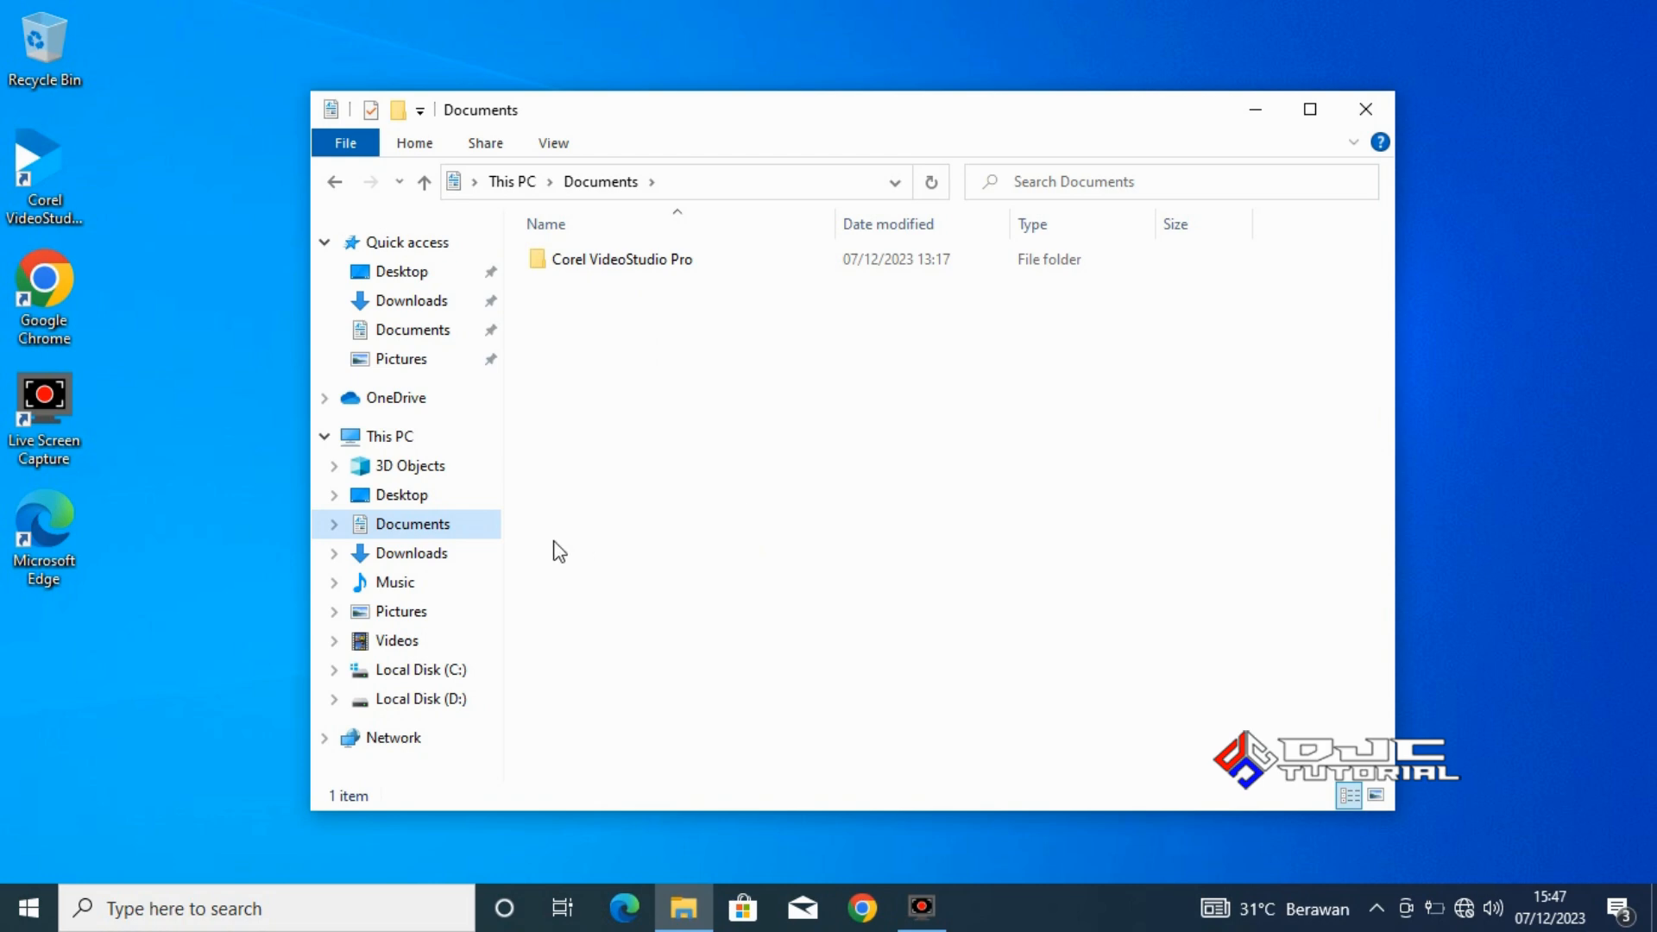
left_click(415, 553)
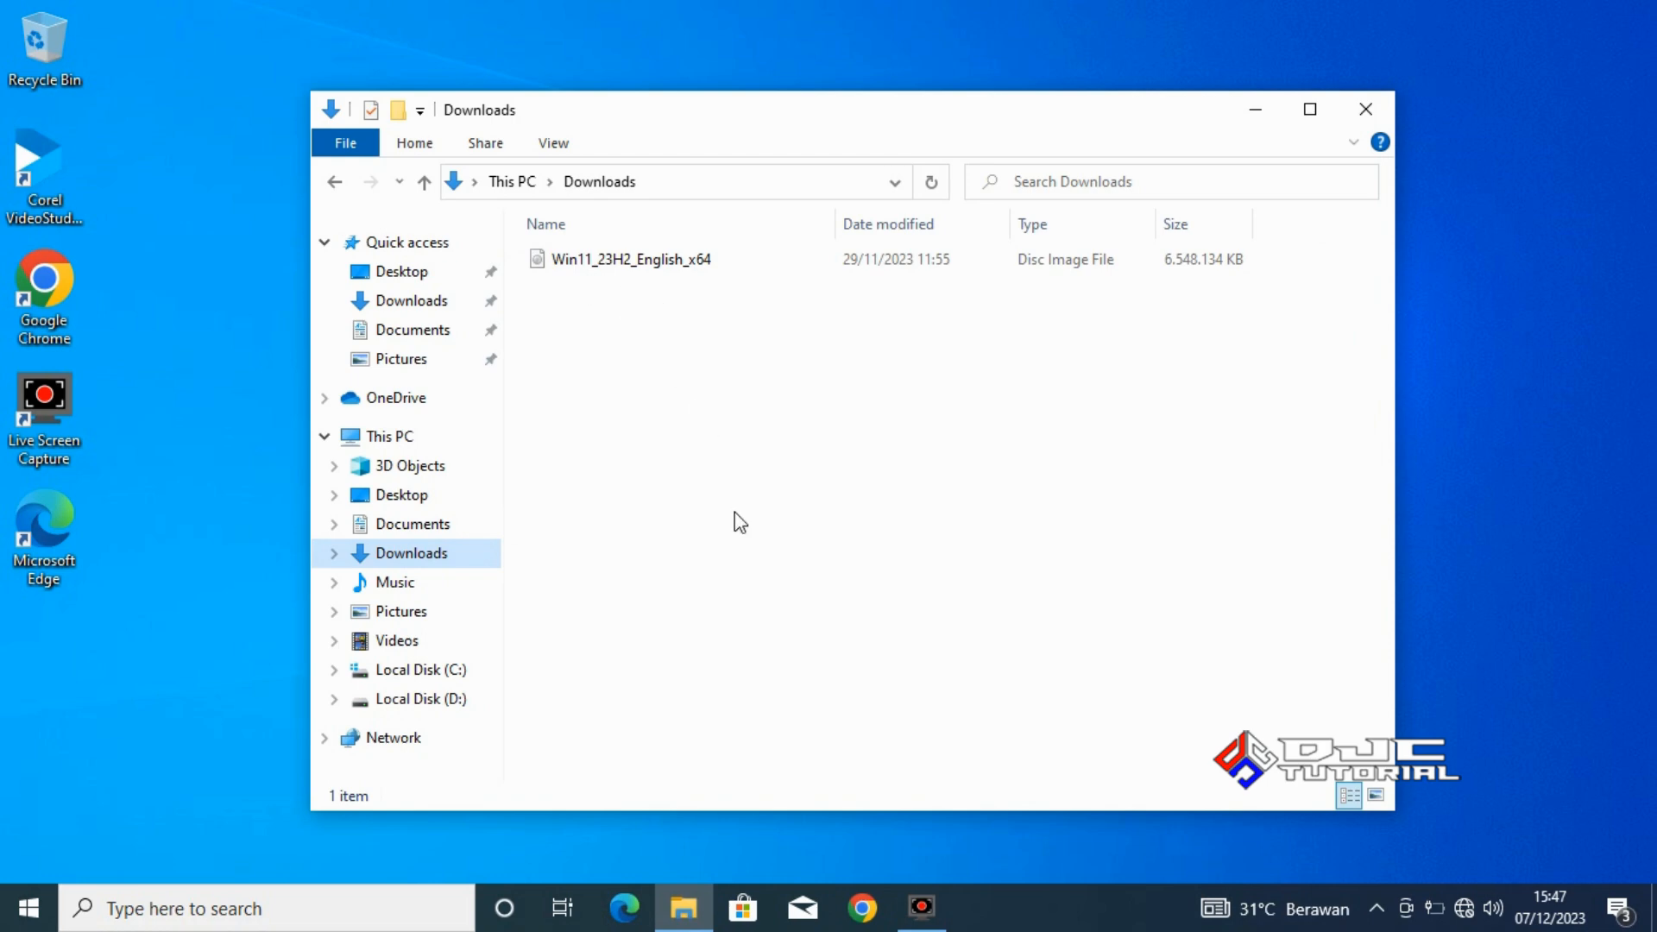
left_click(422, 582)
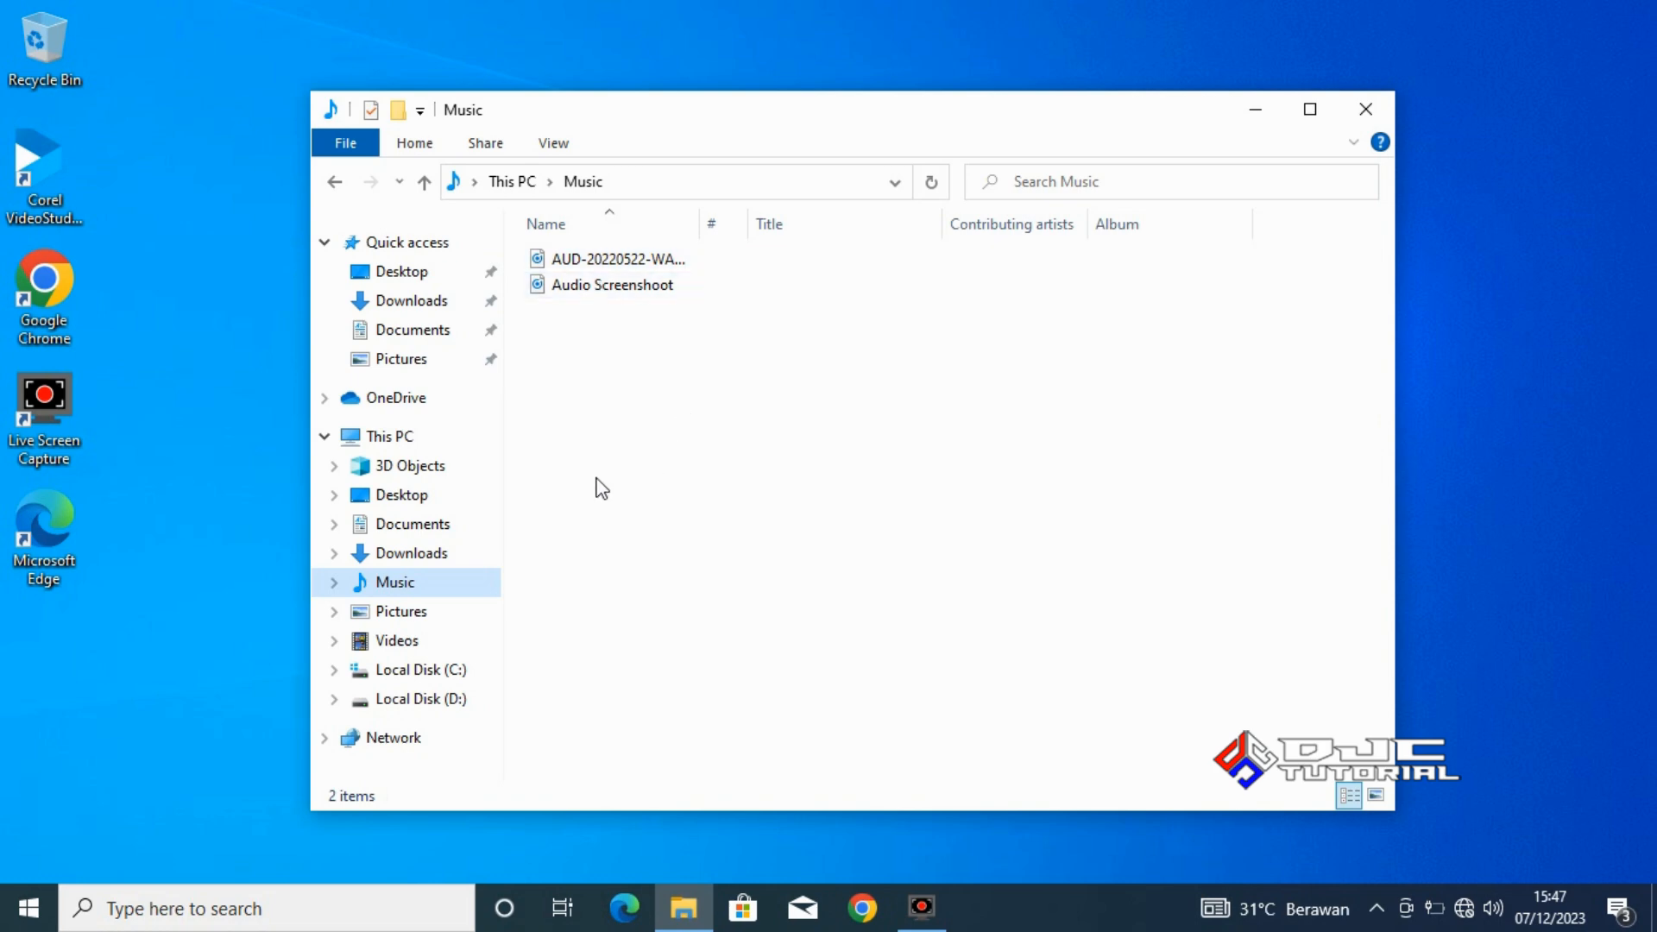
left_click(406, 610)
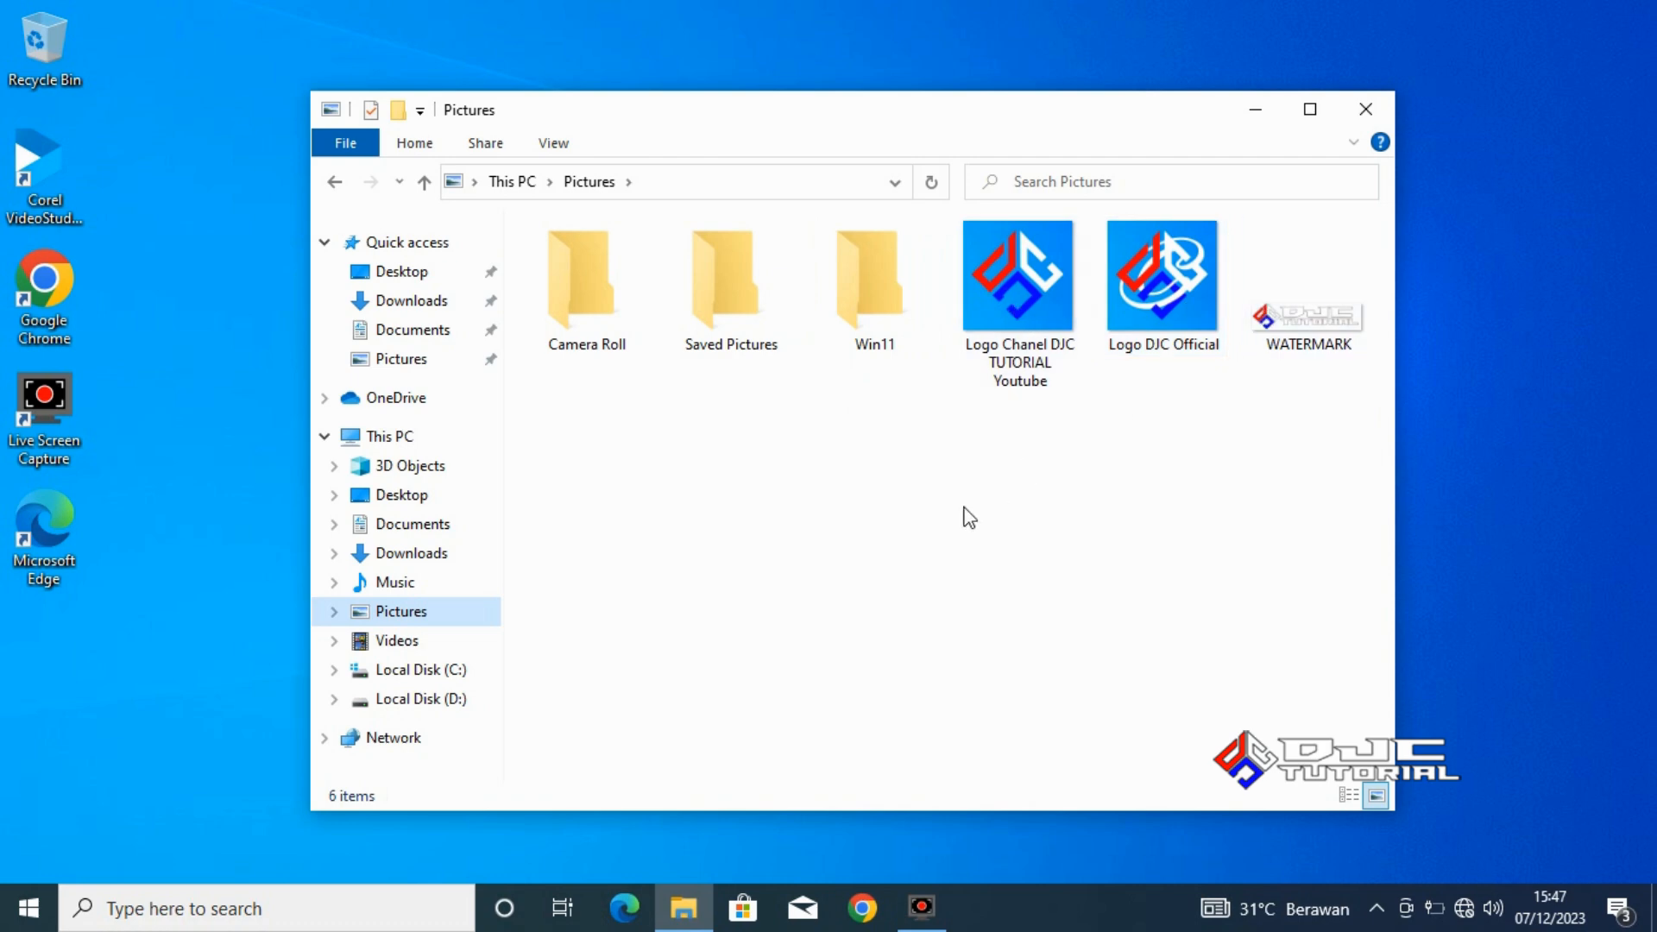
left_click(427, 643)
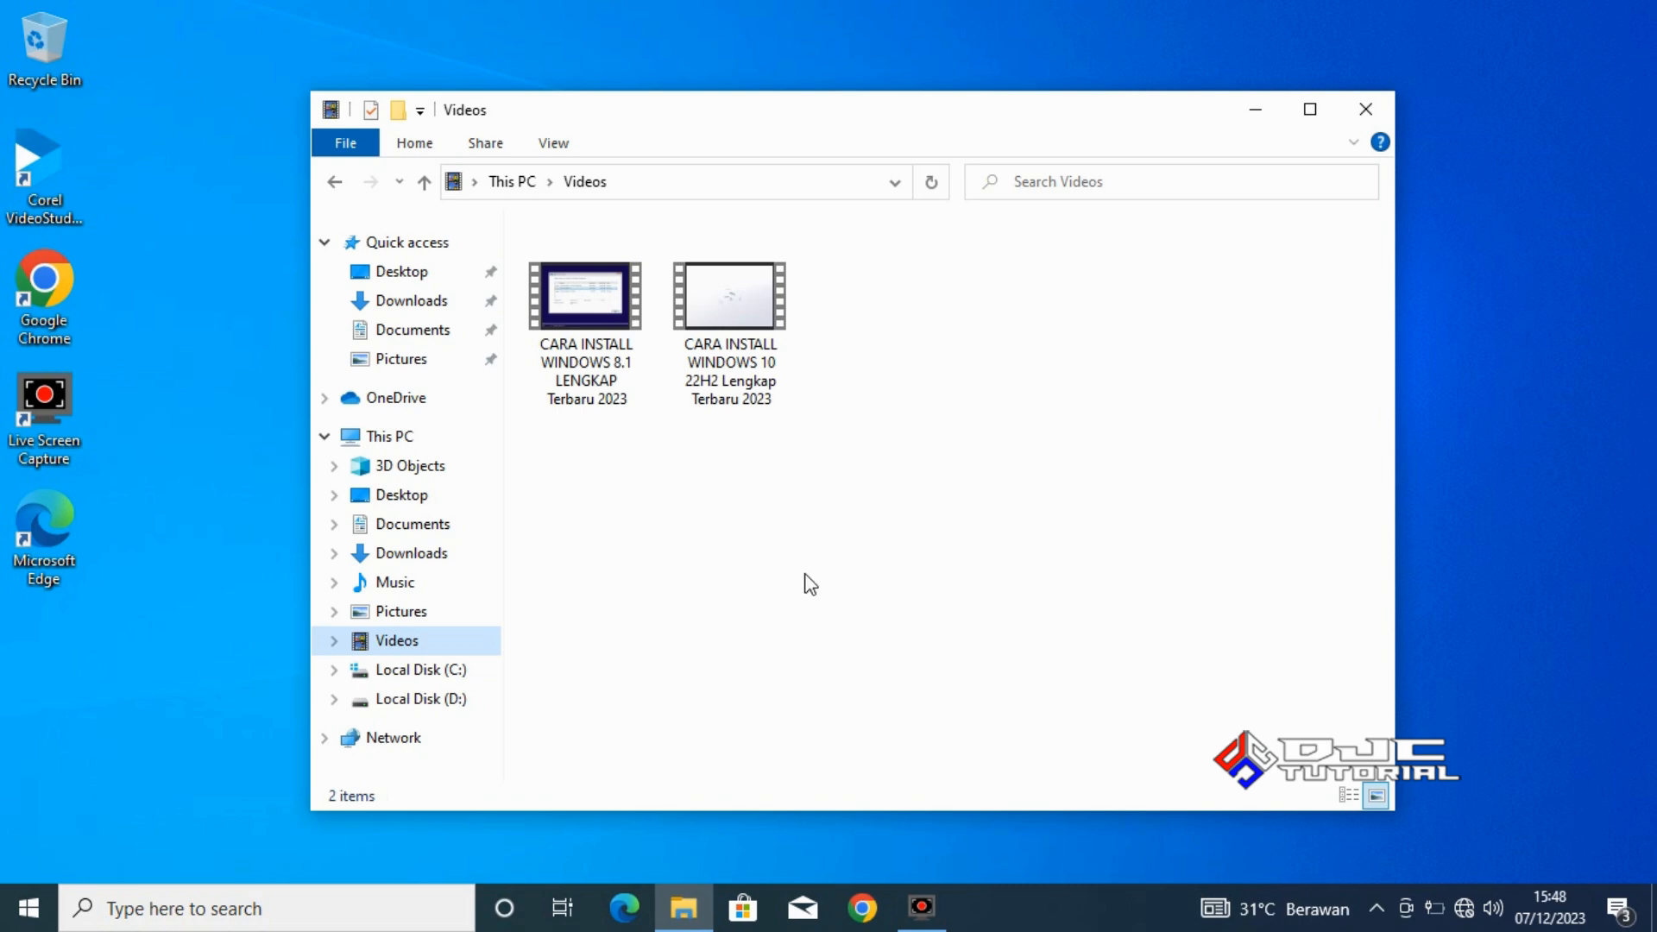
Open Computer Management for This PC, examine the Windows 10 device list in Device Manager, and close both windows.
right_click(410, 443)
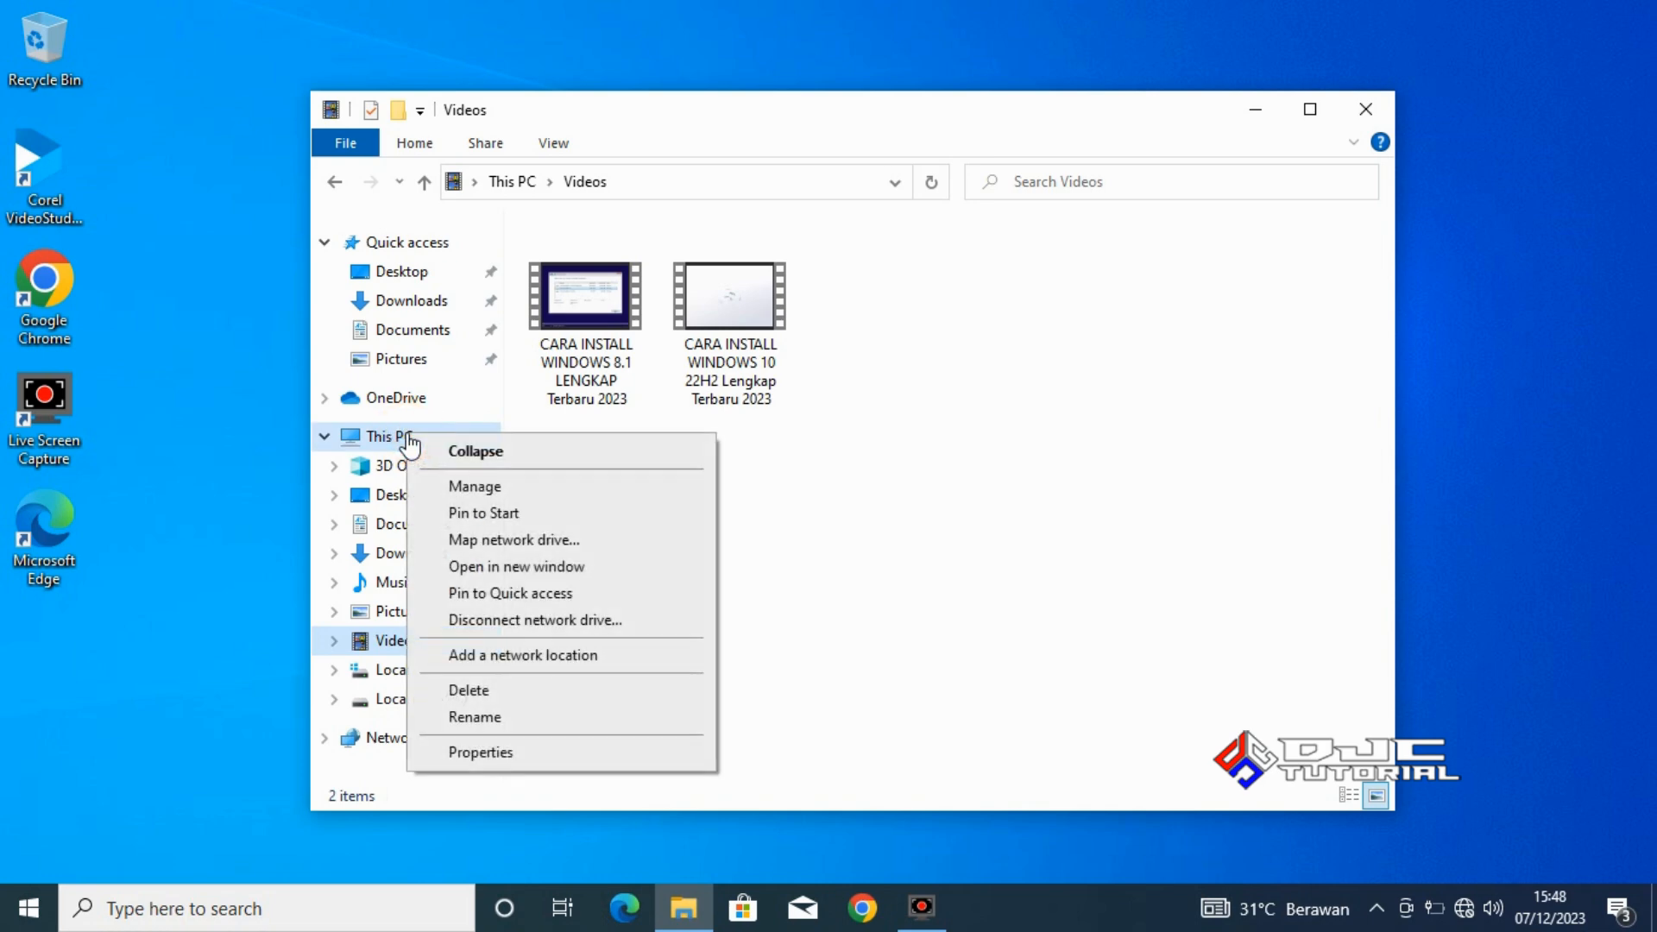
left_click(466, 485)
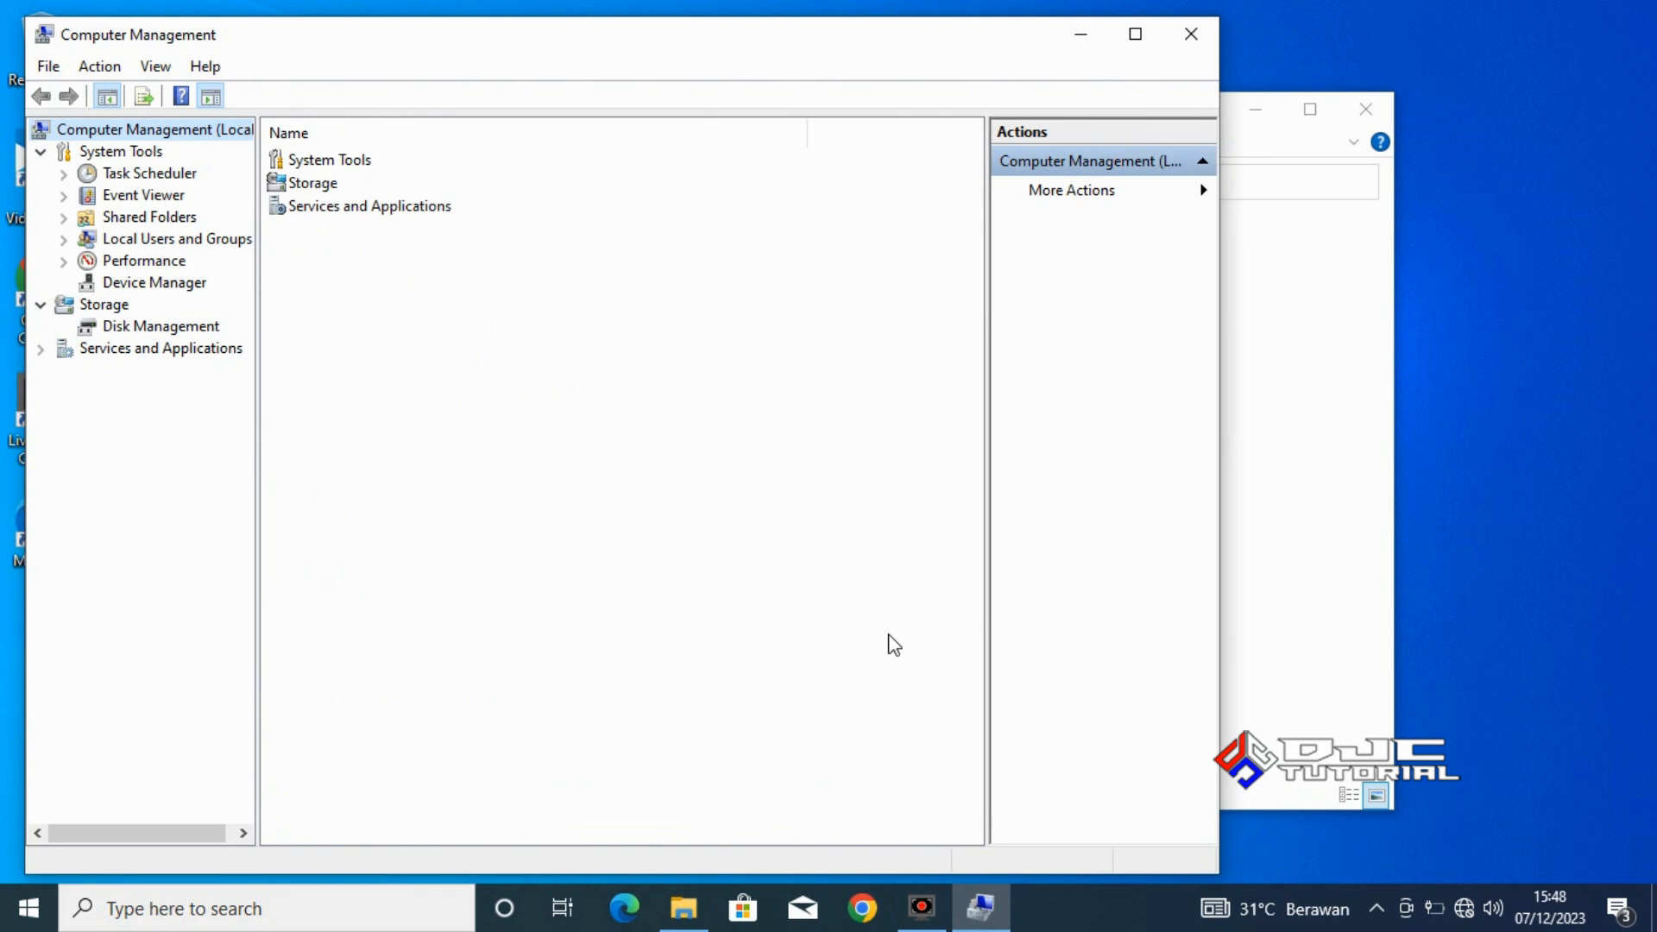
left_click(187, 288)
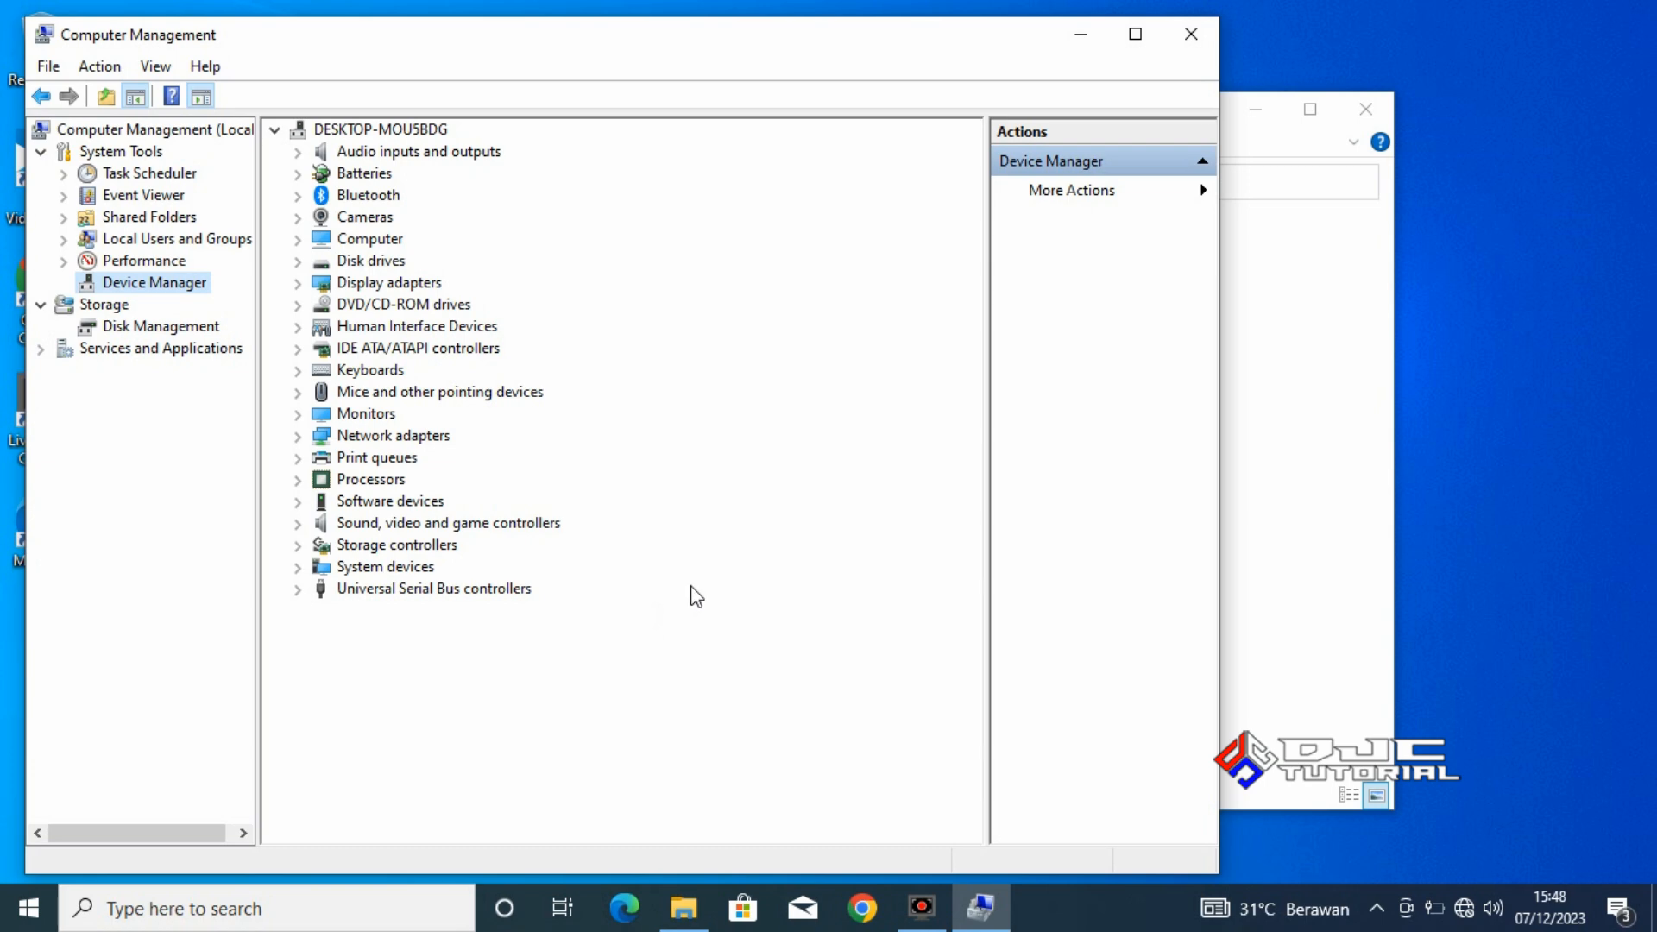
left_click(1189, 38)
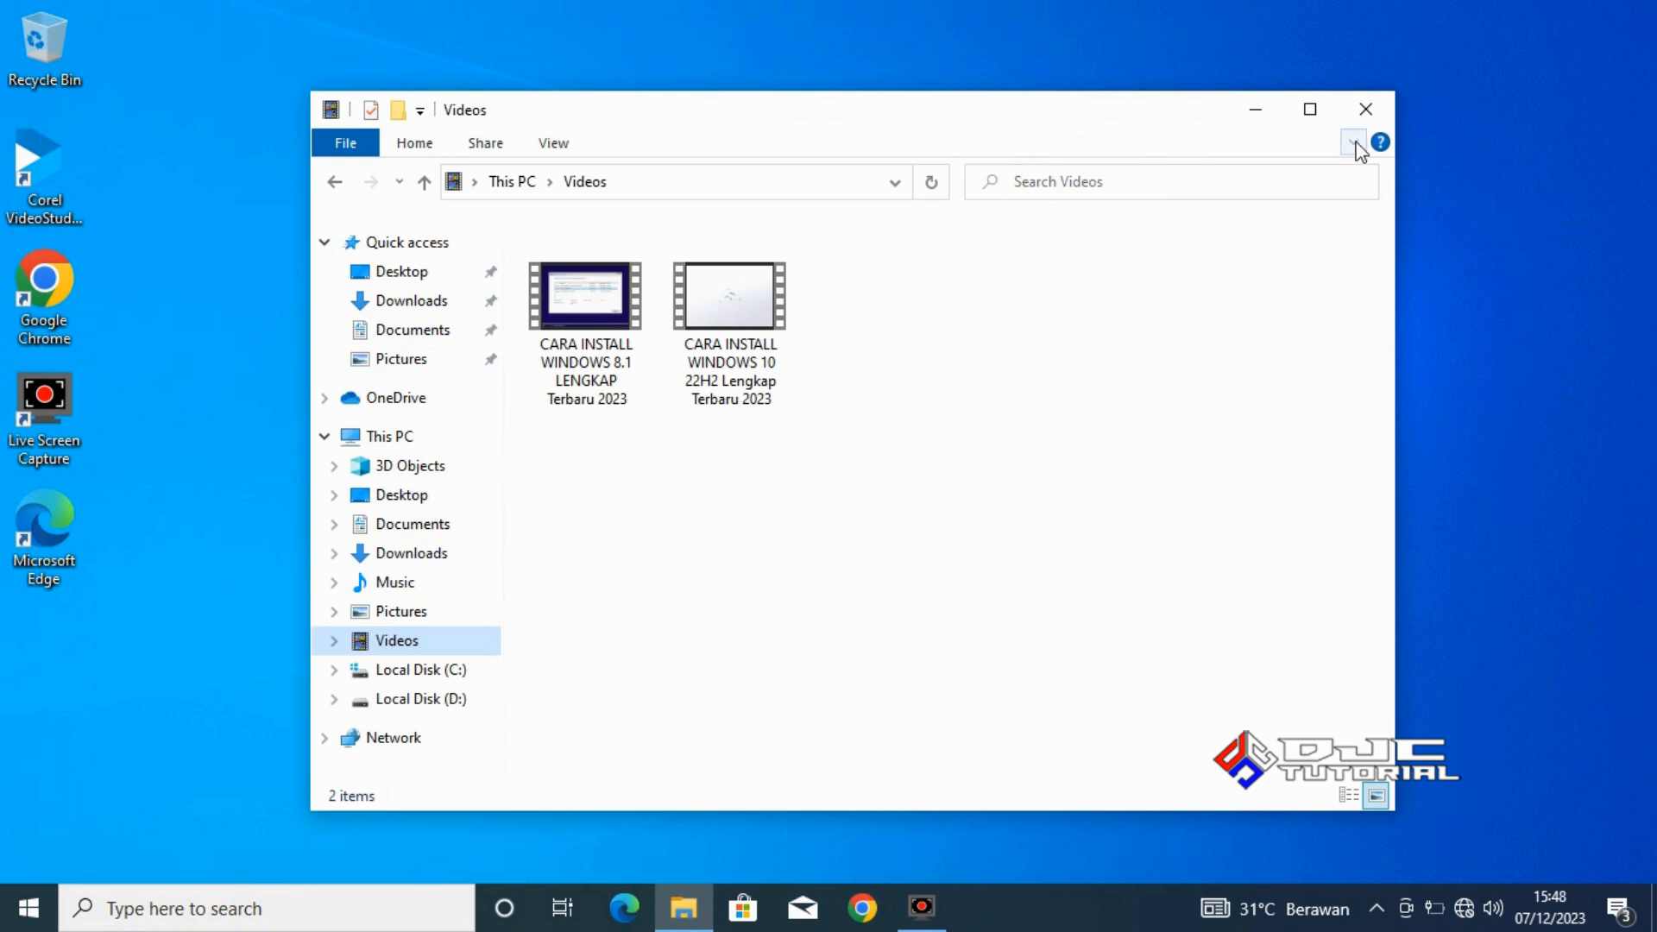
left_click(1366, 113)
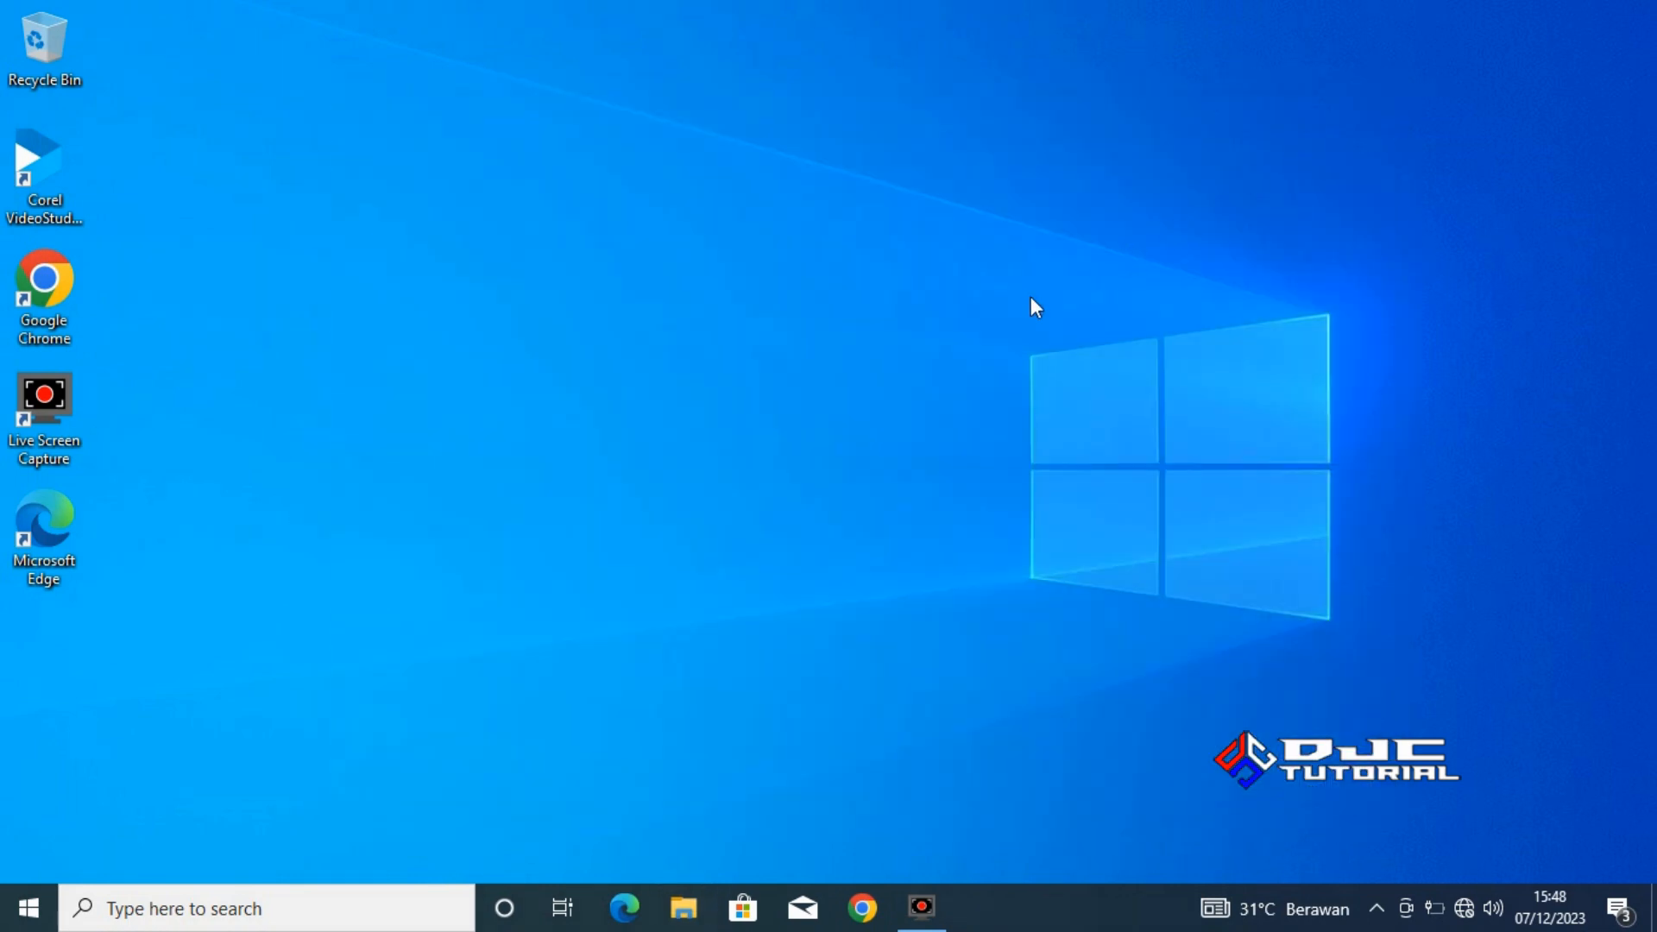